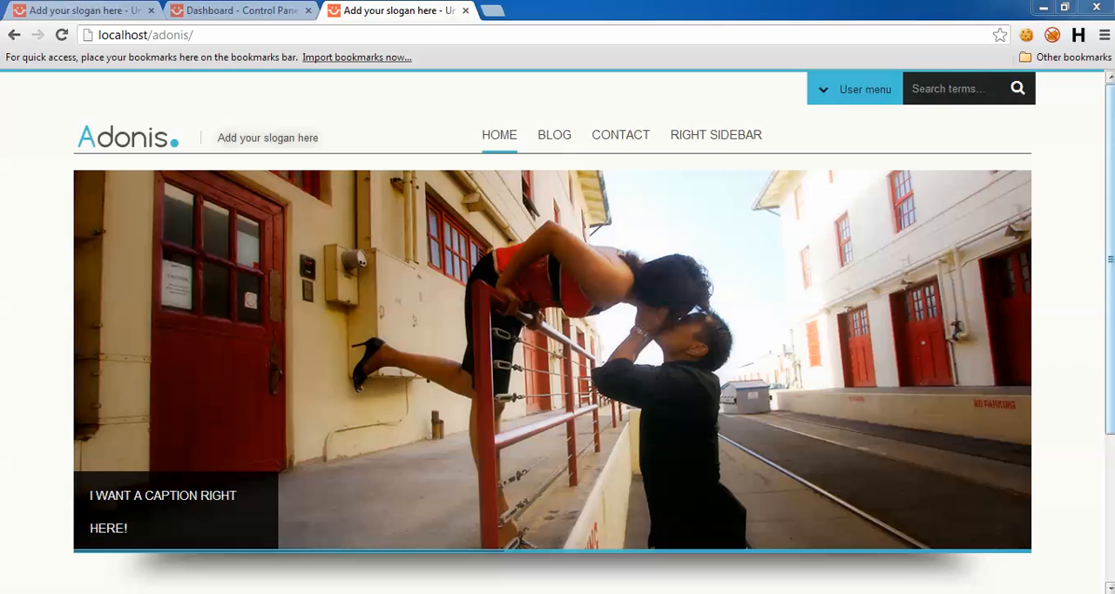
Step: Examine the adonis home page against the adonis-demo home page, including its slider, feature blocks and image carousel
scroll(572, 422, "down", 3)
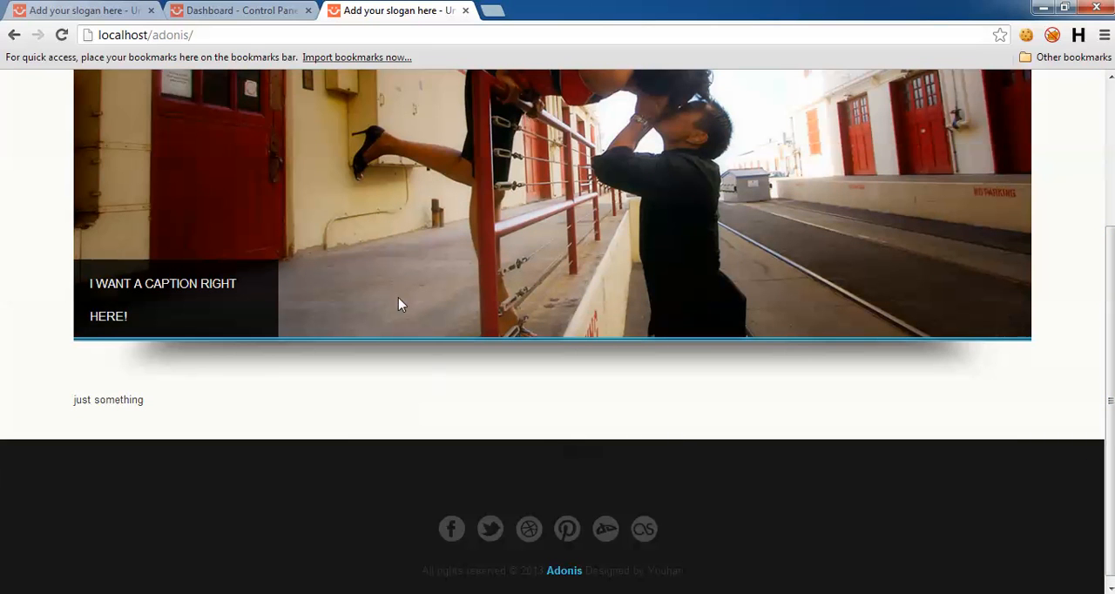
key("ctrl+Tab")
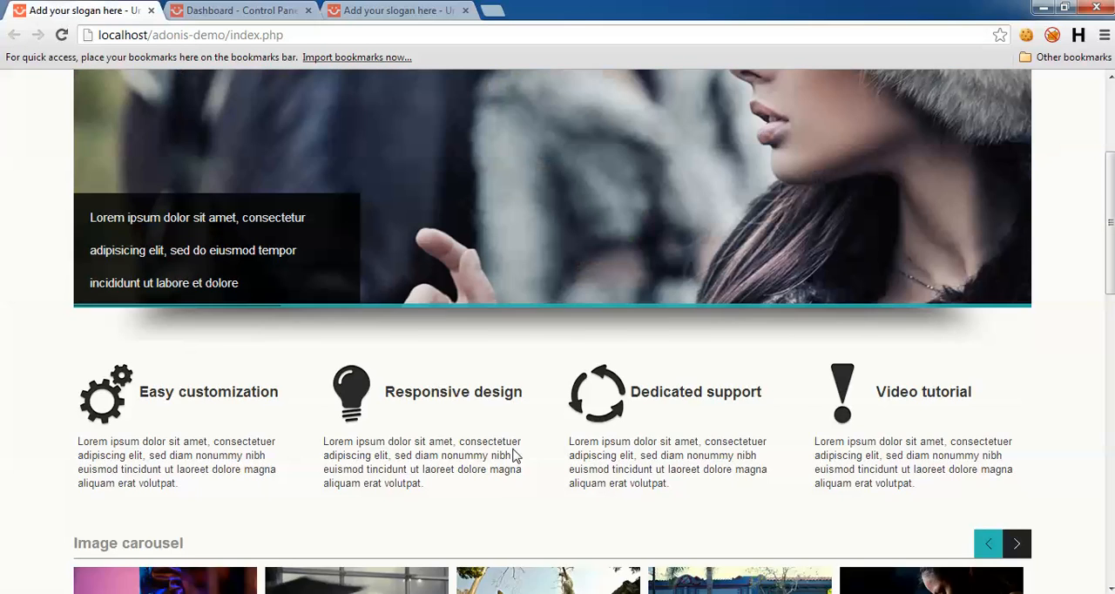
left_click_drag(1111, 300, 1111, 200)
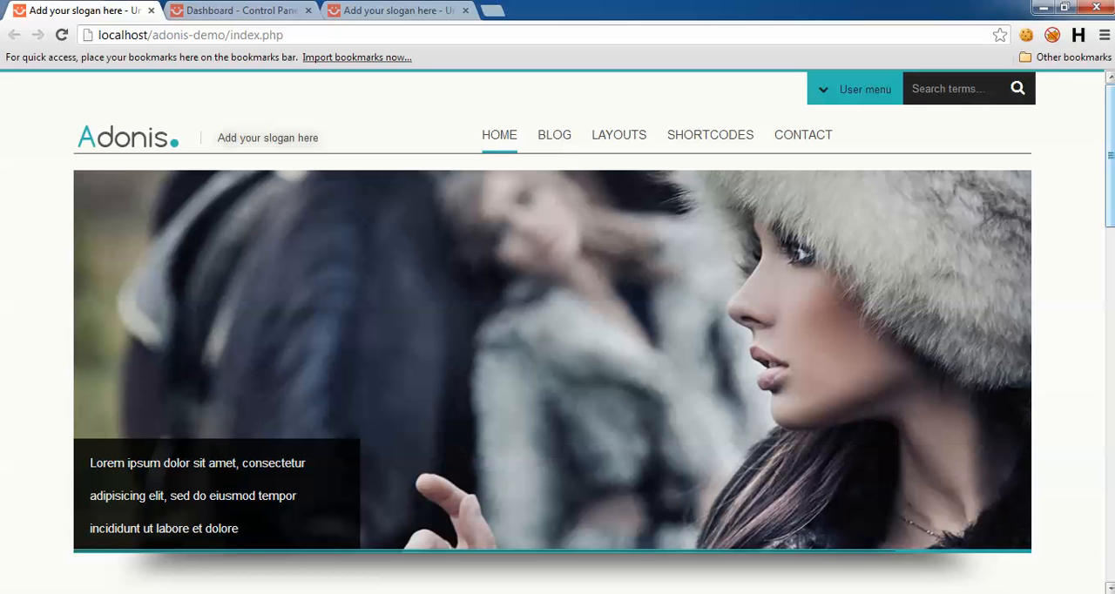
scroll(1111, 200, "down", 1)
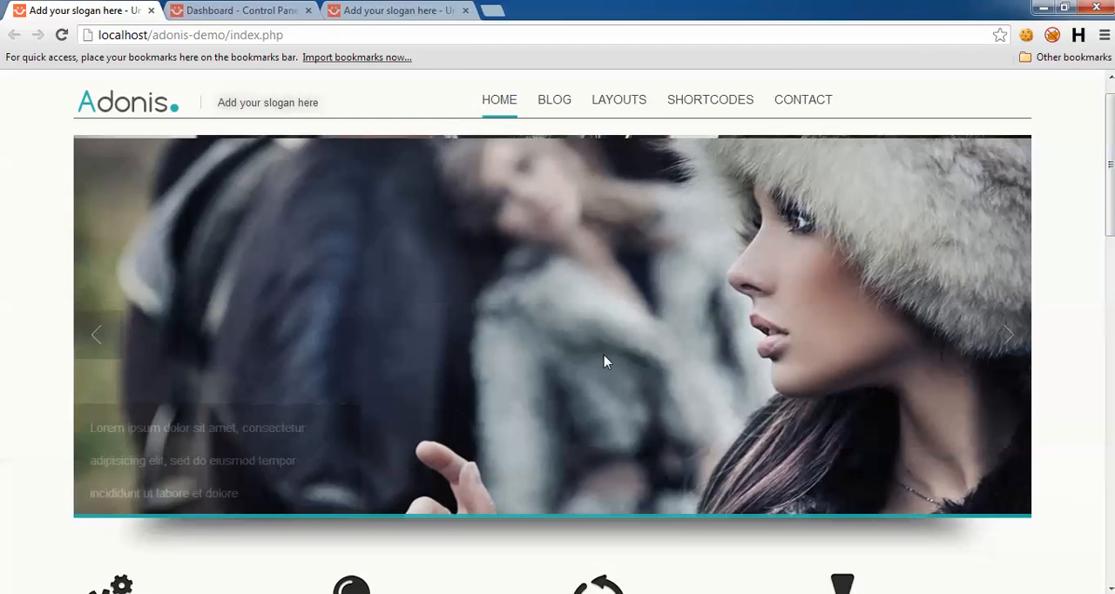
scroll(1111, 200, "up", 1)
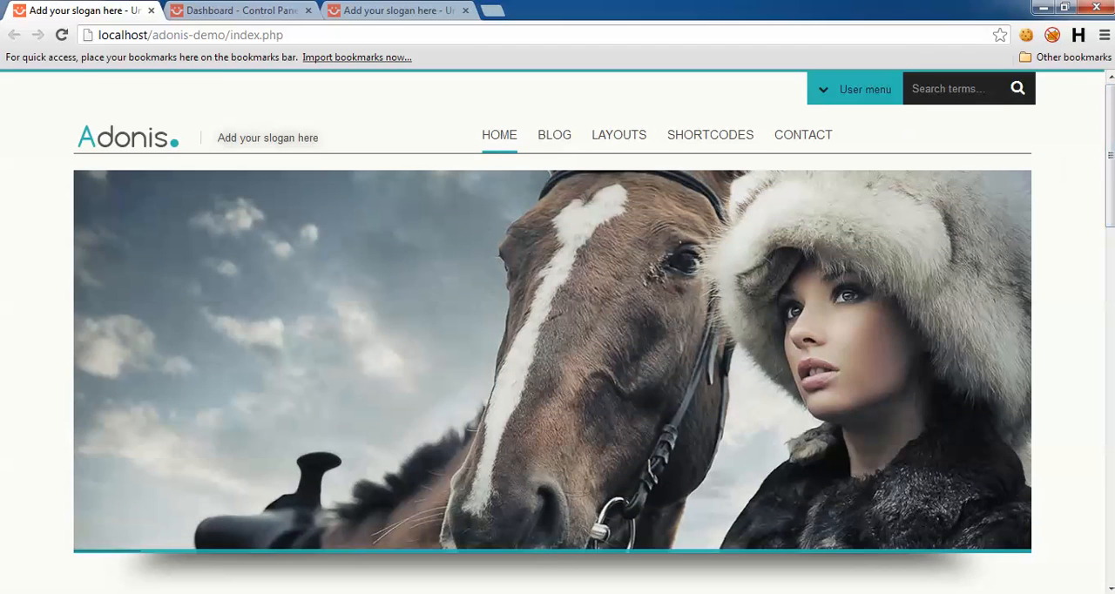
scroll(1108, 213, "down", 5)
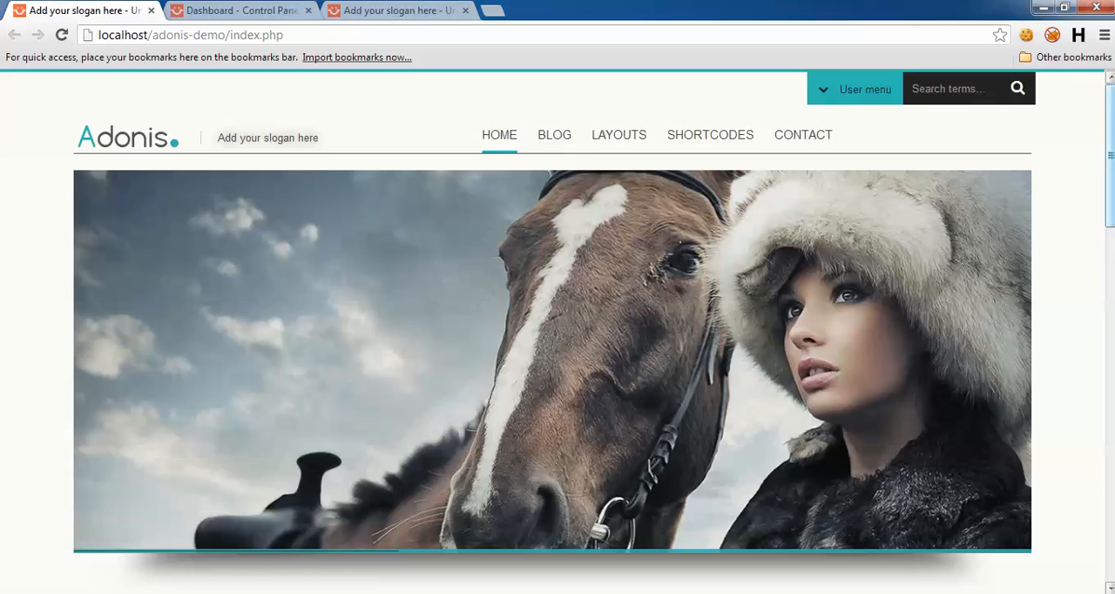
scroll(1108, 213, "up", 5)
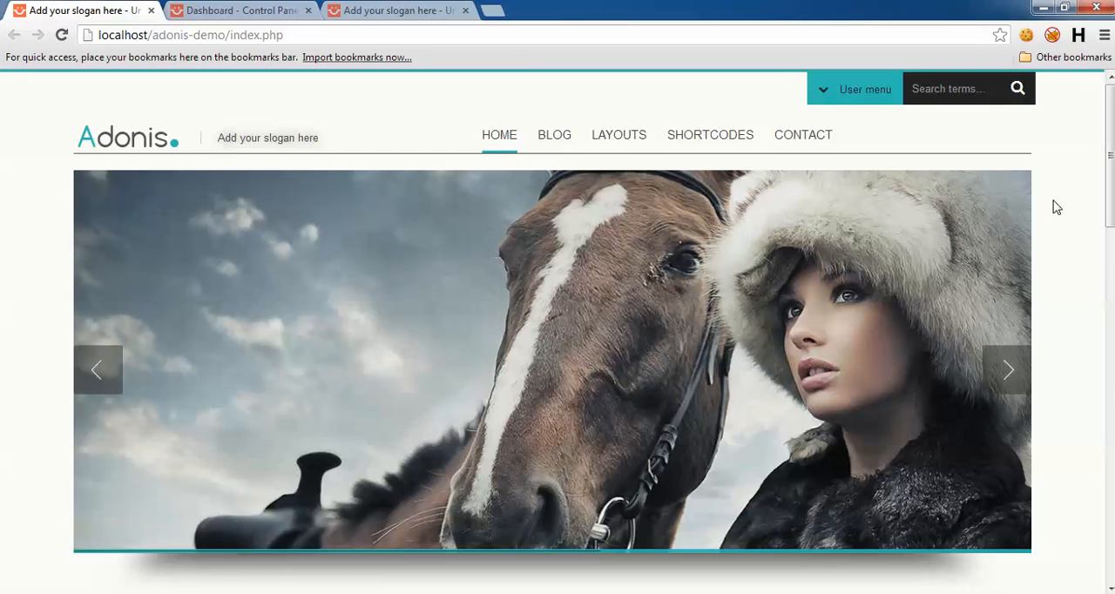
left_click_drag(1110, 192, 1110, 316)
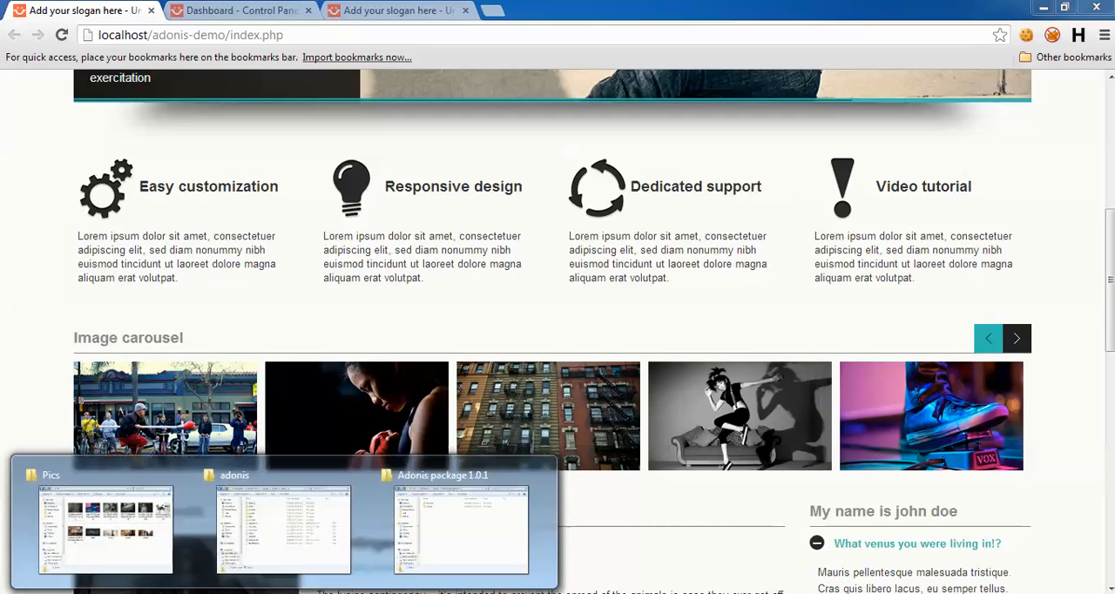
Step: Copy the Adonis plugin ZIP archive from the Features/Plugins folder of Adonis package 1.0.1 in Windows Explorer
left_click(474, 544)
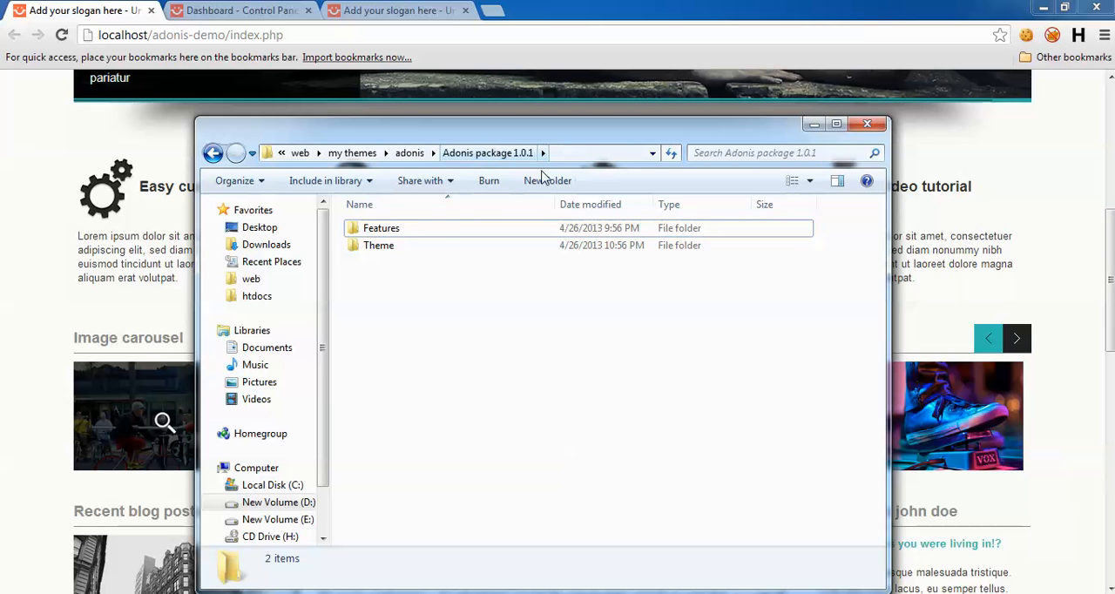
double_click(396, 233)
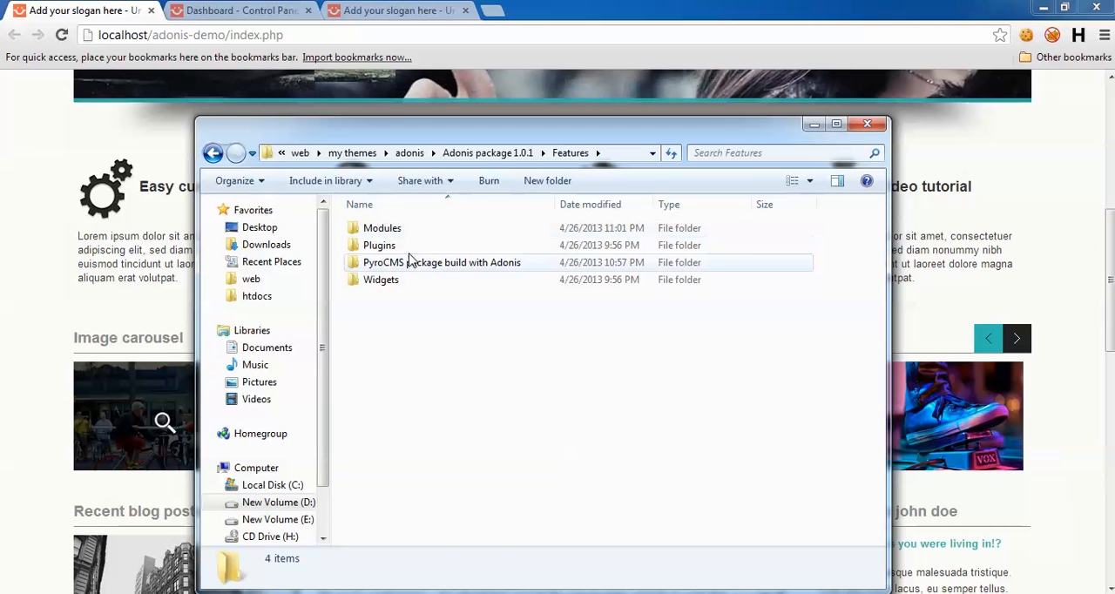
left_click(408, 250)
double_click(407, 251)
left_click(418, 230)
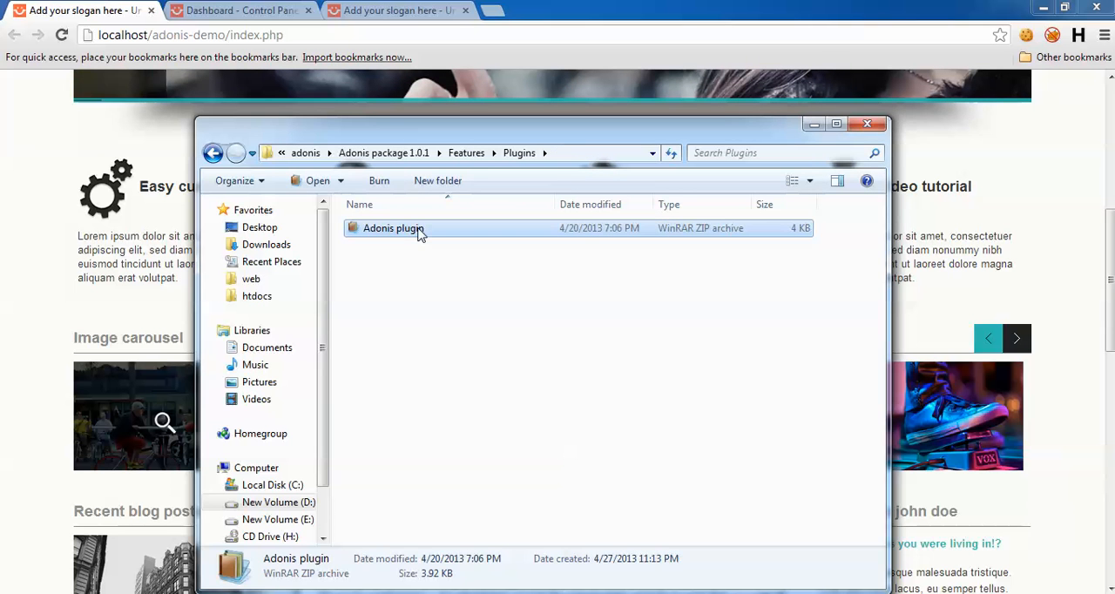
left_click(511, 385)
Step: Paste the Adonis plugin archive into the adonis site's addons/shared_addons/plugins folder
left_click(285, 593)
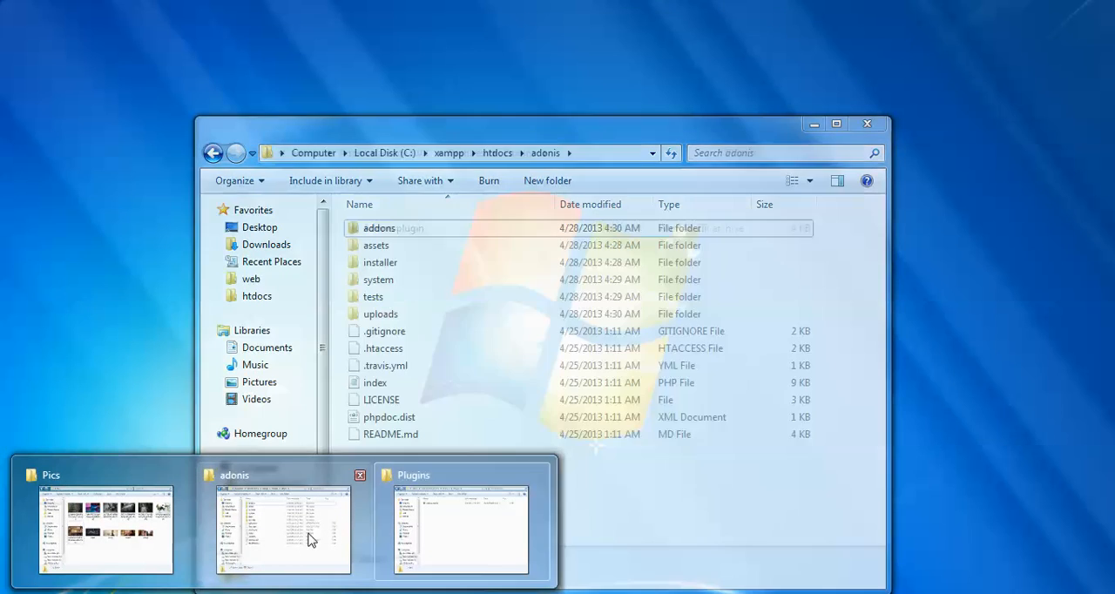
left_click(309, 540)
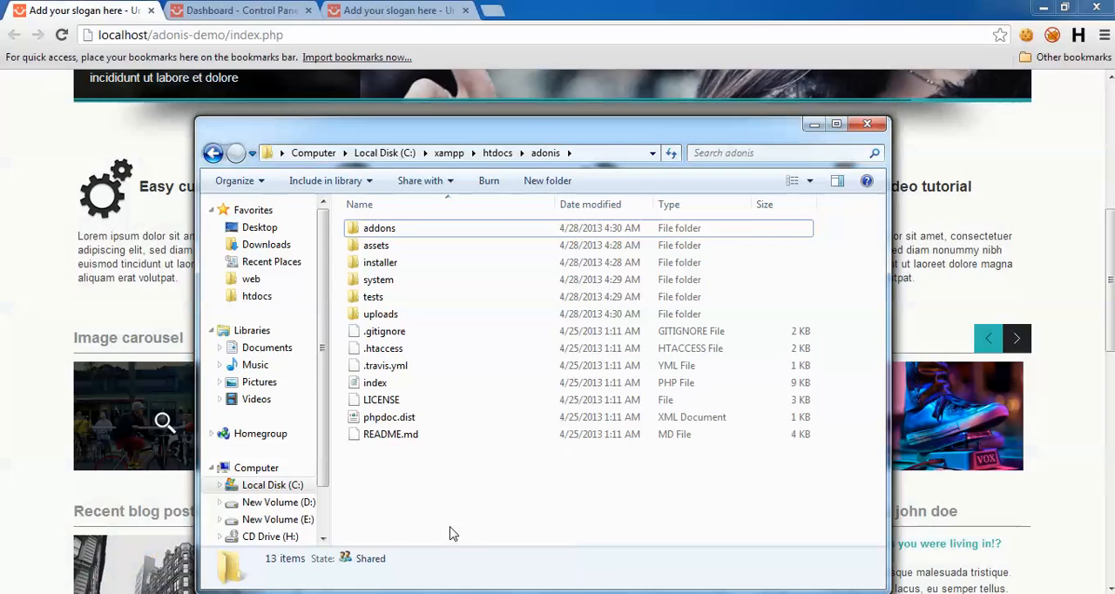
double_click(378, 229)
double_click(409, 247)
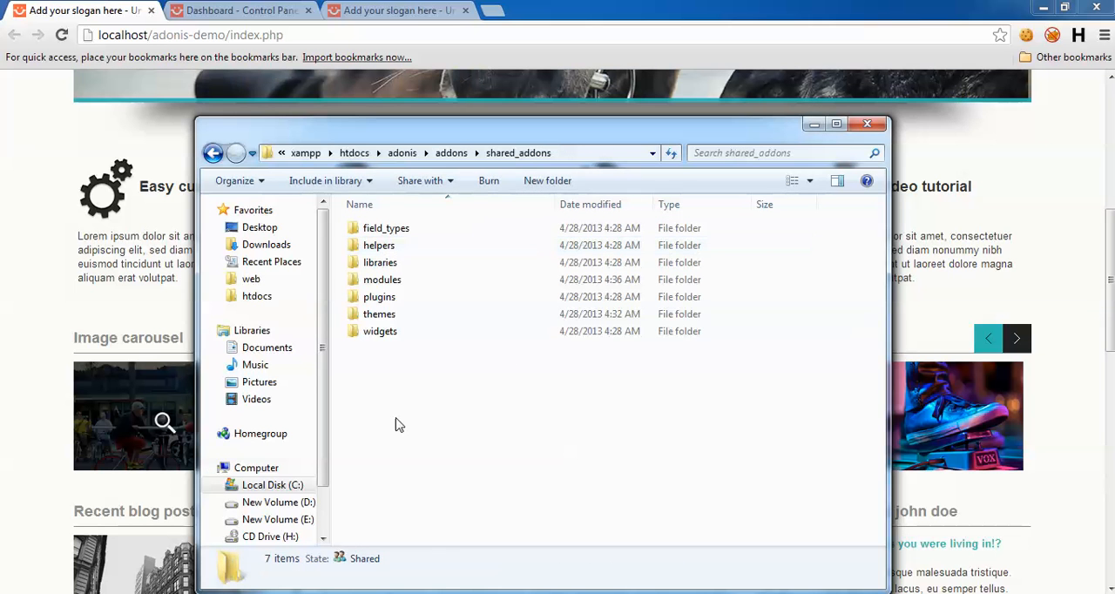
double_click(400, 298)
key("ctrl+v")
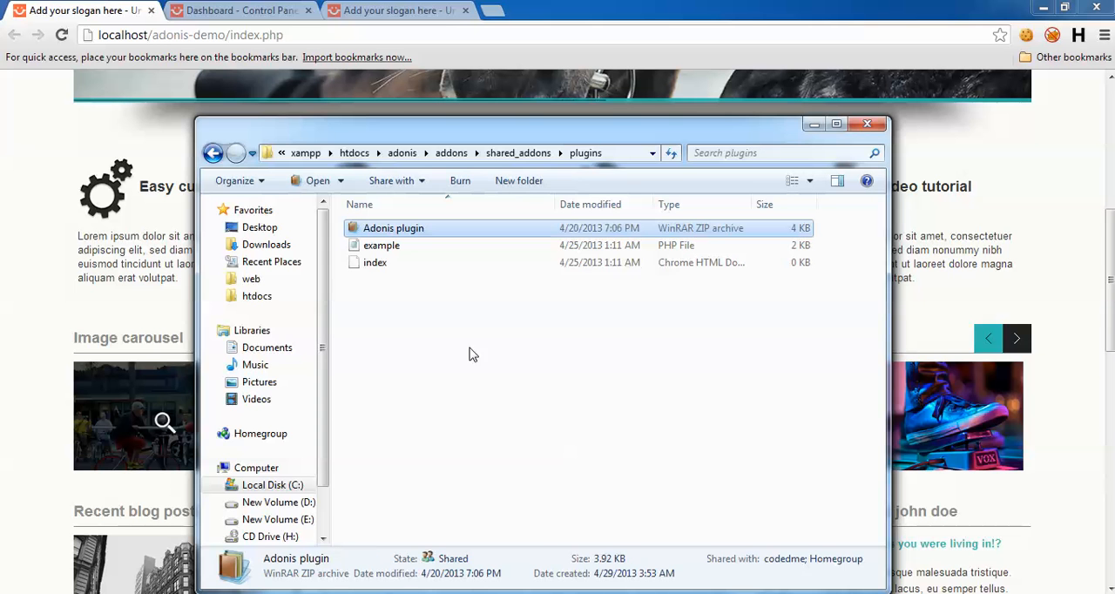
Step: Extract the archive to its own Adonis plugin folder and move the adonis and adonis-ckeditor files up into plugins
right_click(427, 231)
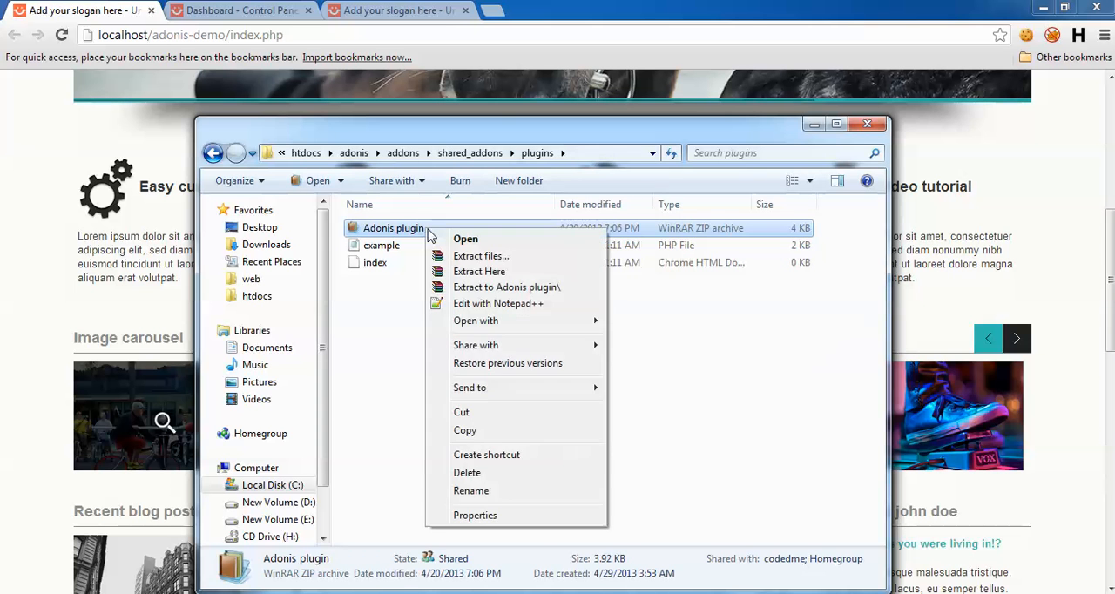
left_click(505, 287)
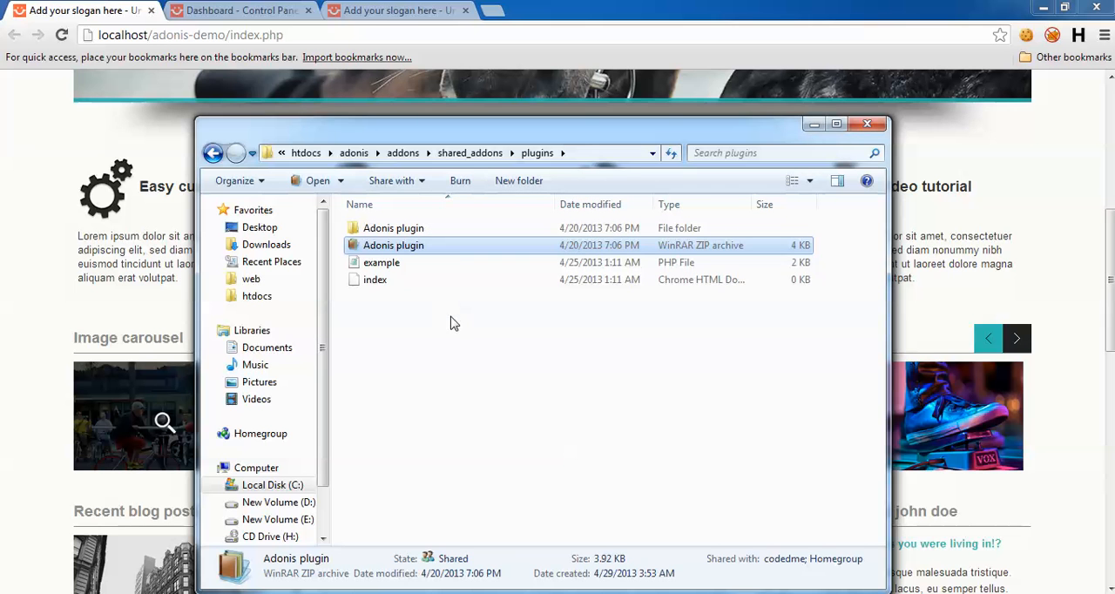
double_click(402, 235)
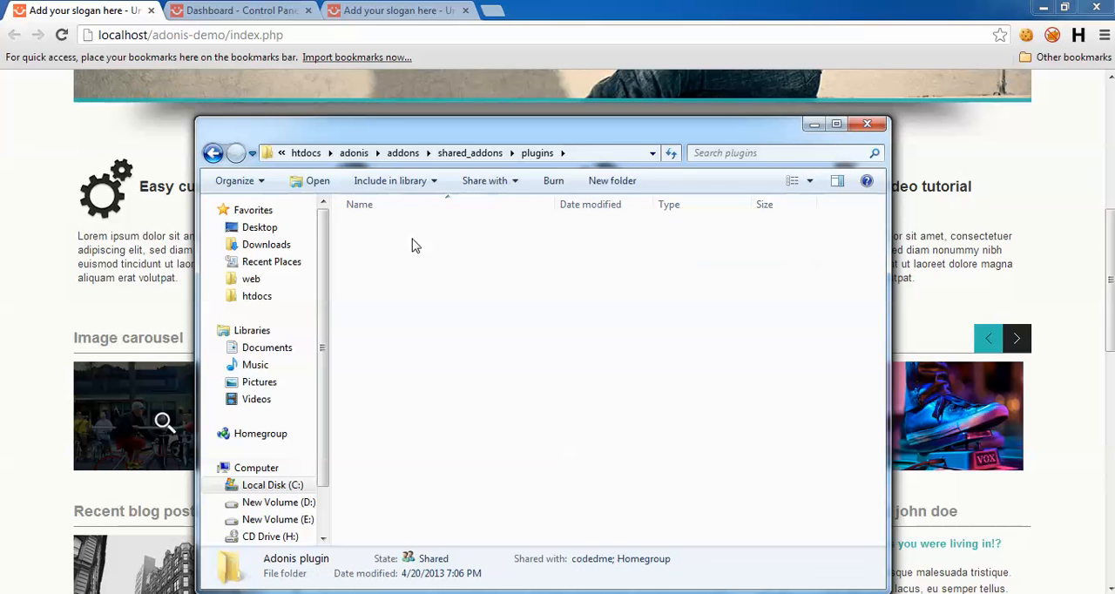
key("ctrl+a")
left_click_drag(392, 236, 488, 153)
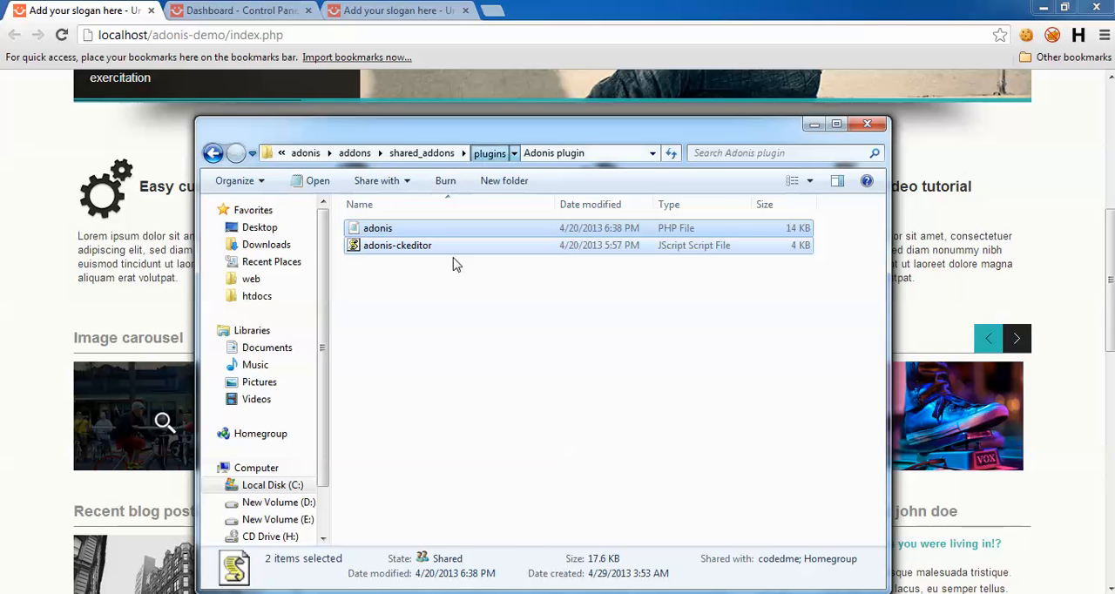
left_click(487, 153)
left_click(427, 346)
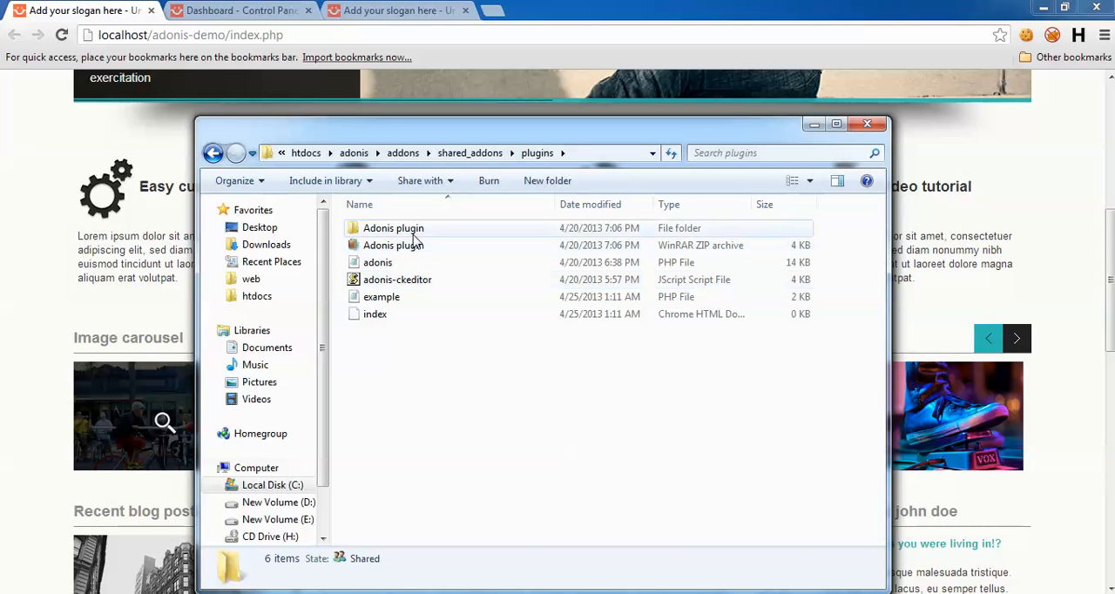
Step: Delete the leftover Adonis plugin folder and ZIP archive from plugins, and minimize the folder window
left_click(409, 228)
left_click(423, 245, "ctrl")
right_click(423, 245)
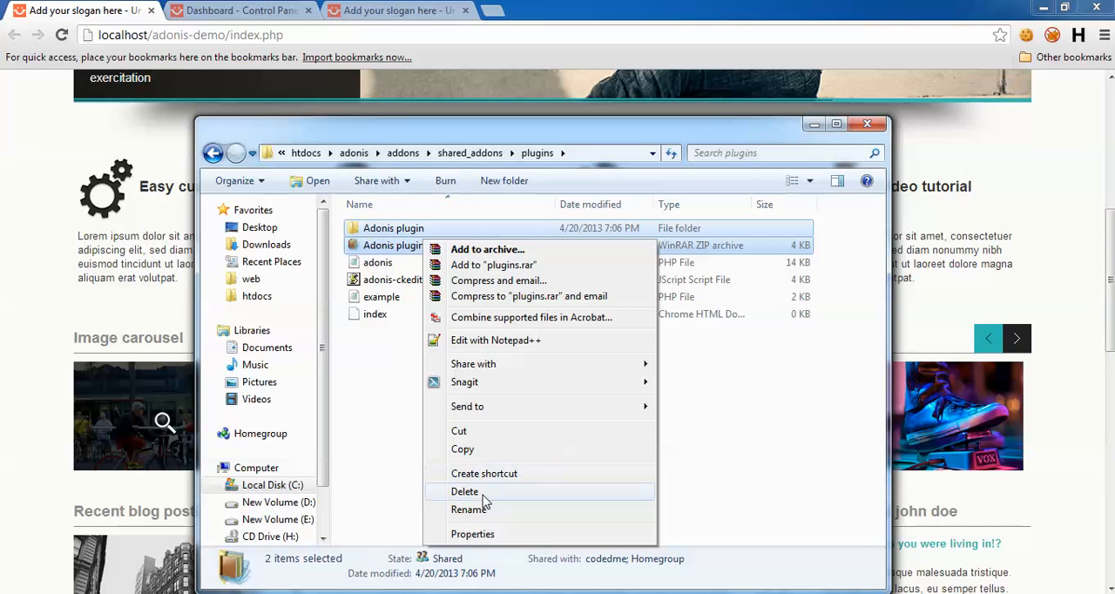
left_click(489, 494)
left_click(623, 318)
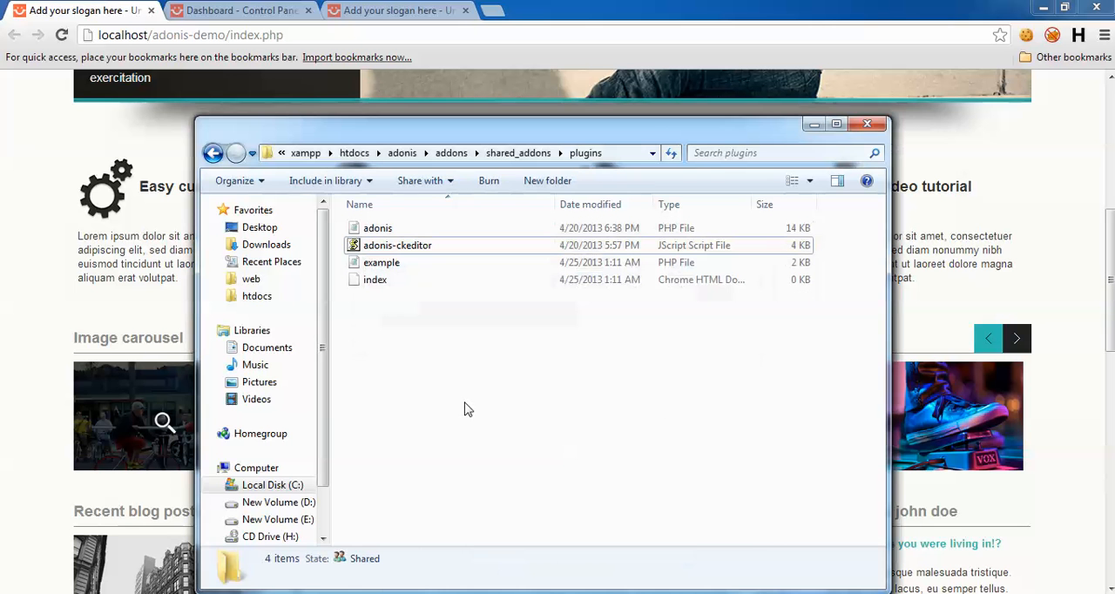
left_click(808, 129)
left_click(809, 126)
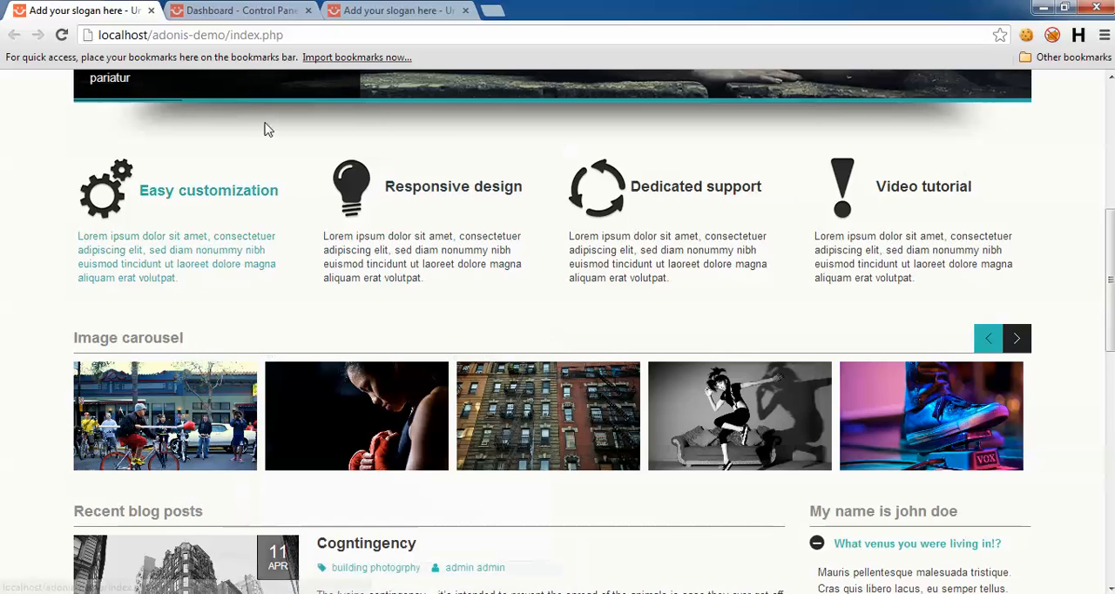
Step: Copy the entire CKEditor Config text from the Wysiwyg settings of the adonis-demo control panel
left_click(261, 10)
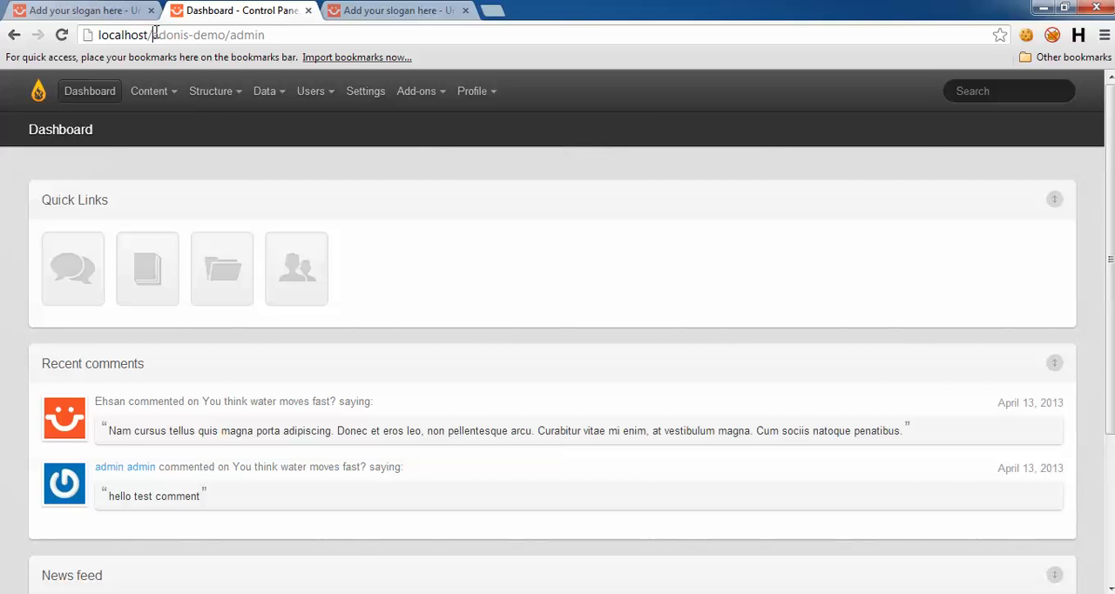
left_click_drag(155, 33, 217, 34)
left_click(221, 35)
left_click(366, 98)
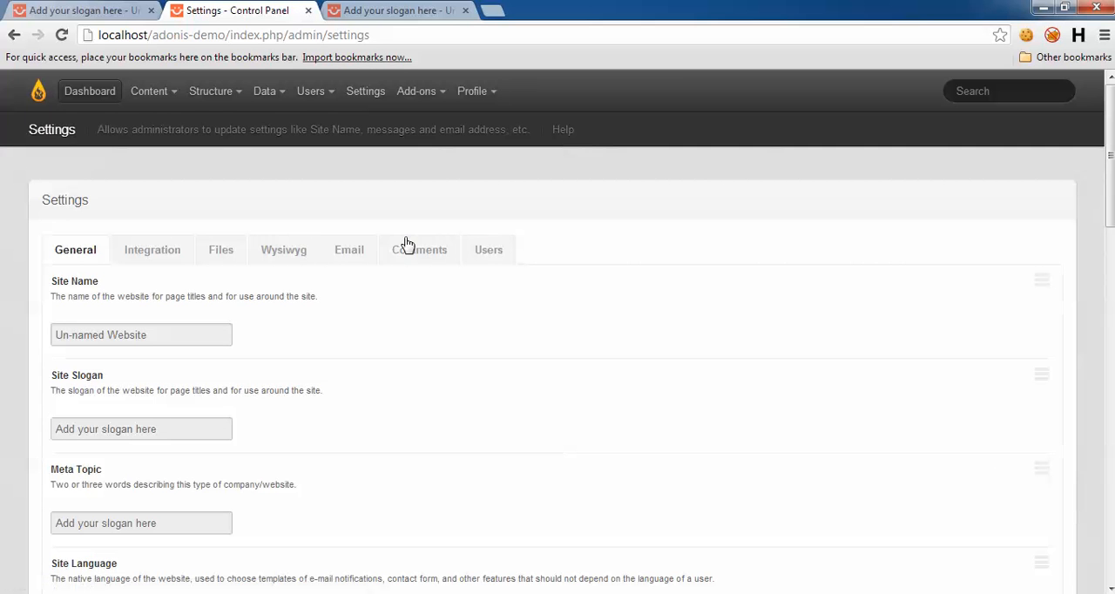
left_click(287, 253)
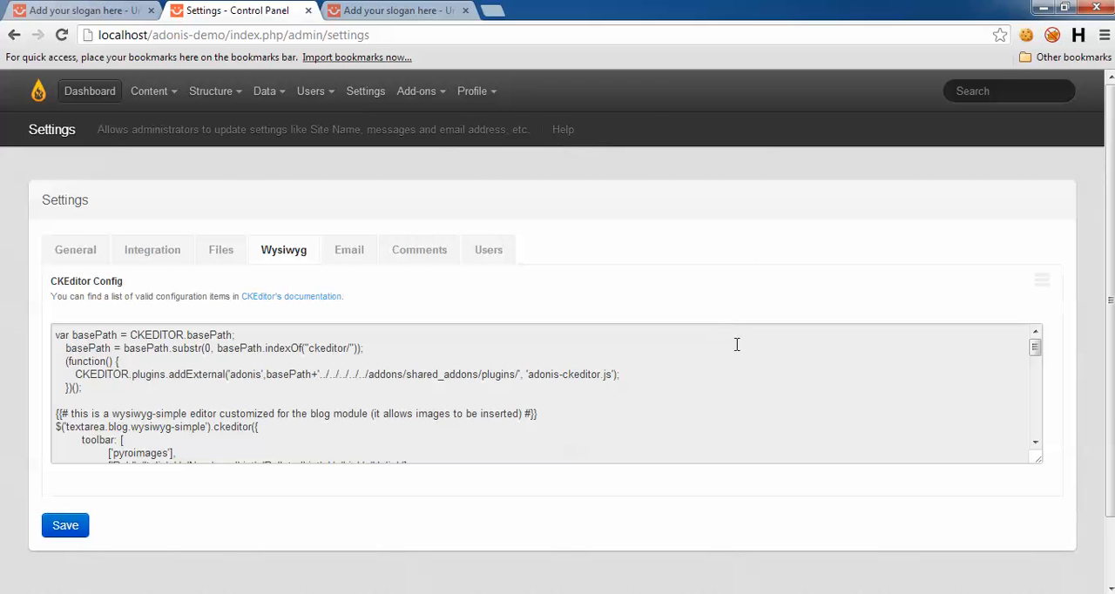
left_click(442, 375)
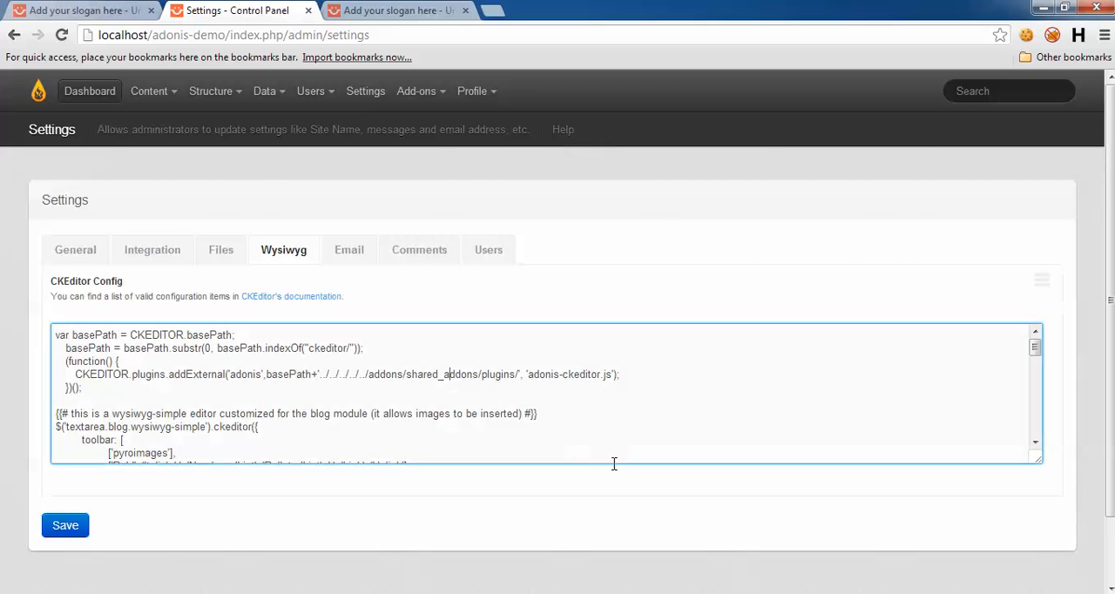
key("ctrl+a")
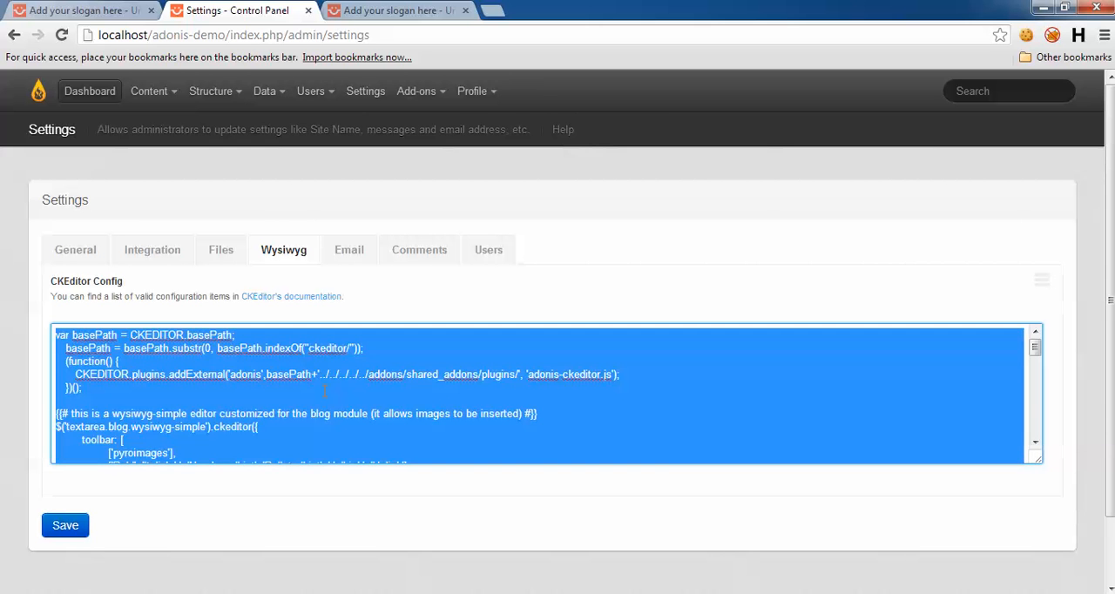
Step: Open the adonis site's control panel at localhost/adonis/admin
left_click(371, 9)
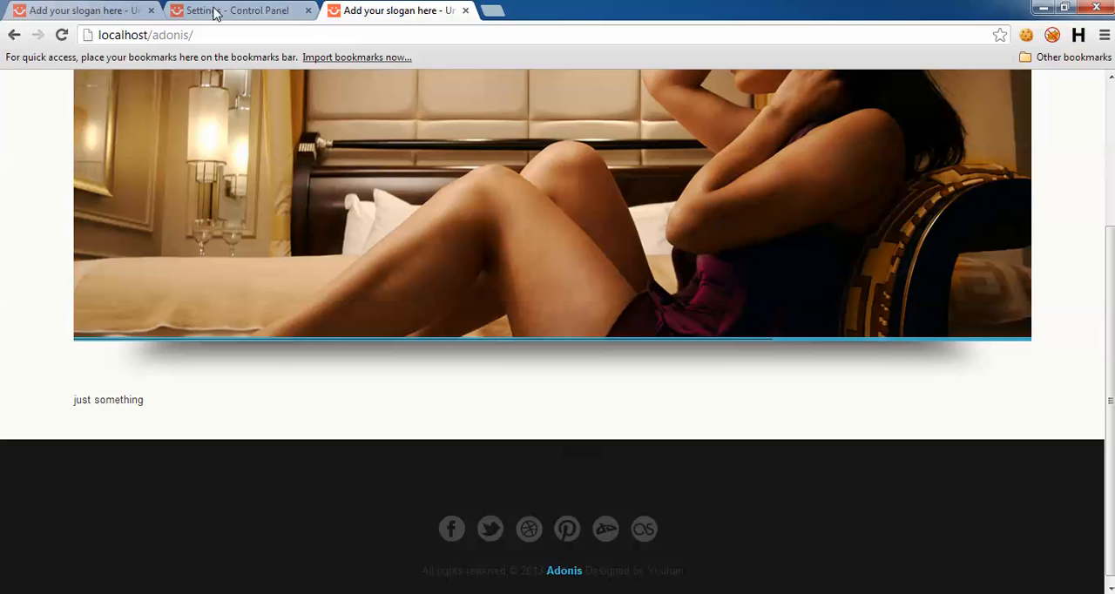
left_click(247, 35)
key("End")
type("admin")
key("Return")
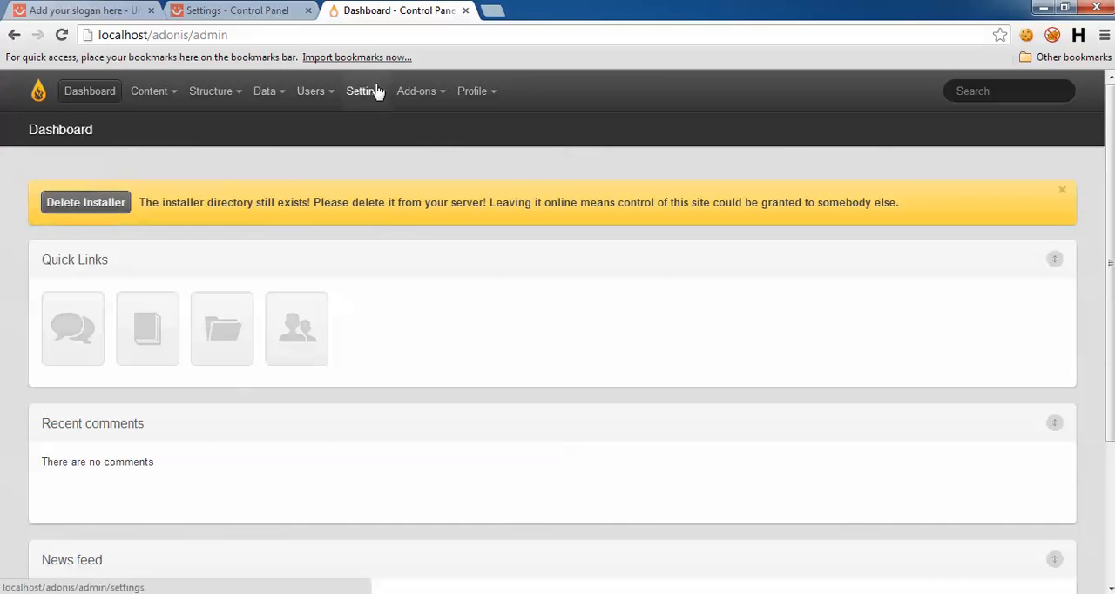
Step: Replace the adonis site's CKEditor Config in the Wysiwyg settings with the copied demo configuration and save
left_click(377, 91)
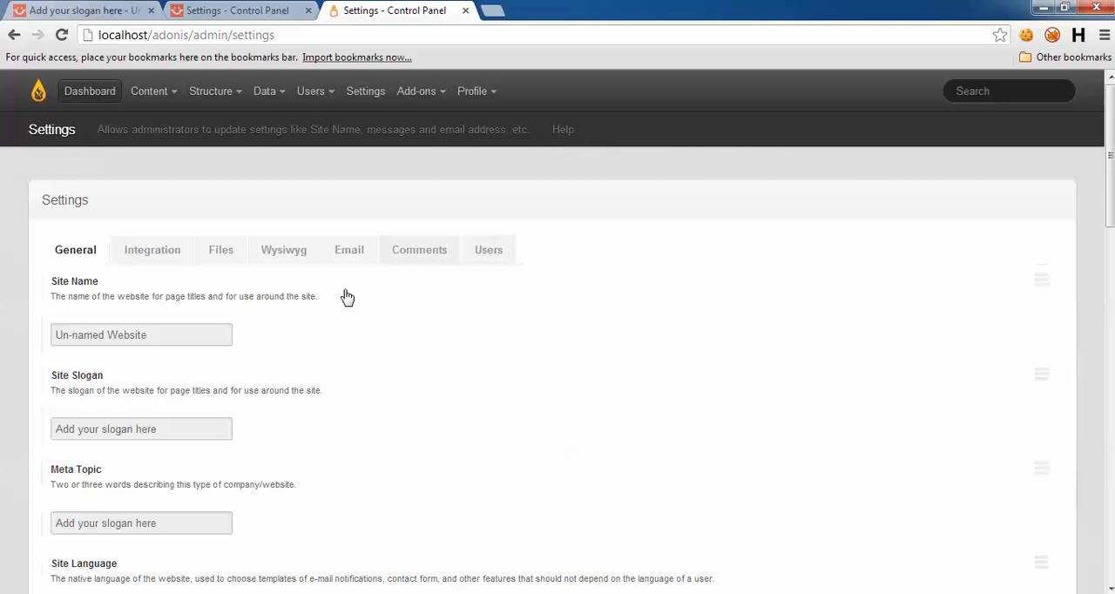
left_click(272, 251)
left_click(533, 388)
key("ctrl+a")
key("ctrl+v")
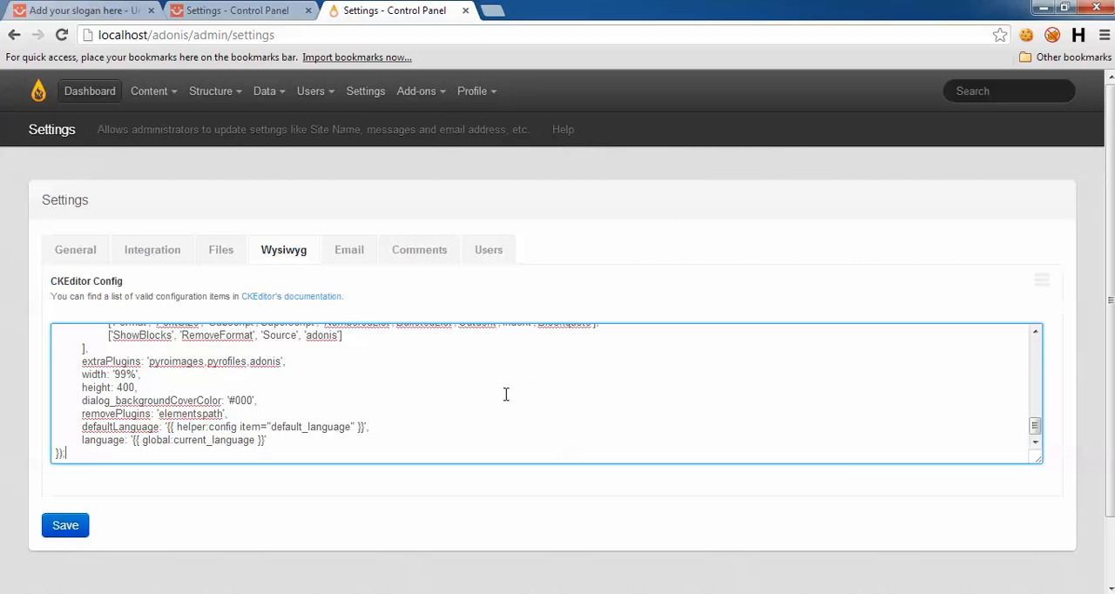
left_click(64, 525)
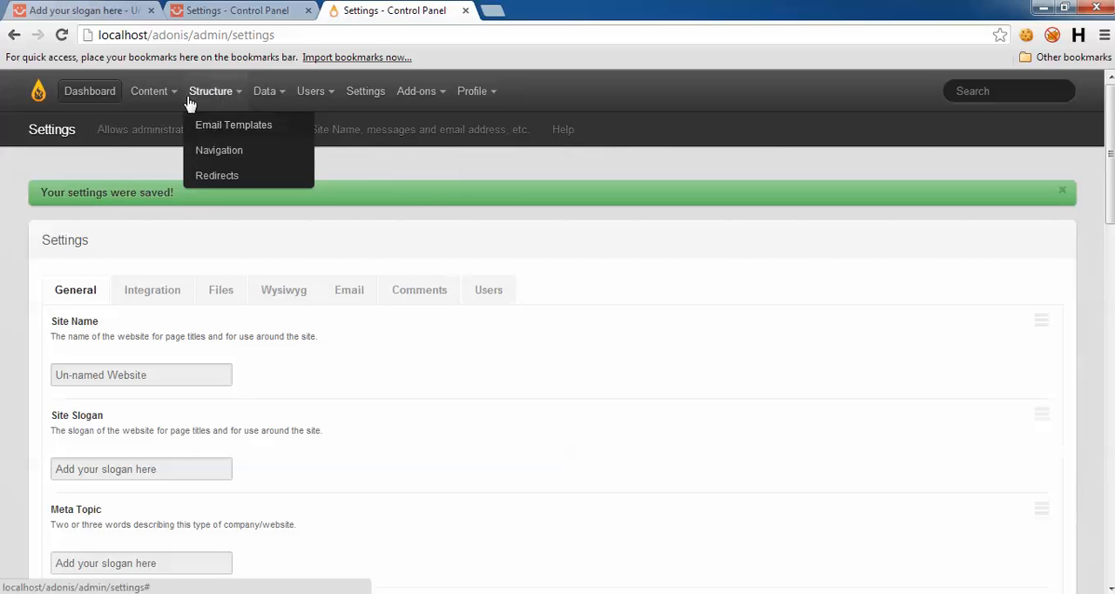
Step: Open the Home page of the adonis site for editing and show its page body content
mouse_move(157, 93)
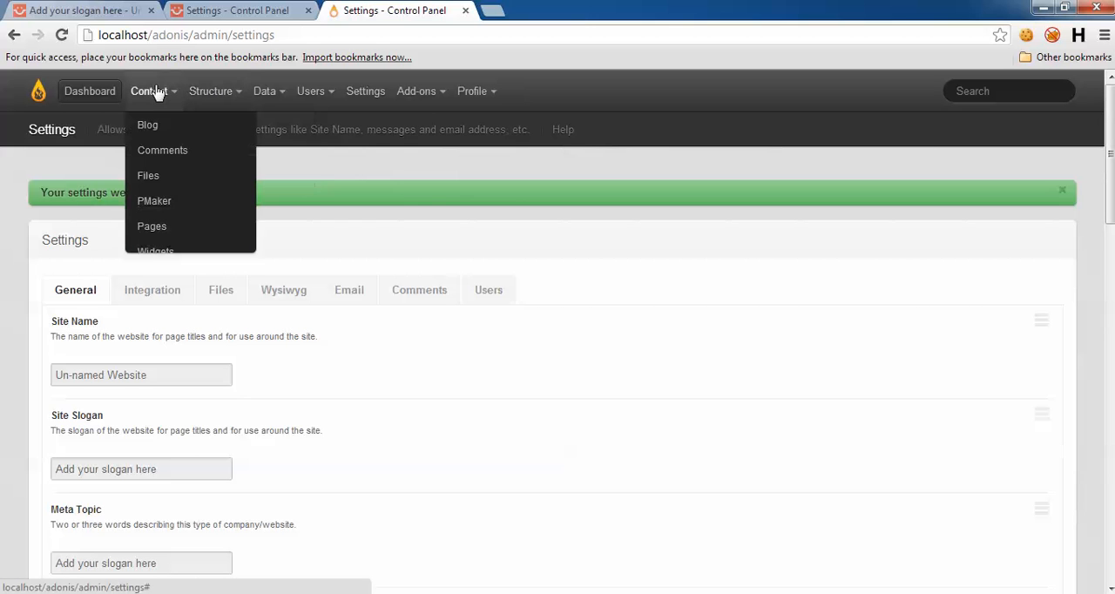
left_click(173, 229)
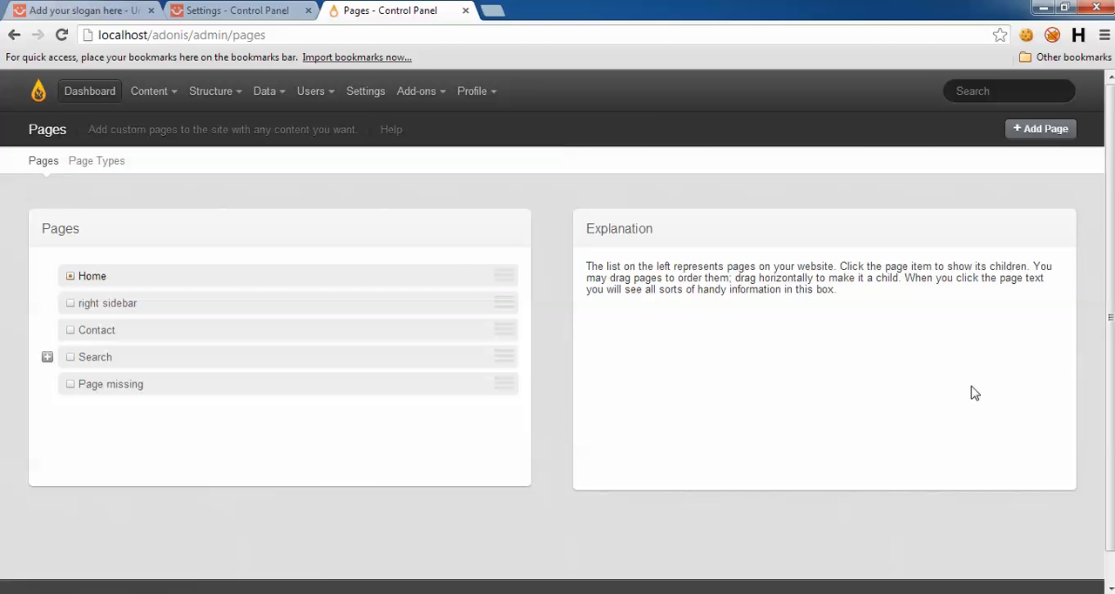
left_click(735, 411)
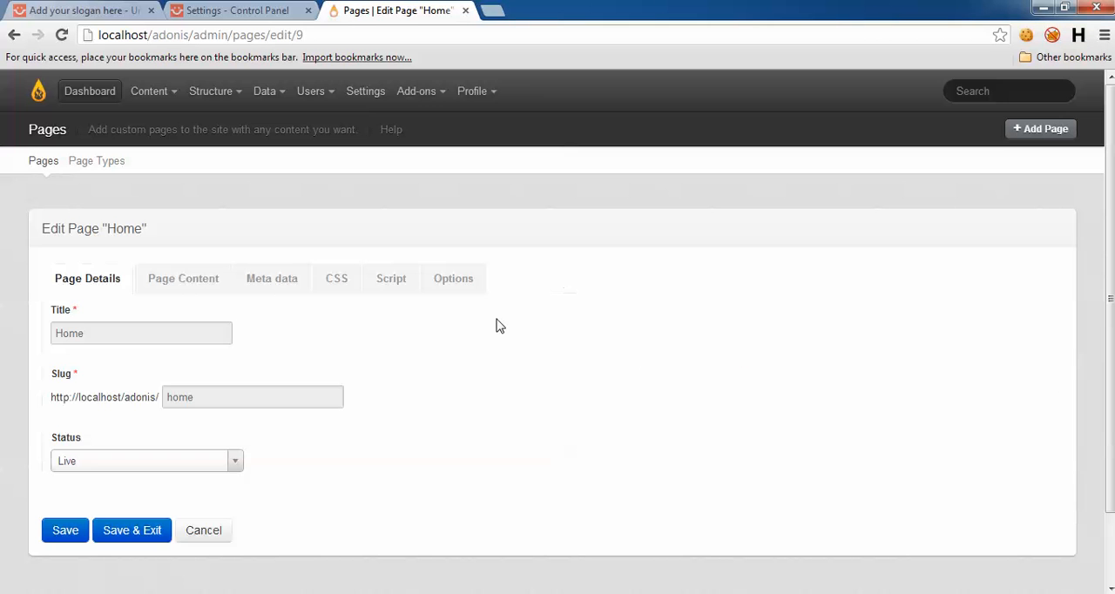
left_click(180, 280)
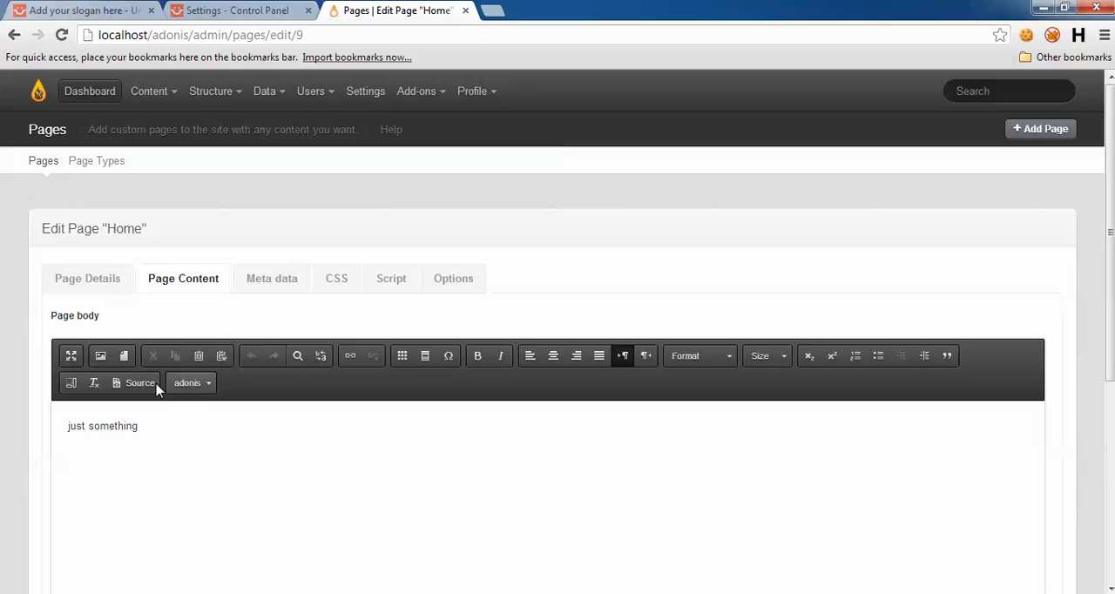
scroll(5, 405, "down", 2)
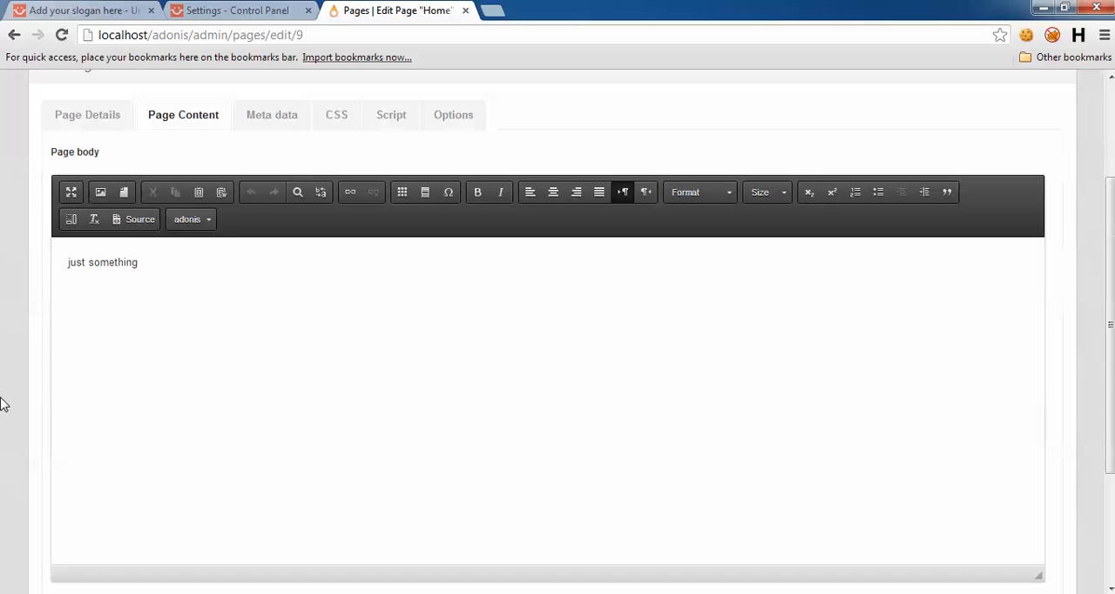
Step: Look through the editor's adonis shortcodes, try inserting the Label shortcode into the page body, and undo it
left_click(199, 222)
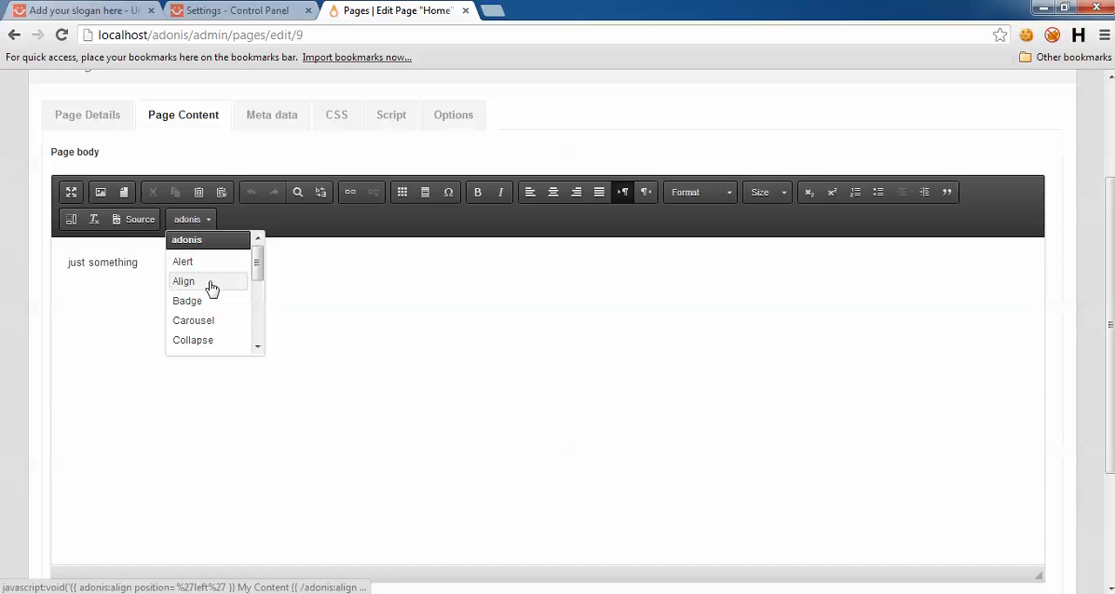
scroll(265, 299, "down", 1)
left_click_drag(262, 296, 260, 330)
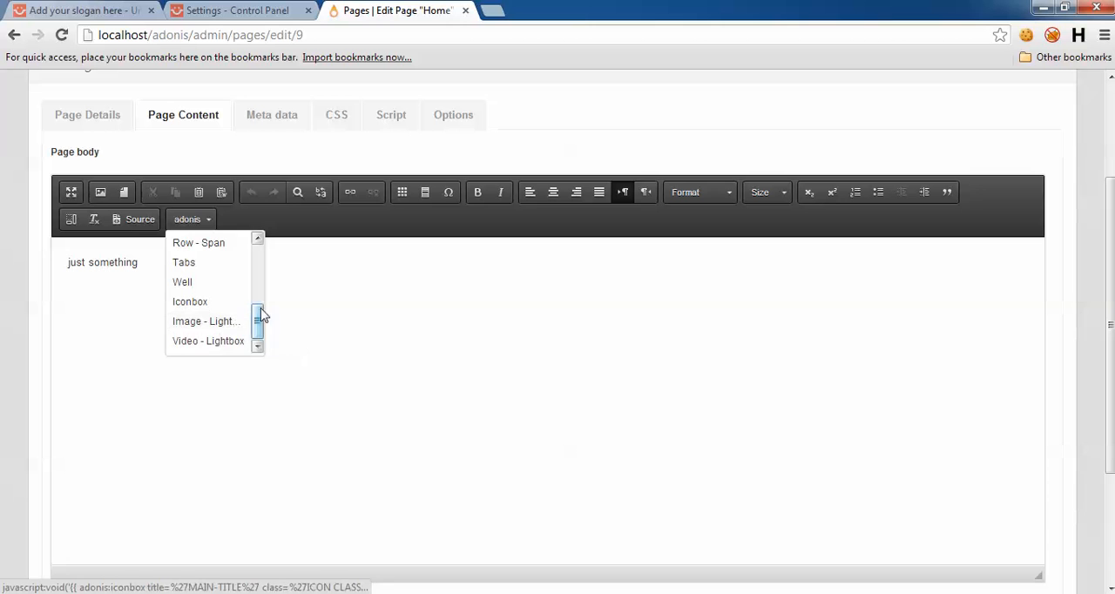
left_click_drag(258, 339, 258, 287)
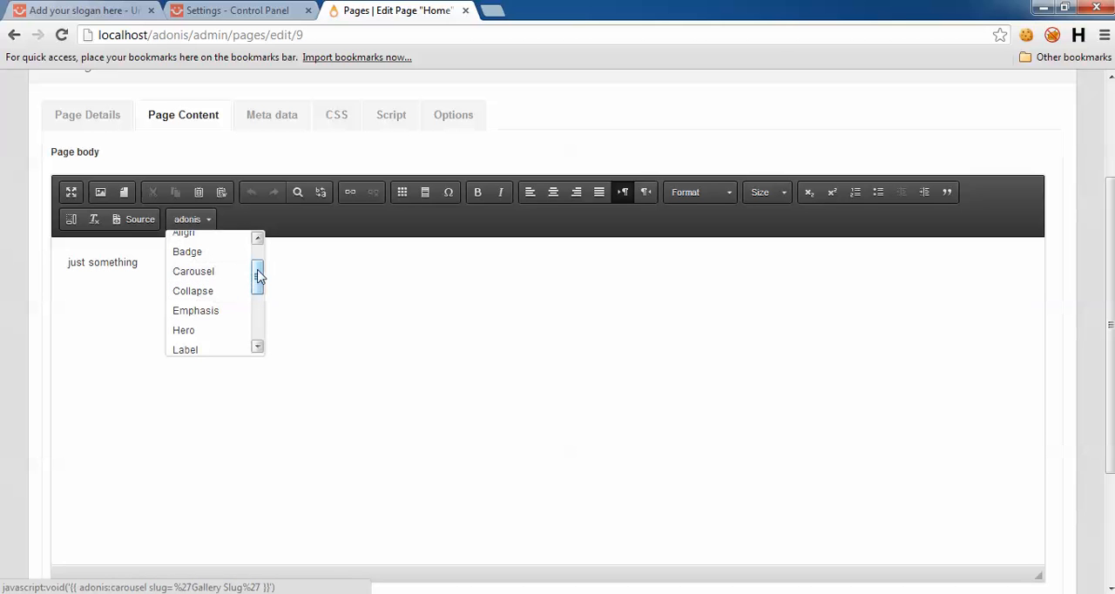
scroll(264, 266, "up", 2)
scroll(235, 309, "down", 3)
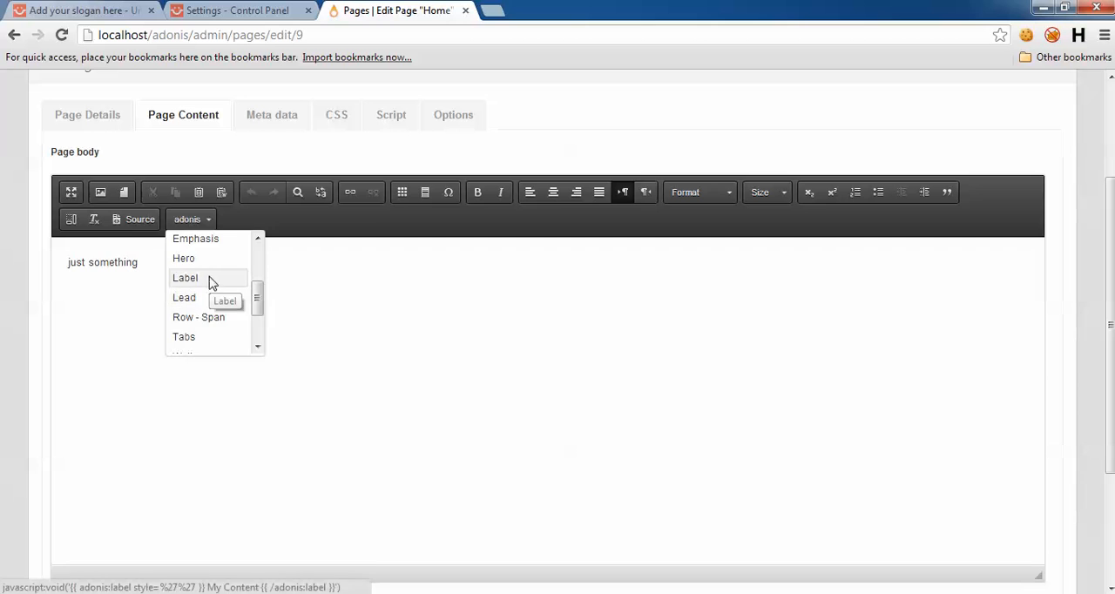
left_click(209, 281)
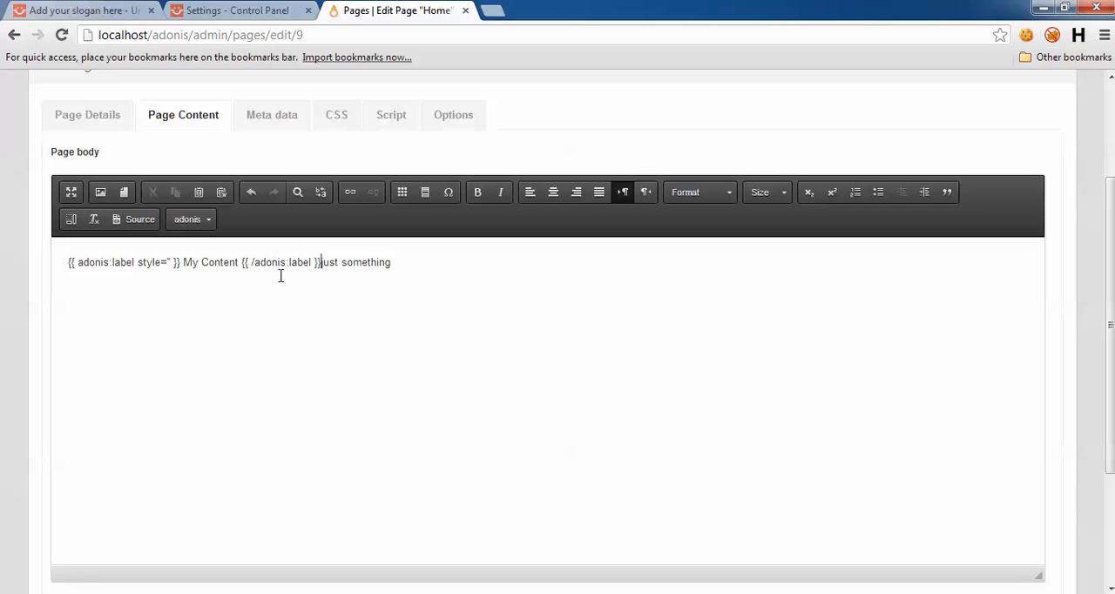
key("ctrl+z")
Step: Replace the "just something" text in the page body with the adonis Iconbox shortcode
left_click_drag(141, 263, 100, 269)
key("BackSpace")
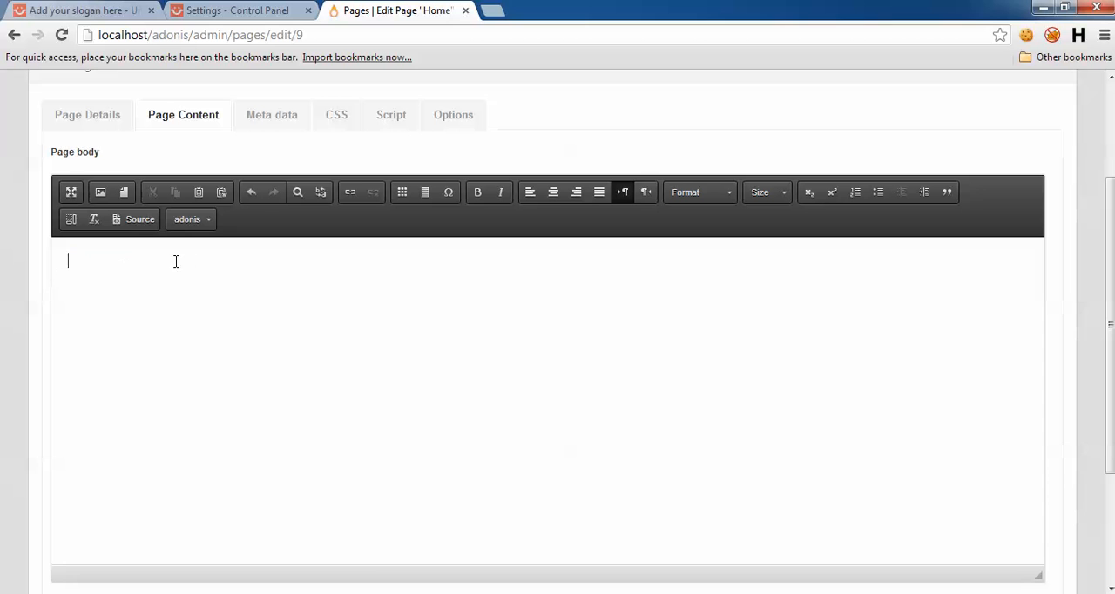
left_click(187, 219)
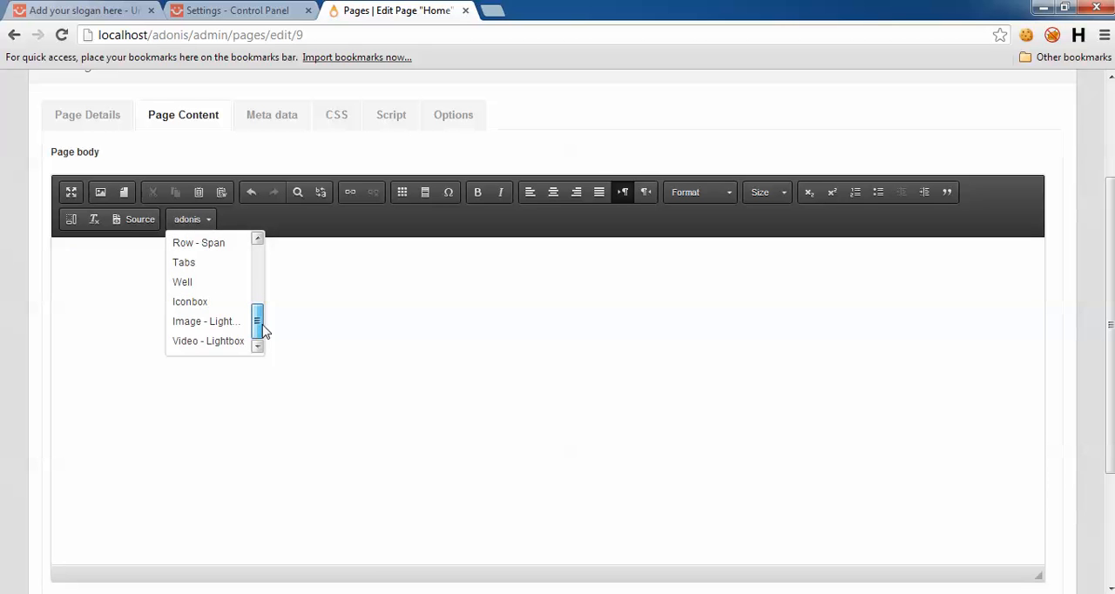
left_click(209, 308)
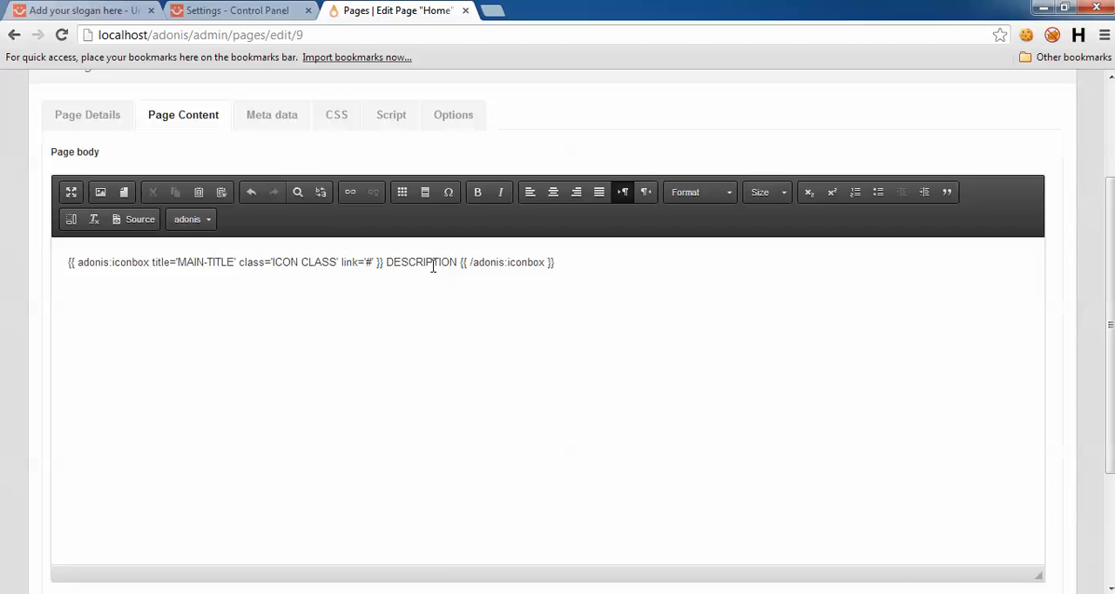
Step: Compare the inserted Iconbox shortcode with the icon boxes on the adonis-demo home page
left_click(83, 11)
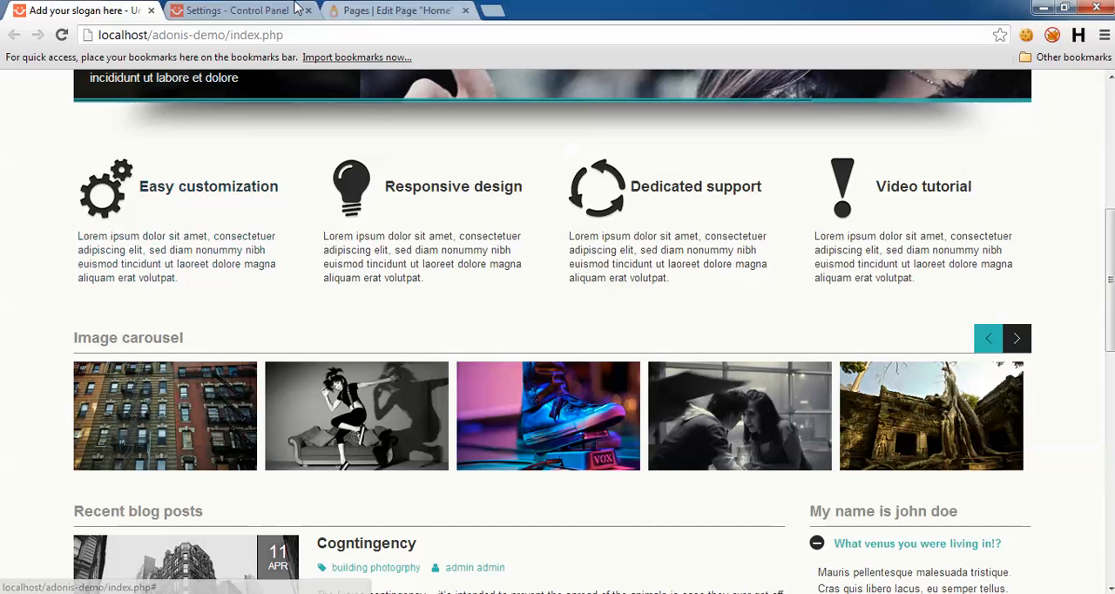
left_click(355, 8)
left_click(39, 8)
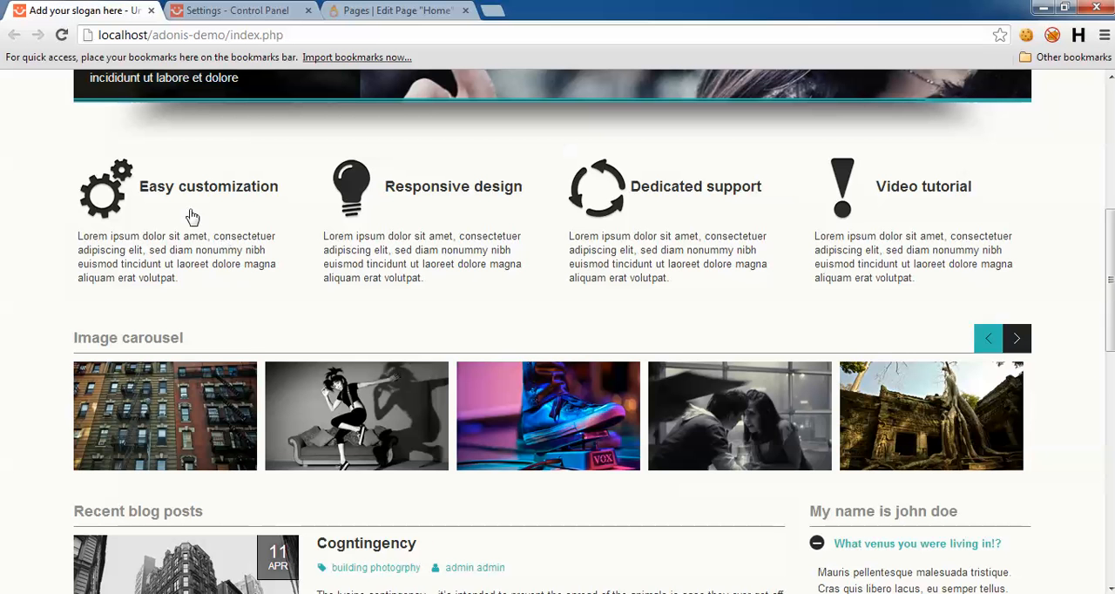
left_click(409, 7)
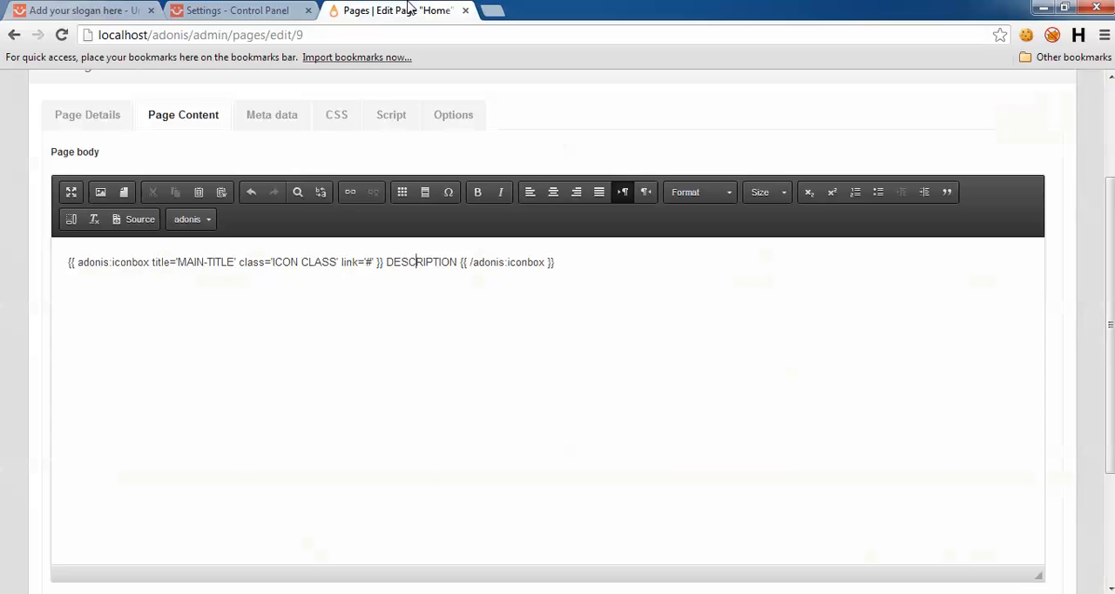
Step: Open the demo site's Icons shortcode page in a separate browser tab and examine the service icon class names
left_click(77, 9)
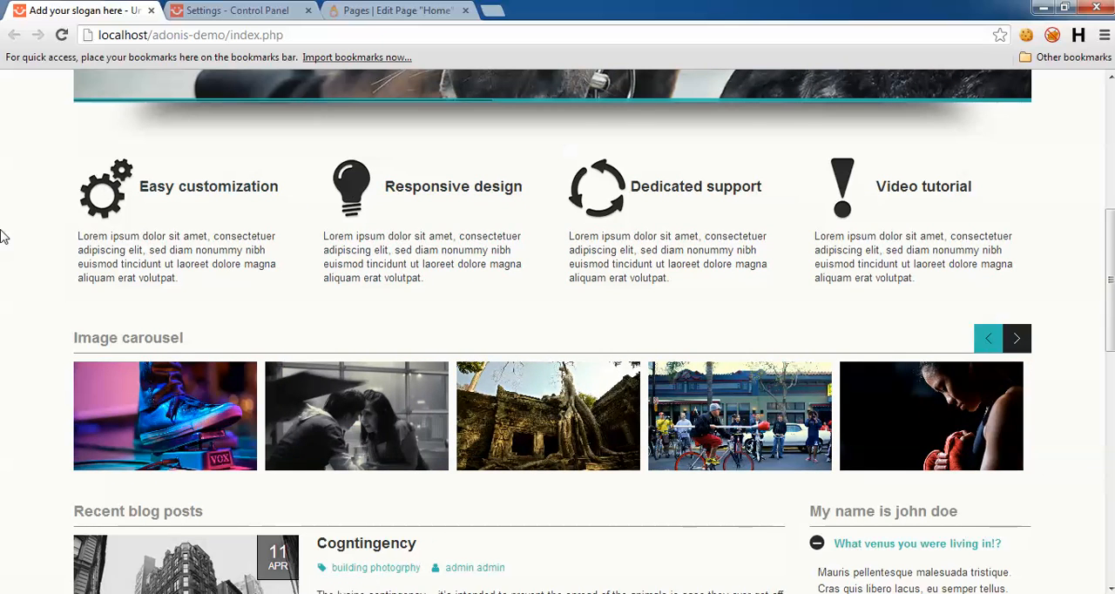
scroll(3, 248, "up", 4)
scroll(398, 308, "up", 1)
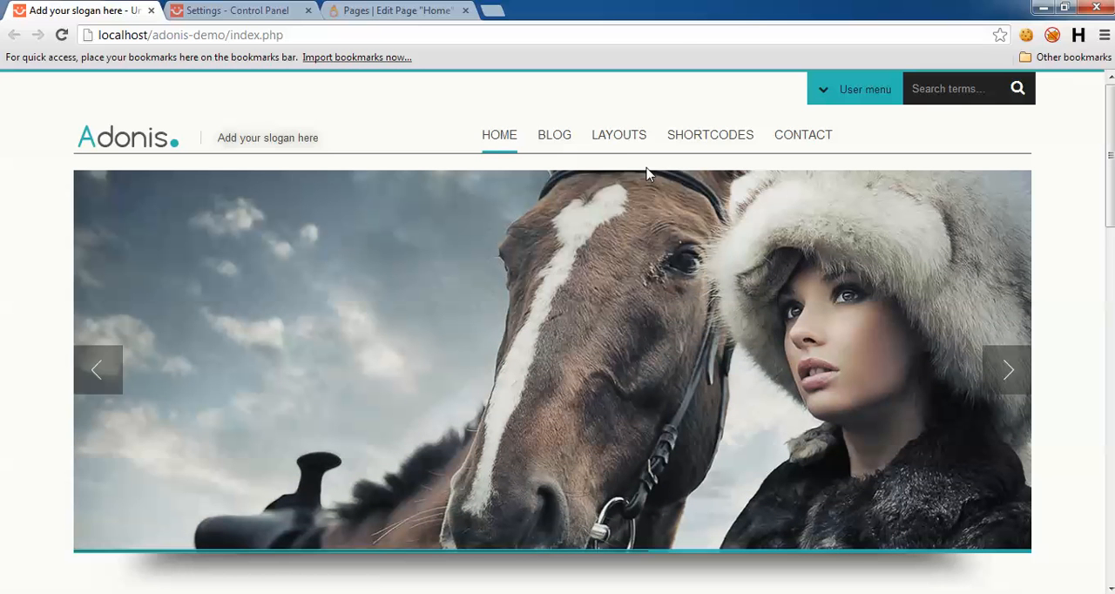
mouse_move(710, 155)
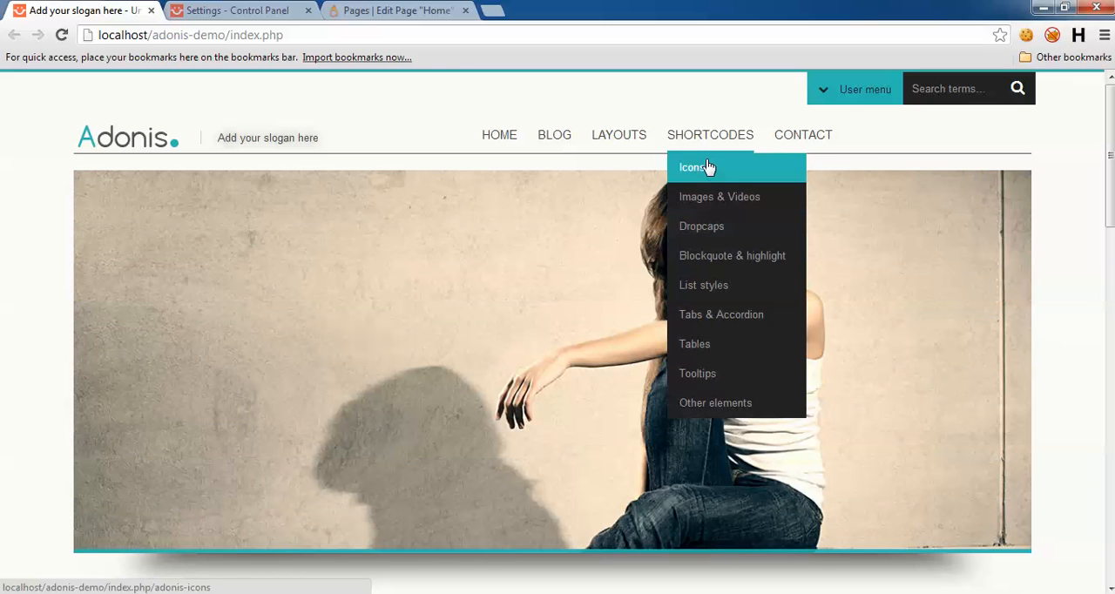
middle_click(707, 168)
key("ctrl+Tab")
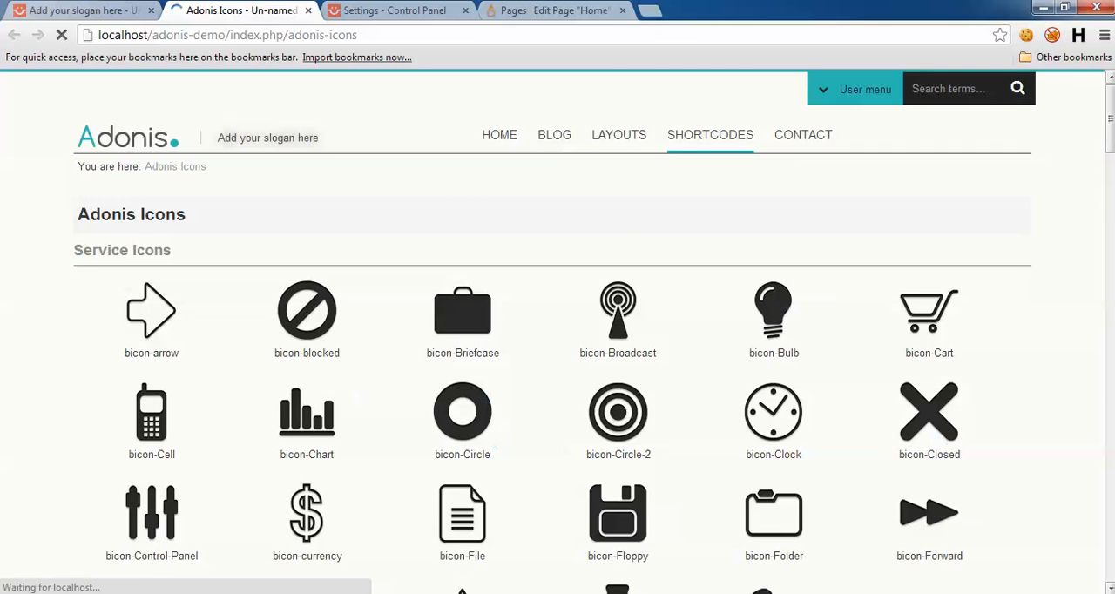
mouse_move(1109, 95)
left_mouse_down()
mouse_move(1107, 199)
mouse_move(1097, 104)
left_mouse_up()
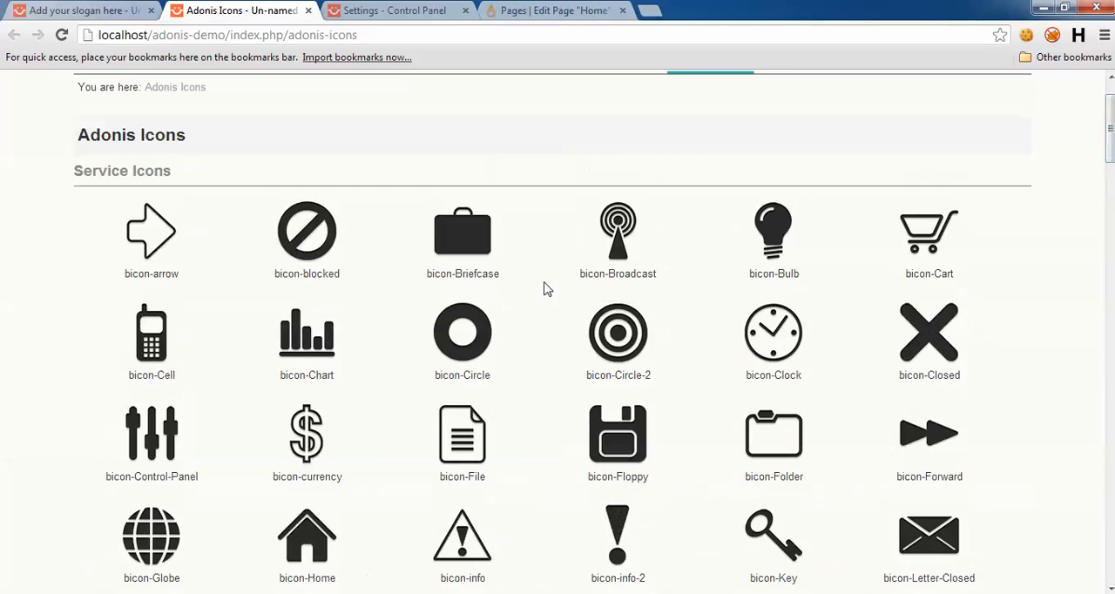
Step: Copy the description paragraph under "Easy customization" from the adonis-demo home page
left_click(122, 10)
scroll(24, 279, "down", 3)
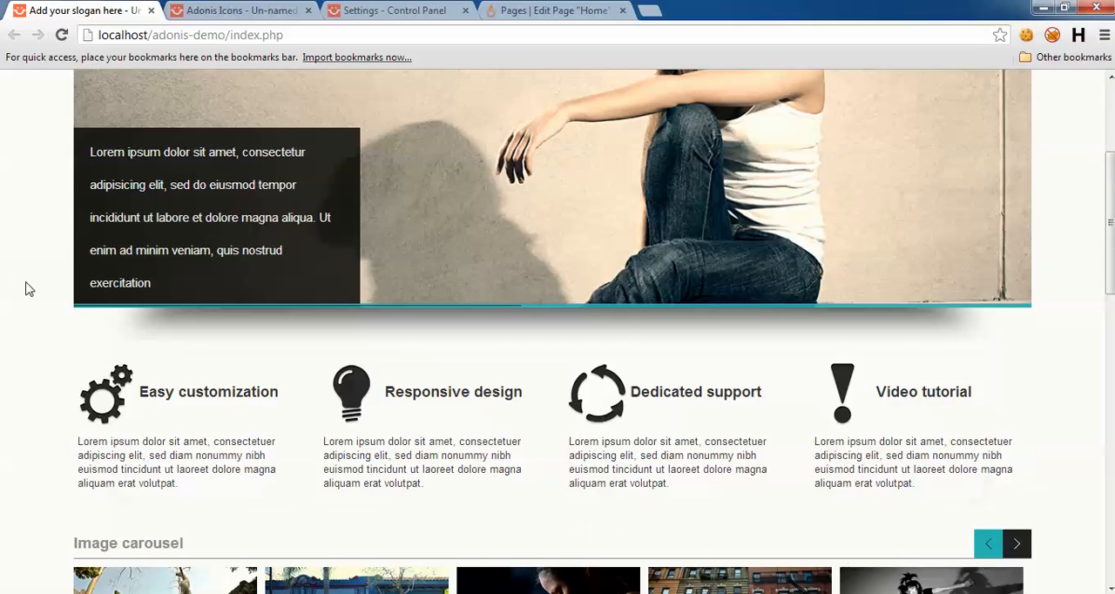
left_click_drag(61, 439, 193, 500)
key("ctrl+c")
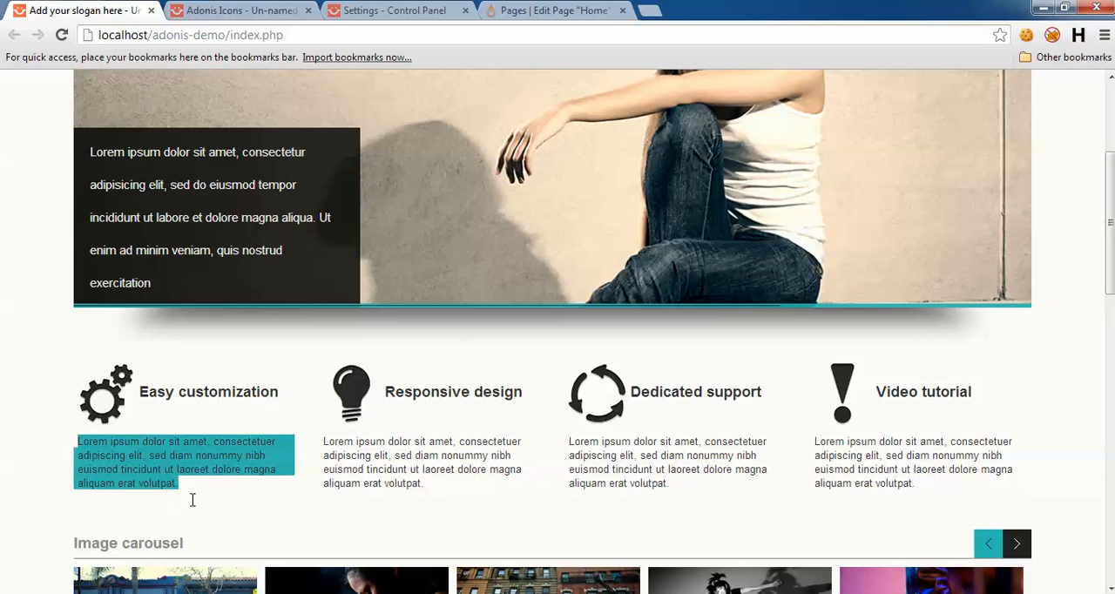
left_click(392, 11)
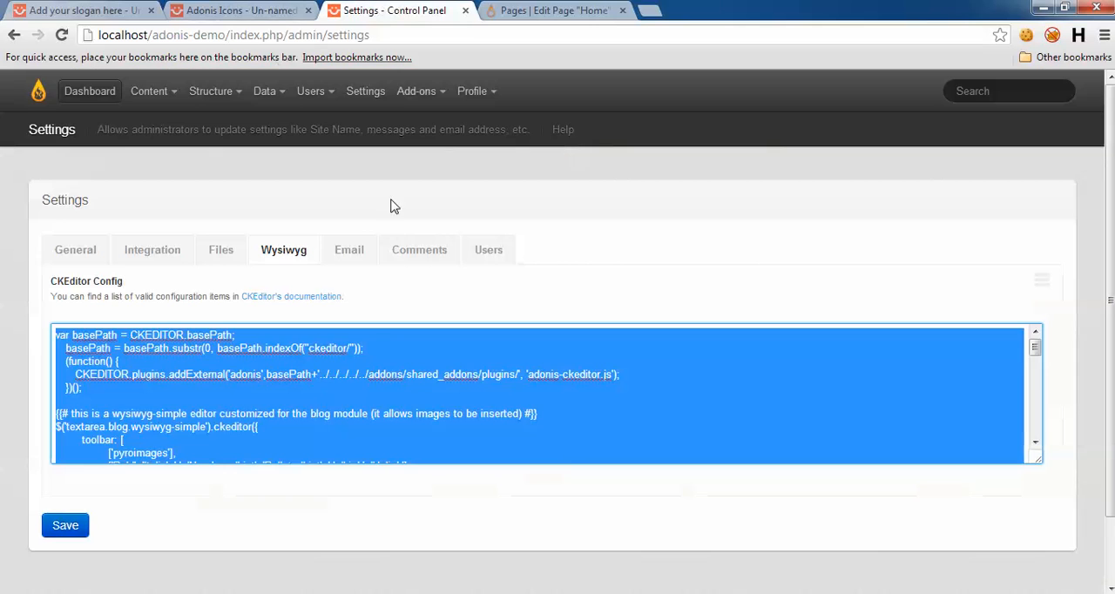
left_click(273, 385)
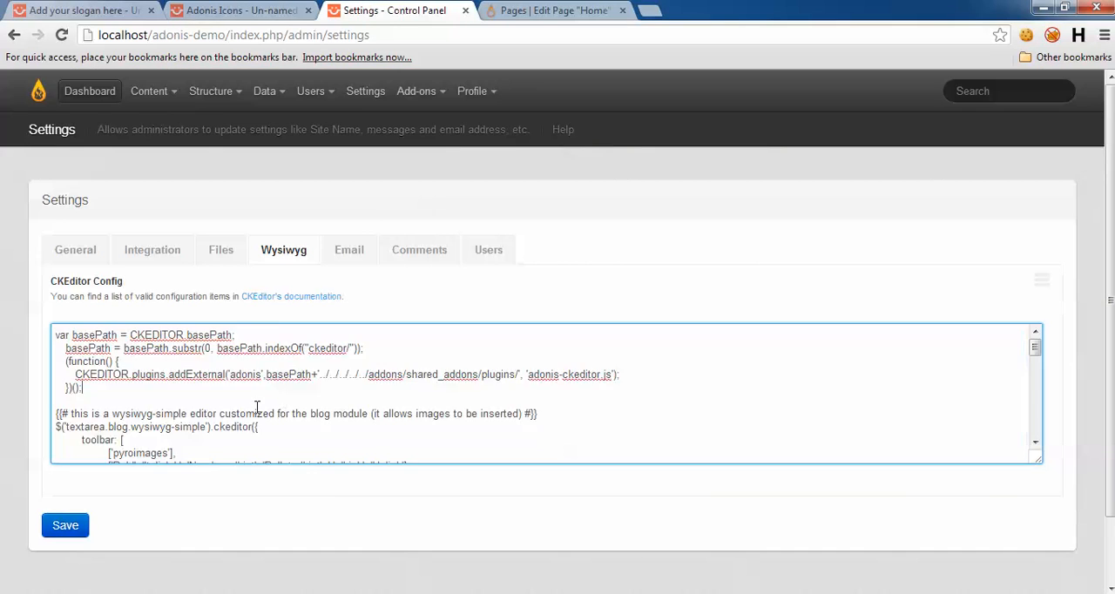
Step: Show the Home page body as source code and replace the iconbox's DESCRIPTION placeholder with the copied paragraph
left_click(564, 8)
double_click(410, 263)
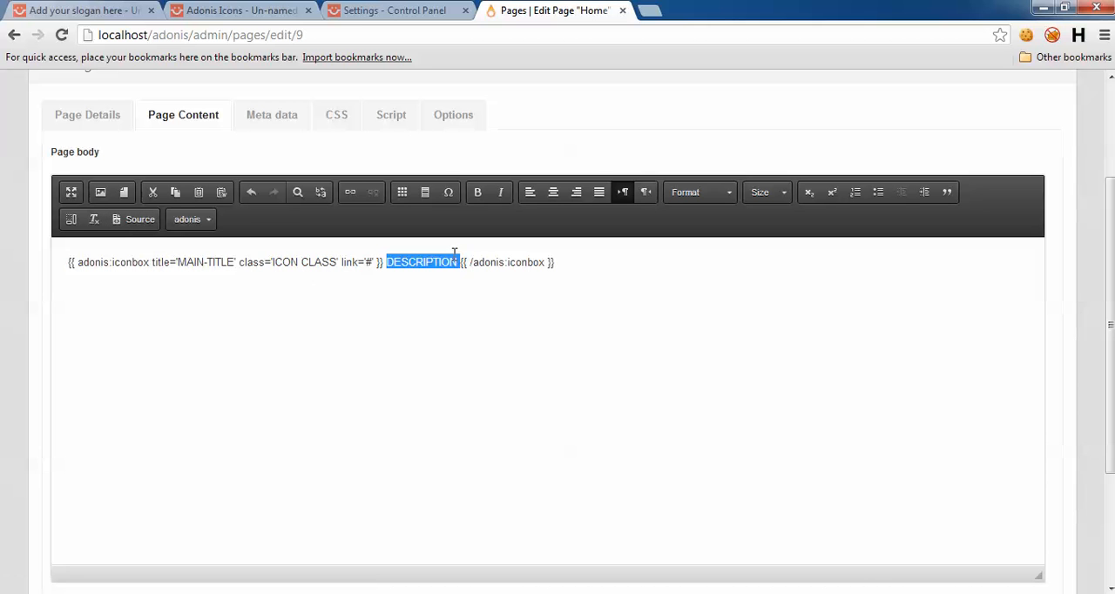
left_click(139, 219)
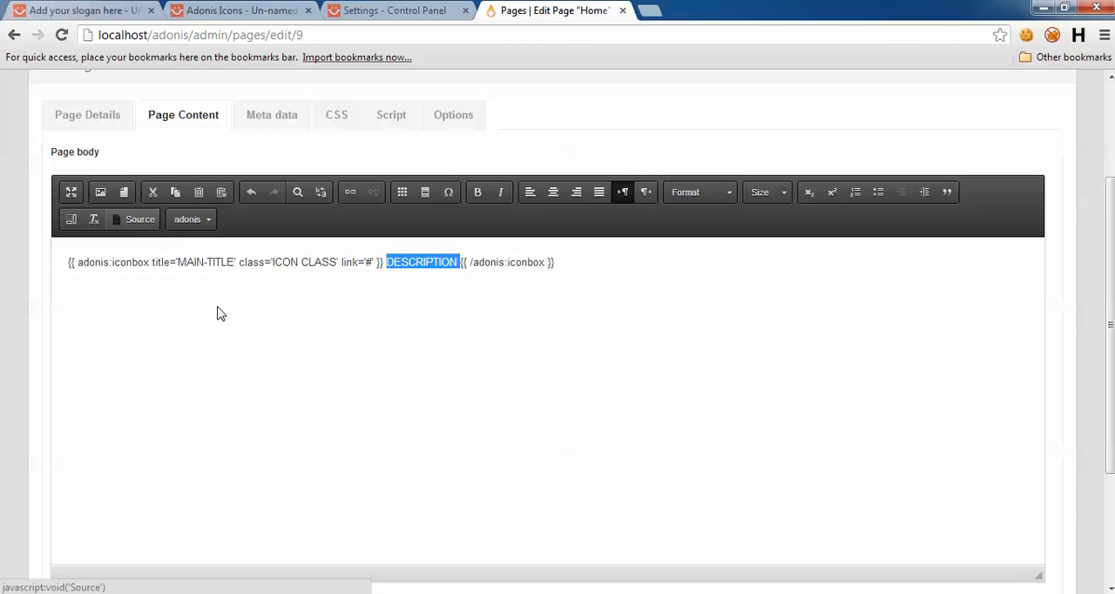
double_click(706, 244)
key("ctrl+v")
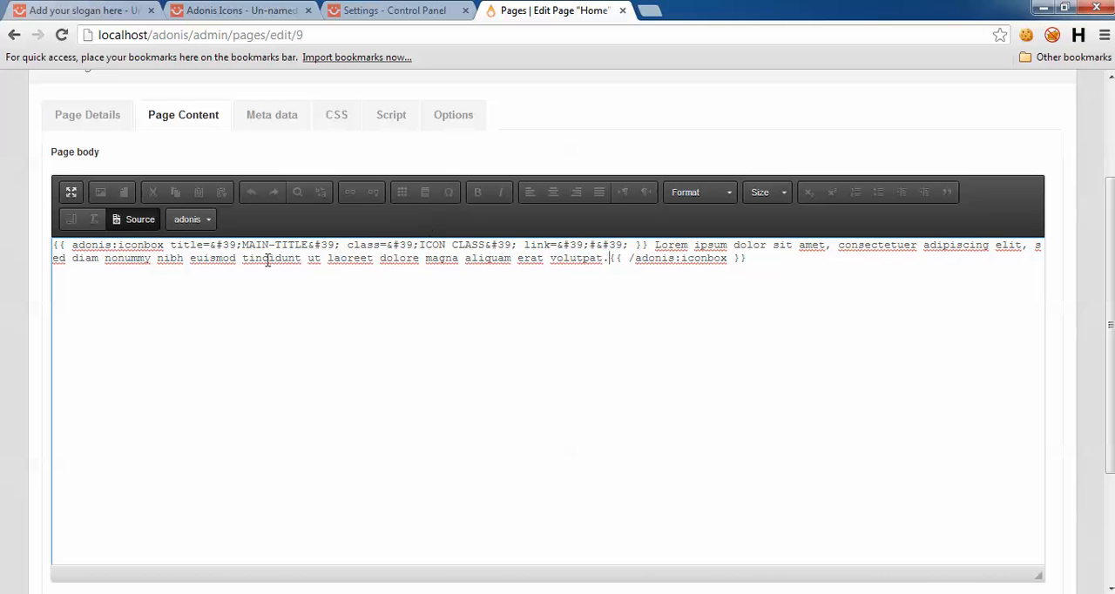
Step: Copy the "Easy customization" heading from the adonis-demo home page and return to the Home page editor
key("ctrl+1")
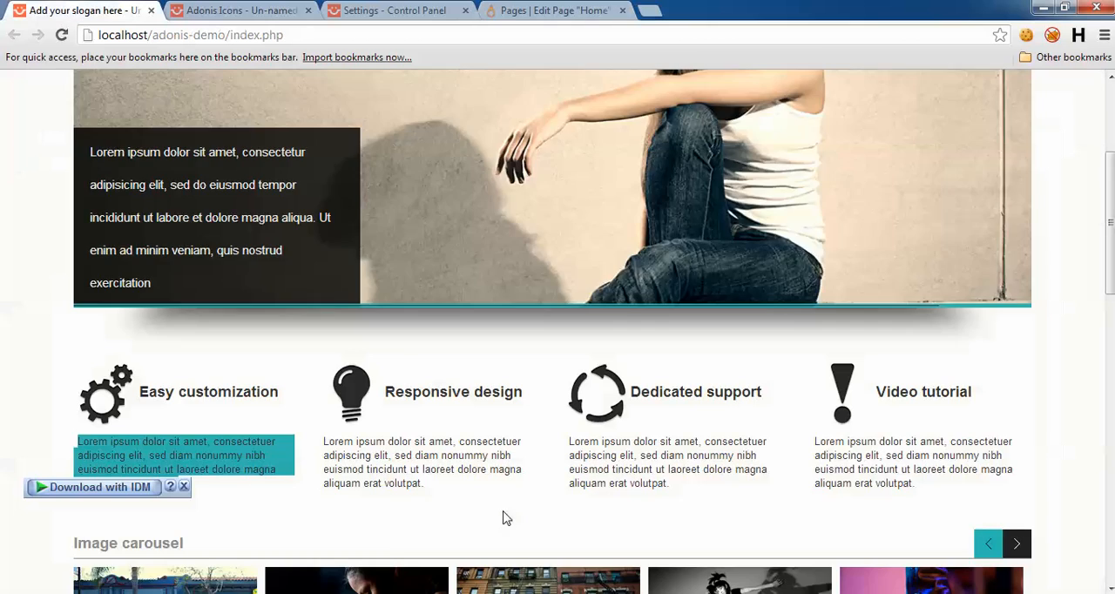
left_click_drag(288, 400, 137, 398)
key("ctrl+c")
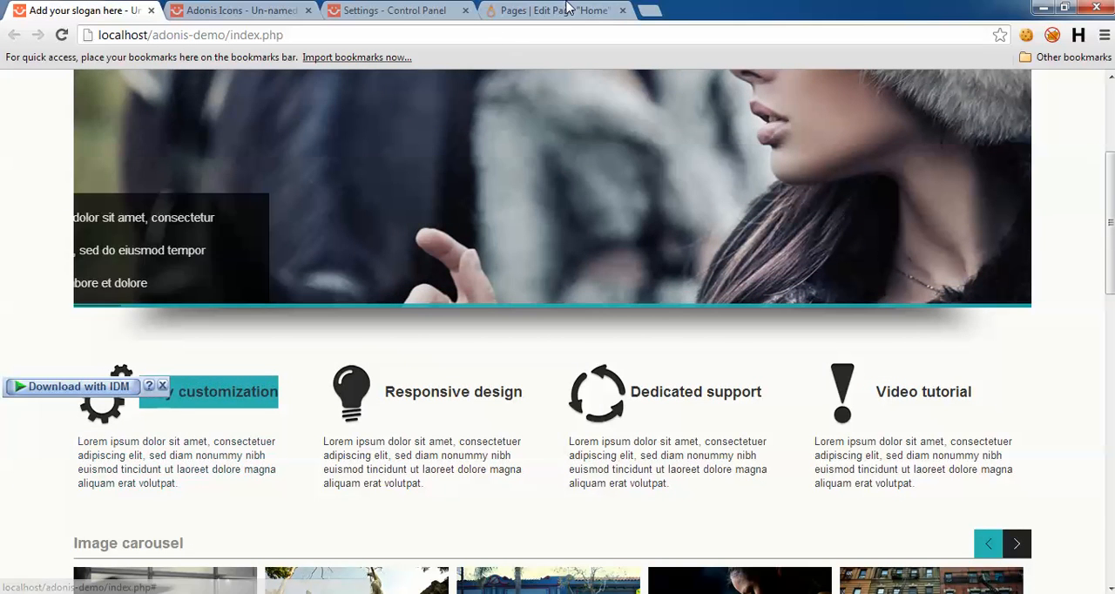
key("ctrl+3")
left_click(595, 8)
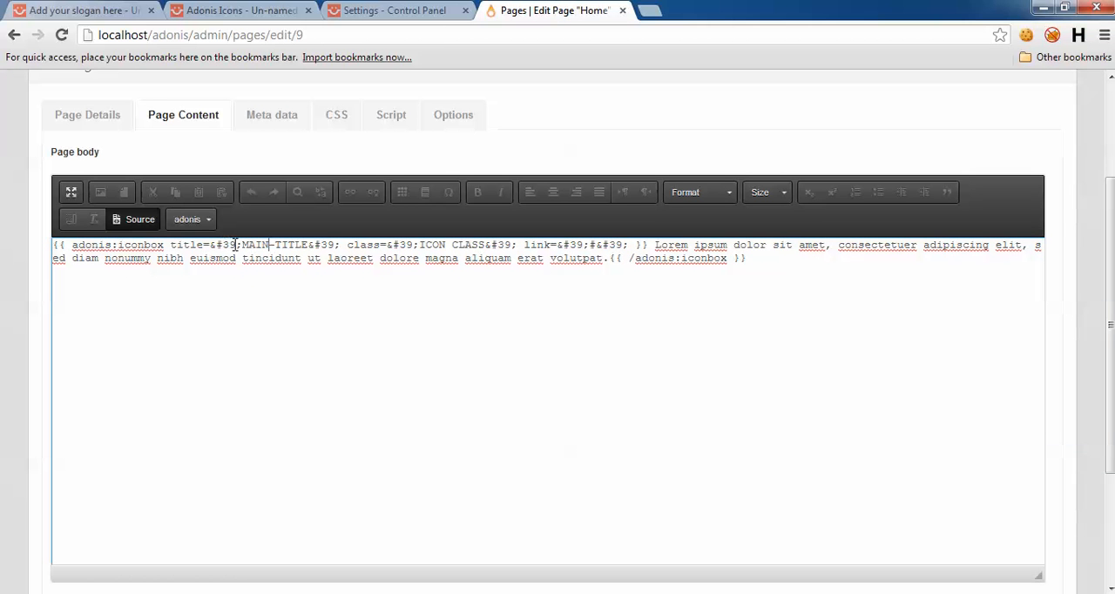
Step: Replace the iconbox's MAIN-TITLE placeholder with the copied "Easy customization" heading and remove the extra line breaks around it
left_click_drag(242, 245, 311, 245)
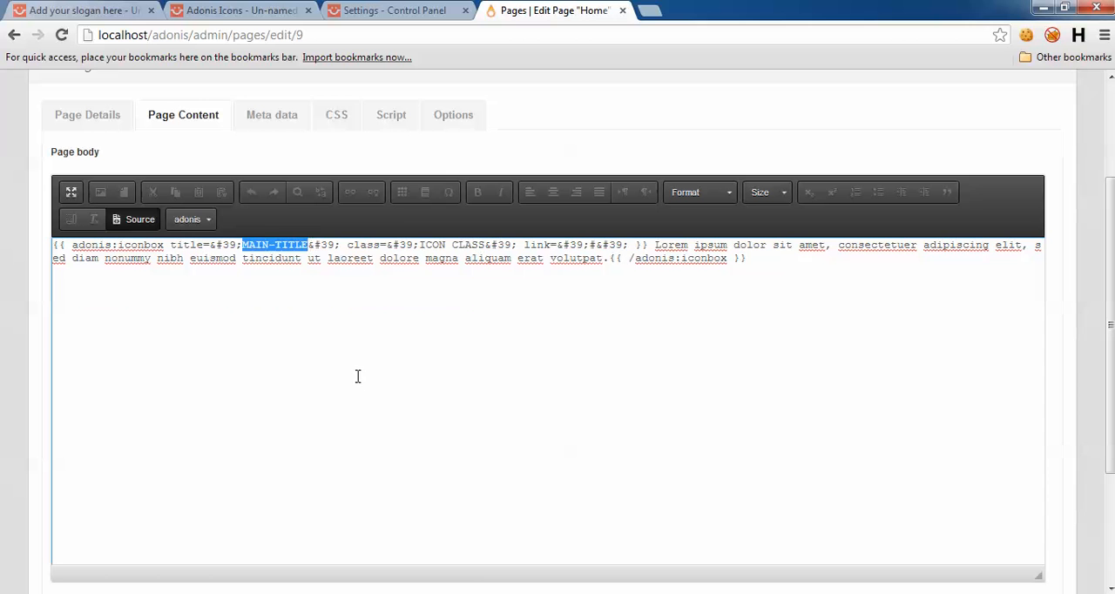
key("ctrl+v")
key("ctrl+z")
key("ctrl+v")
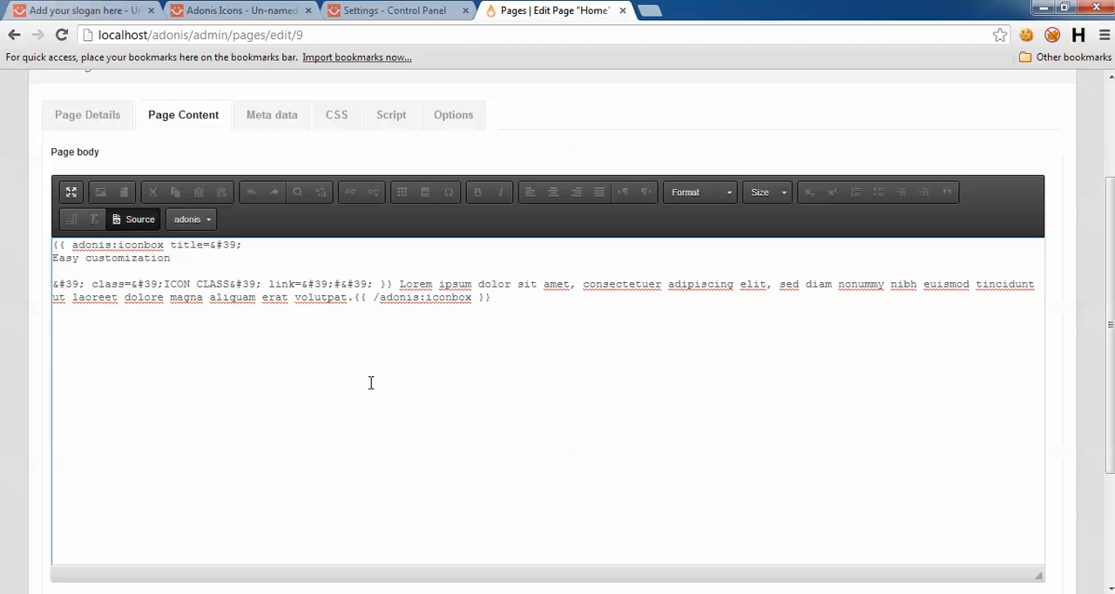
key("BackSpace")
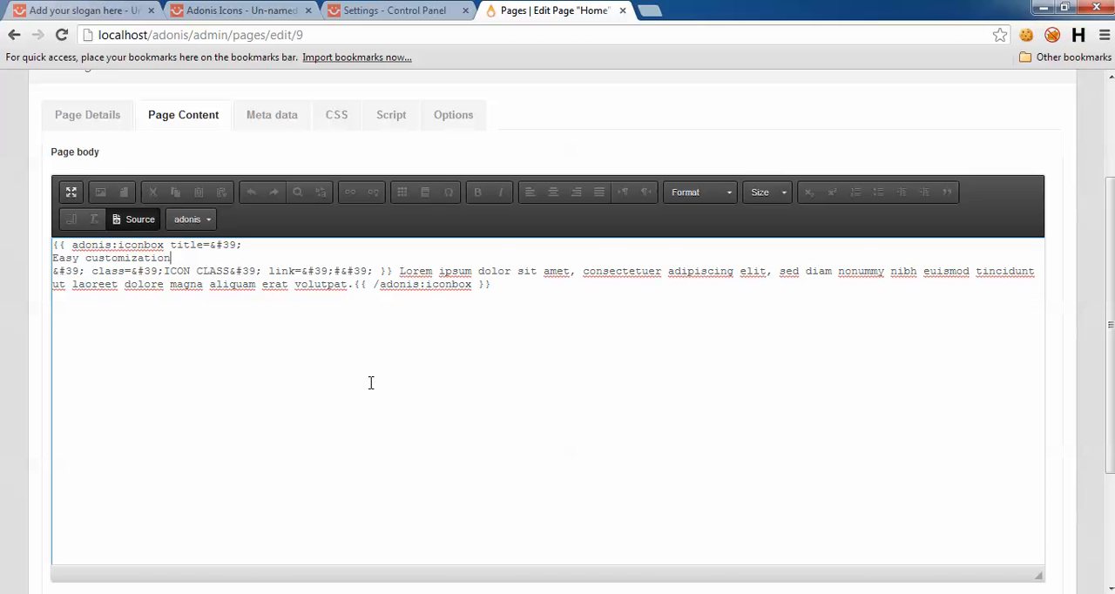
key("Delete")
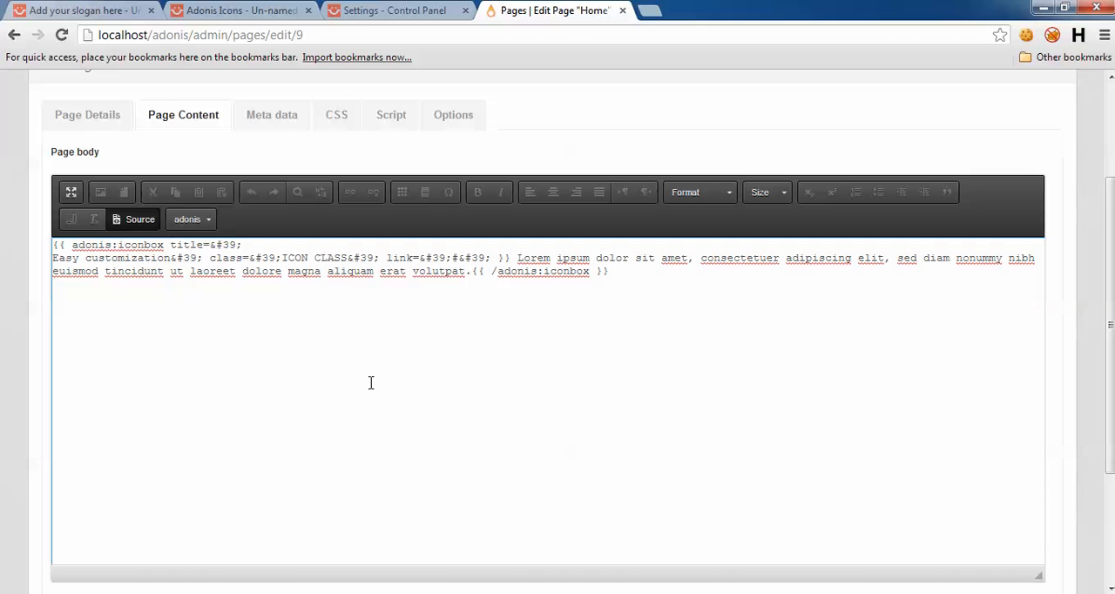
key("Delete")
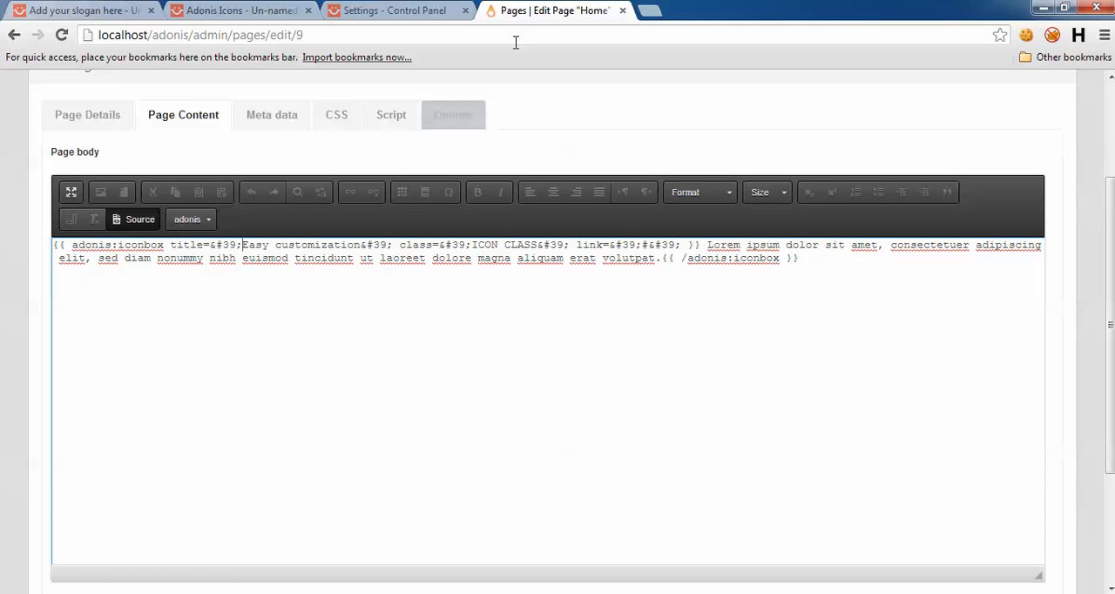
Step: Save the Home page and open the adonis site's home page in a separate browser tab to check the iconbox
scroll(99, 389, "down", 3)
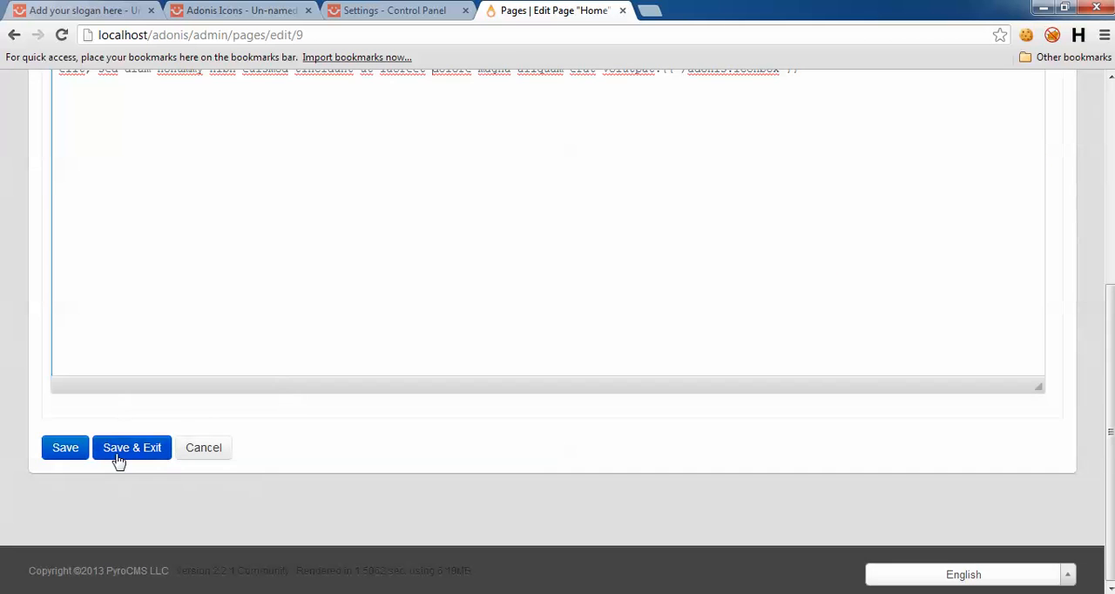
left_click(63, 447)
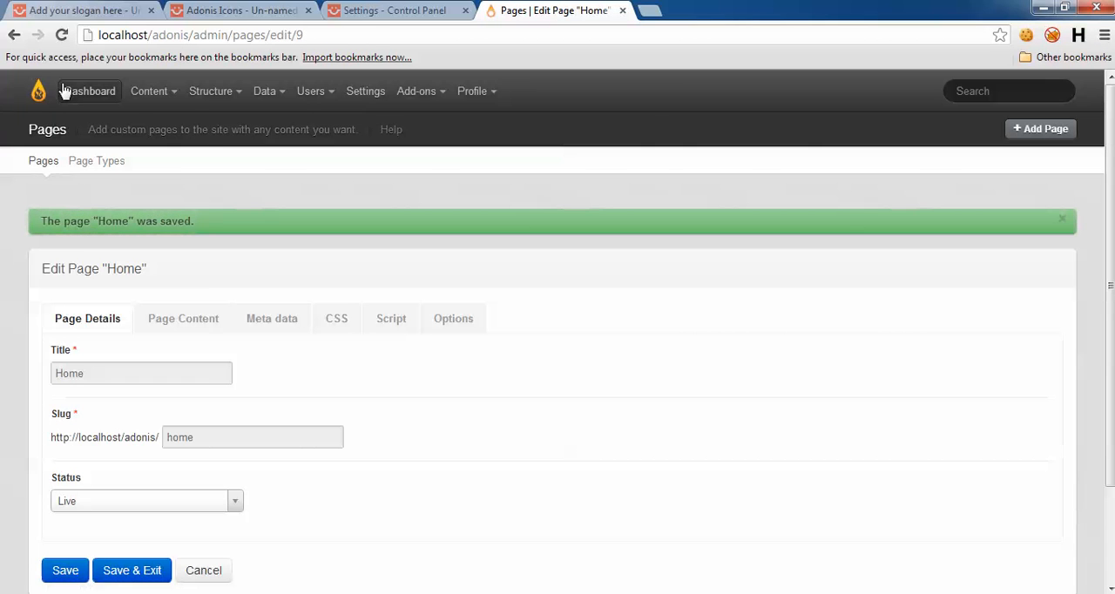
middle_click(40, 91)
left_click(697, 9)
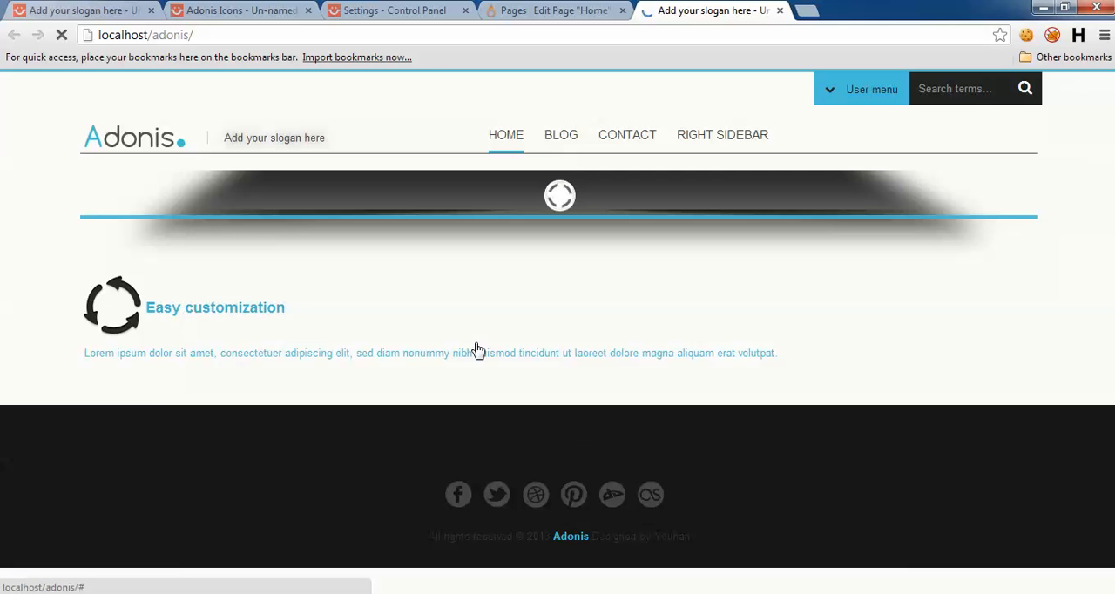
scroll(105, 330, "down", 4)
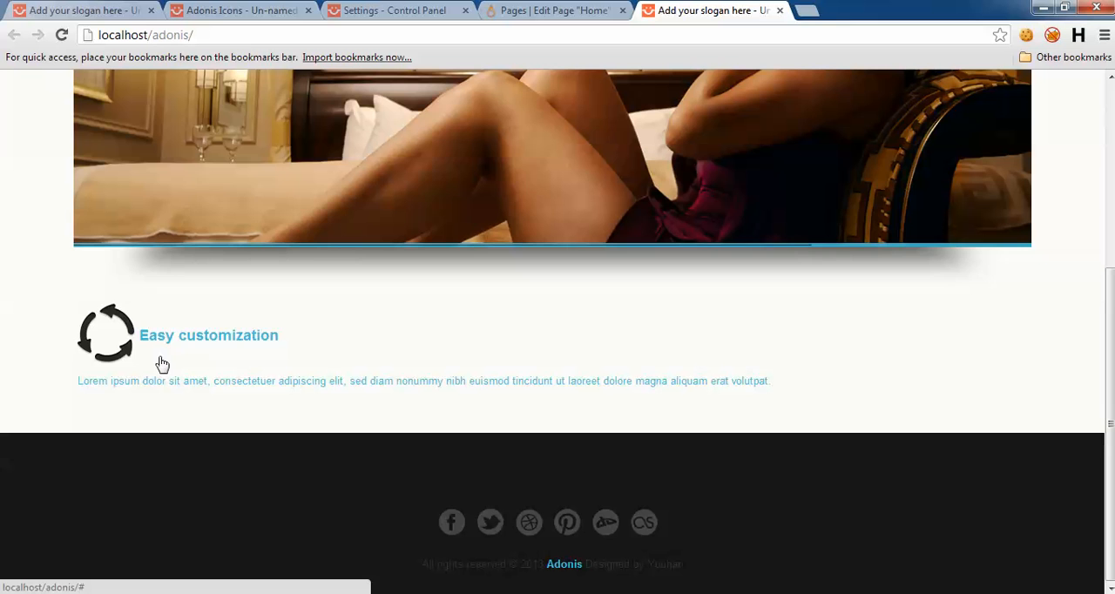
Step: Reopen the Home page body in the editor, examine the iconbox's link attribute, and return to the site's home page
left_click(554, 11)
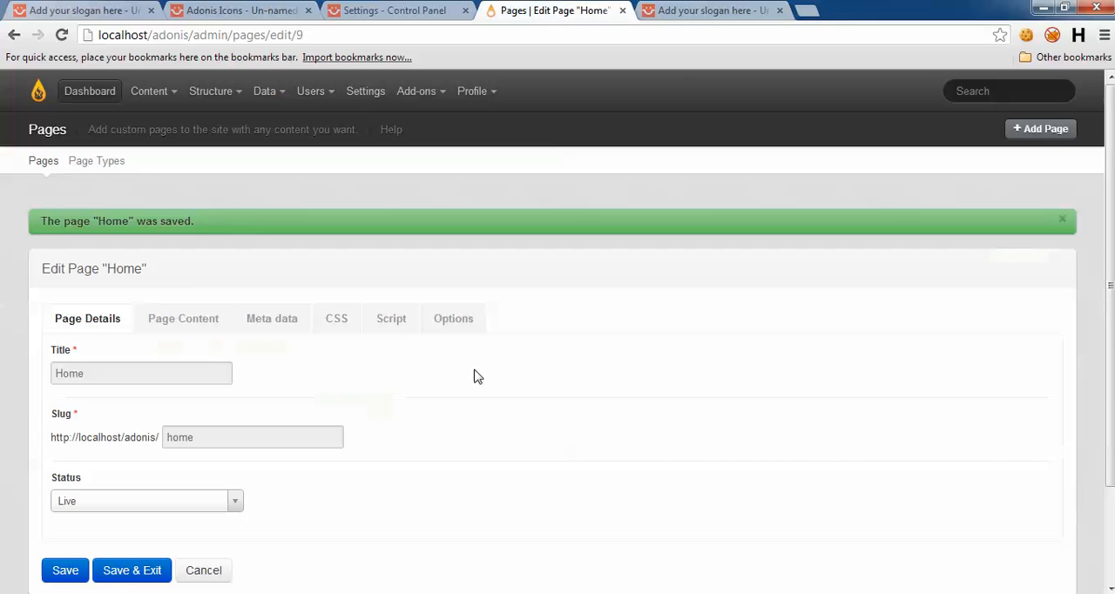
left_click(182, 324)
scroll(391, 318, "down", 2)
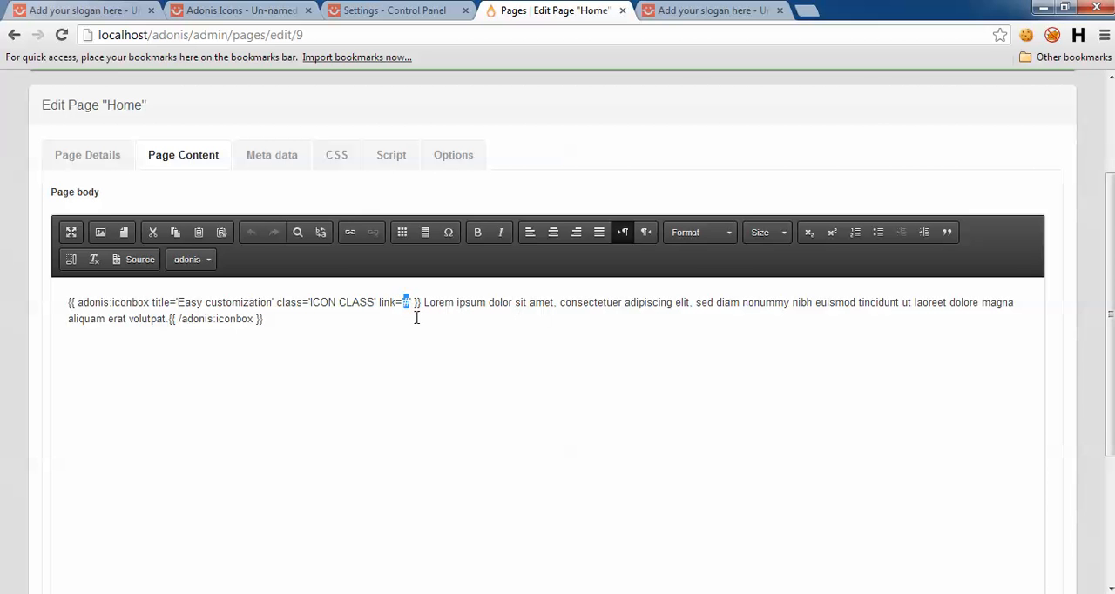
left_click(709, 11)
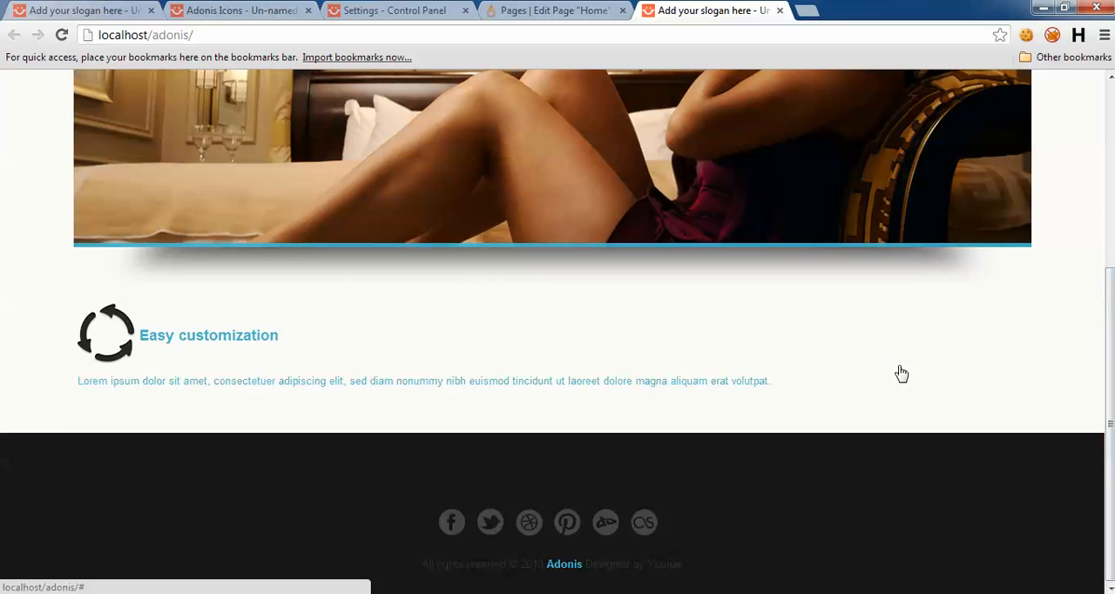
Step: Open Bootstrap's Scaffolding documentation in a separate browser tab, examine the grid system's row and span classes, and return to the Home page editor
left_click(797, 10)
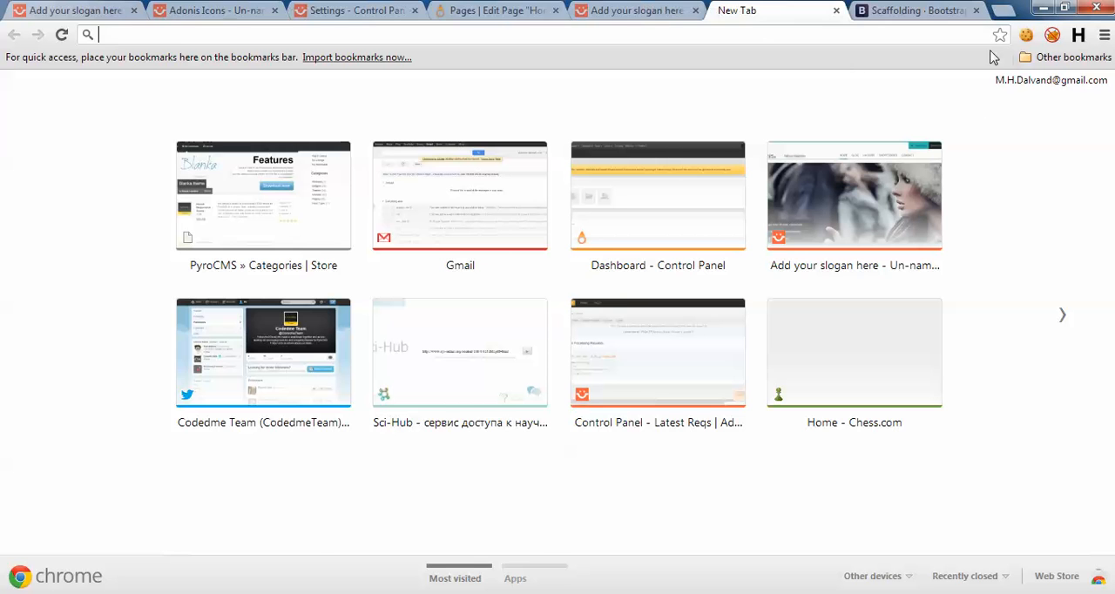
left_click(907, 4)
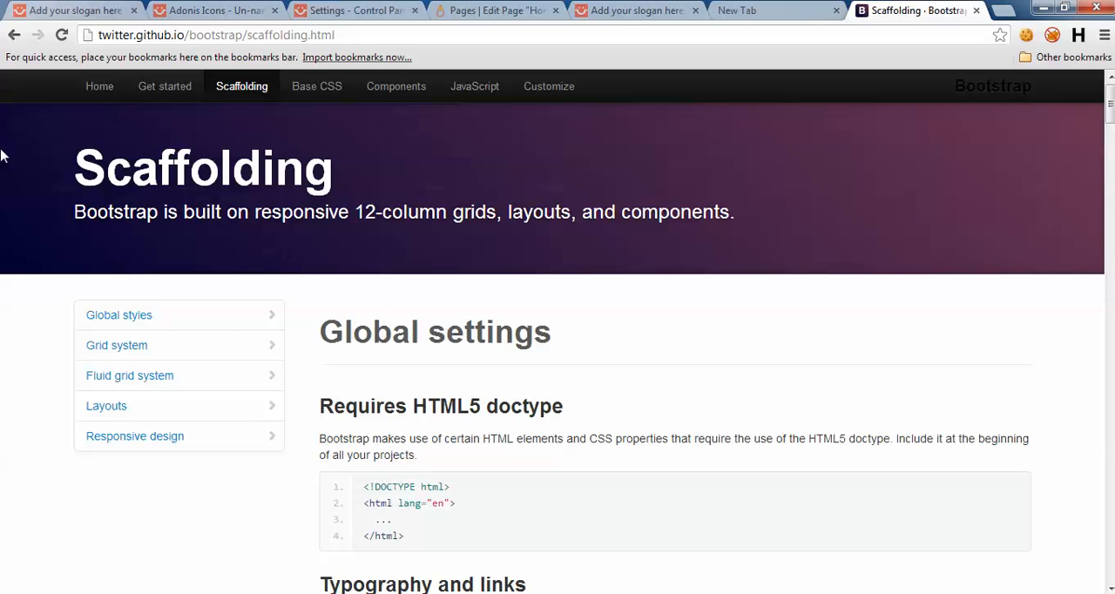
scroll(418, 392, "down", 9)
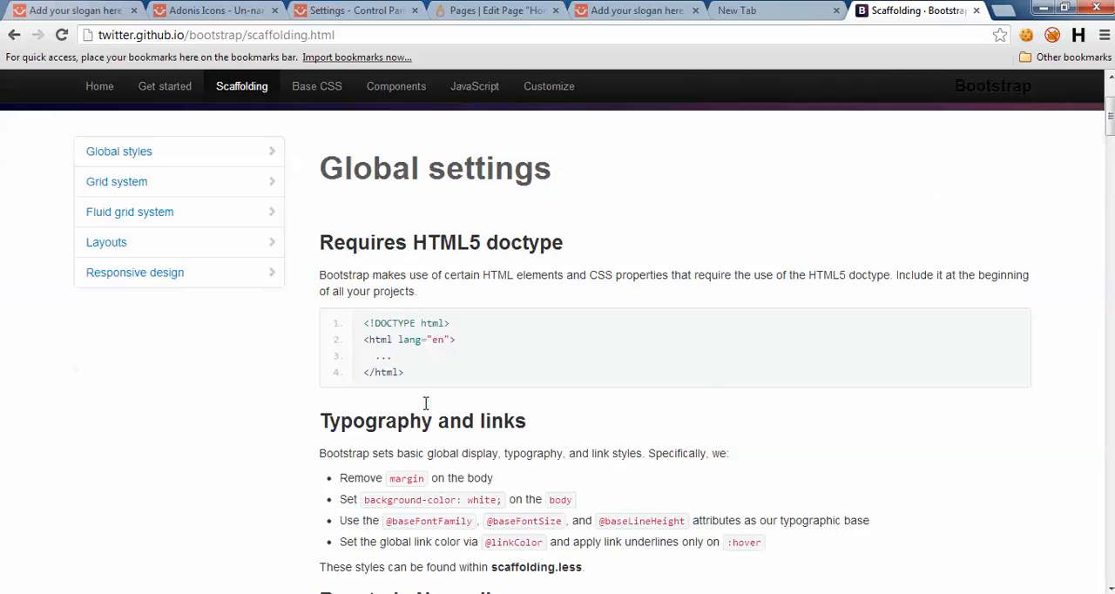
scroll(549, 314, "up", 2)
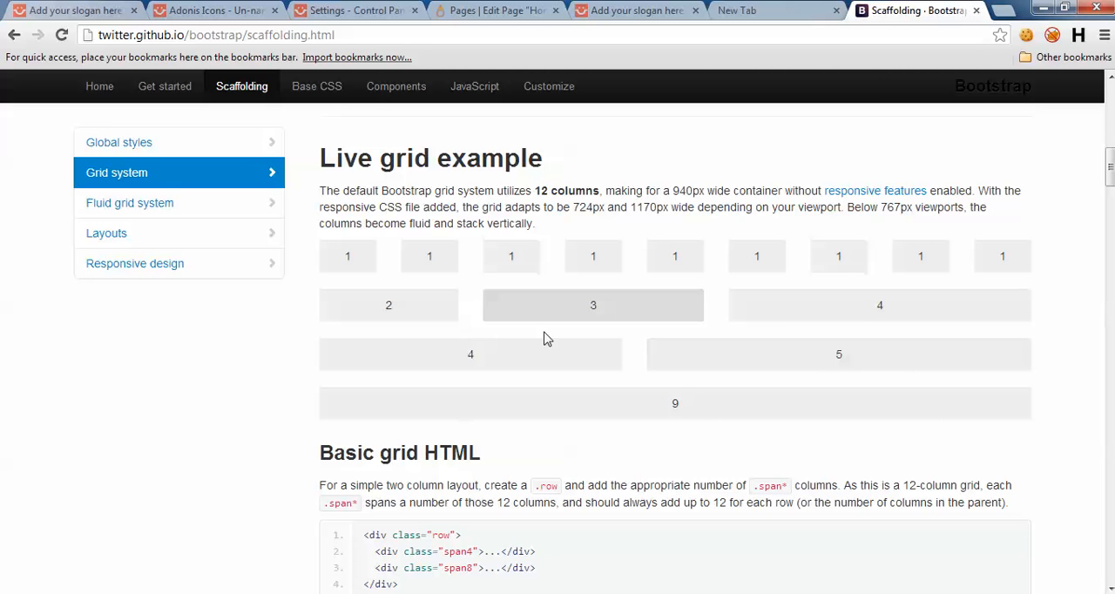
scroll(582, 386, "down", 5)
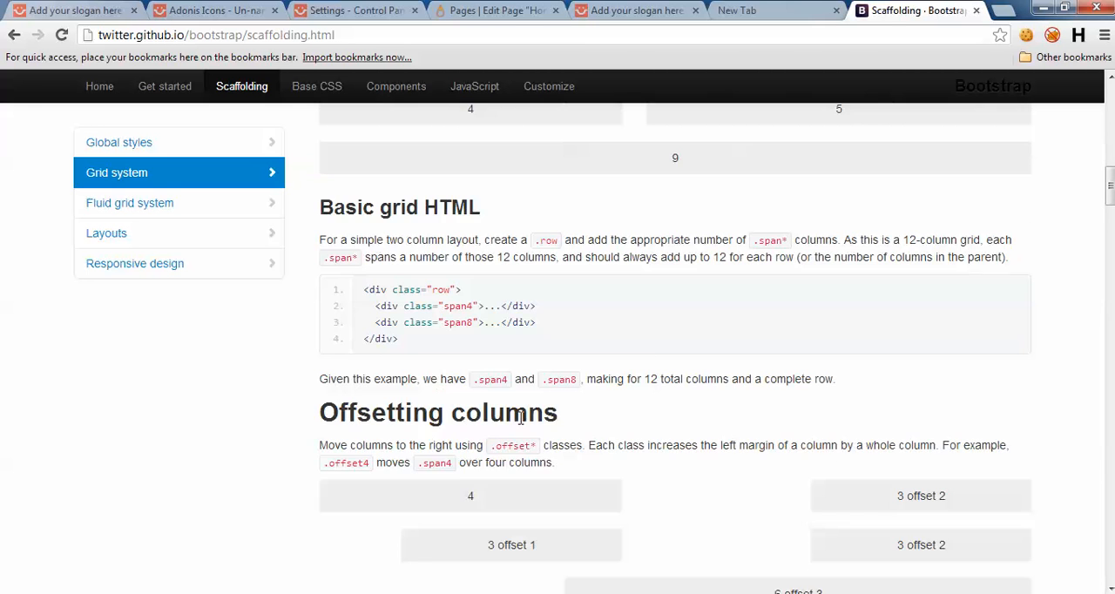
scroll(517, 425, "down", 1)
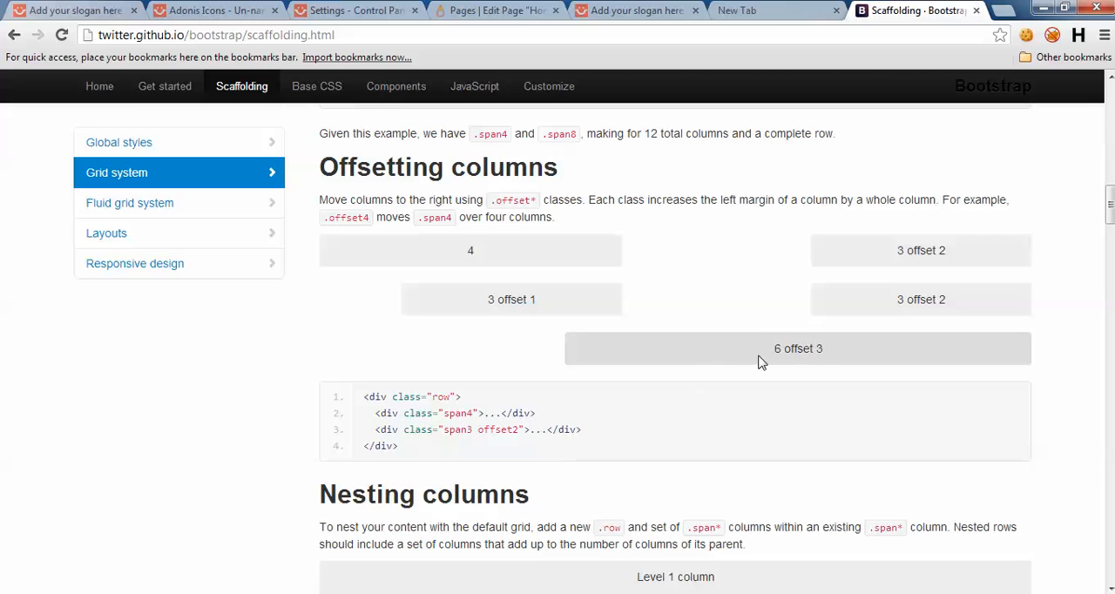
left_click(608, 10)
left_click(905, 10)
scroll(572, 392, "down", 4)
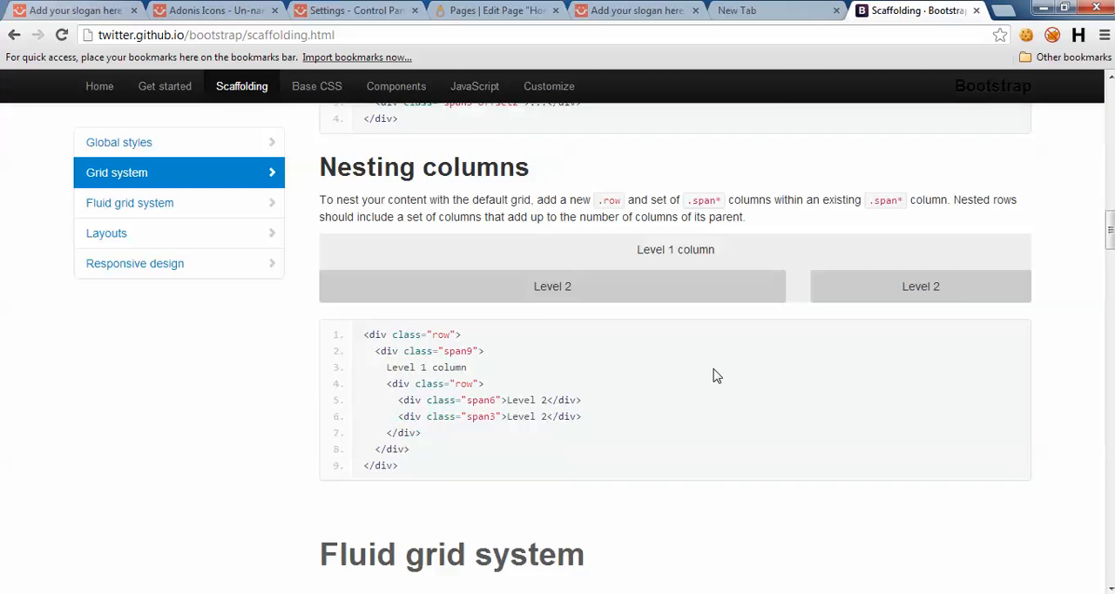
scroll(672, 196, "up", 5)
scroll(670, 196, "up", 5)
left_click(607, 10)
left_click(488, 9)
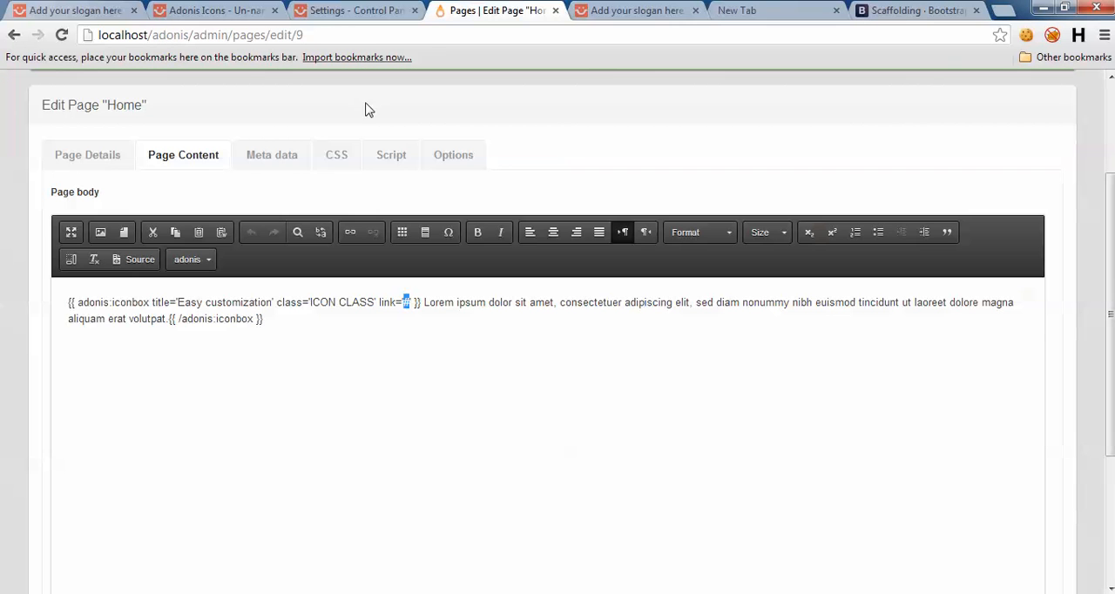
Step: In the Home page body source, wrap the iconbox shortcode in a div of class "span3" inside a div of class "row-fluid"
left_click(265, 329)
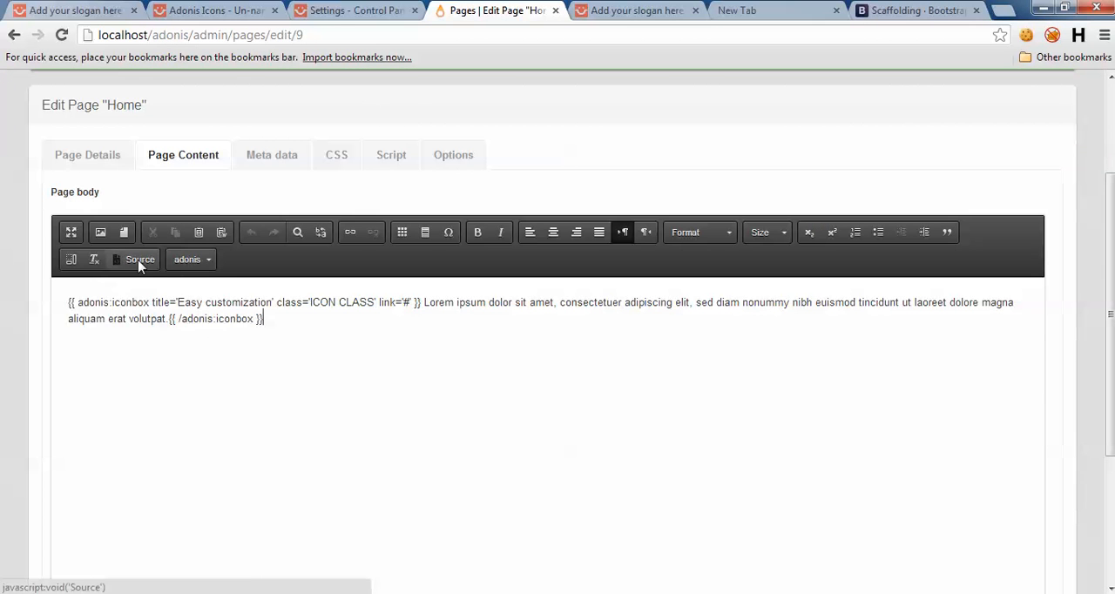
left_click(136, 258)
left_click(52, 285)
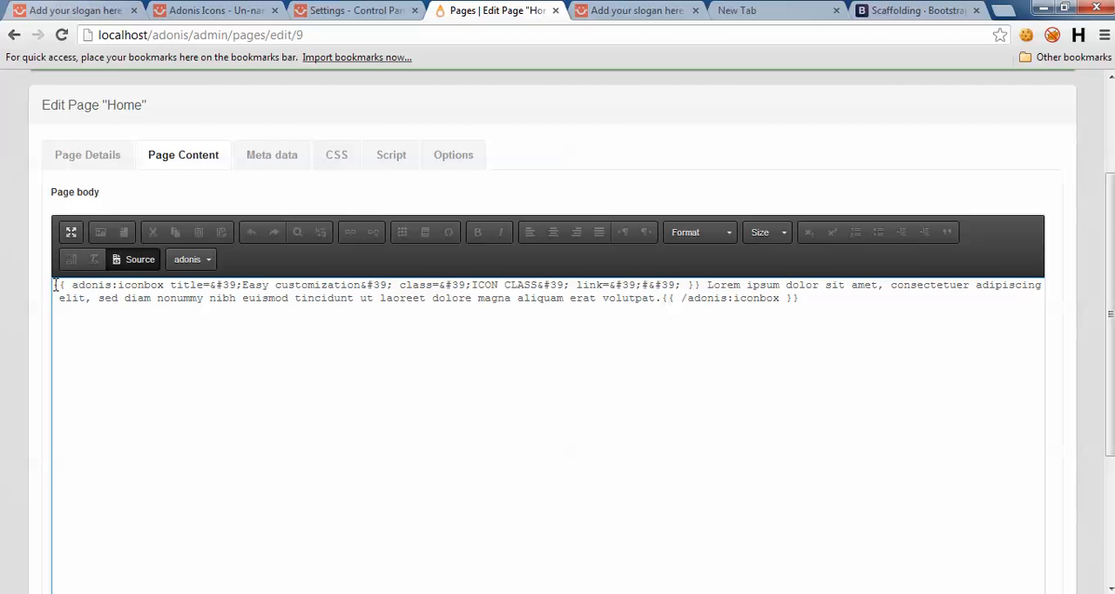
left_click_drag(54, 286, 913, 341)
key("ctrl+c")
key("Delete")
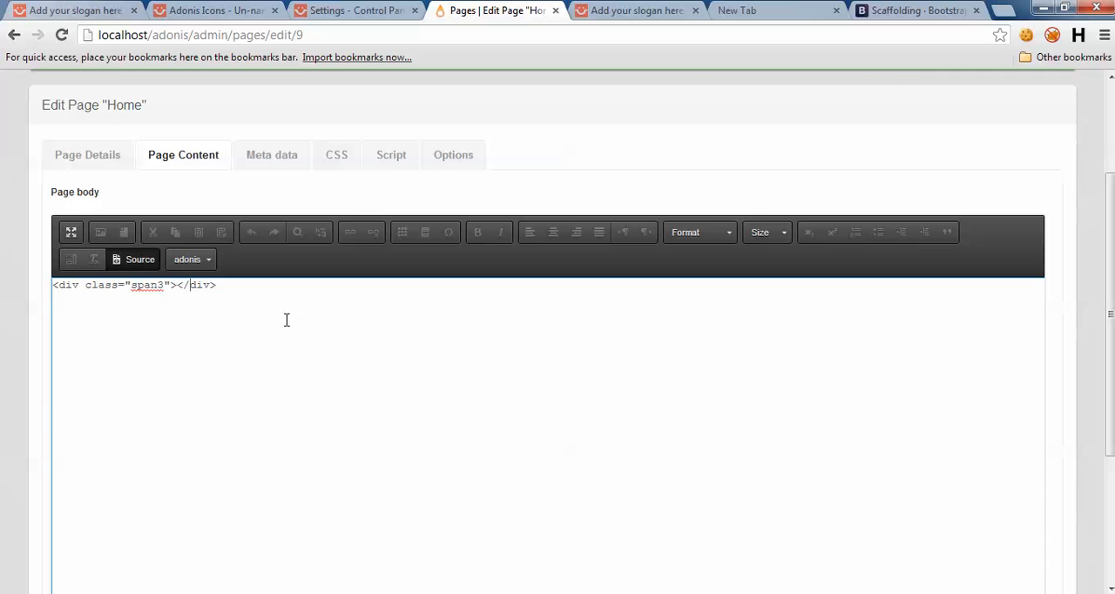
key("Return")
key("Return")
key("ctrl+v")
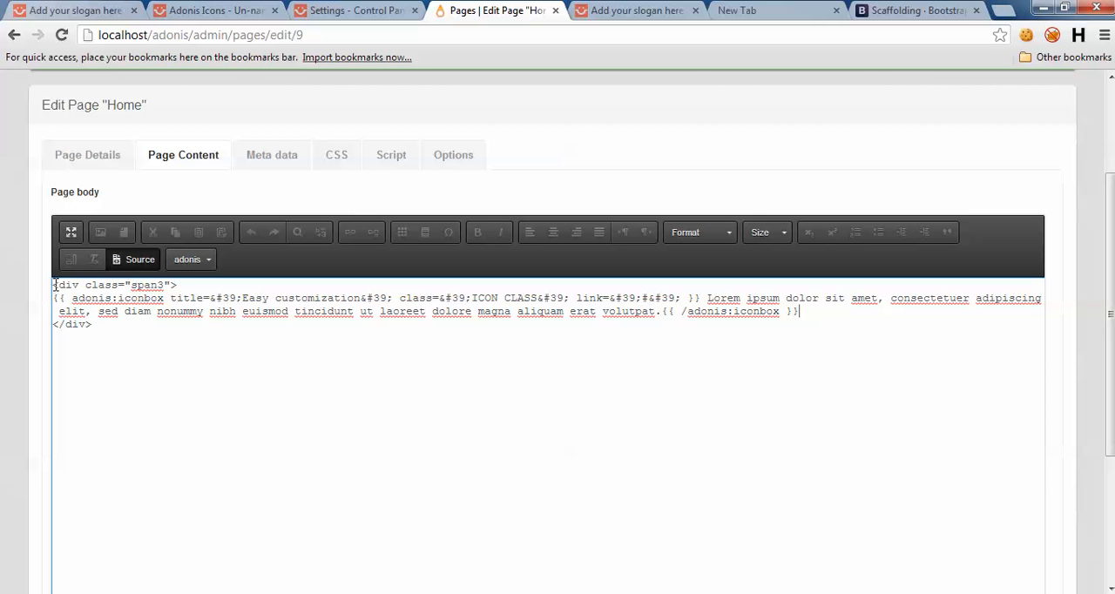
key("ctrl+Home")
key("Return")
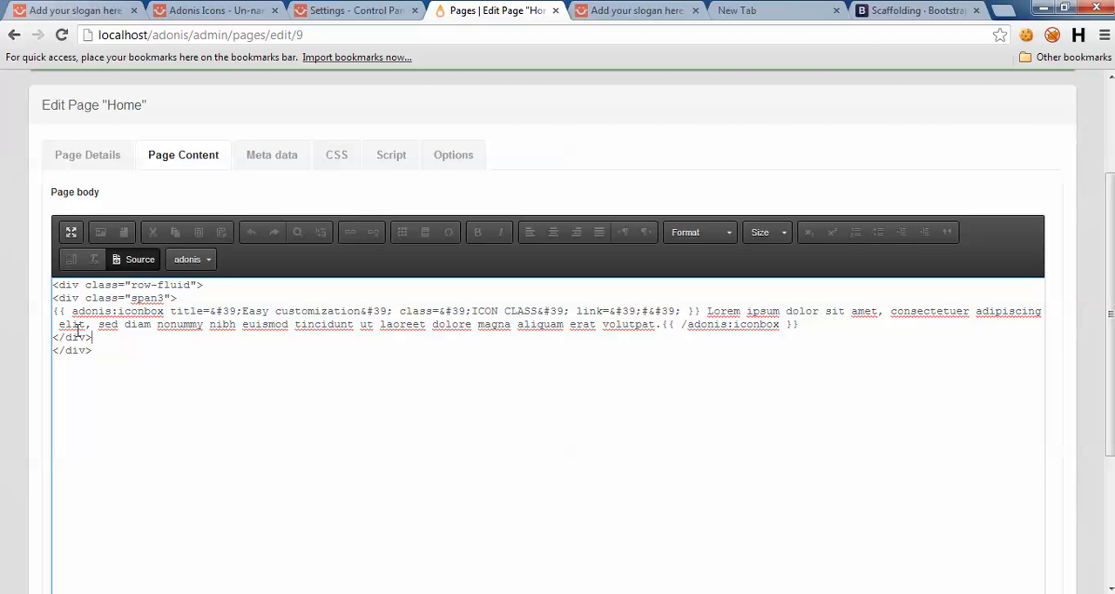
Step: Duplicate the span3 iconbox block three times inside the row-fluid div to make four columns
left_click_drag(96, 339, 54, 298)
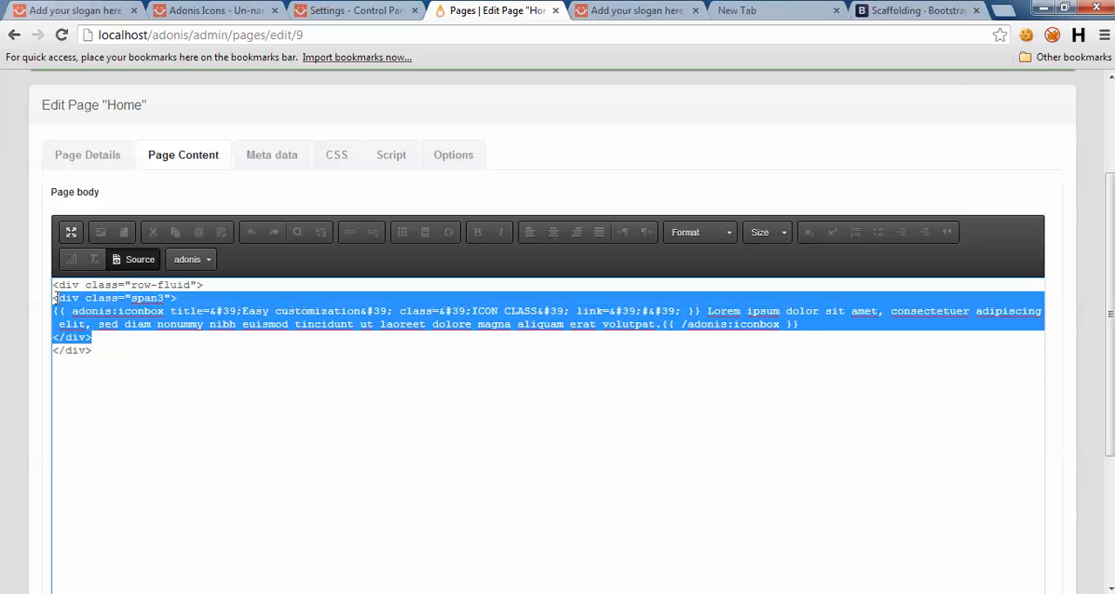
key("ctrl+c")
left_click(101, 341)
key("Return")
key("ctrl+v")
key("Return")
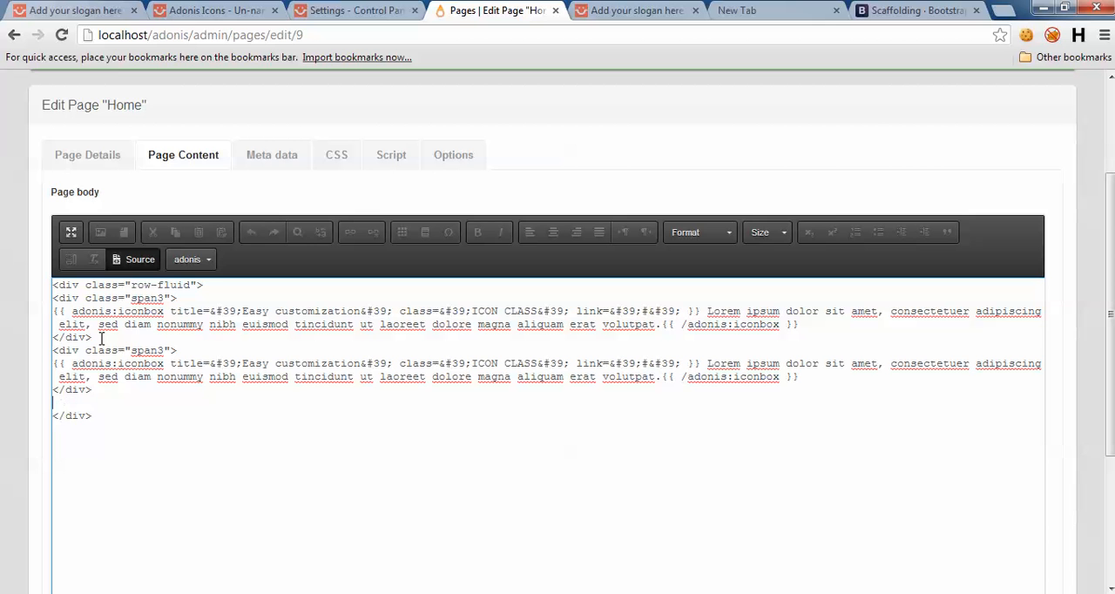
key("ctrl+v")
key("Return")
key("ctrl+v")
scroll(21, 326, "down", 3)
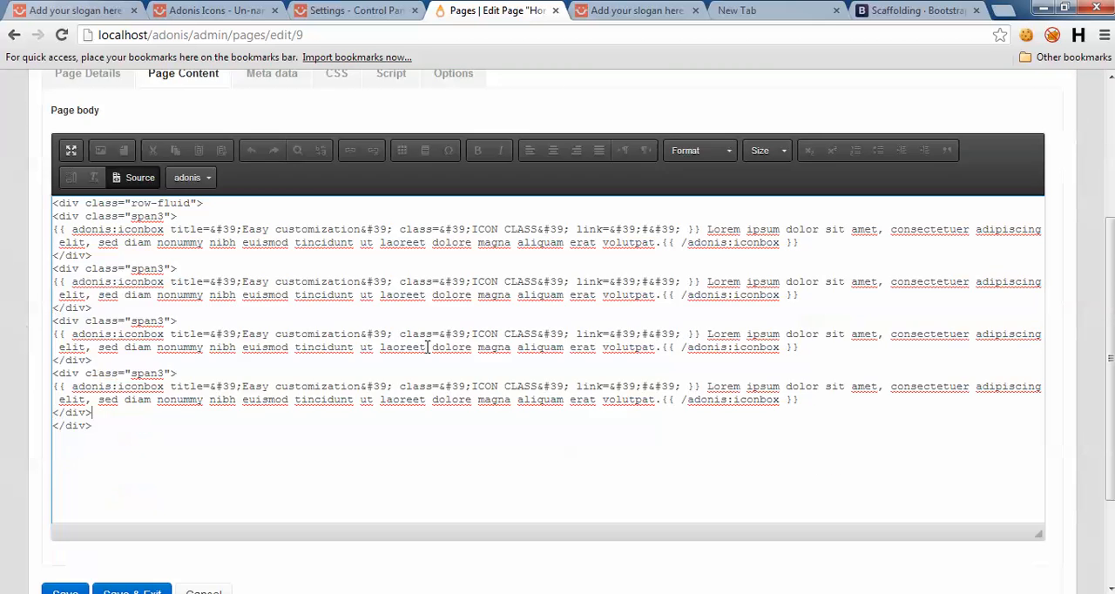
Step: Save the Home page and reload the adonis site's home page to check the four-column iconbox row
left_click(66, 447)
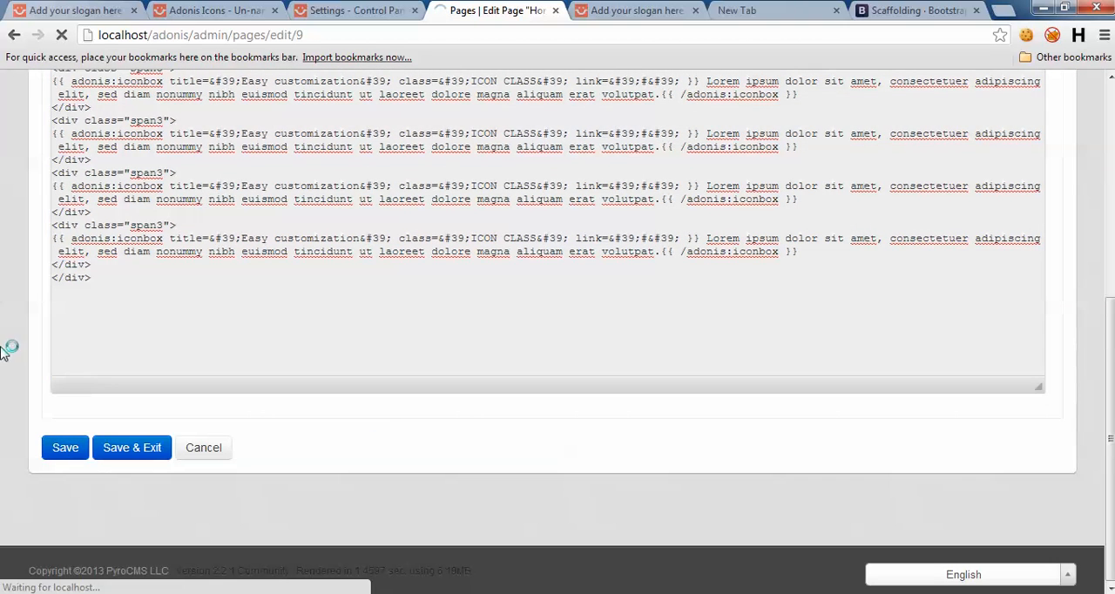
left_click(585, 8)
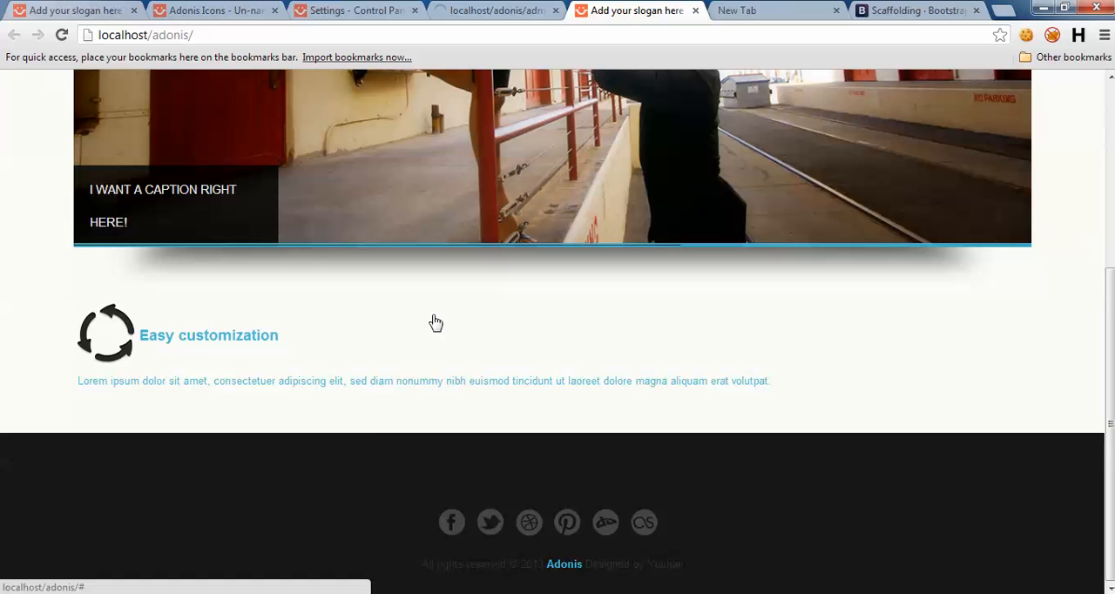
left_click(466, 35)
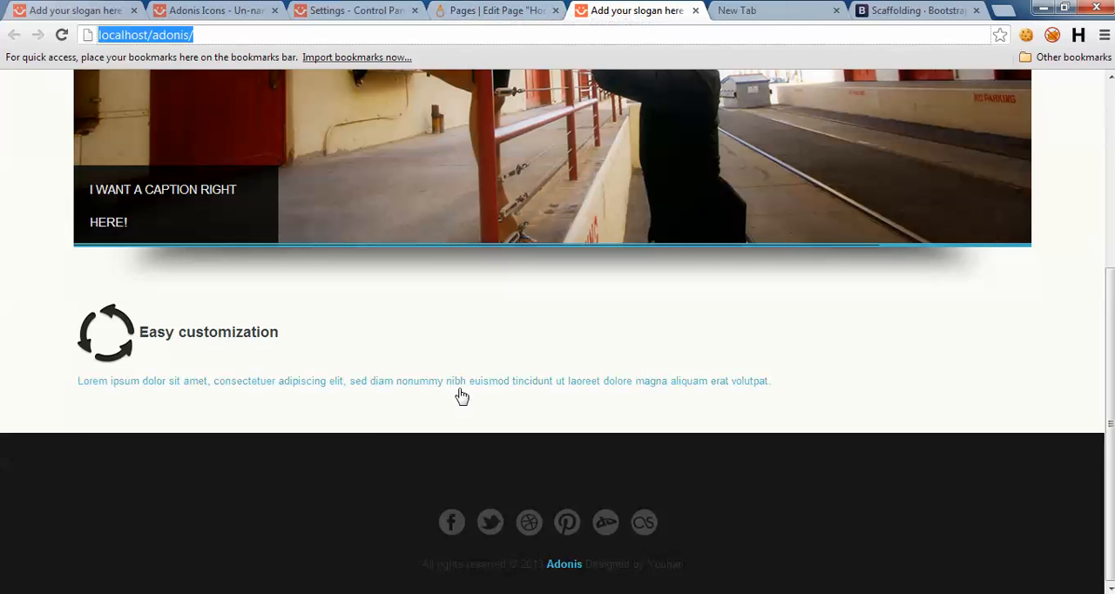
key("Return")
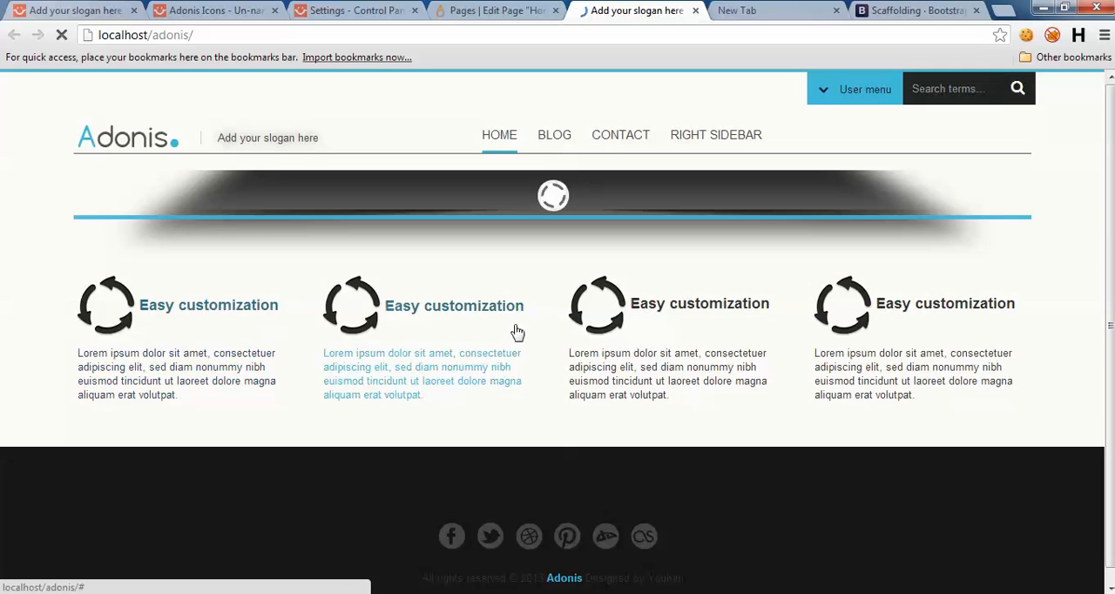
scroll(828, 281, "down", 4)
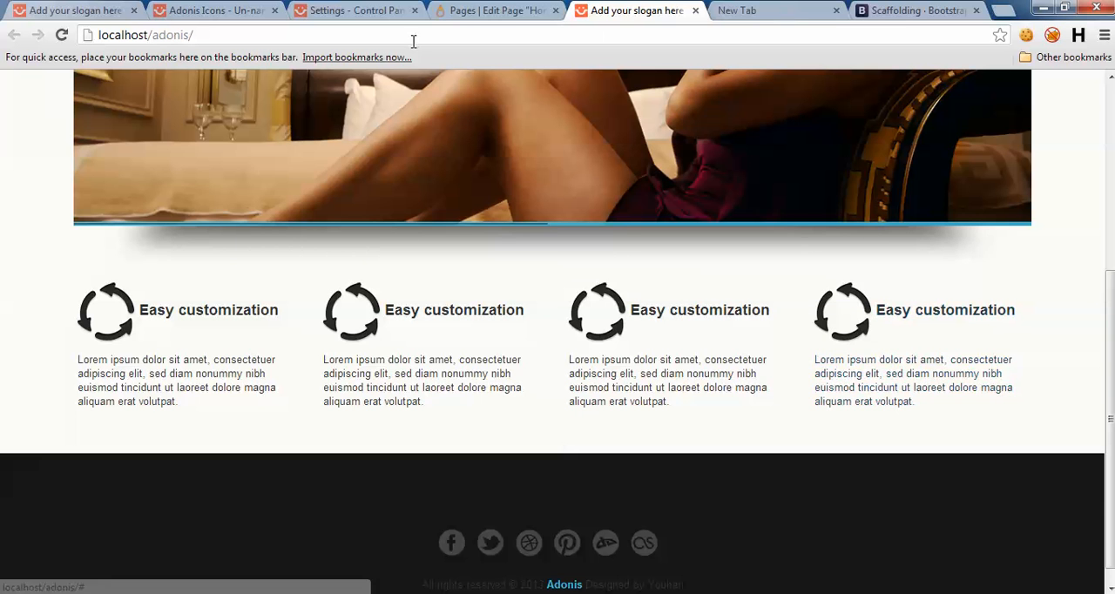
Step: Copy the bicon-Circle class name from the demo's Adonis Icons page and open the source of the Home page body
left_click(199, 11)
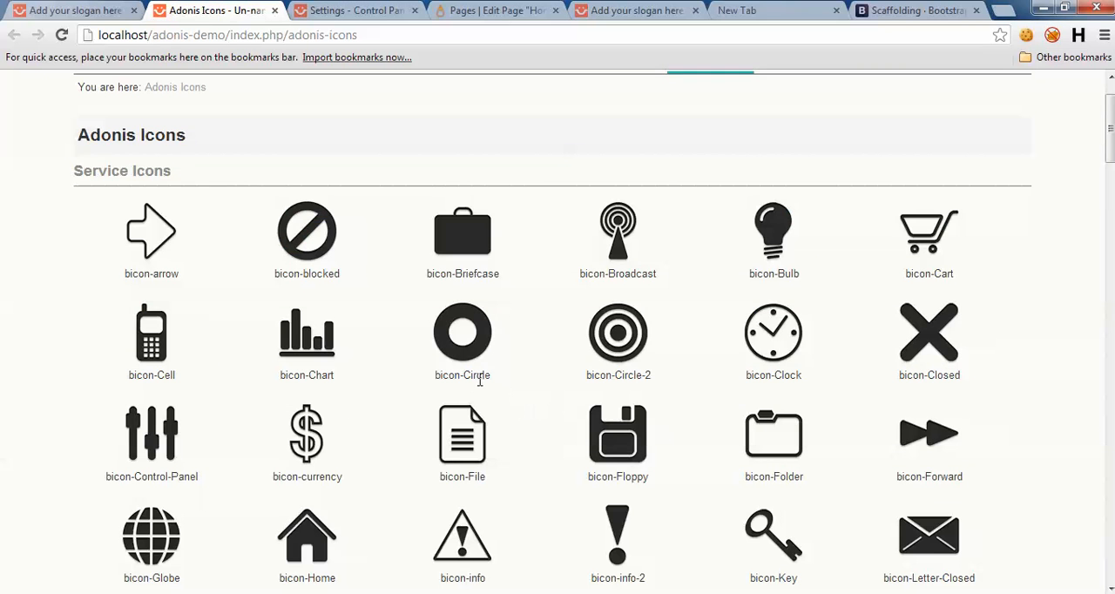
left_click_drag(435, 375, 502, 375)
key("ctrl+c")
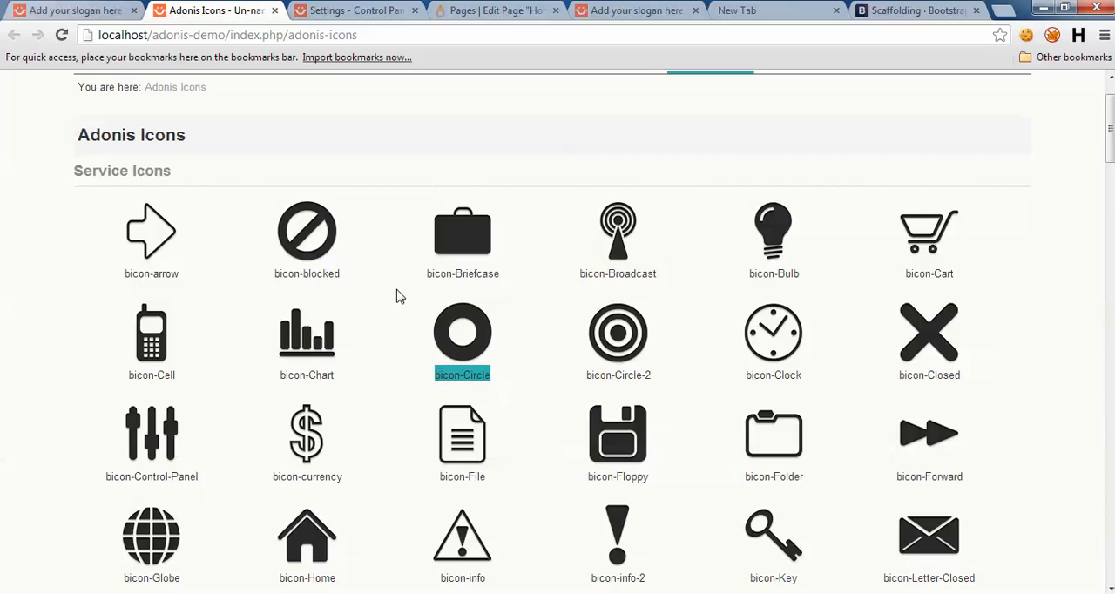
left_click(352, 11)
left_click(485, 7)
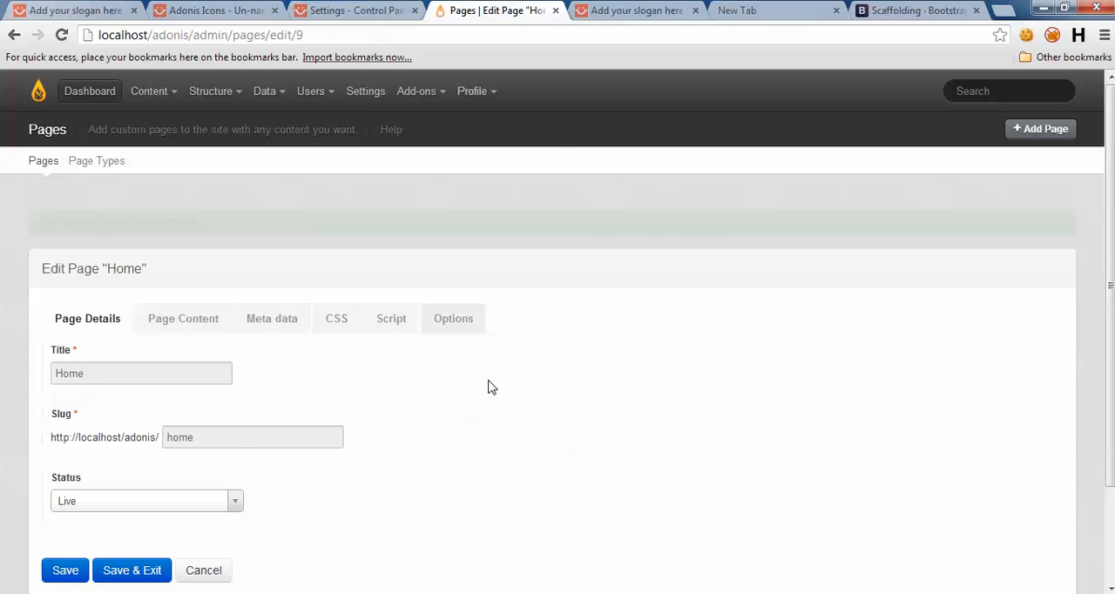
left_click(197, 318)
scroll(7, 420, "down", 2)
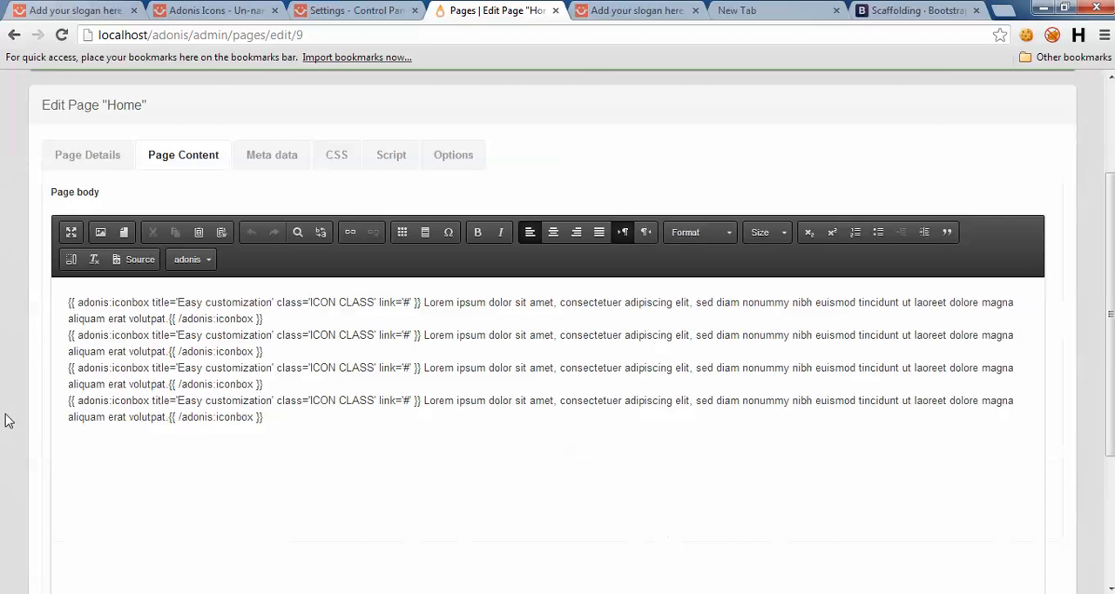
left_click(135, 259)
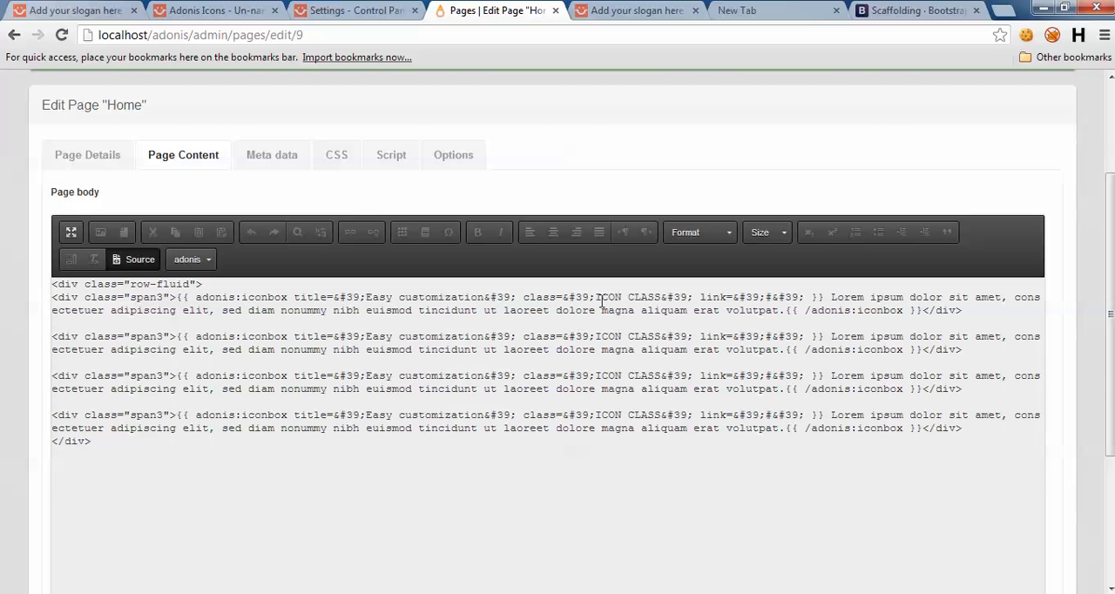
Step: Replace the ICON CLASS placeholder in the first iconbox shortcode with bicon-Circle
left_click_drag(596, 298, 665, 298)
left_click(580, 7)
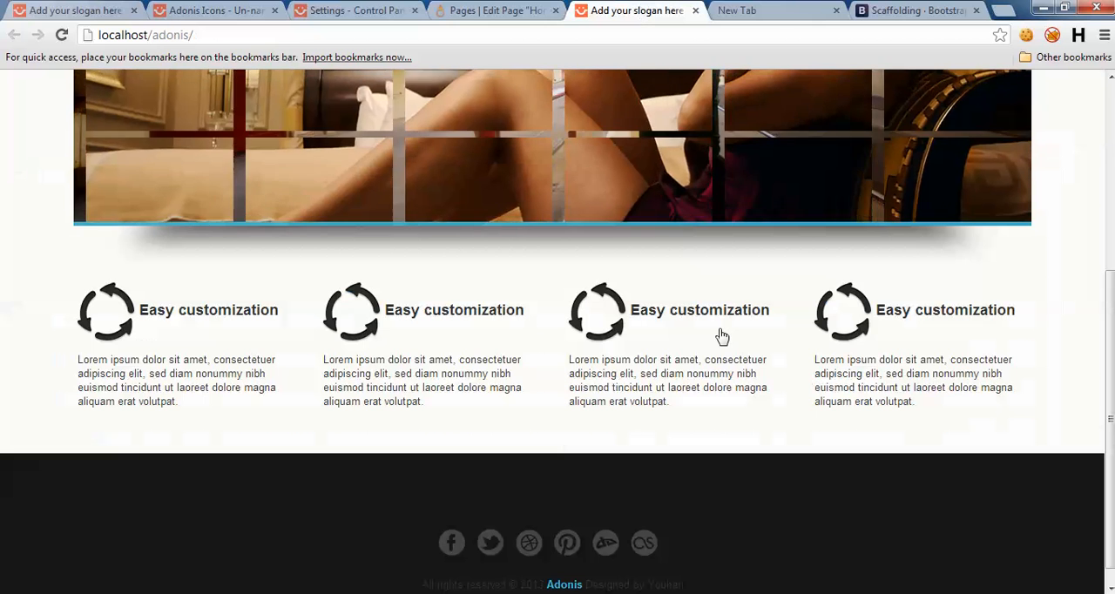
left_click(212, 9)
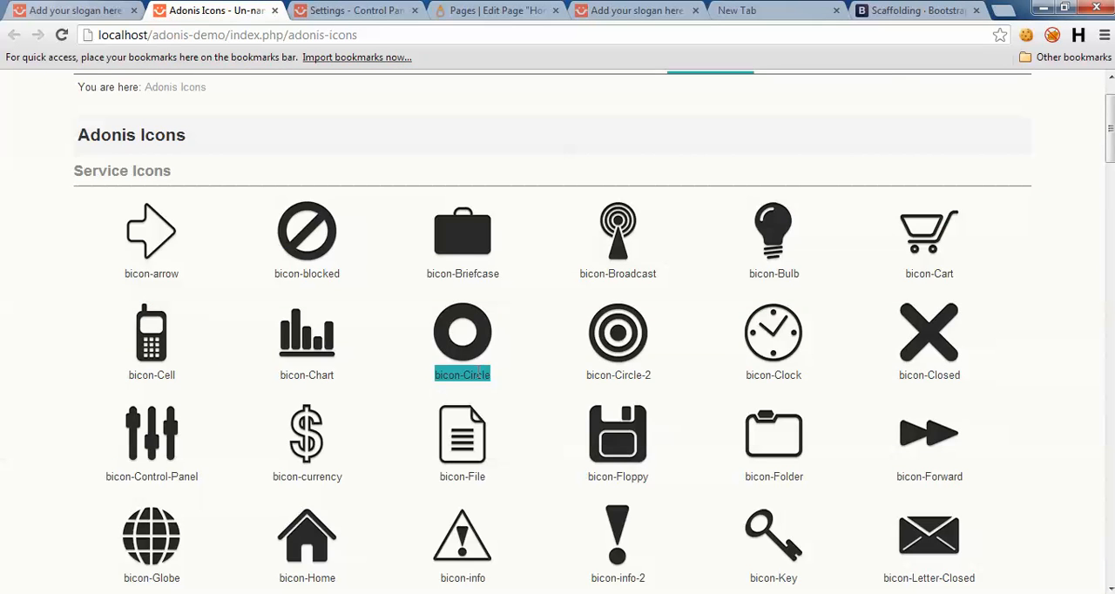
left_click(612, 11)
left_click(465, 10)
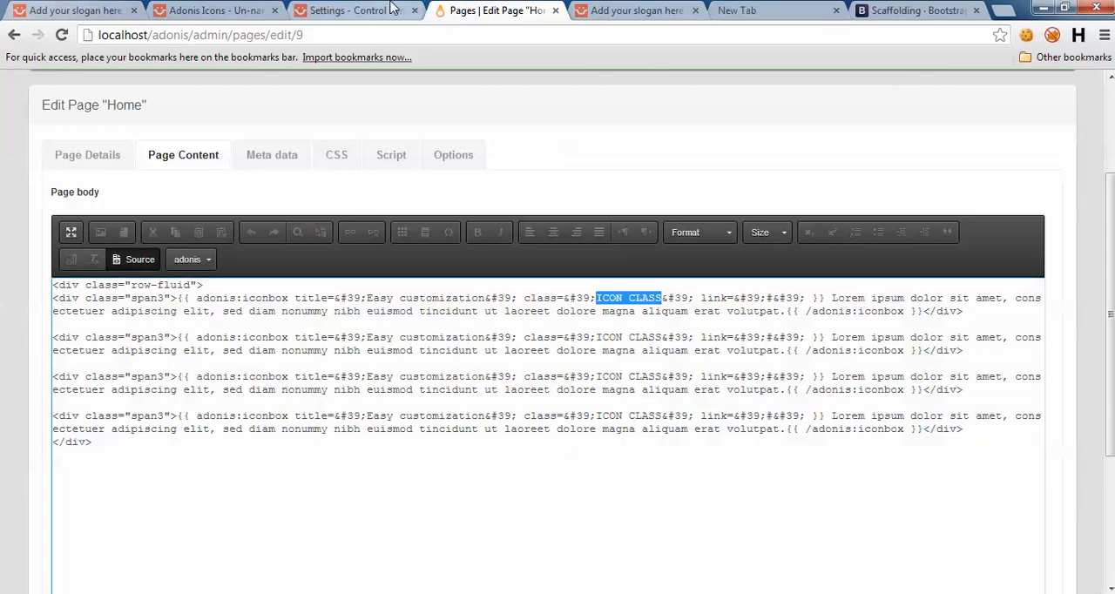
left_click(613, 298)
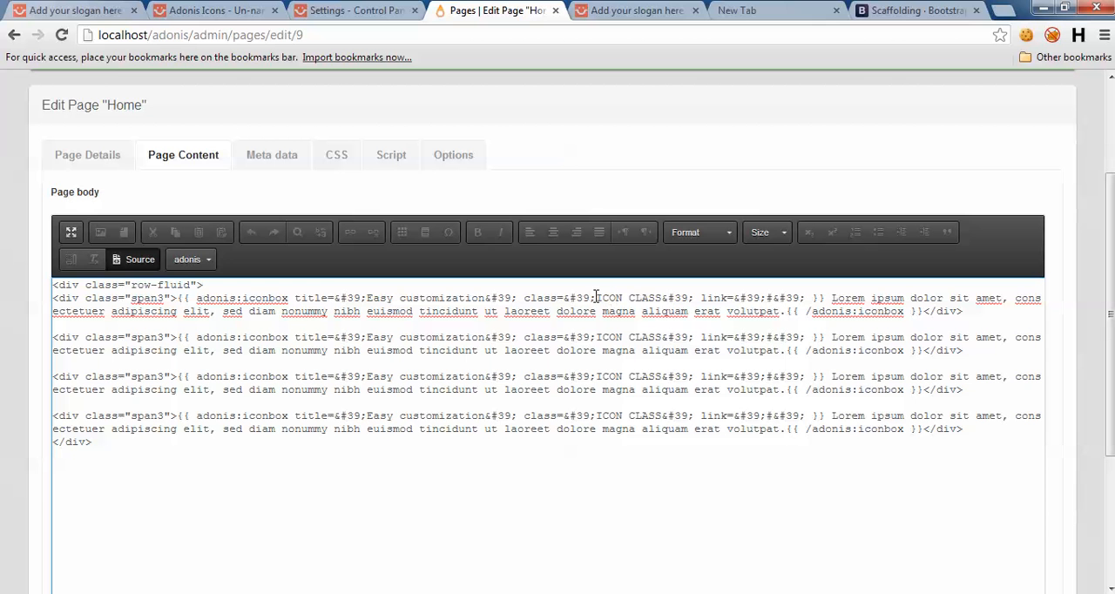
left_click_drag(595, 298, 668, 293)
key("ctrl+v")
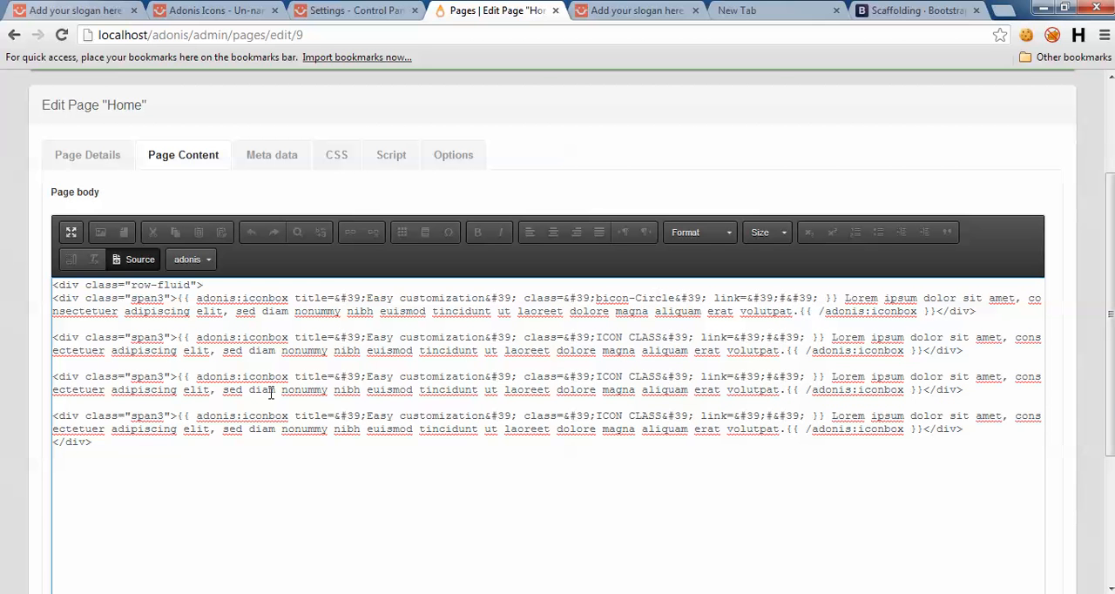
Step: Save the Home page and reload the adonis site's home page to check the first iconbox's icon
scroll(270, 392, "down", 3)
left_click(55, 448)
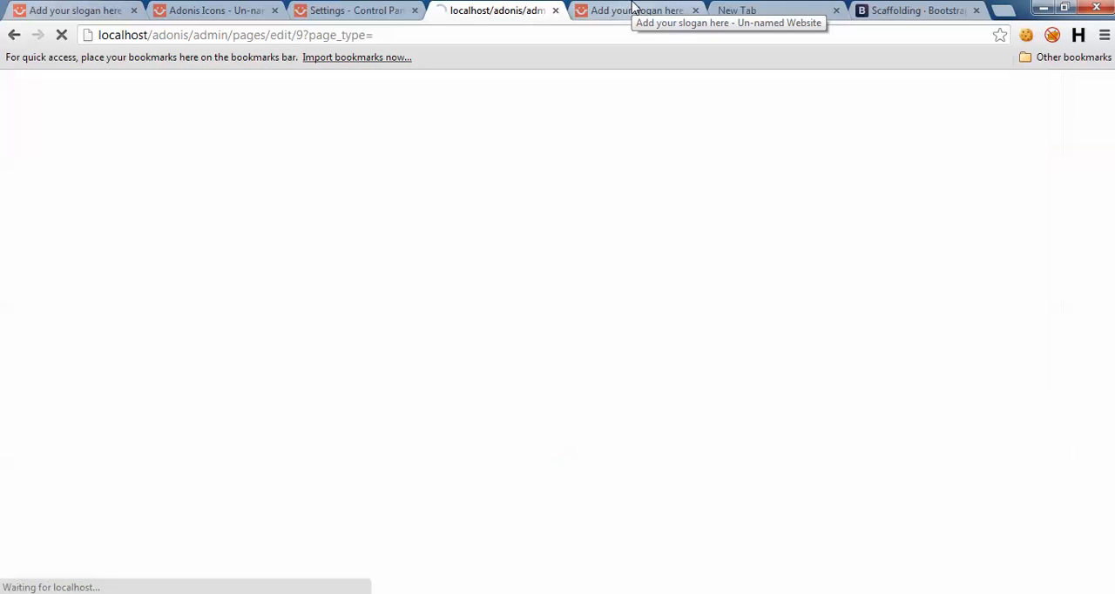
left_click(633, 9)
key("F5")
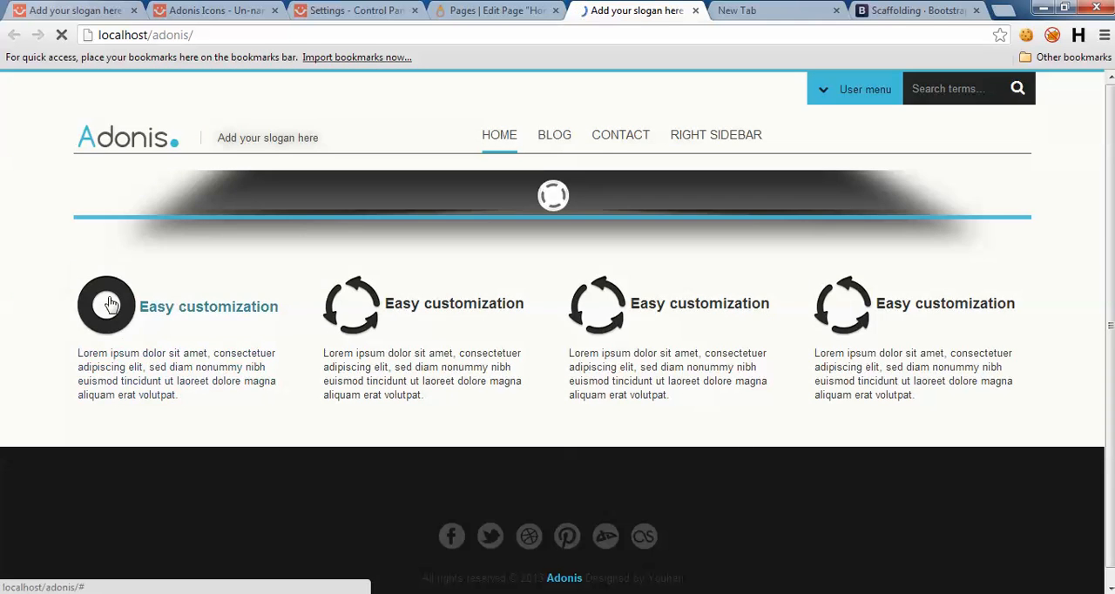
scroll(139, 344, "down", 4)
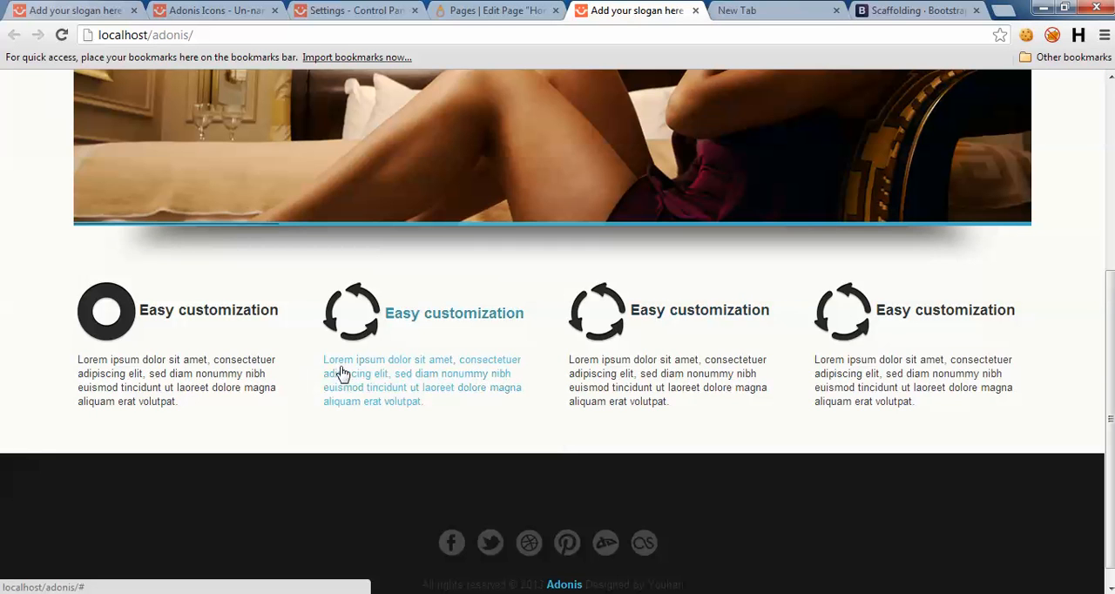
Step: Examine the image carousel section below the iconbox row on the demo site's home page
left_click(216, 11)
left_click(57, 7)
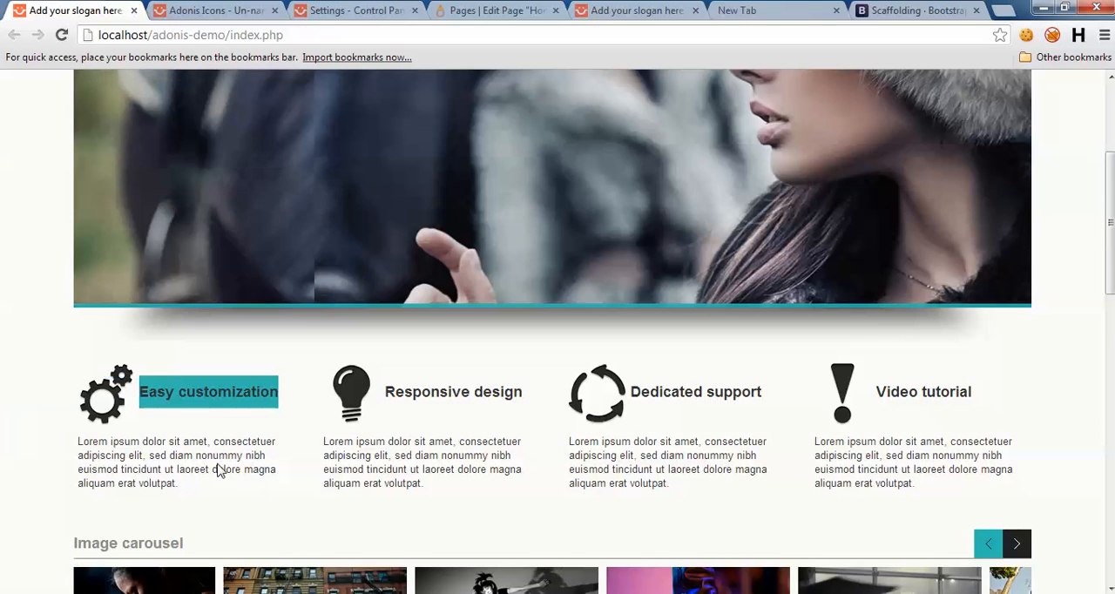
scroll(218, 468, "down", 2)
scroll(1099, 287, "down", 1)
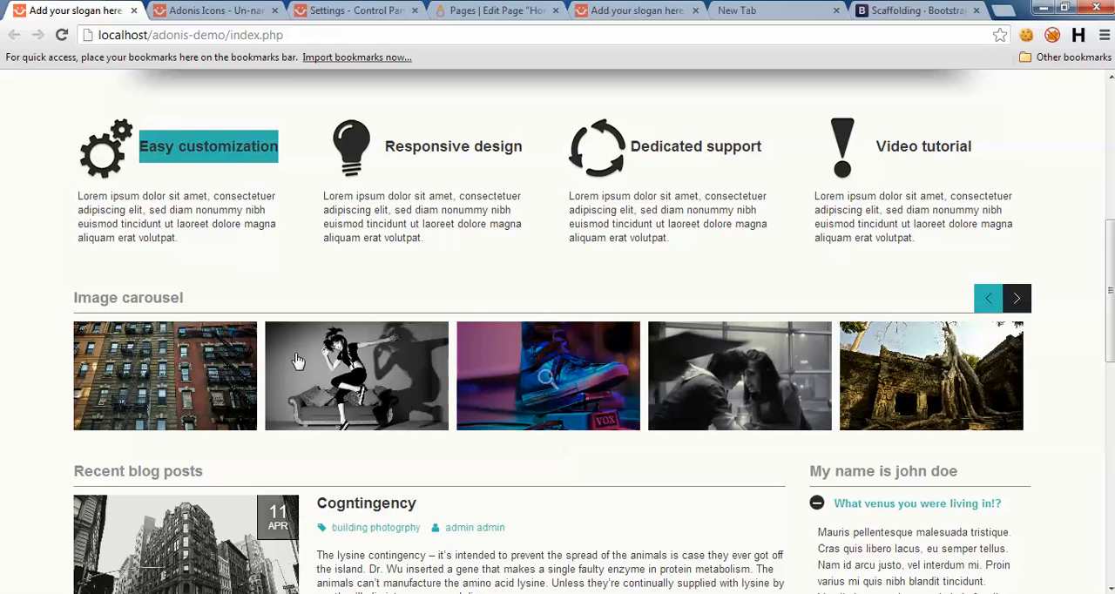
Step: Close the empty browser tab and the Bootstrap Scaffolding tab
left_click(362, 9)
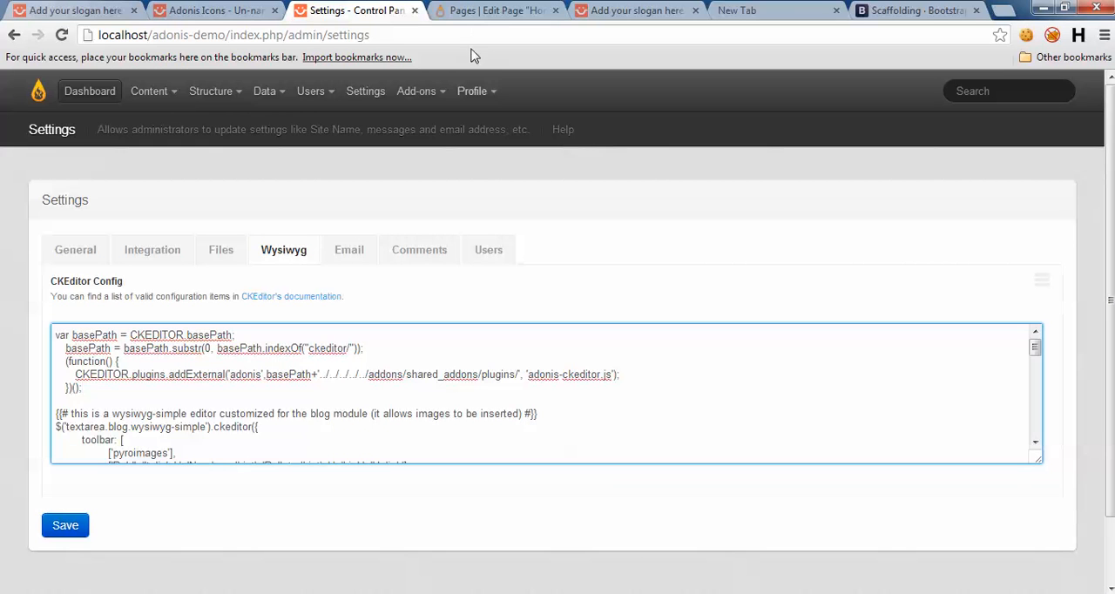
left_click(636, 9)
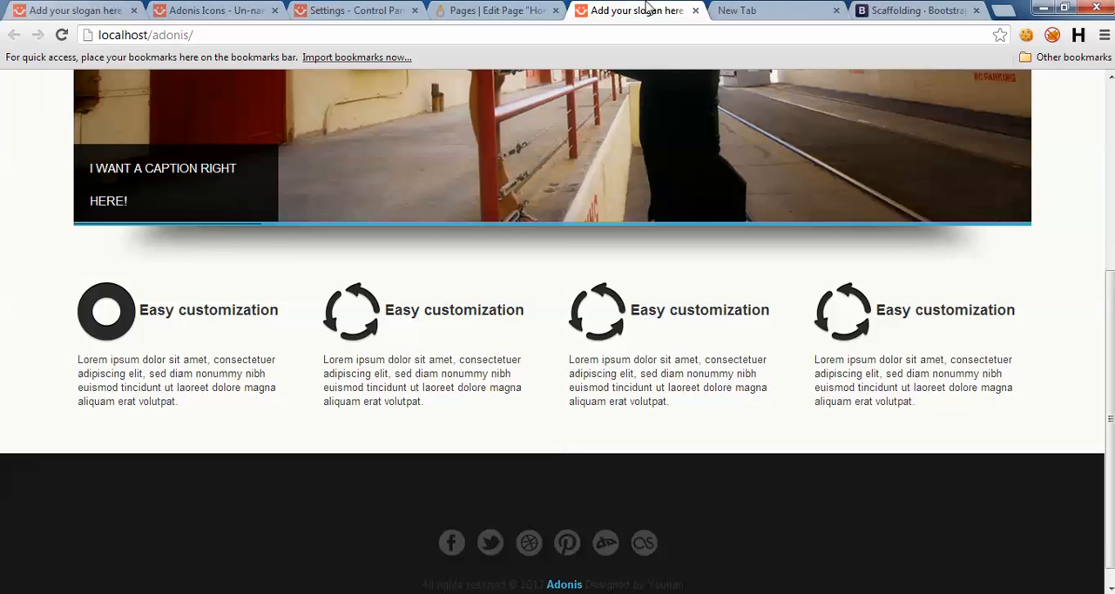
left_click(739, 10)
key("ctrl+w")
key("ctrl+w")
Step: Open PMaker in the adonis site's admin to view the list of sliders
left_click(525, 8)
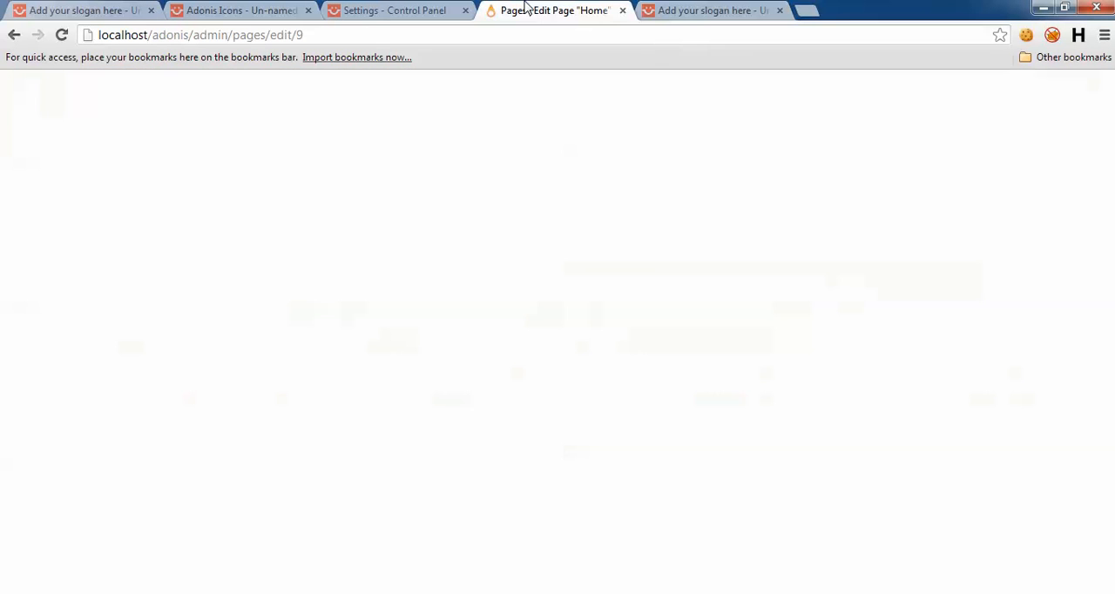
left_click(146, 94)
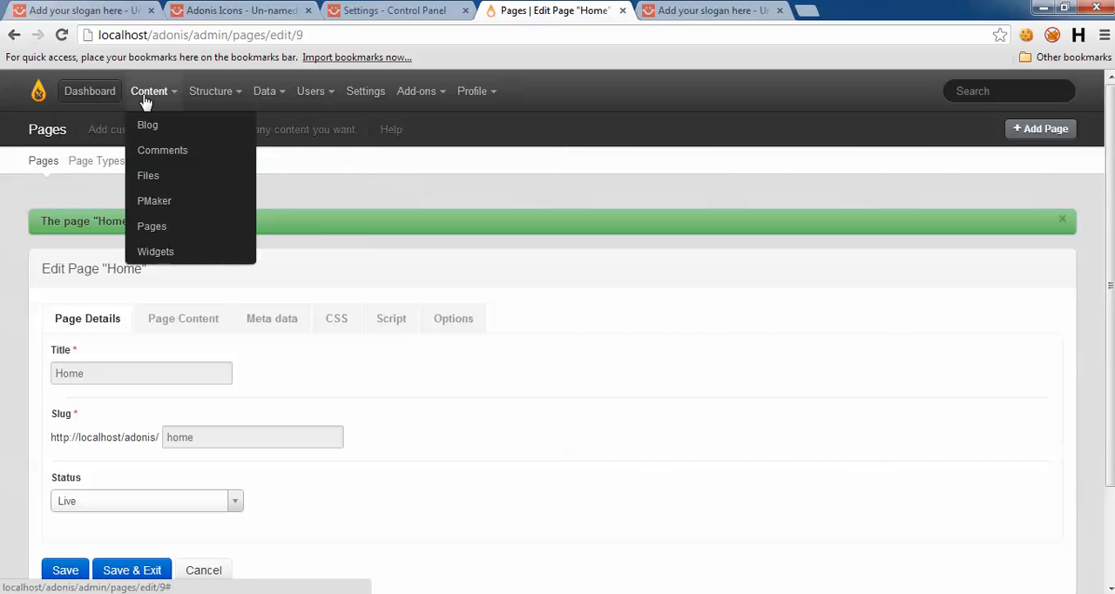
left_click(174, 201)
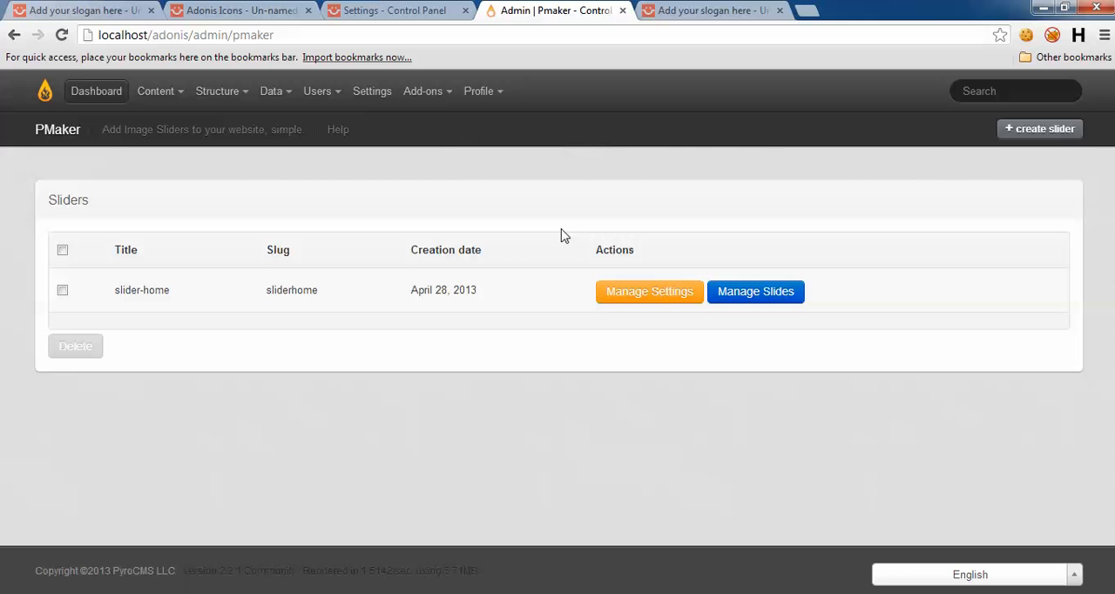
Step: Open the adonis site's widget management page and examine the available widgets and areas
left_click(165, 95)
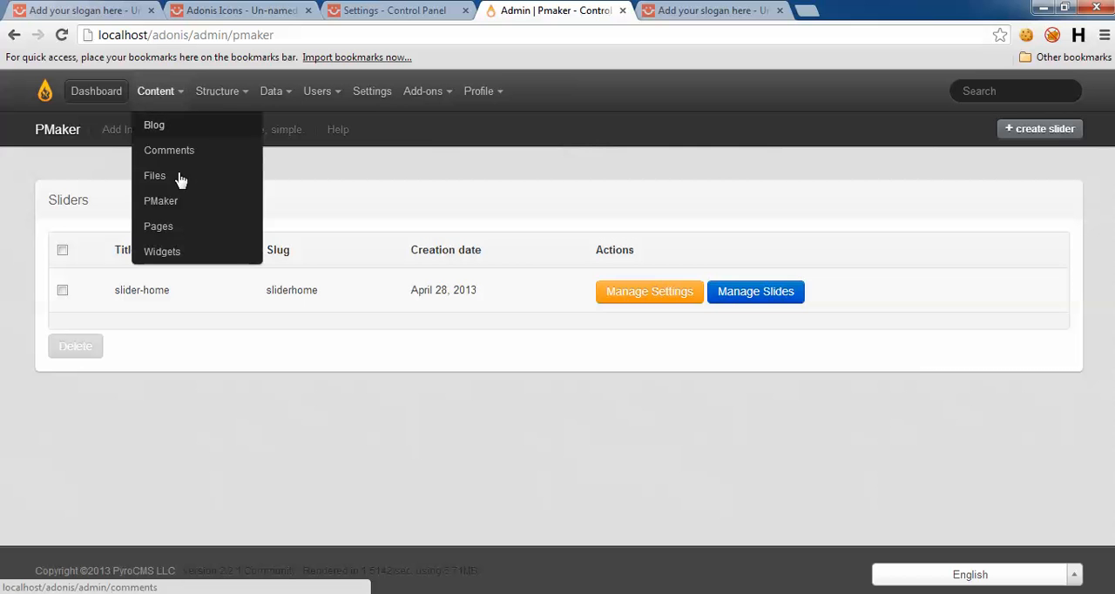
left_click(165, 253)
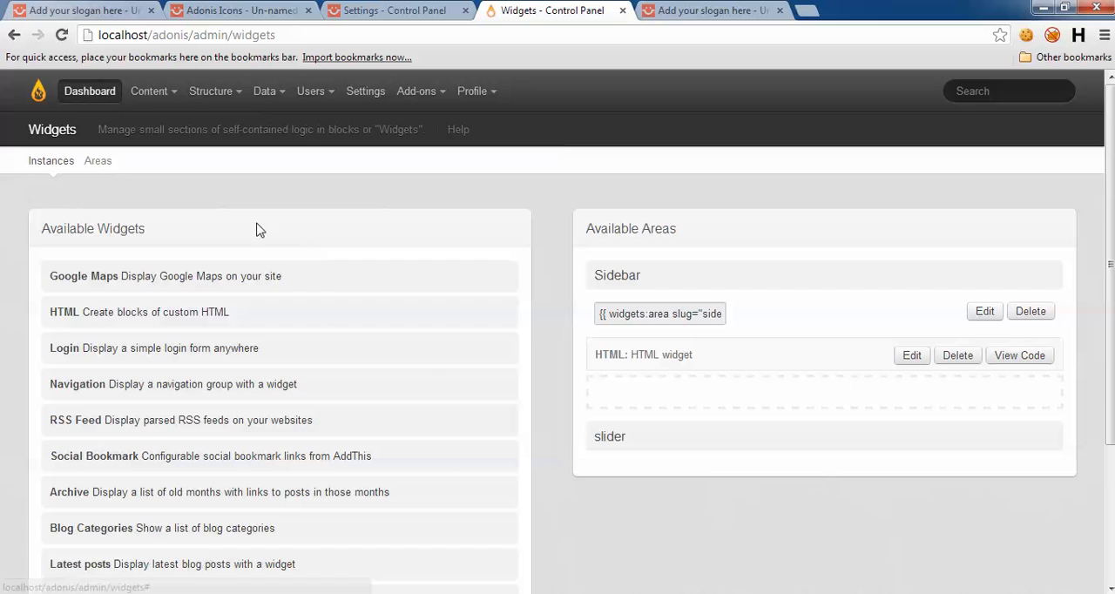
scroll(444, 375, "down", 1)
scroll(444, 374, "down", 2)
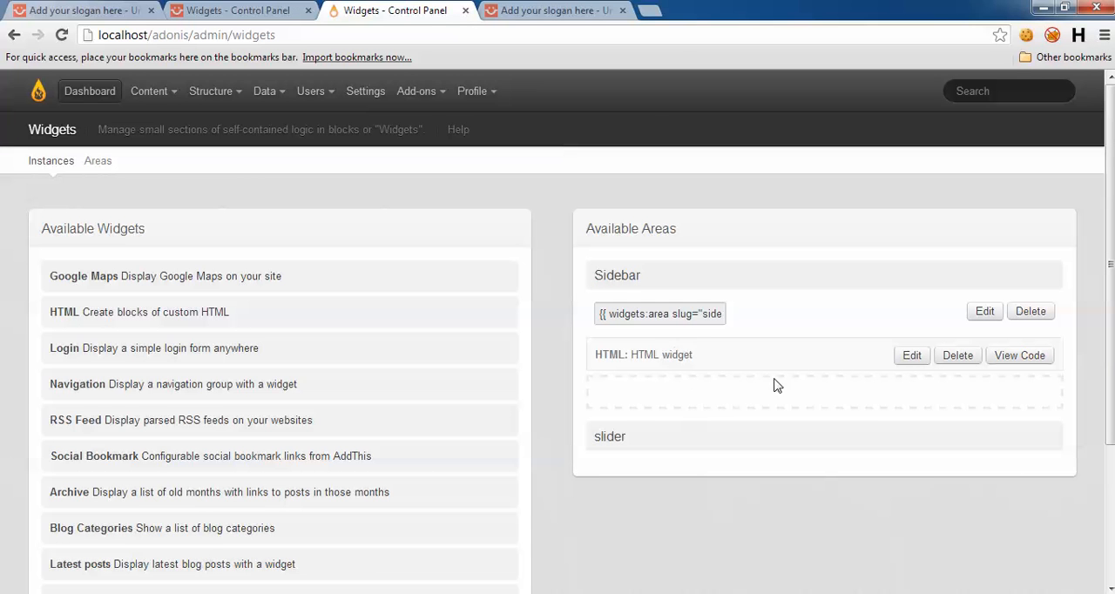
Step: Open the adonis site's widget areas and compare them with the widget areas in the demo site's admin
left_click(98, 162)
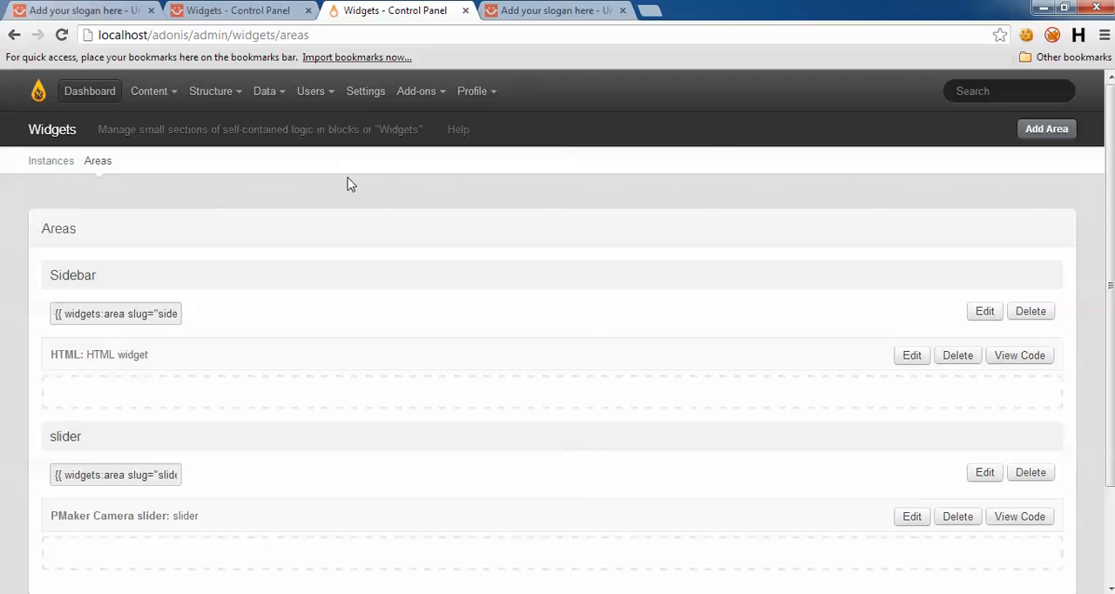
left_click(201, 9)
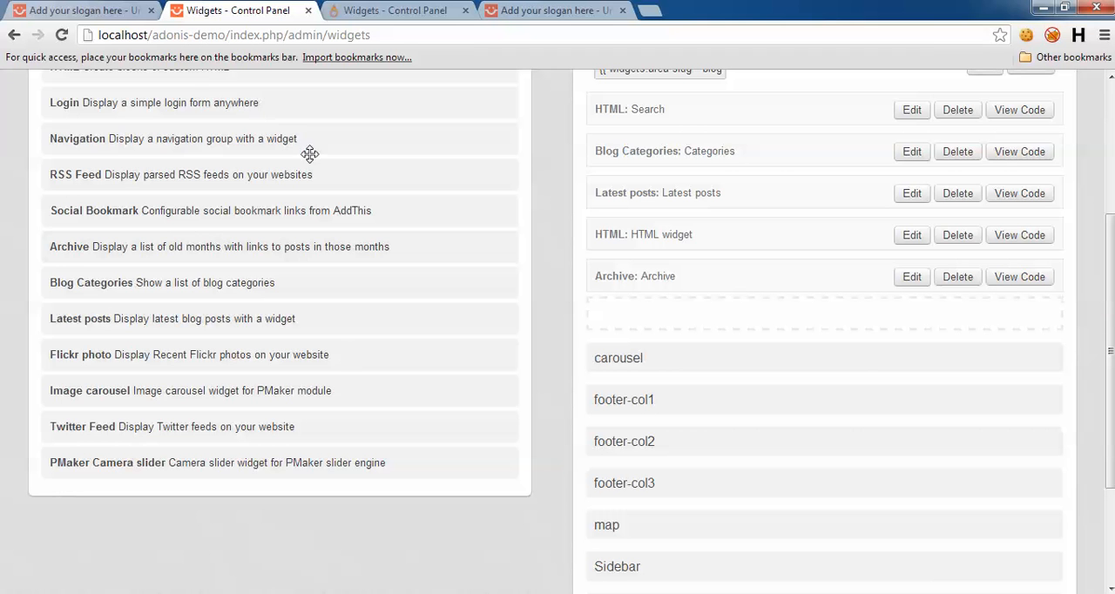
left_click_drag(153, 34, 236, 37)
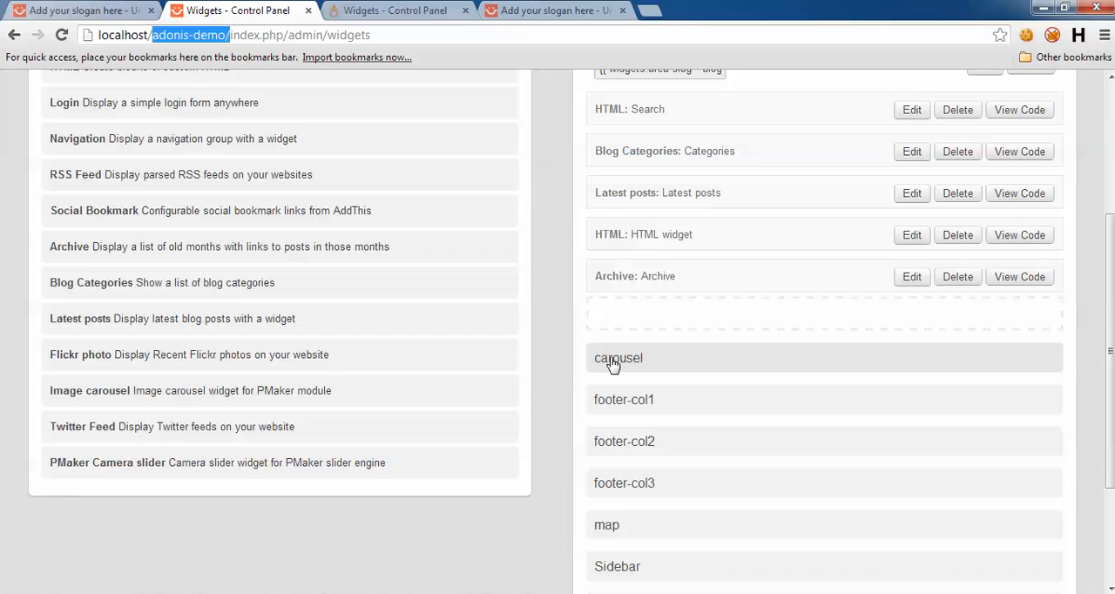
left_click(428, 12)
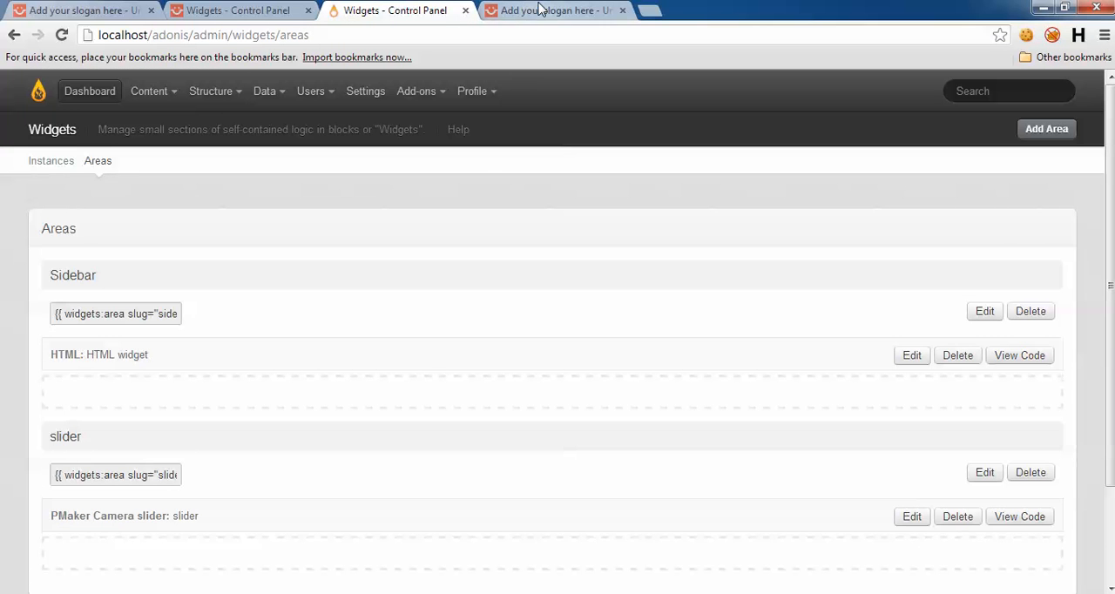
scroll(566, 348, "down", 1)
scroll(699, 360, "up", 1)
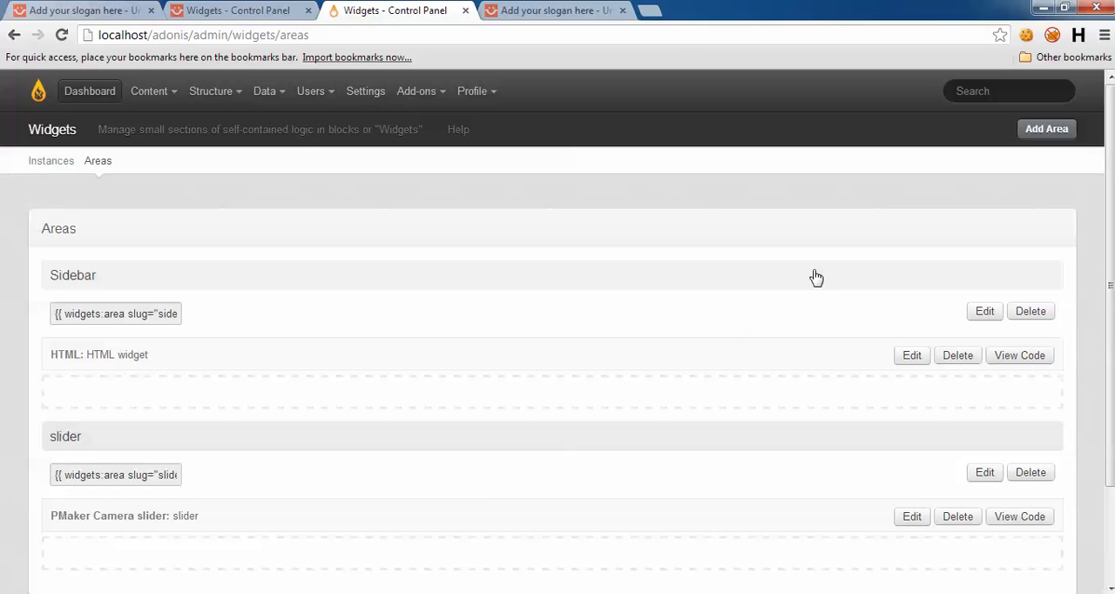
Step: Add and save a widget area named "carousel" on the adonis site
left_click(1046, 129)
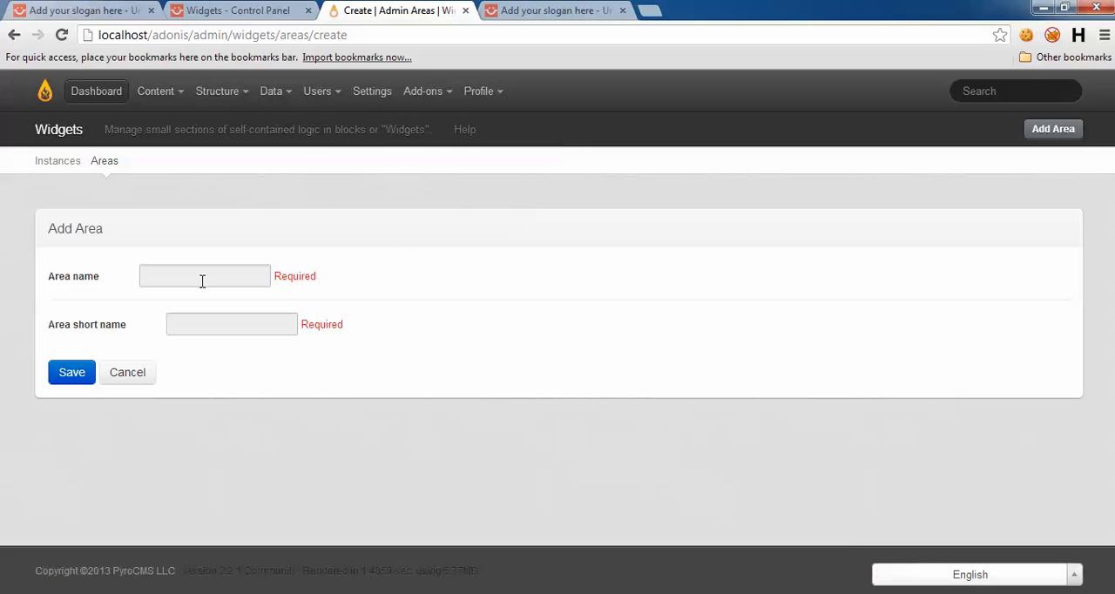
left_click(204, 279)
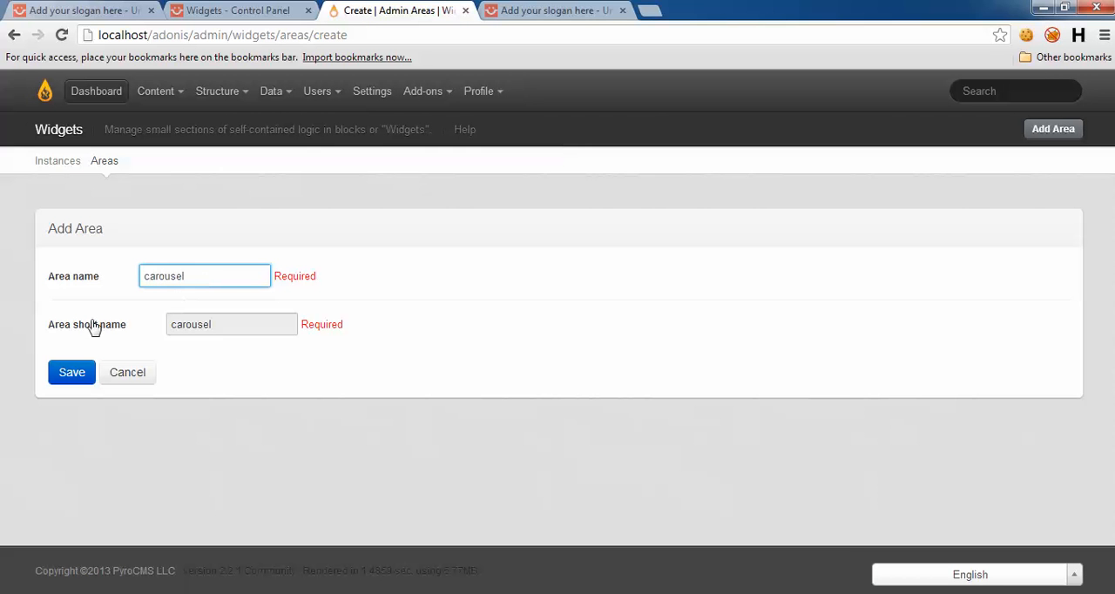
type("carousel")
left_click(72, 382)
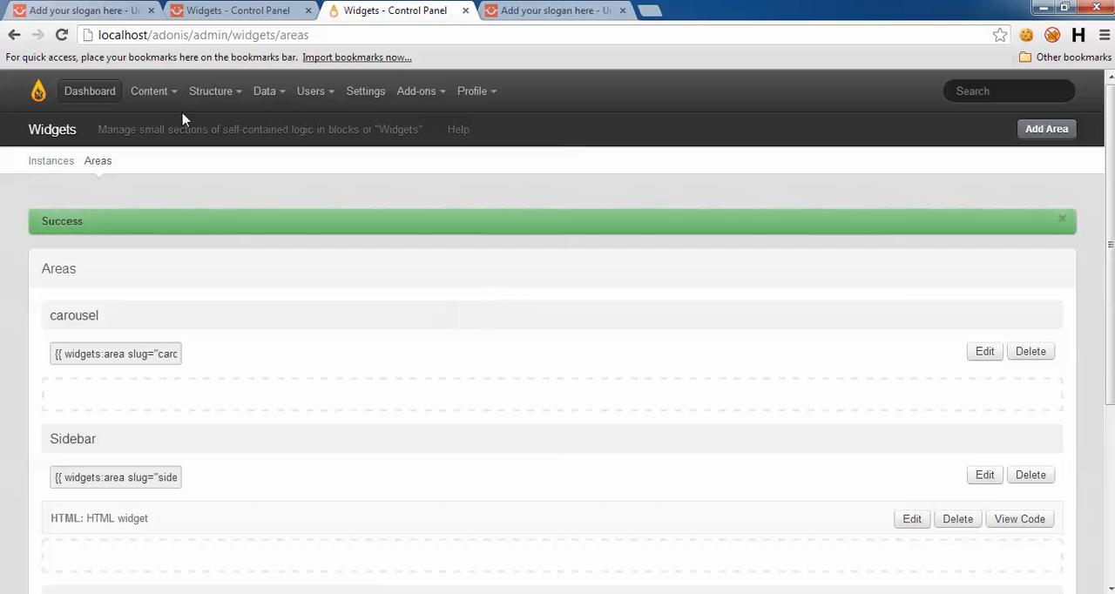
Step: Create and save a new PMaker slider titled "image carousel" on the adonis site
mouse_move(155, 96)
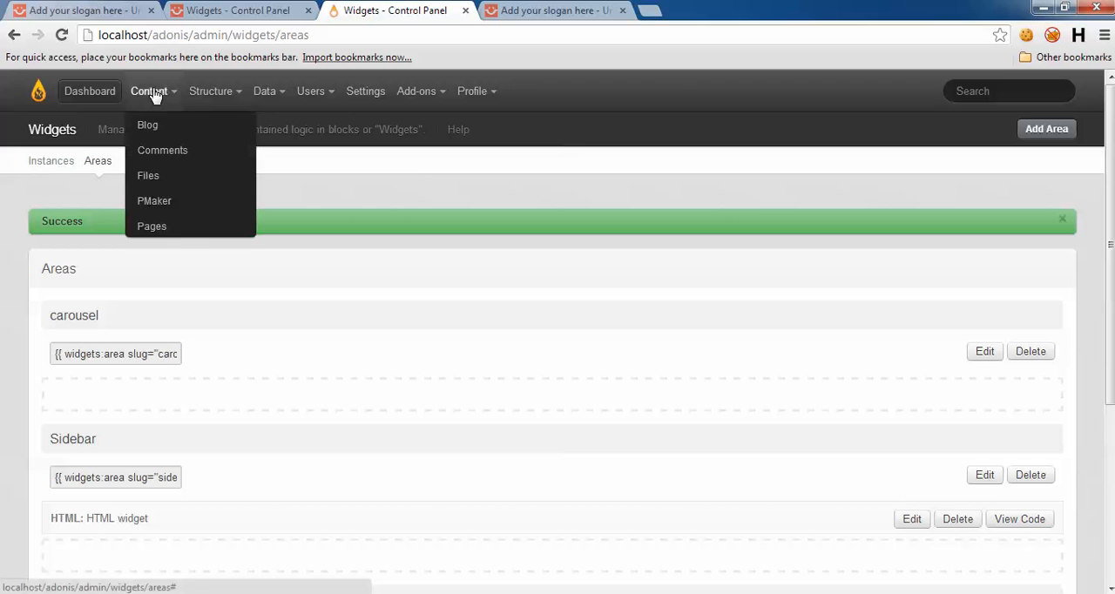
left_click(174, 202)
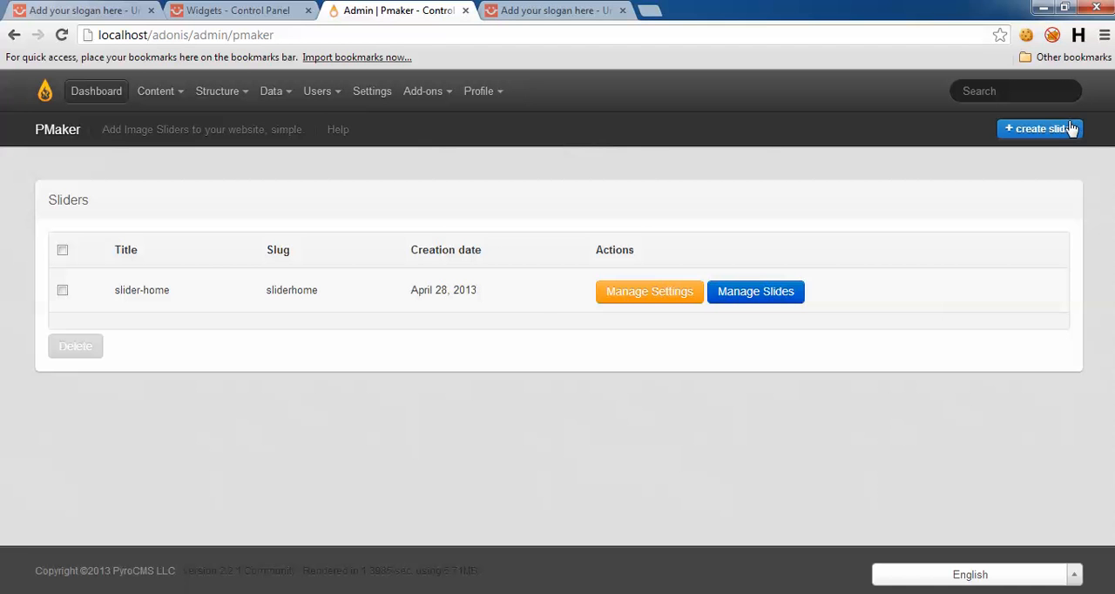
left_click(1074, 128)
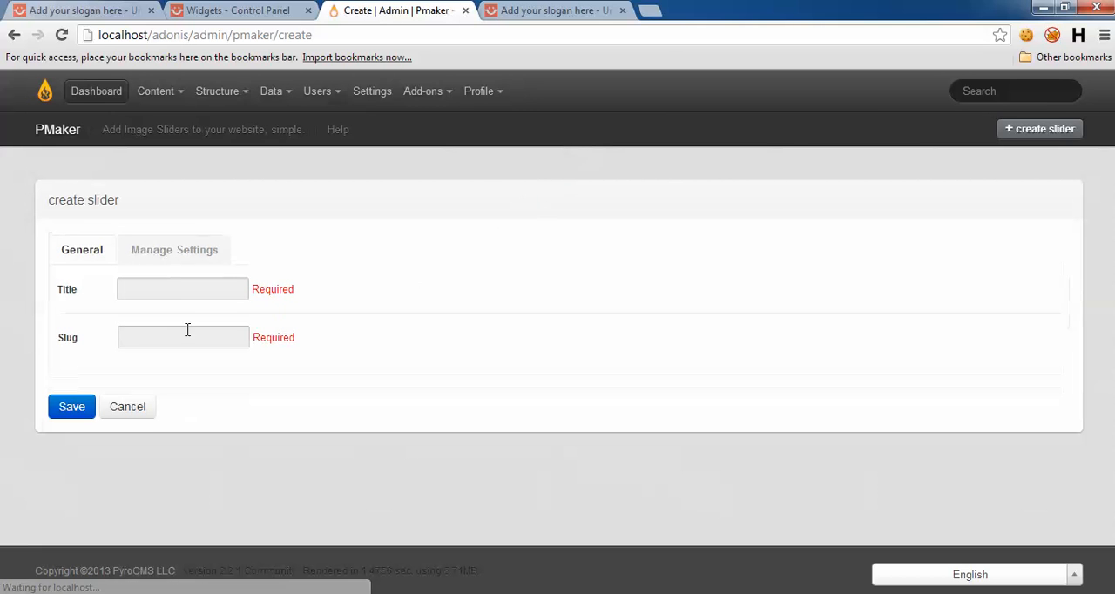
left_click(171, 288)
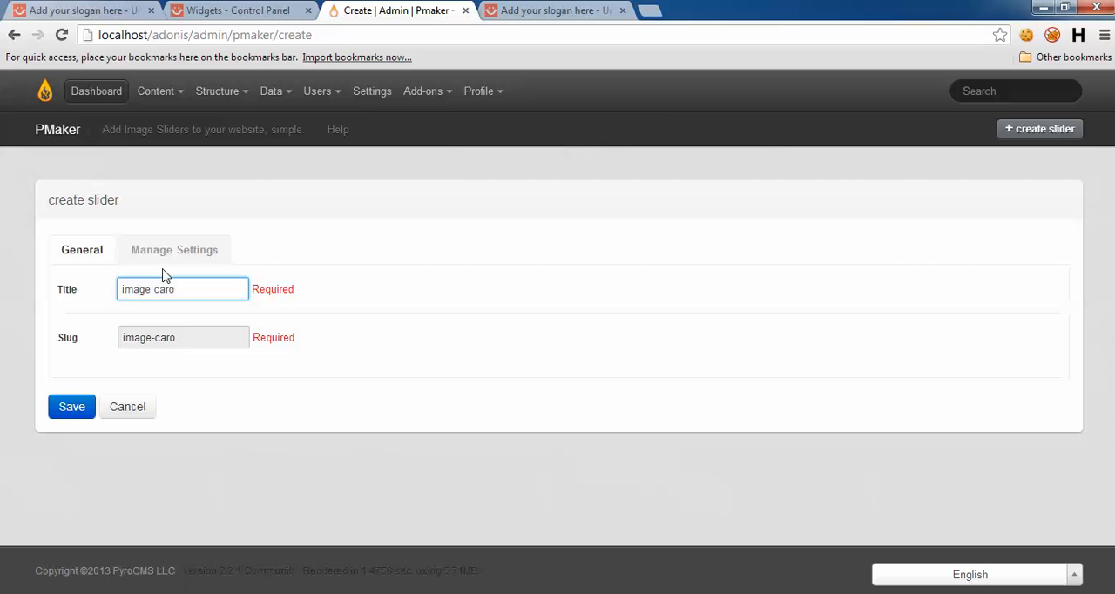
left_click(159, 256)
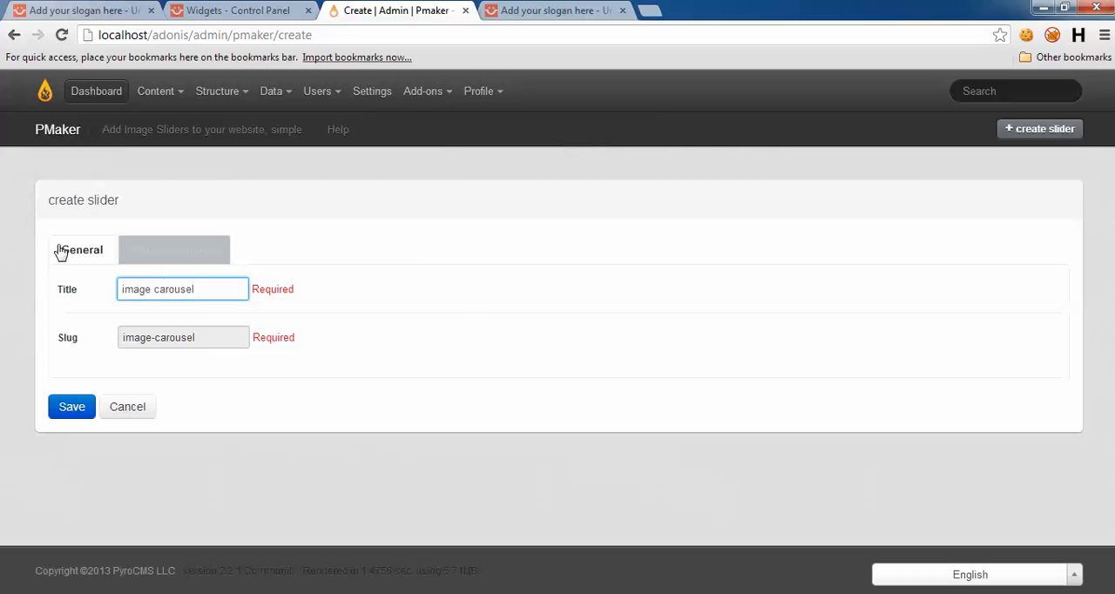
left_click(62, 251)
left_click(73, 405)
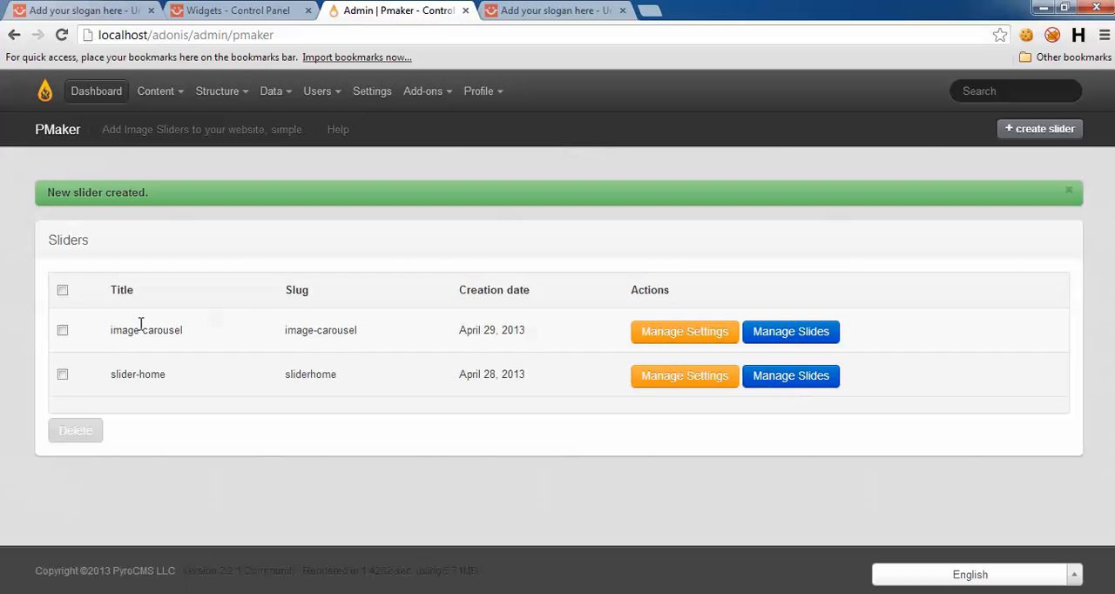
Step: Open the slide management of the image carousel slider and check which image folders are available
left_click(766, 335)
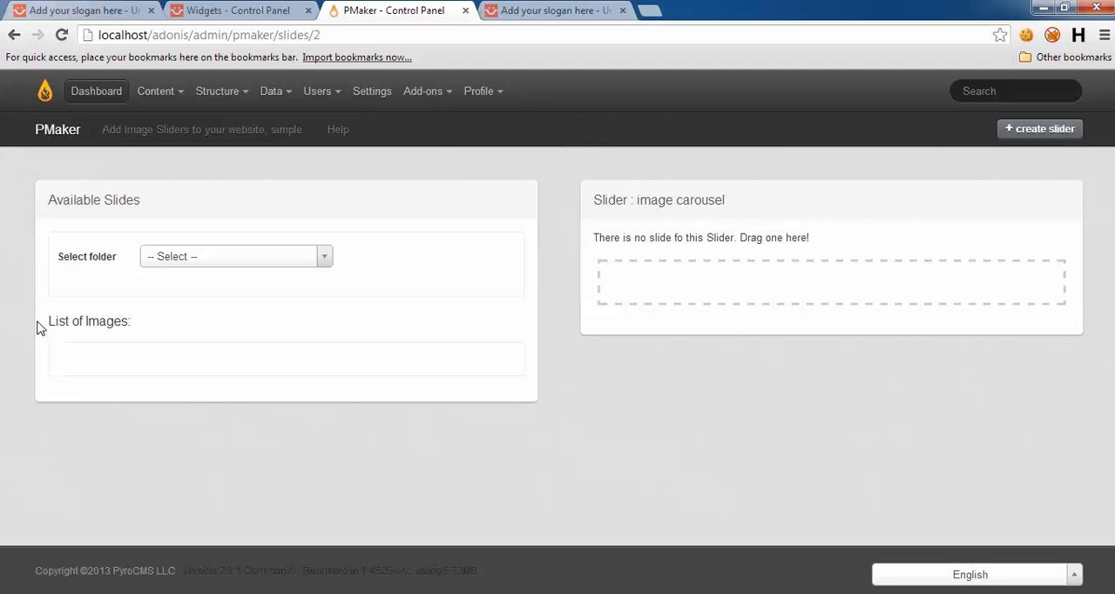
left_click(152, 256)
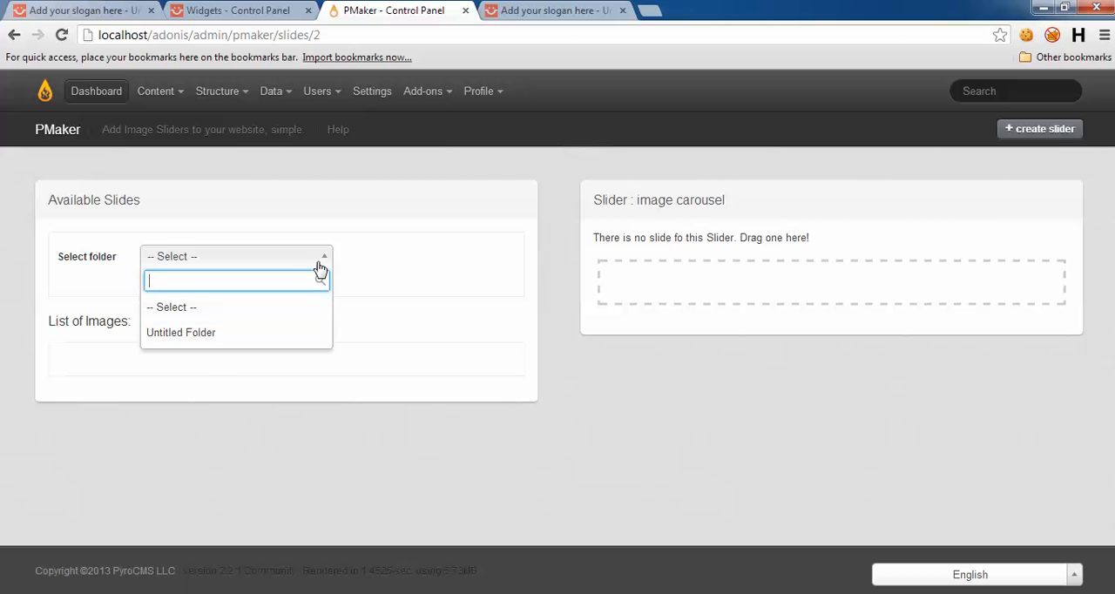
left_click(395, 223)
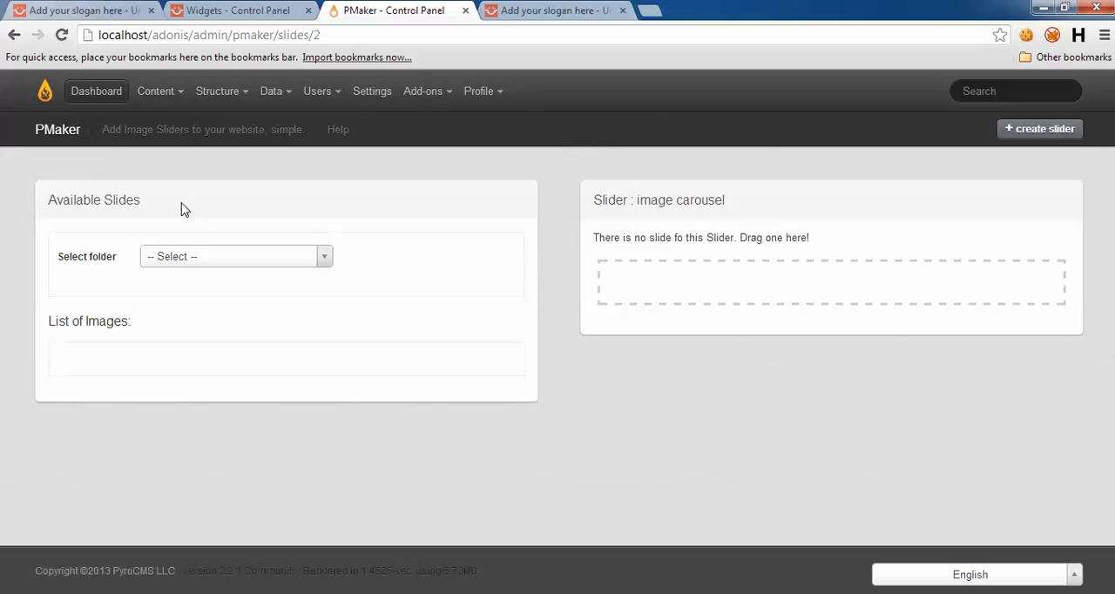
Step: Create a new folder in the adonis site's Files and name it "carousel"
mouse_move(157, 92)
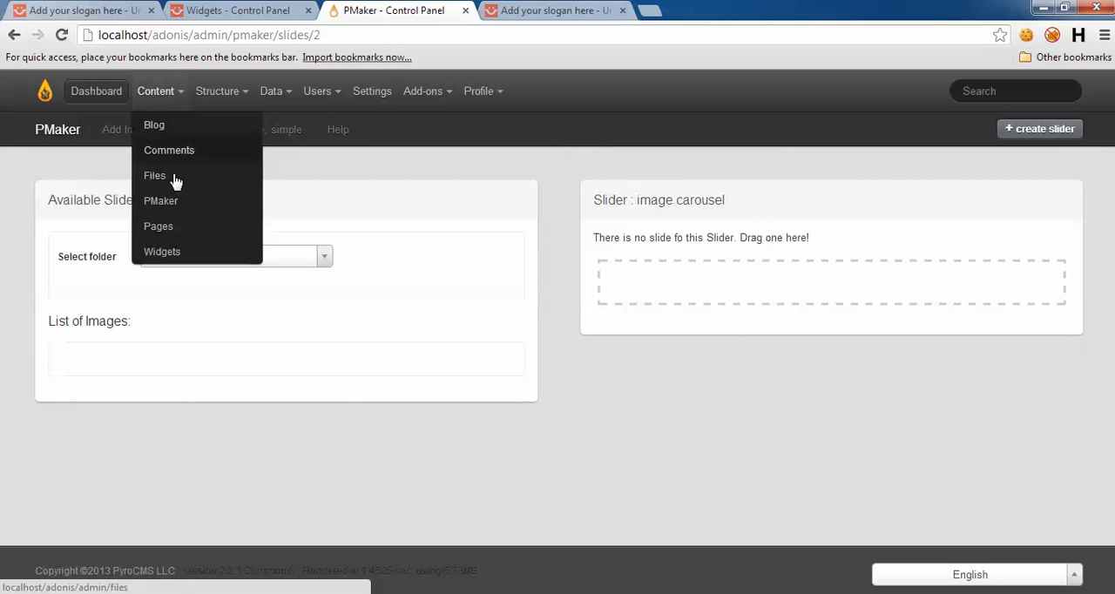
left_click(174, 177)
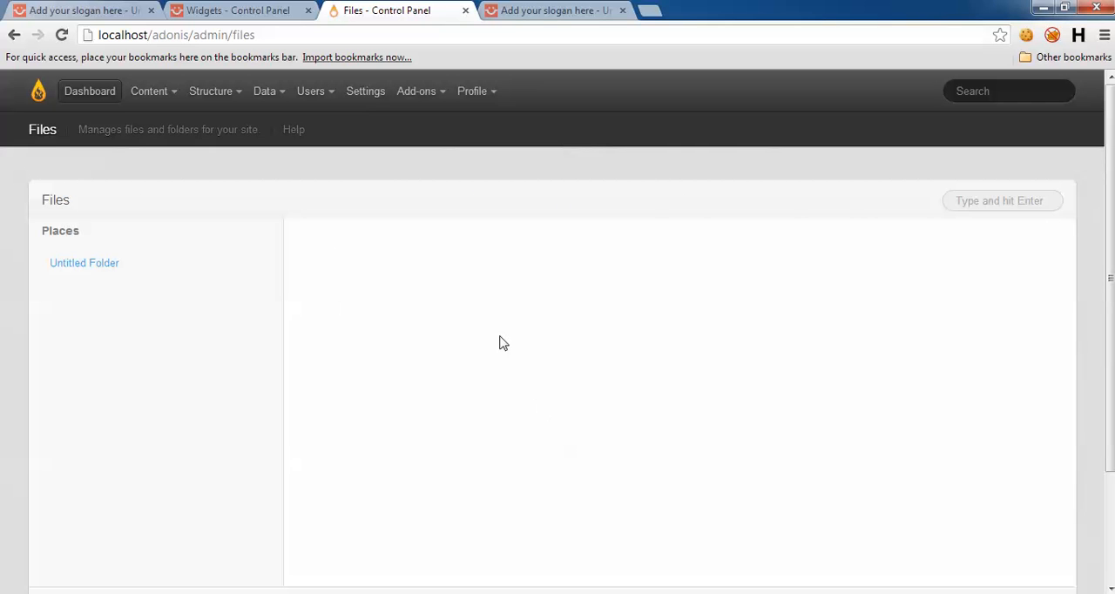
right_click(500, 336)
left_click(542, 357)
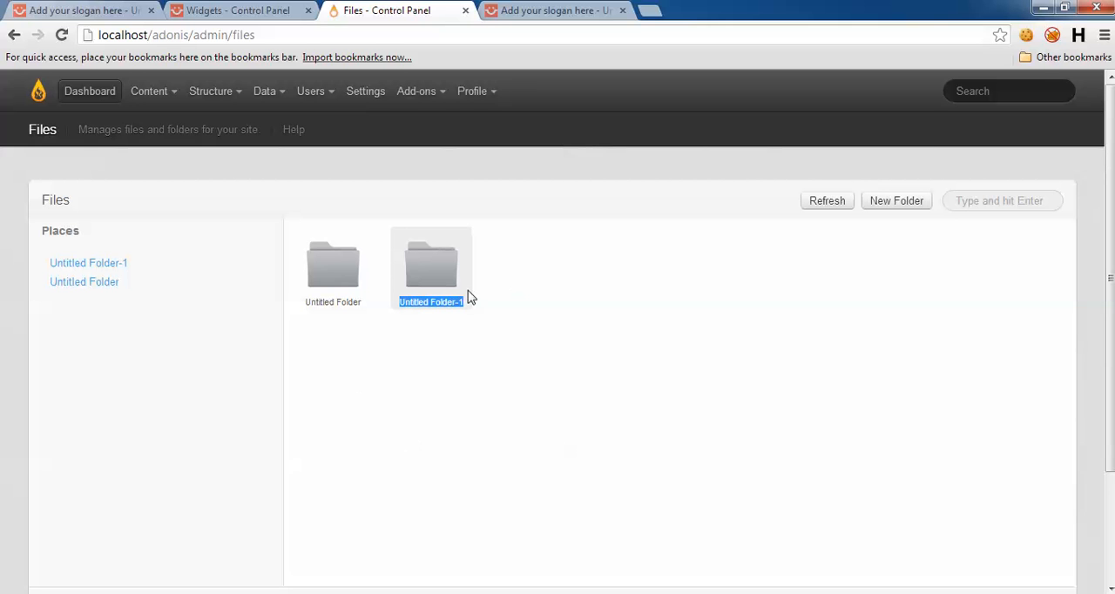
right_click(423, 293)
left_click(464, 369)
type("carousel")
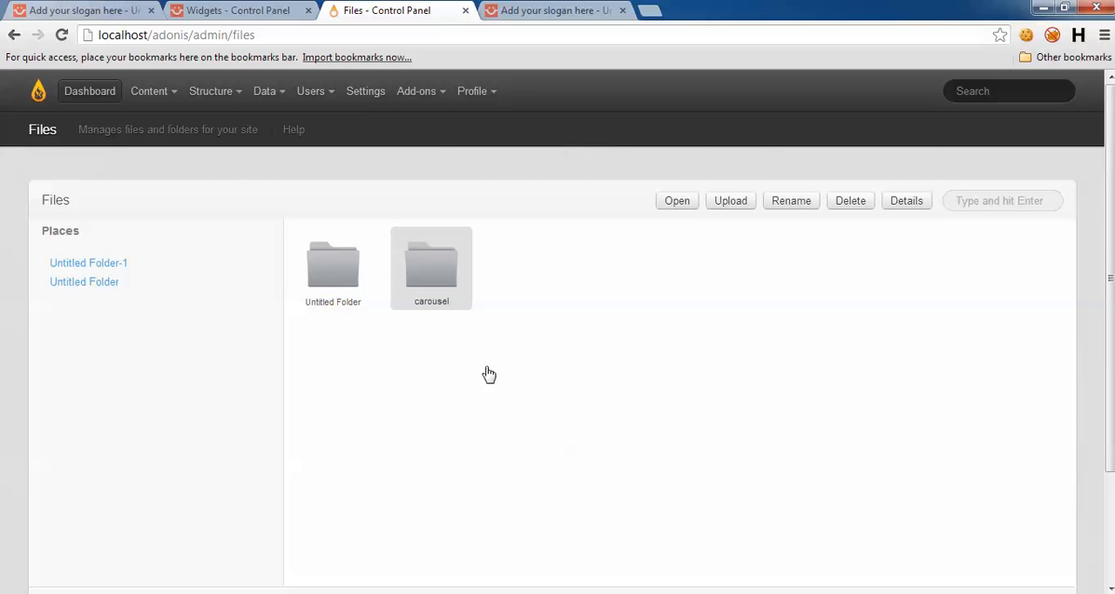
left_click(487, 374)
left_click(444, 306)
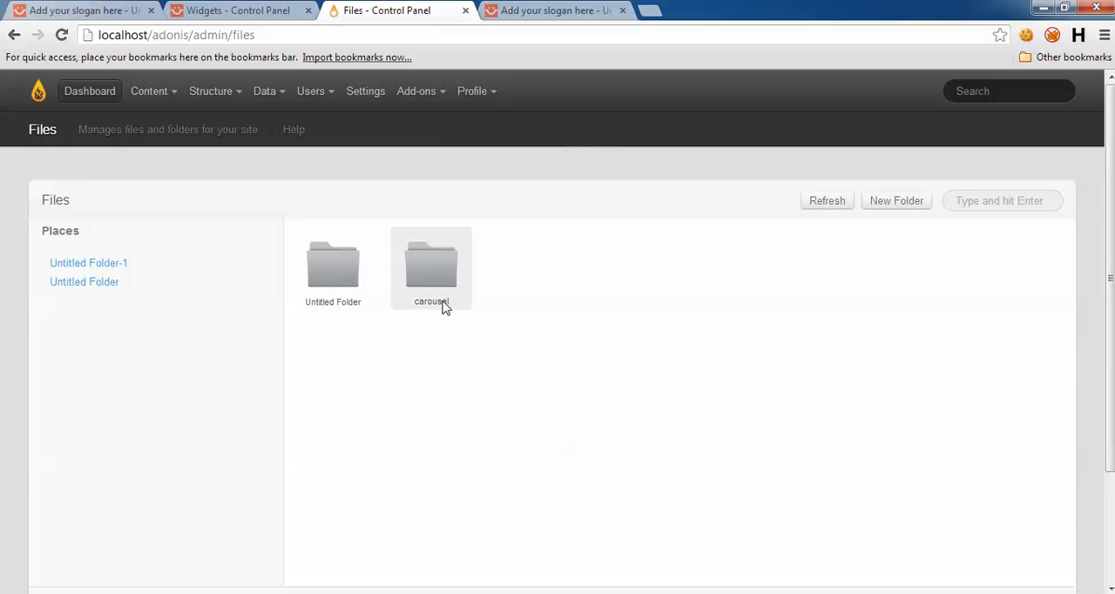
left_click(491, 328)
Step: Upload all the images from the local Pics folder into the carousel folder
double_click(430, 277)
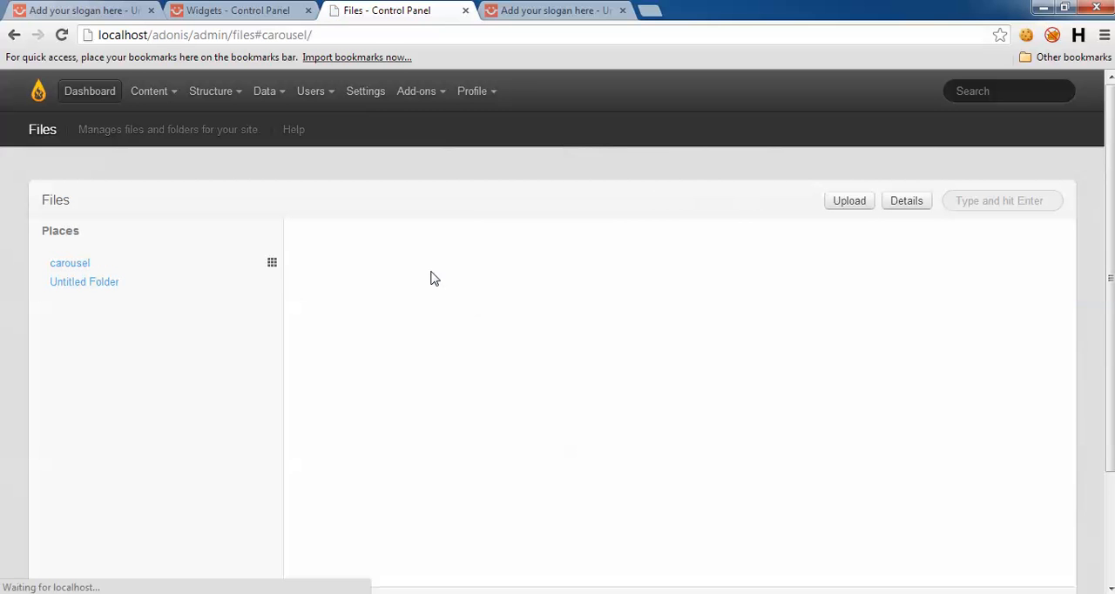
right_click(451, 267)
left_click(495, 322)
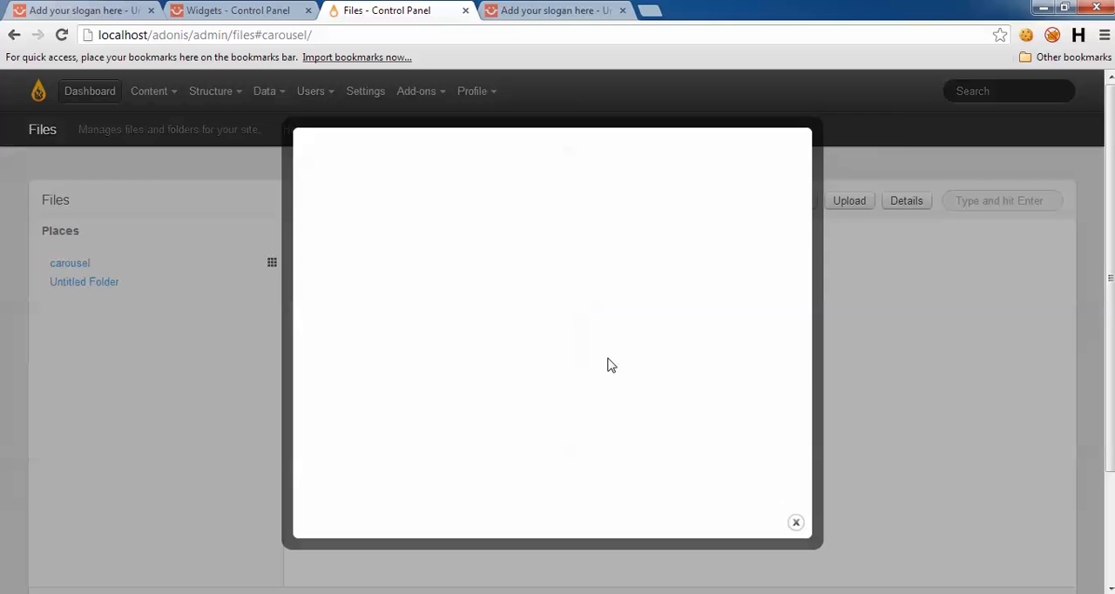
left_click(78, 527)
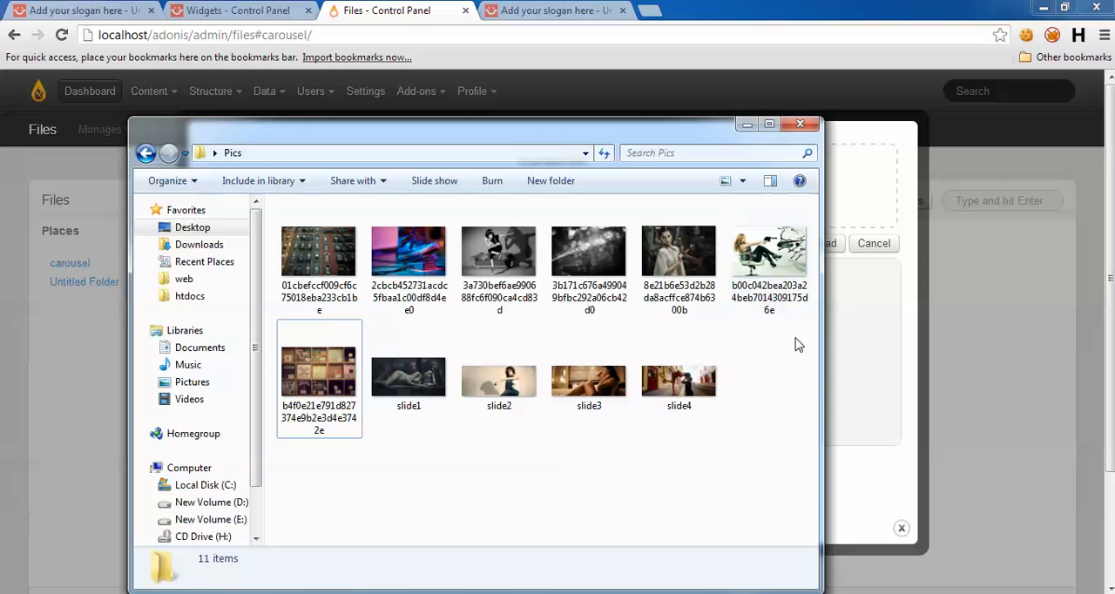
left_click_drag(796, 341, 276, 209)
left_click_drag(528, 142, 528, 376)
left_click_drag(566, 455, 578, 236)
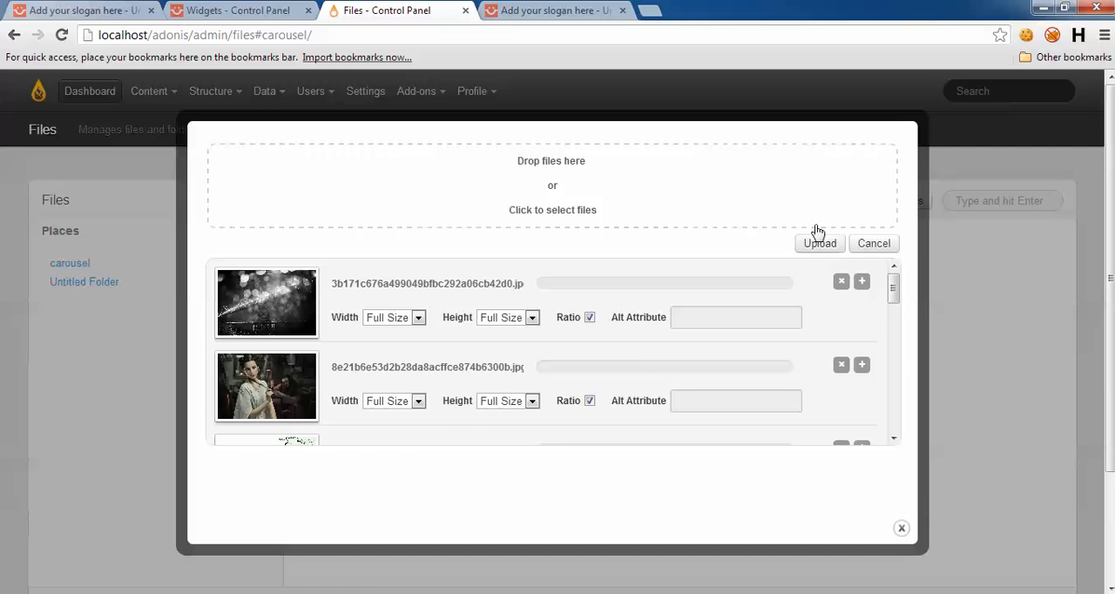
left_click(819, 246)
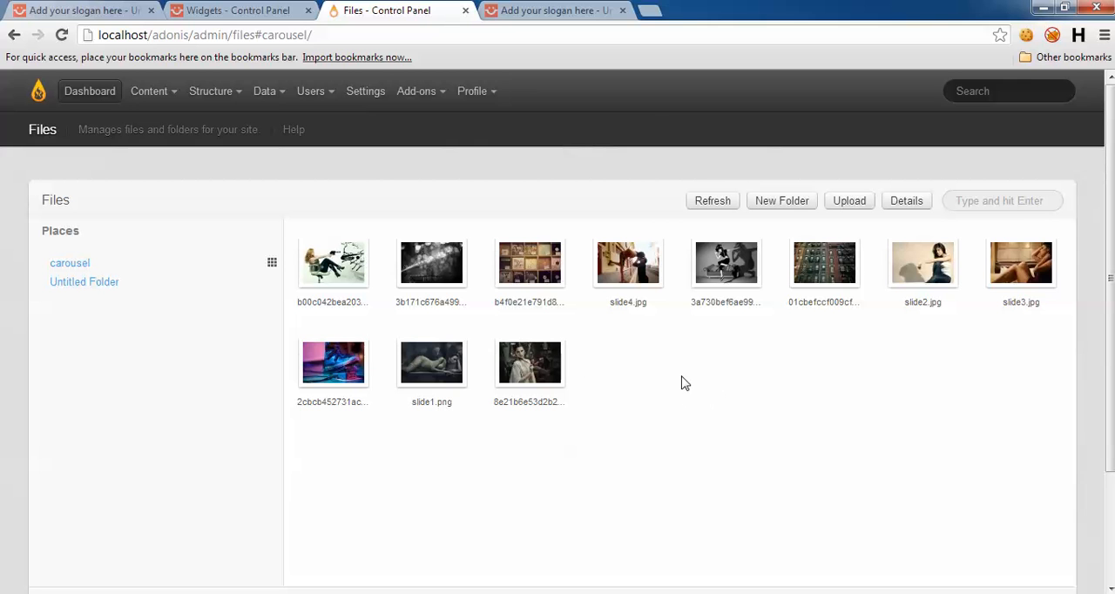
Step: Return to the image carousel slider's slides in PMaker and load the images from the carousel folder
left_click(165, 91)
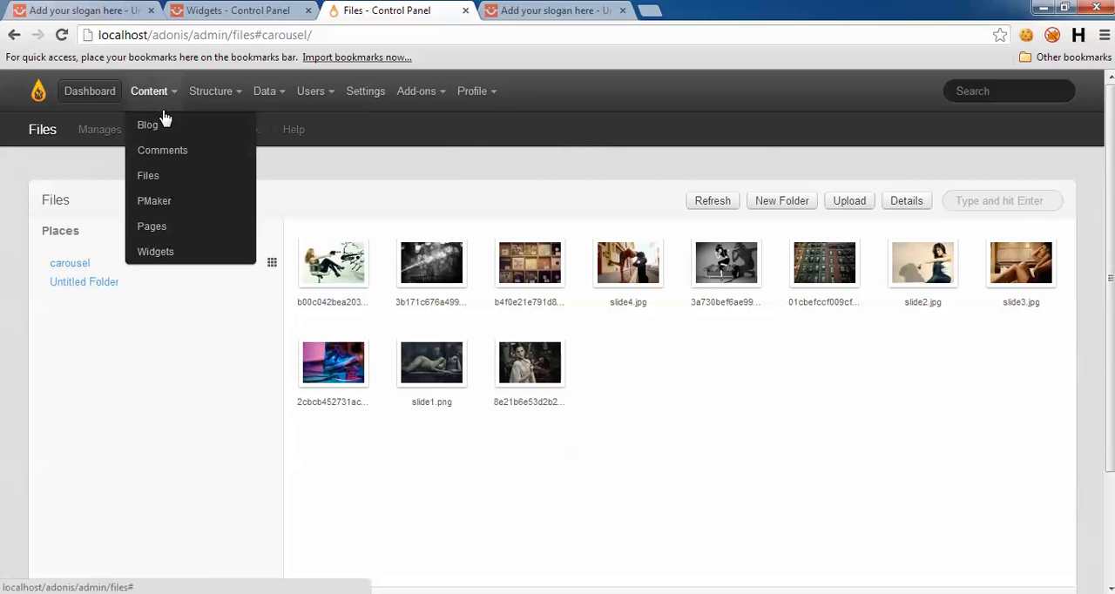
left_click(183, 204)
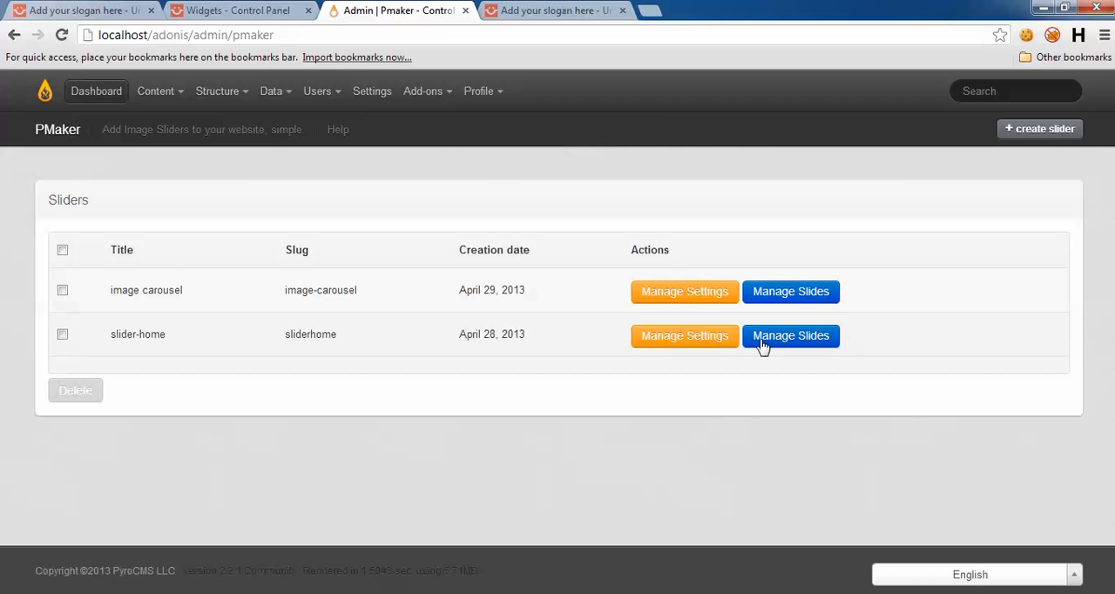
left_click(789, 296)
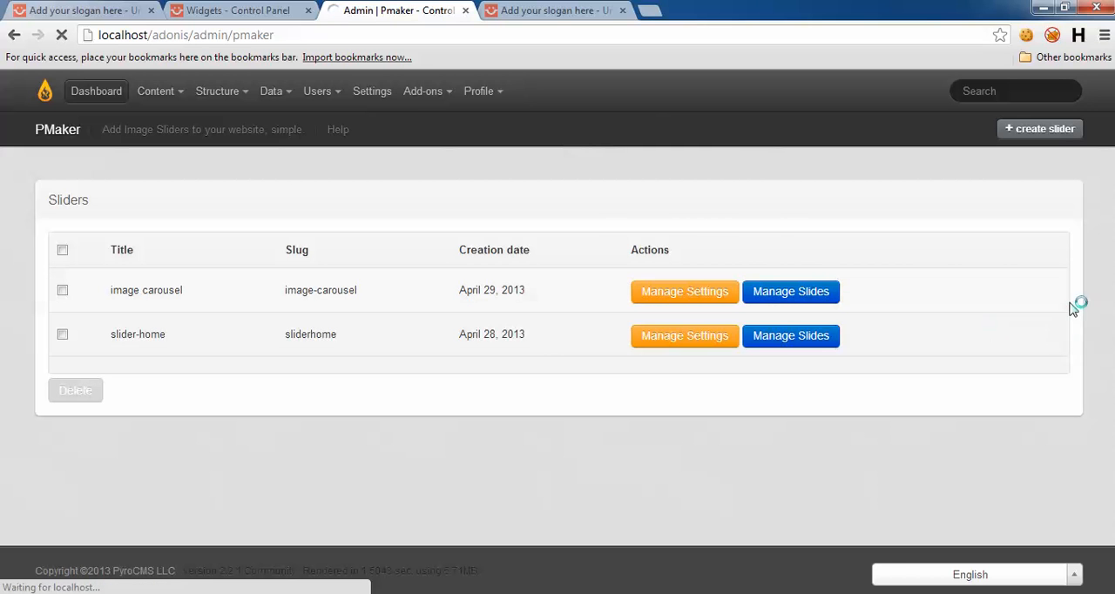
left_click(201, 258)
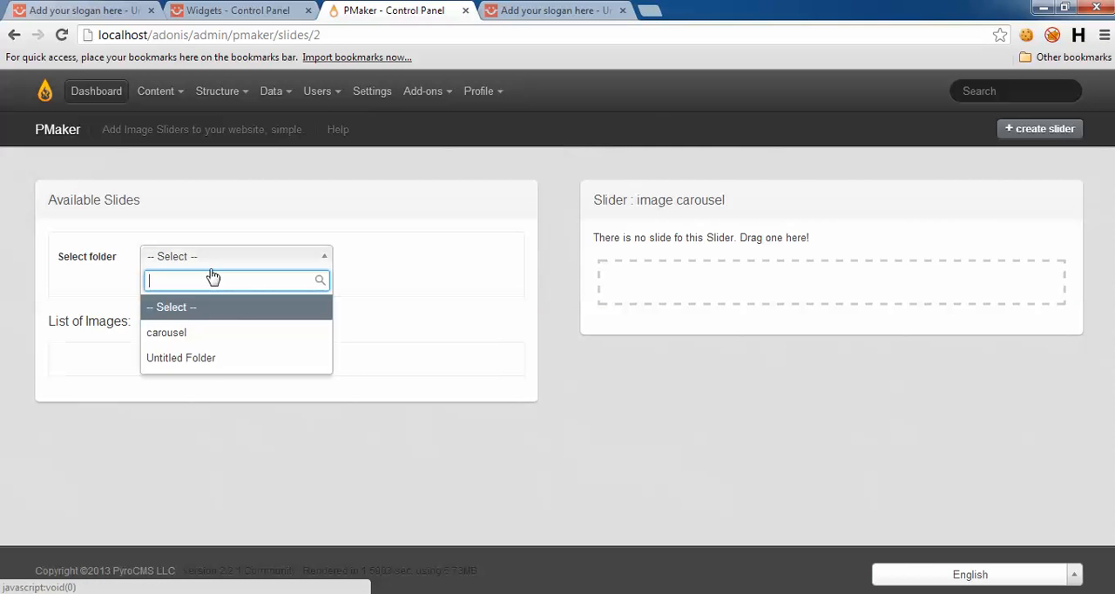
left_click(209, 335)
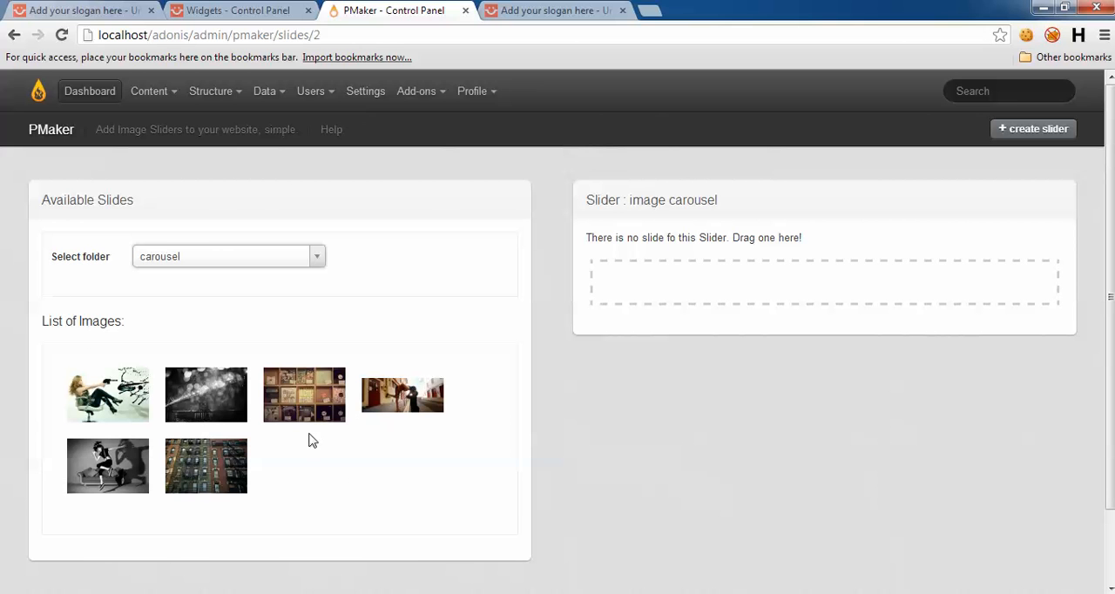
scroll(701, 505, "down", 2)
scroll(700, 504, "up", 2)
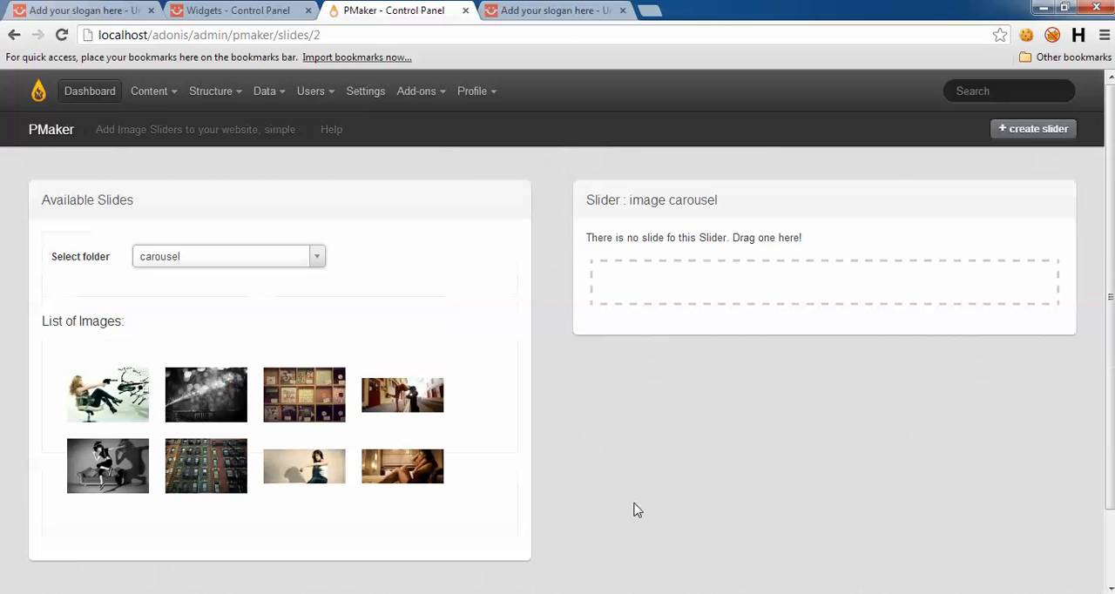
Step: Add four images to the image carousel slider as slides: woman in chair, black-and-white spray, building facade and blue sneakers
left_click_drag(206, 403, 723, 296)
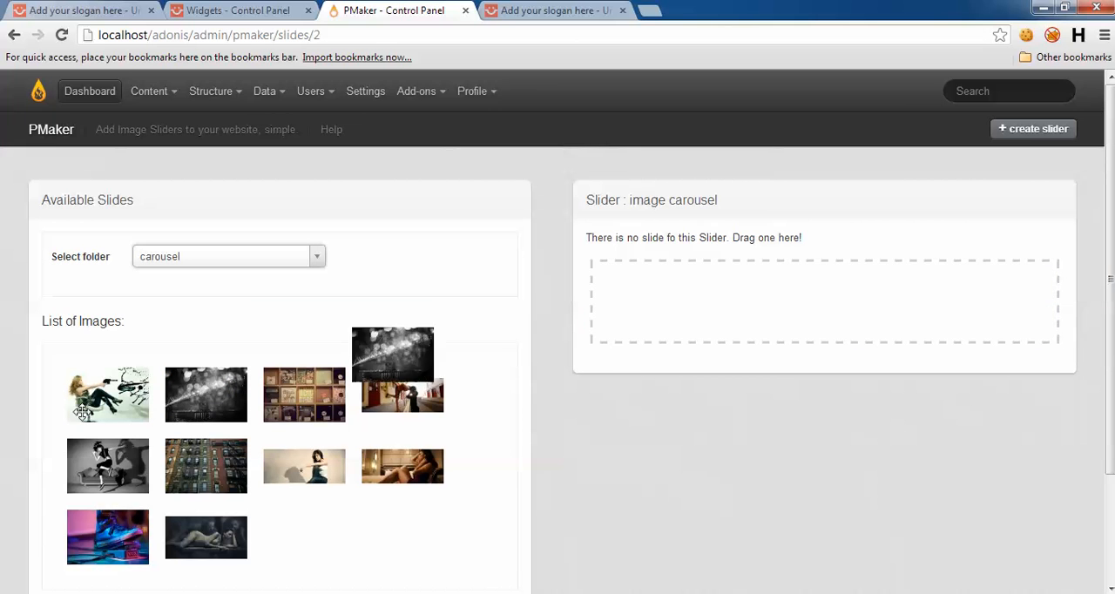
left_click_drag(199, 400, 748, 300)
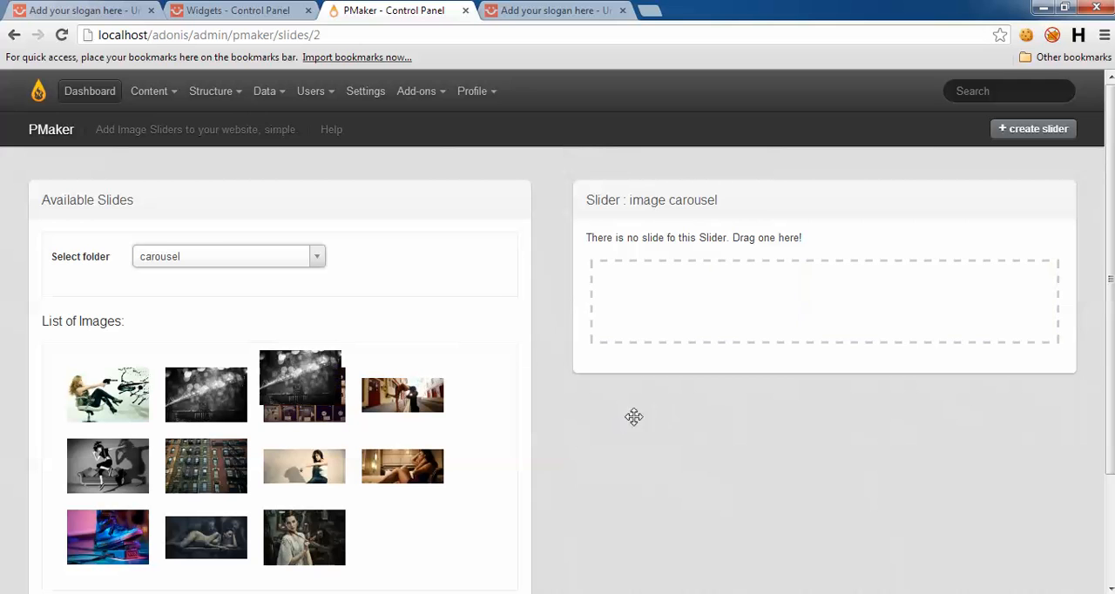
left_click_drag(96, 397, 746, 351)
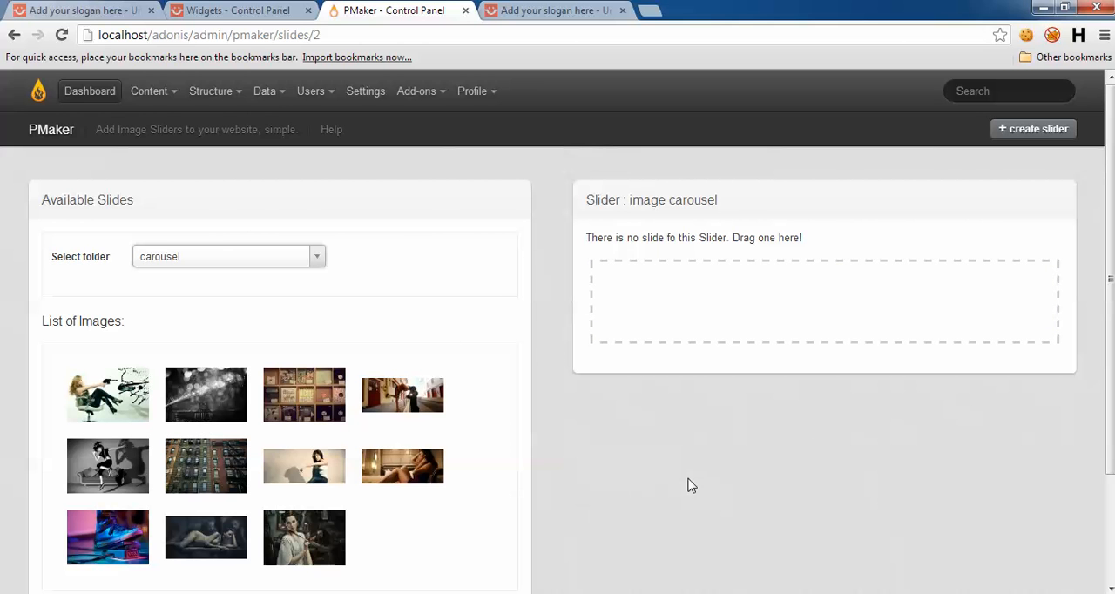
left_click_drag(424, 409, 756, 426)
scroll(666, 540, "down", 1)
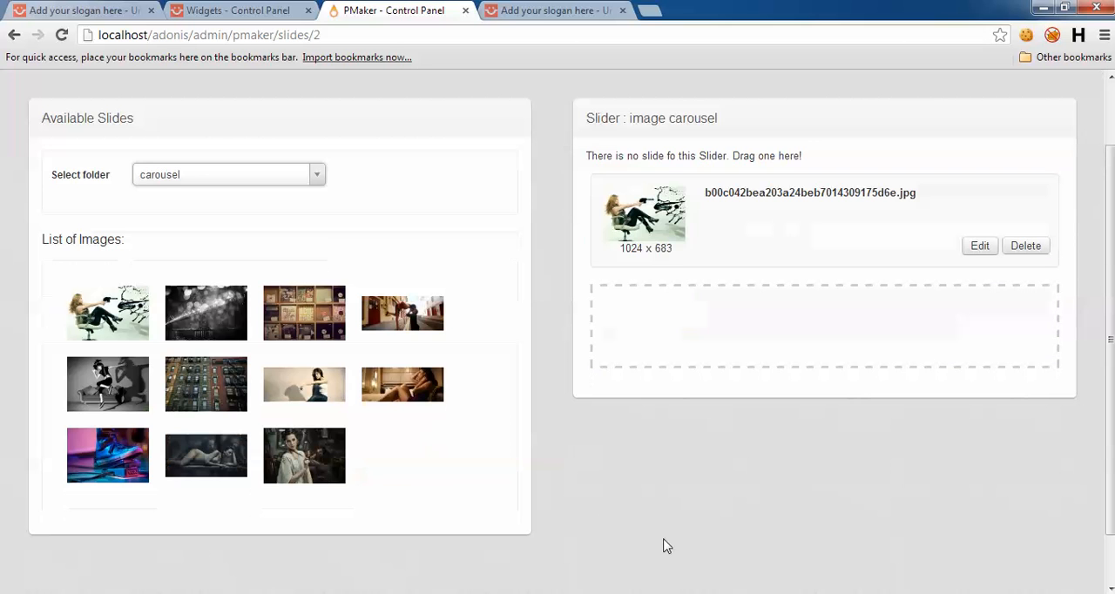
scroll(635, 539, "down", 1)
left_click_drag(185, 339, 678, 510)
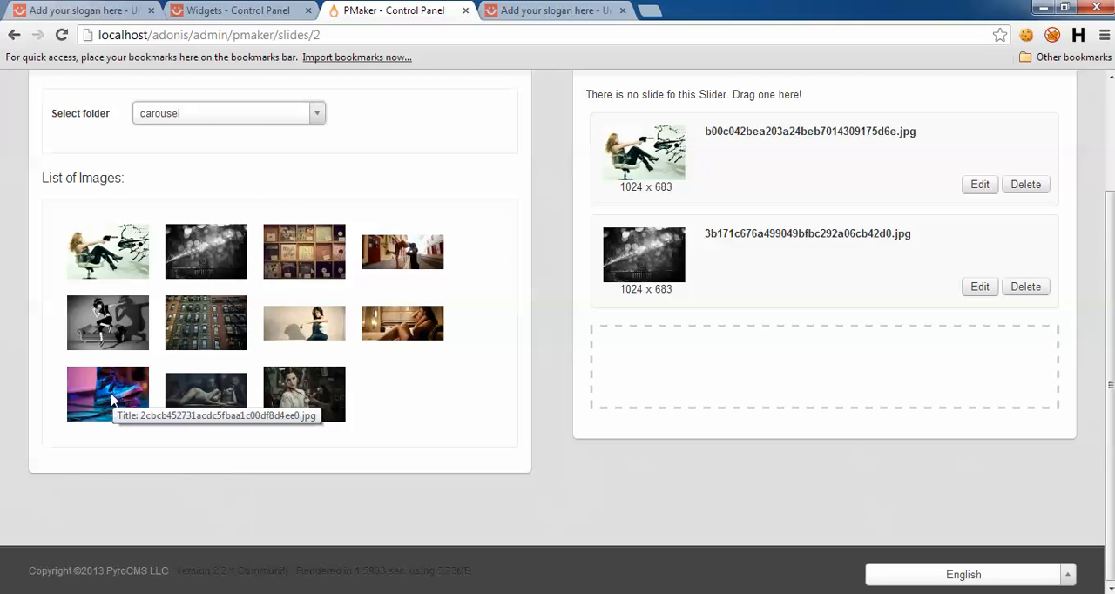
left_click_drag(113, 398, 707, 481)
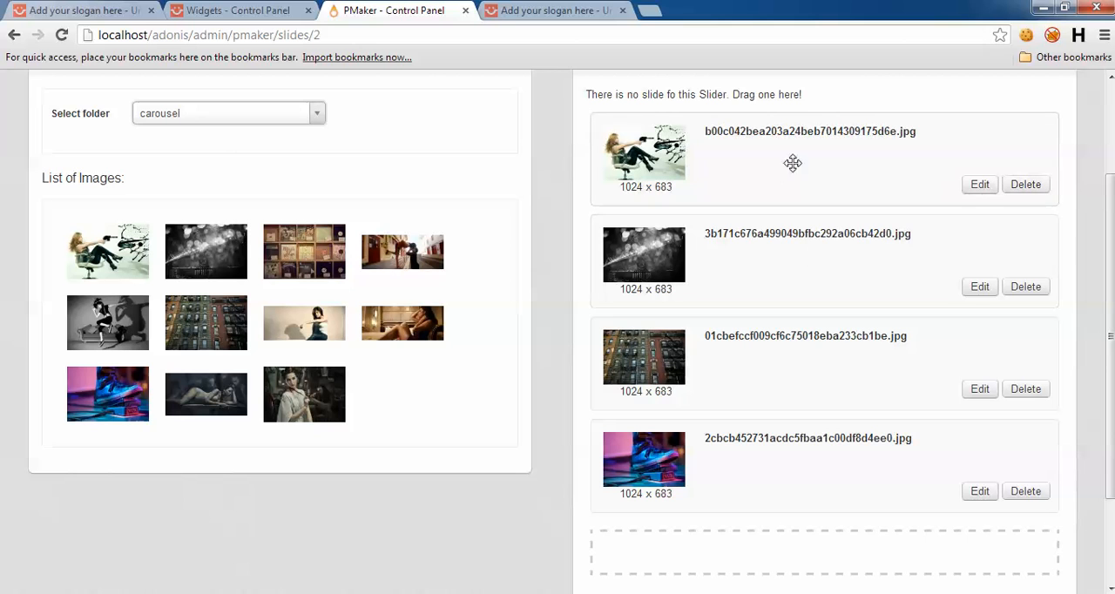
Step: Open the adonis site's Widgets page and add an Image carousel widget to the carousel area
left_click_drag(1110, 263, 1108, 139)
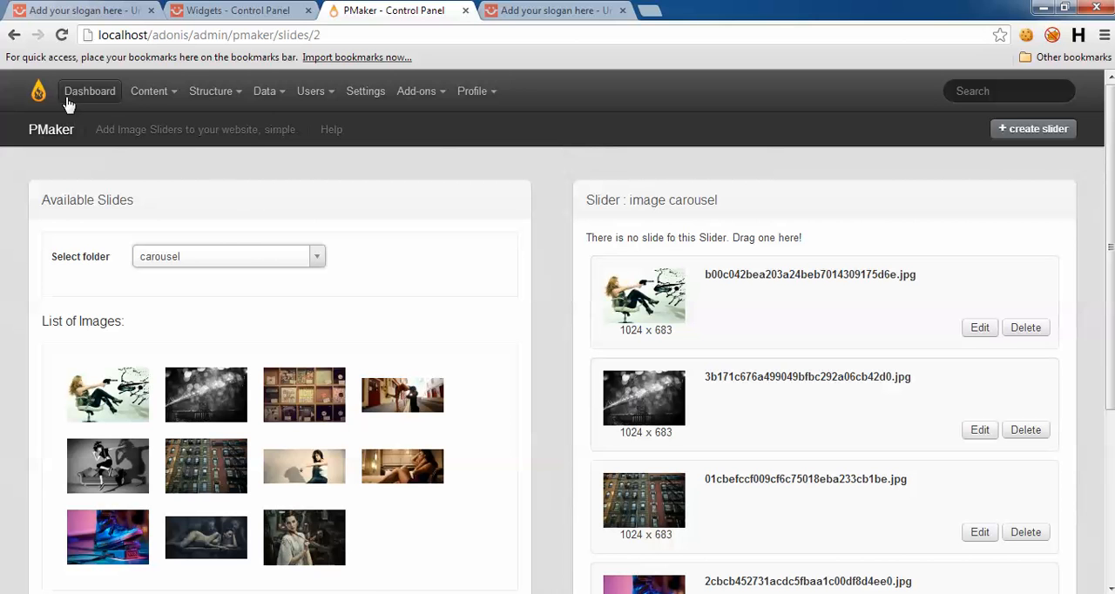
left_click(149, 91)
left_click(157, 250)
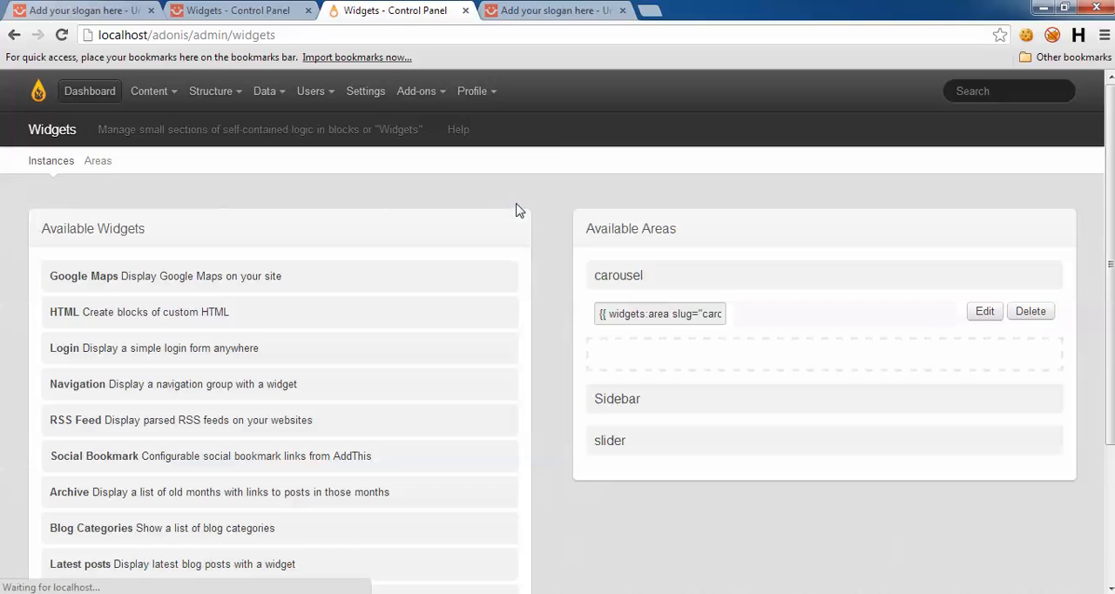
scroll(570, 388, "down", 2)
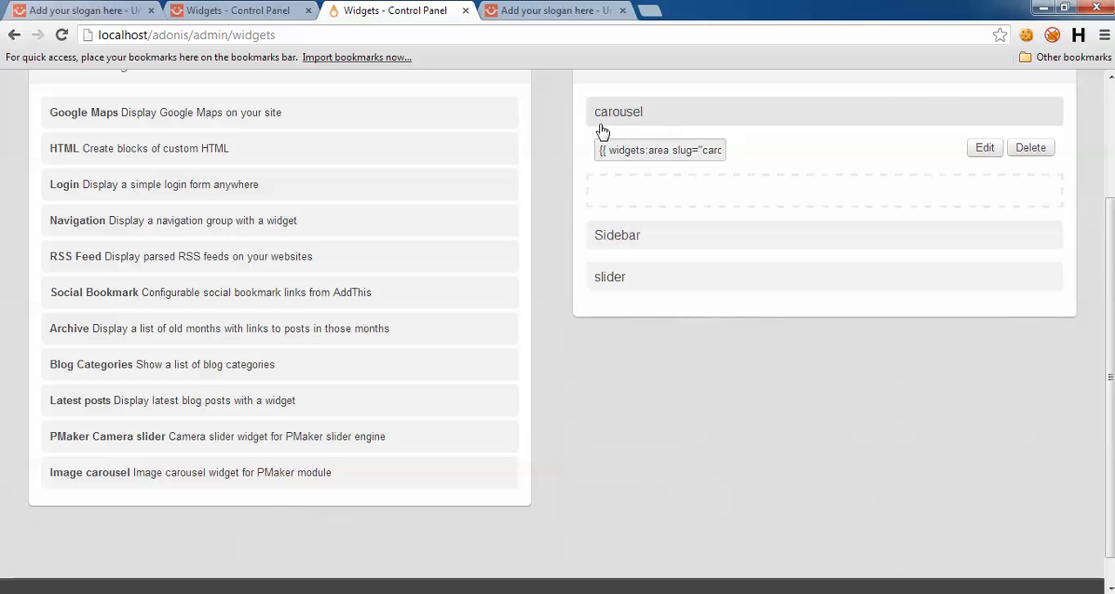
left_click_drag(231, 472, 672, 189)
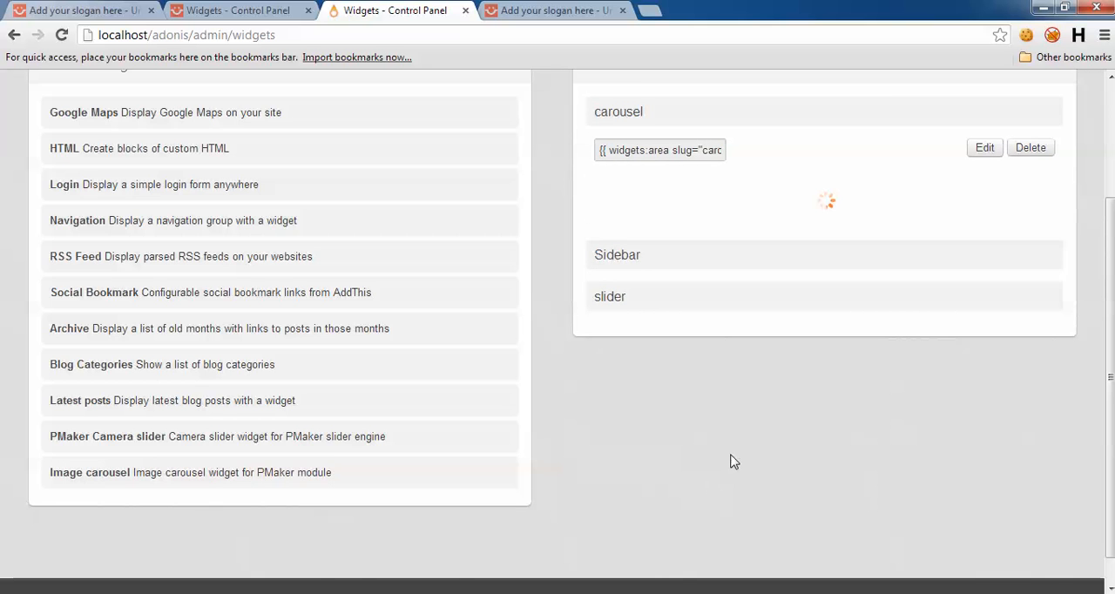
Step: Title the widget "Image gallery", enable its title display, choose the image carousel slider and save the widget
left_click(697, 238)
type("i")
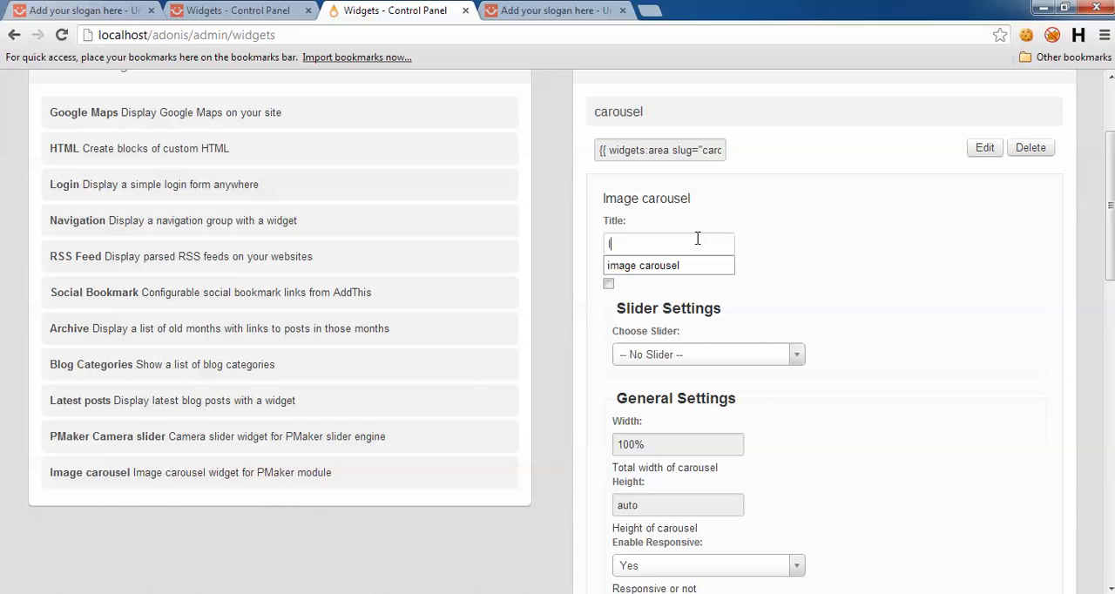
type("mage gallery")
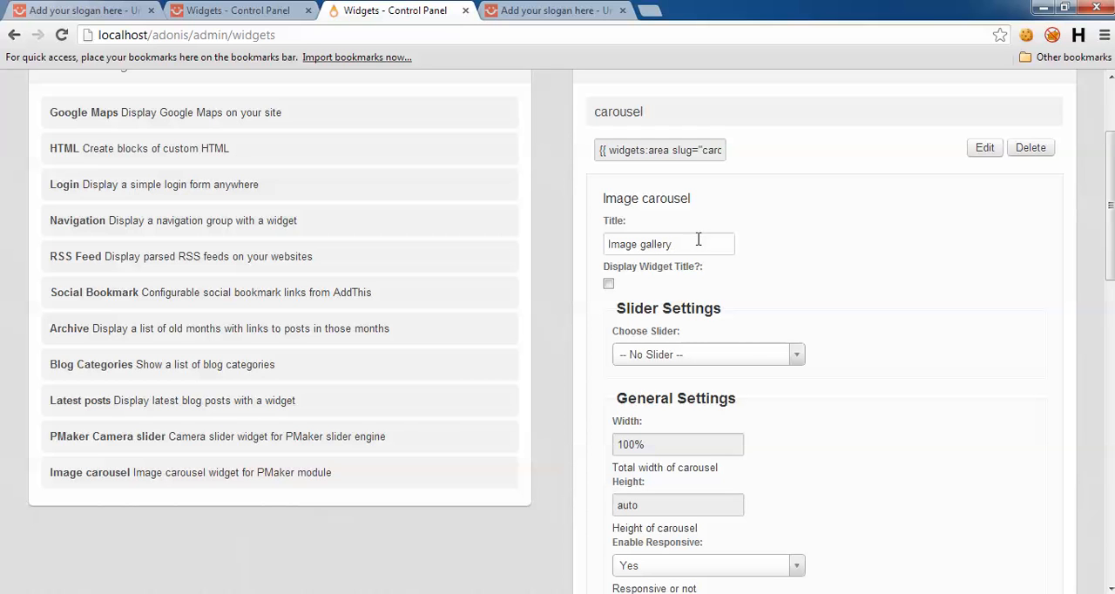
left_click(608, 285)
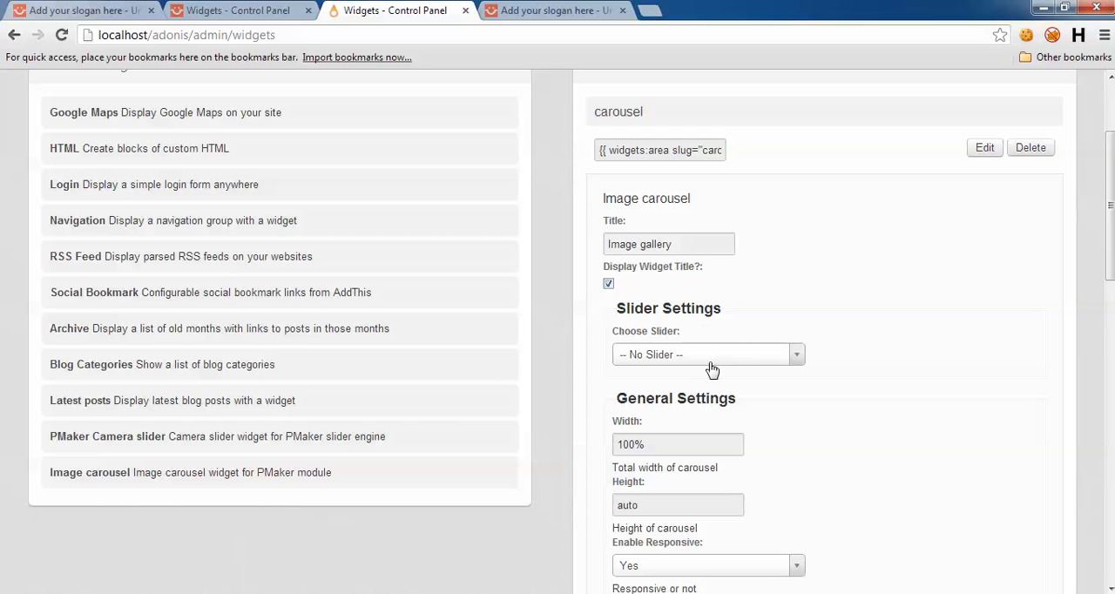
left_click(701, 359)
left_click(654, 456)
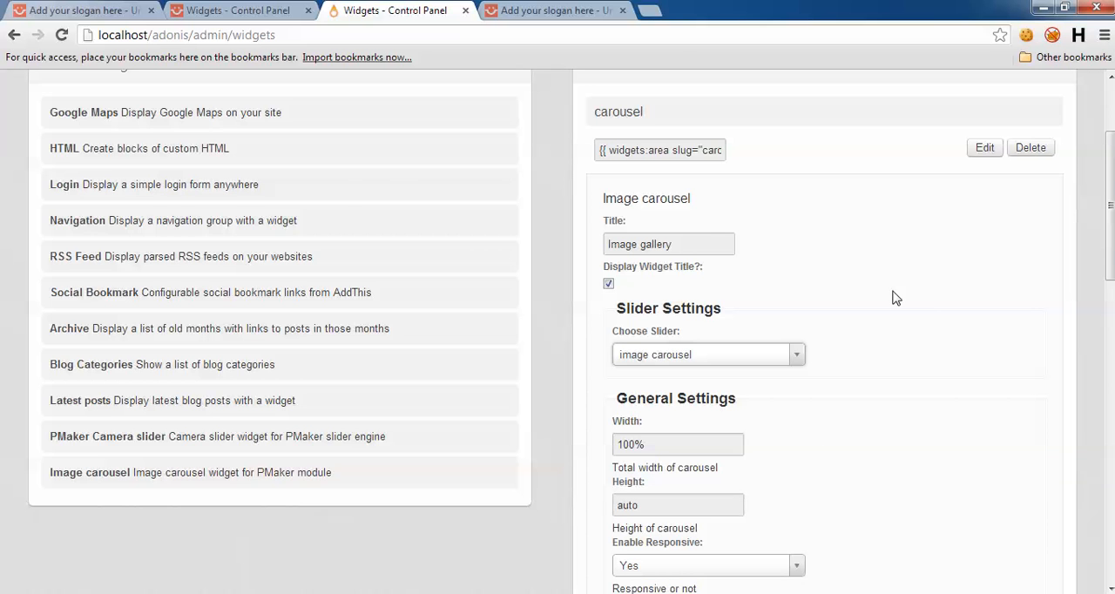
scroll(905, 331, "down", 2)
scroll(877, 296, "down", 1)
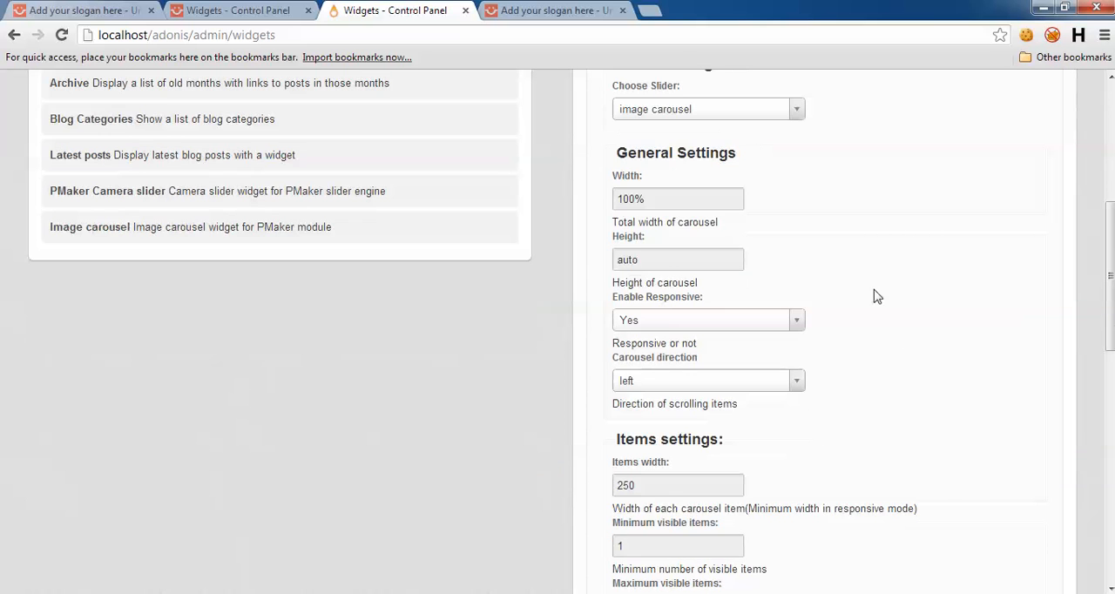
scroll(827, 313, "down", 1)
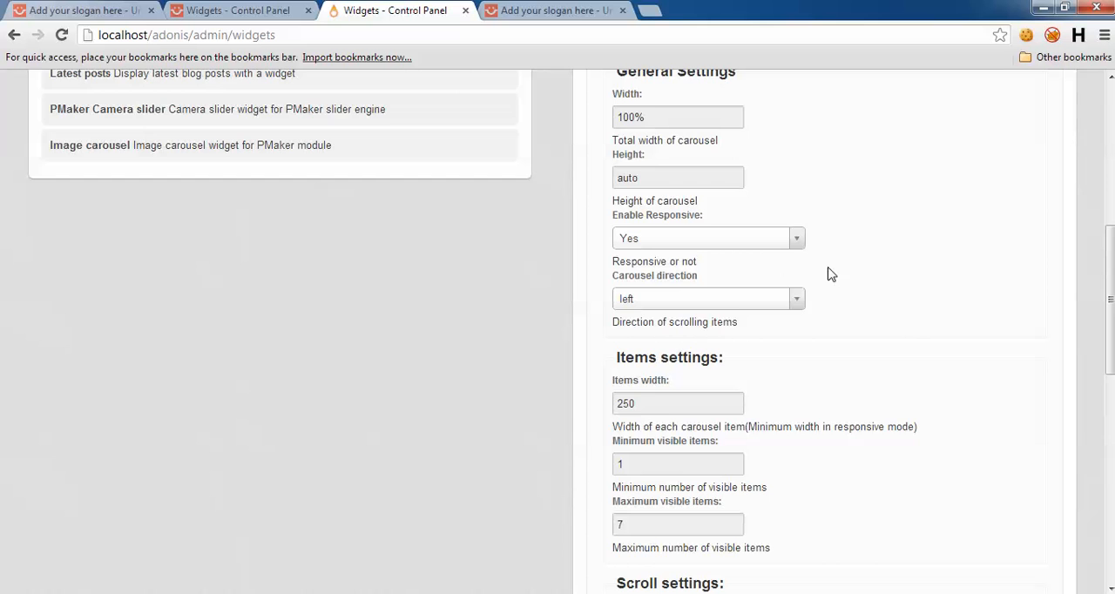
scroll(871, 366, "down", 7)
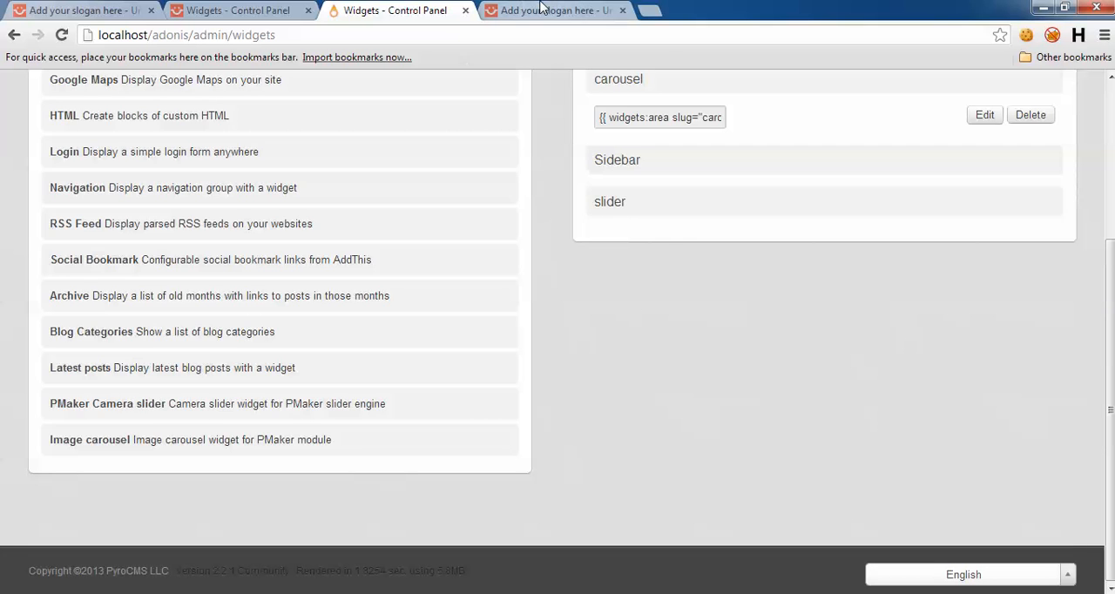
scroll(600, 344, "up", 3)
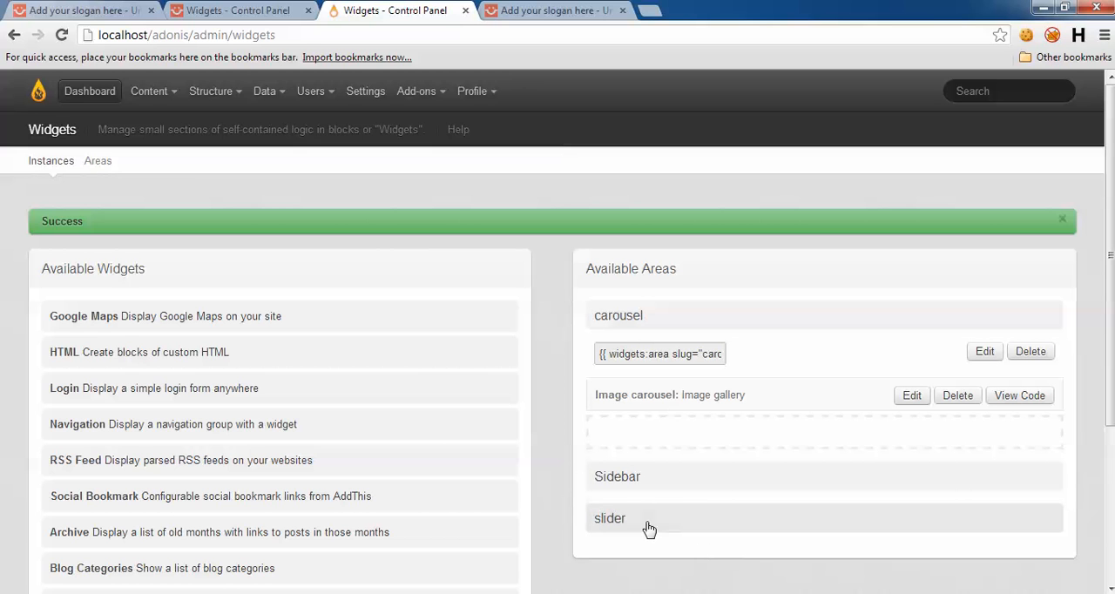
Step: Review the adonis site's front-end home page, checking the slider and the content below it, against the Widgets page
left_click(500, 10)
scroll(5, 261, "up", 4)
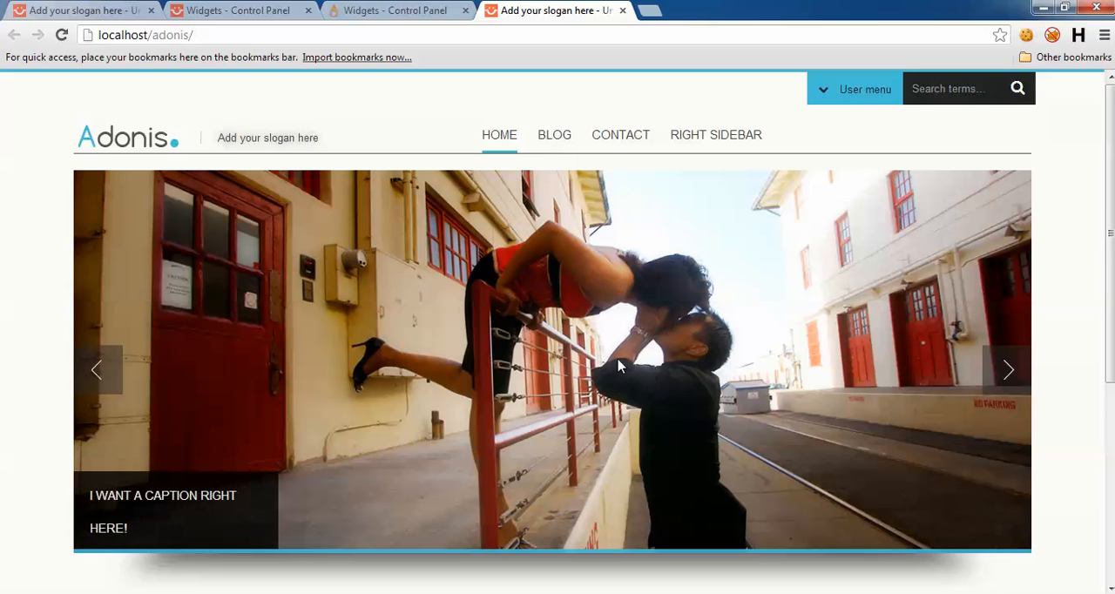
scroll(619, 369, "down", 4)
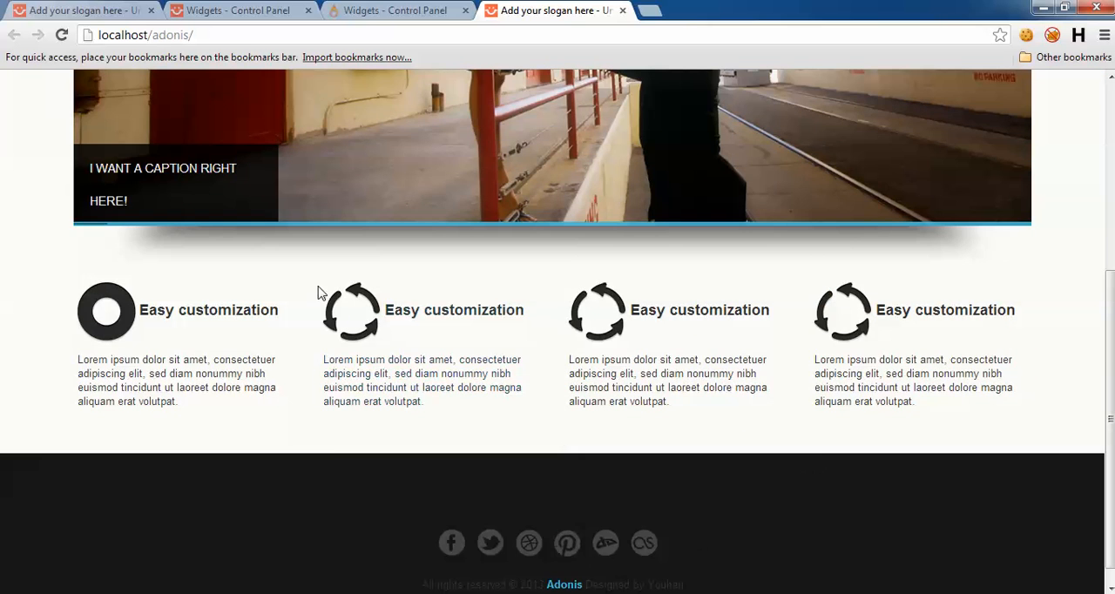
scroll(374, 488, "up", 4)
left_click(422, 9)
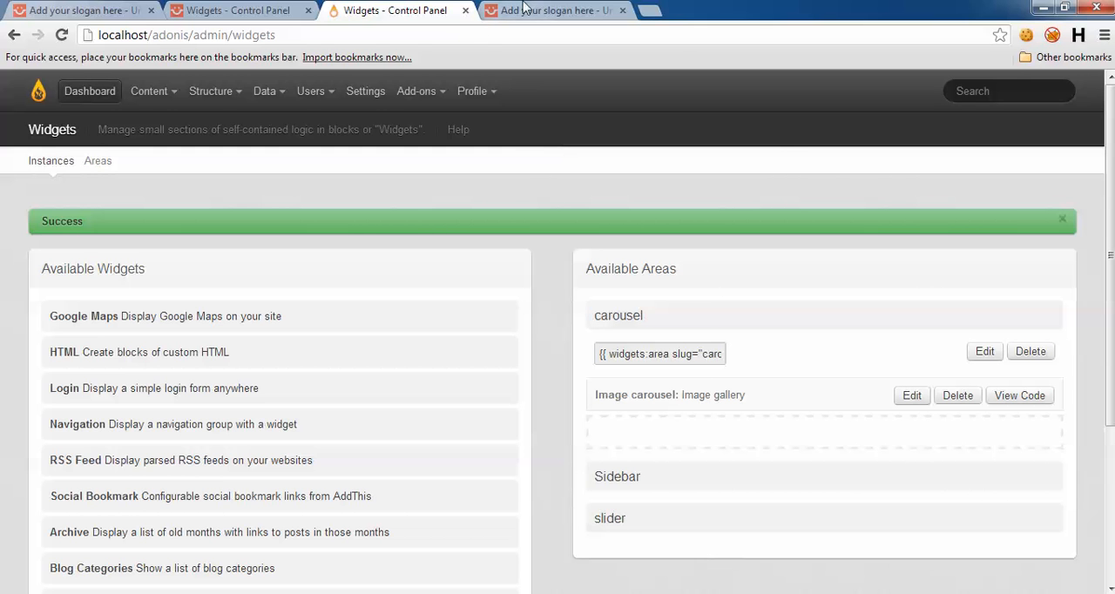
left_click(491, 8)
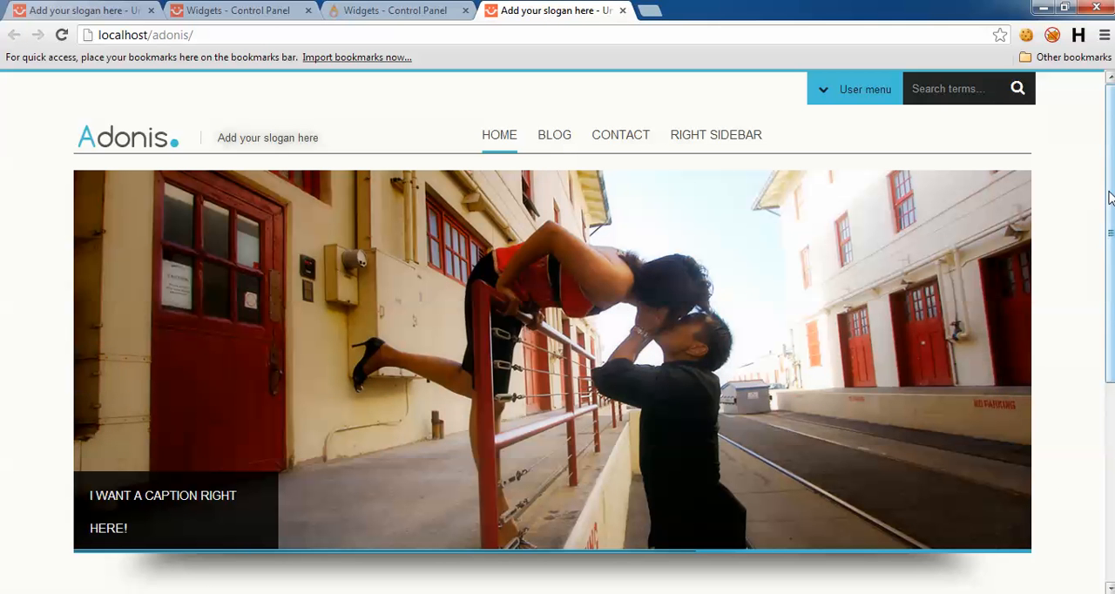
scroll(810, 289, "down", 3)
left_click(383, 10)
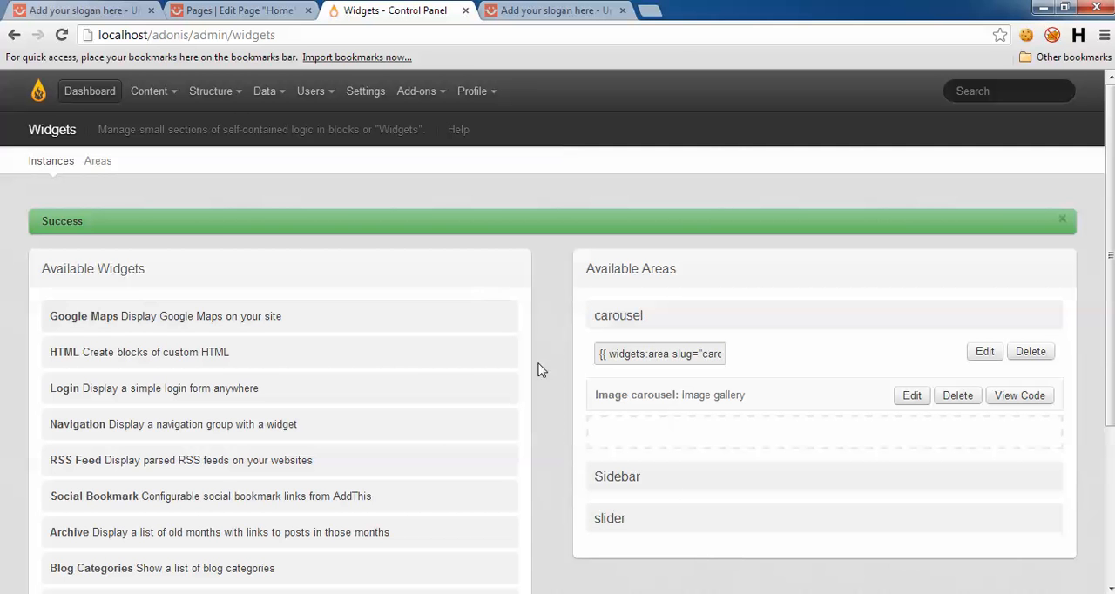
Step: Examine the carousel widget area tag in the page body of the adonis-demo Home page
left_click(235, 11)
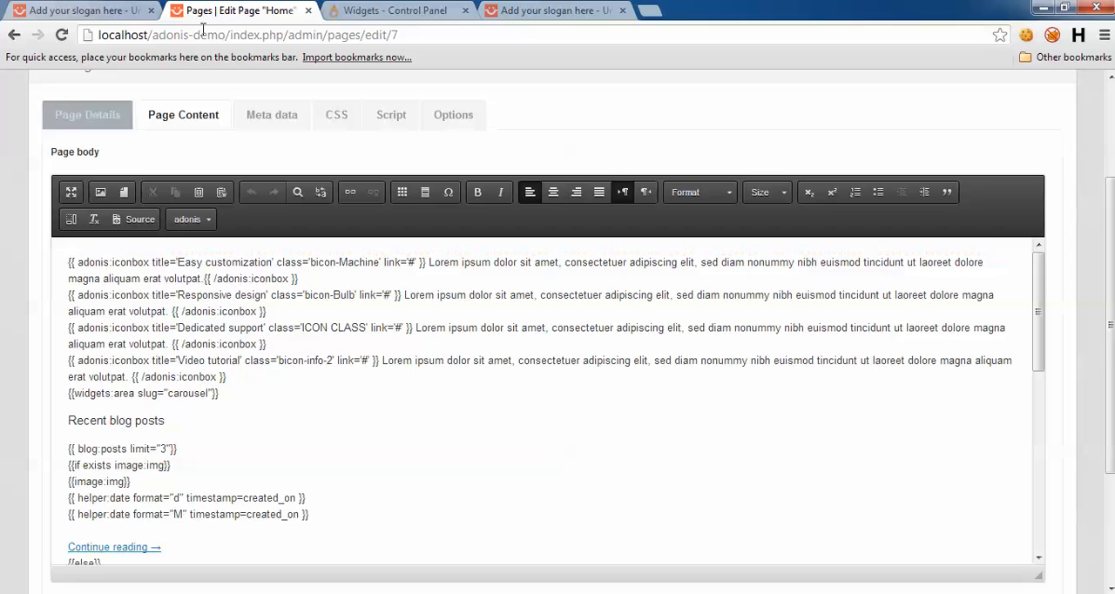
left_click_drag(155, 35, 223, 35)
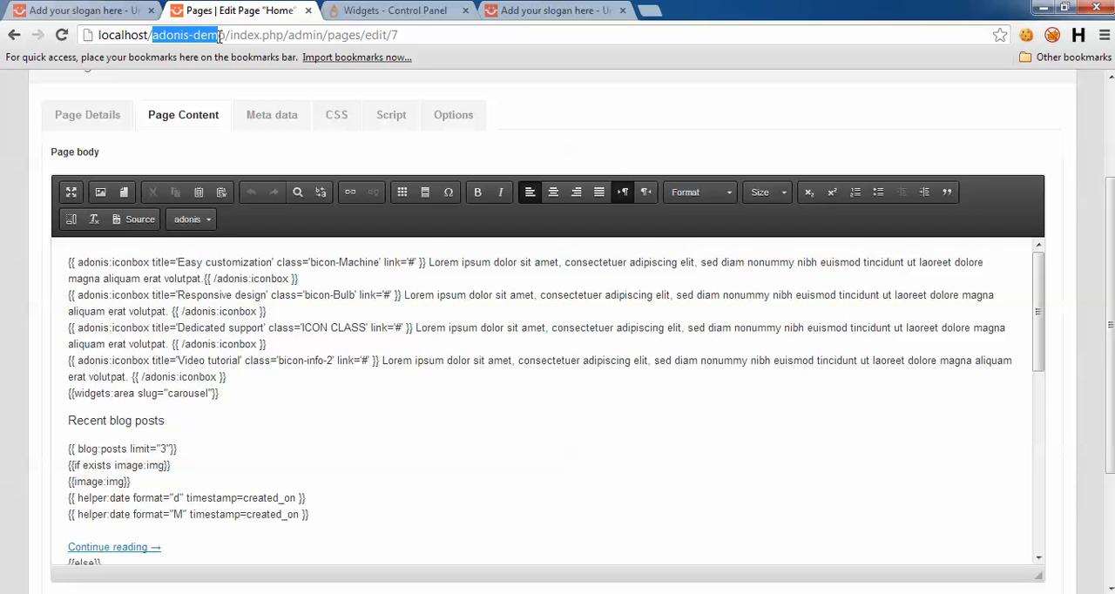
left_click(219, 36)
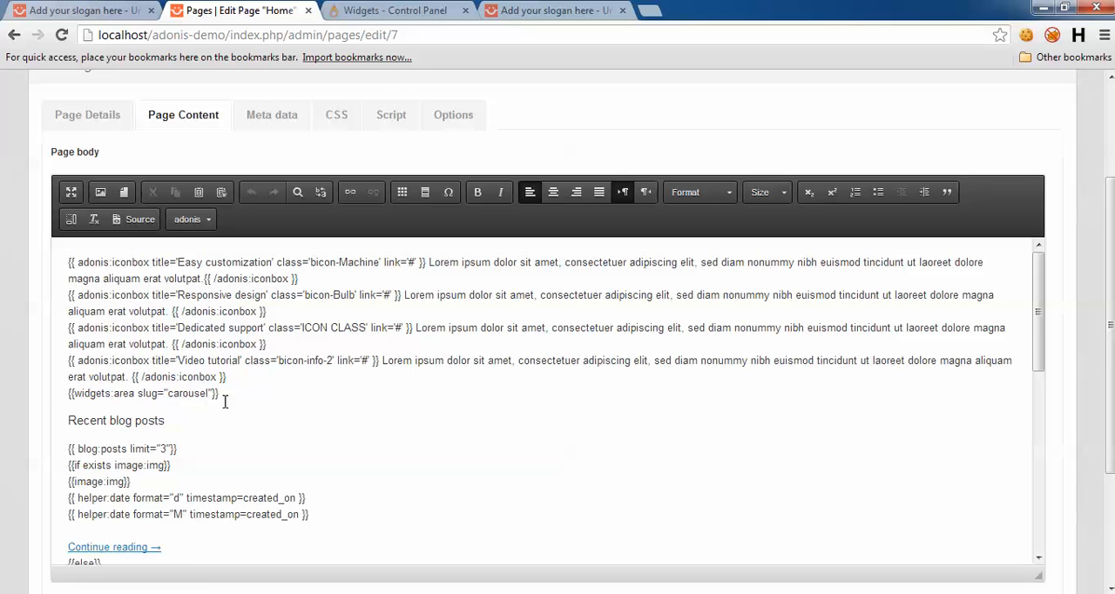
left_click_drag(230, 395, 96, 391)
triple_click(67, 400)
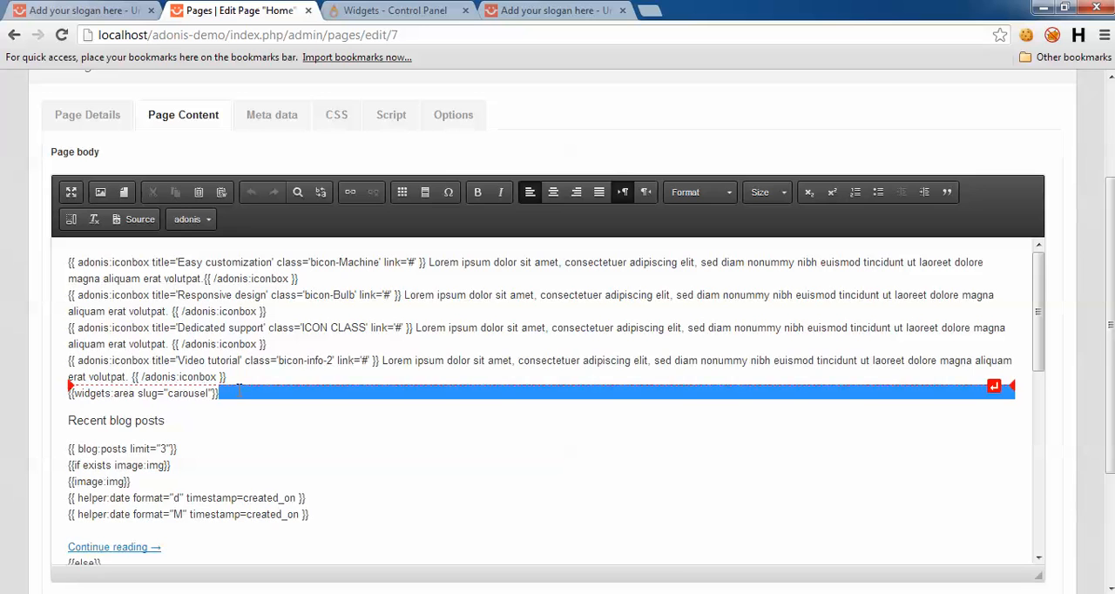
Step: Open the adonis site's Home page for editing and show its page content
left_click(383, 10)
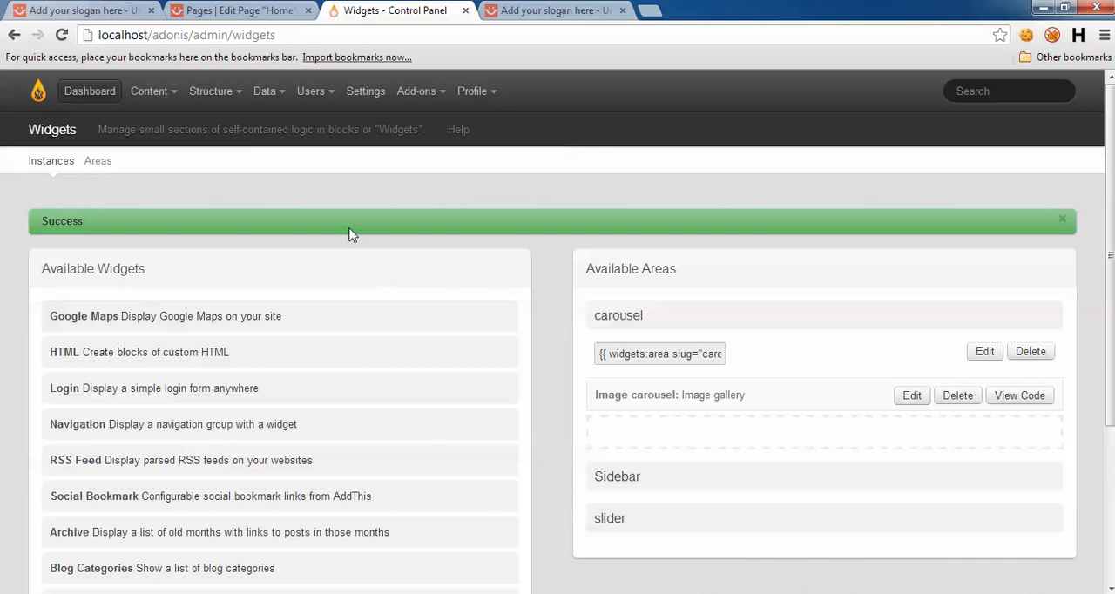
mouse_move(178, 106)
left_click(184, 234)
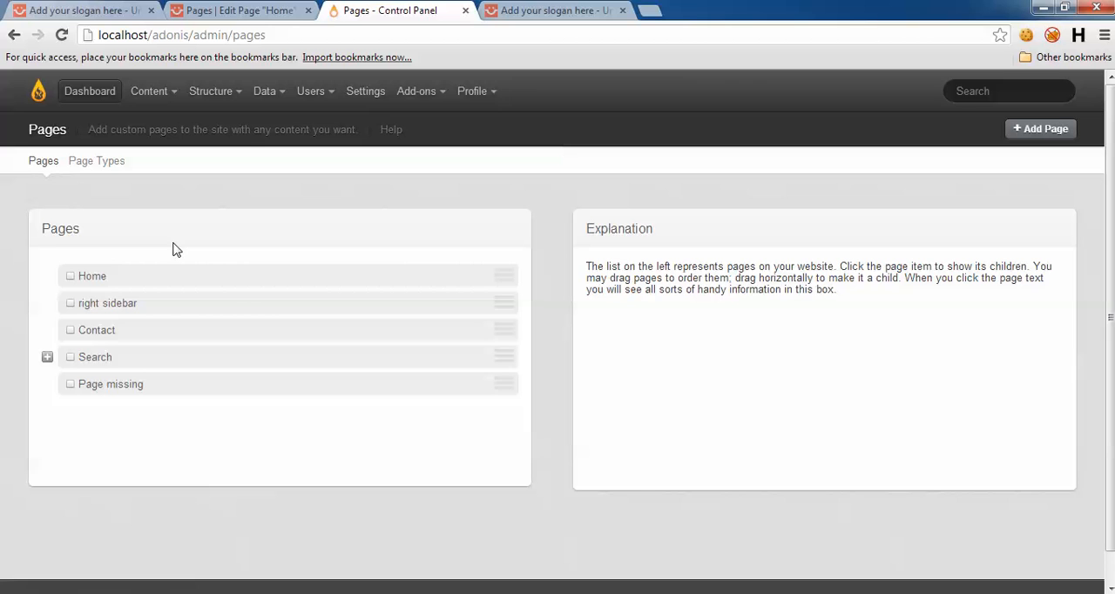
left_click(88, 278)
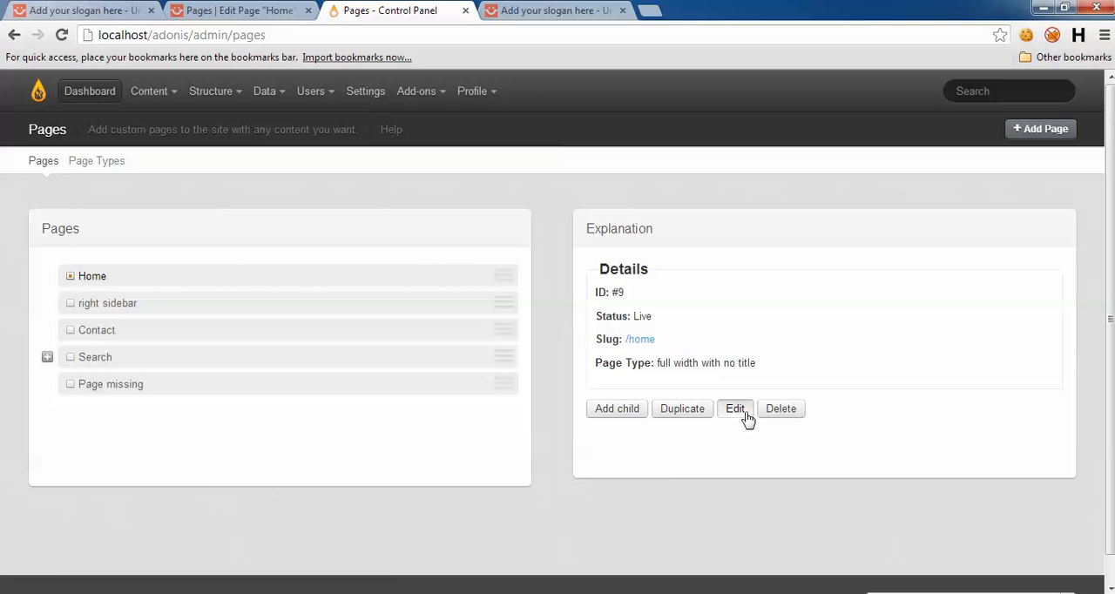
left_click(734, 410)
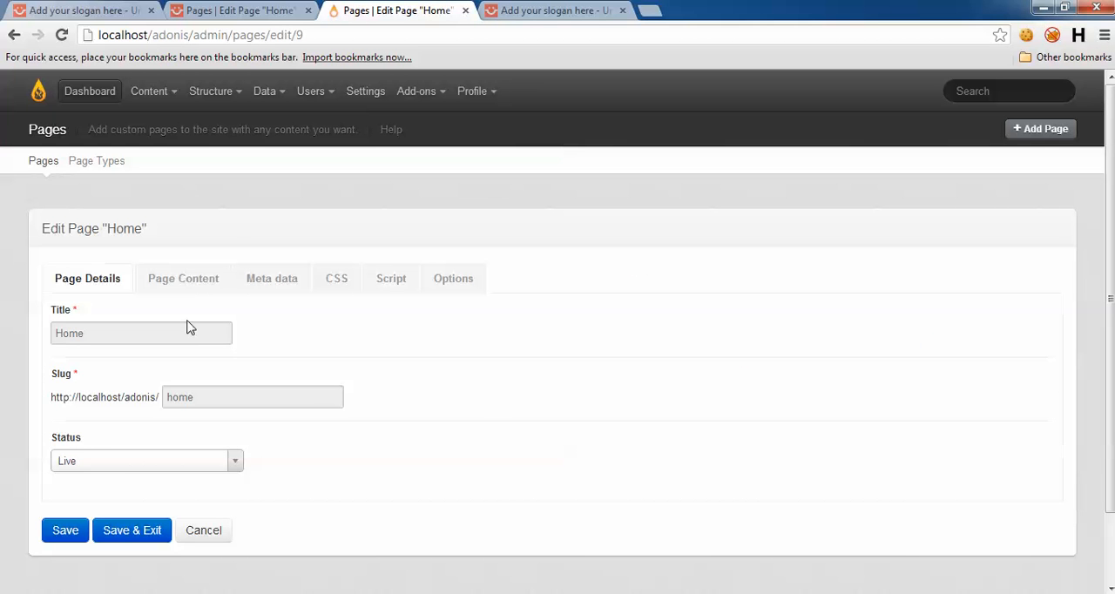
left_click(185, 279)
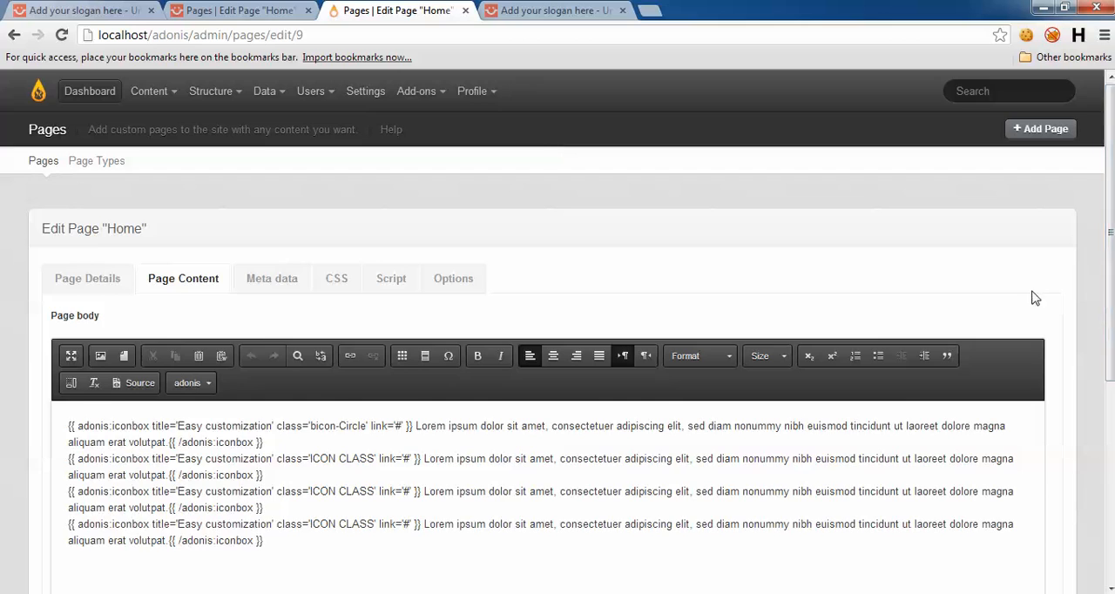
Step: Compare the adonis home page with the demo's home page, examining the carousel, blog posts and the demo's page body
left_click(265, 9)
left_click(513, 9)
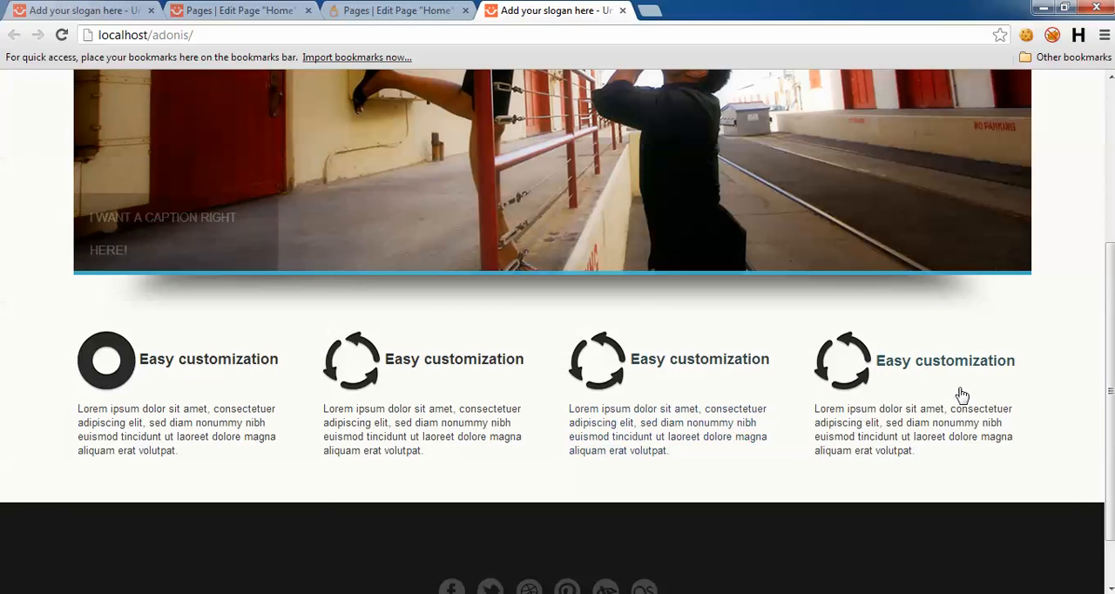
left_click(82, 9)
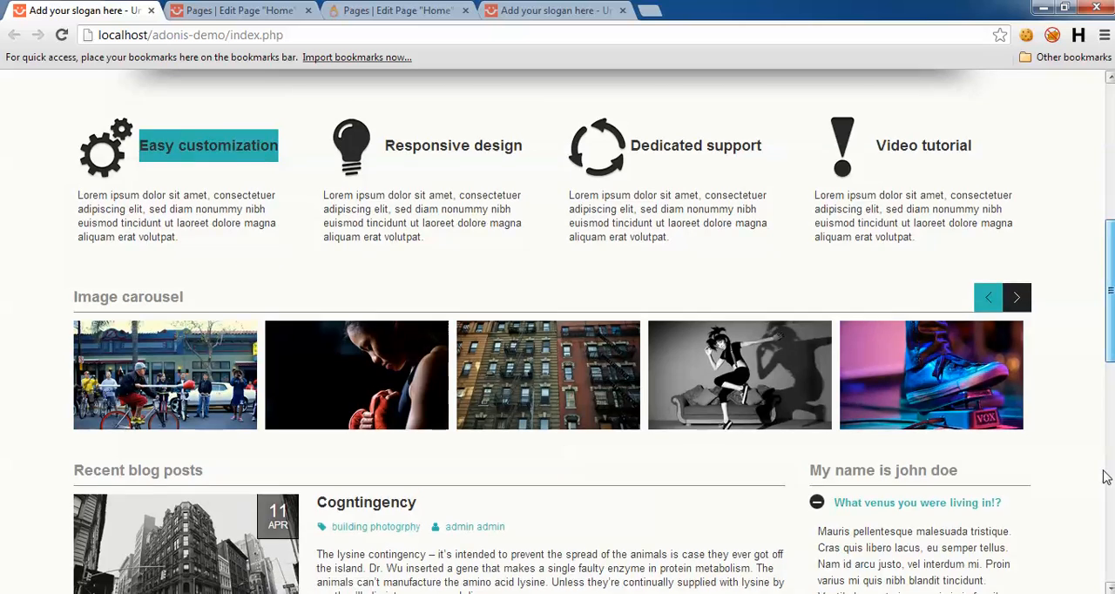
scroll(554, 326, "down", 8)
scroll(553, 325, "up", 5)
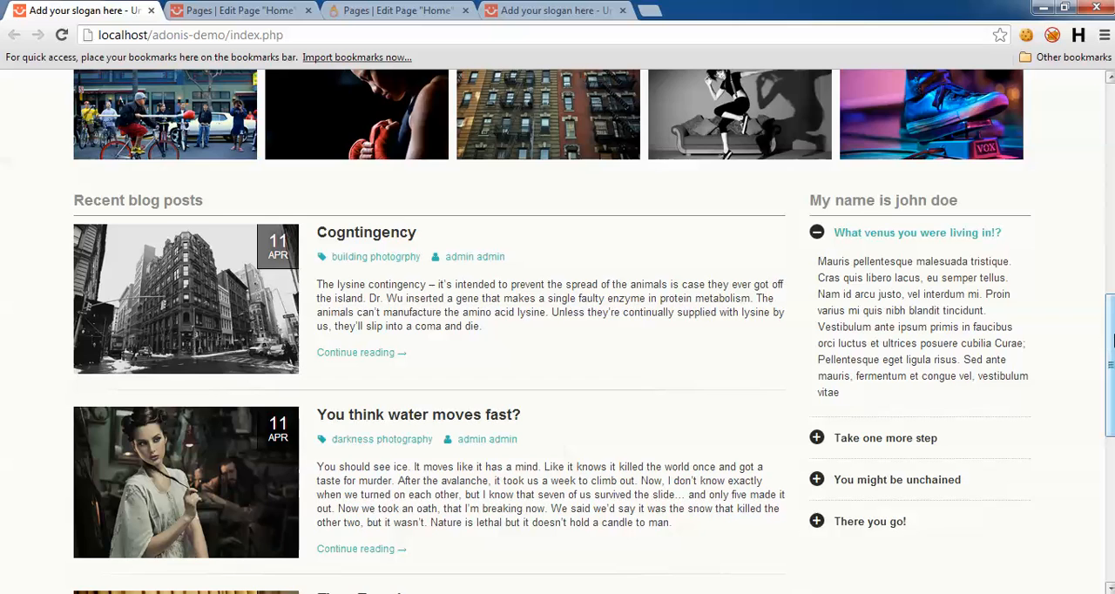
left_click_drag(1112, 341, 1112, 130)
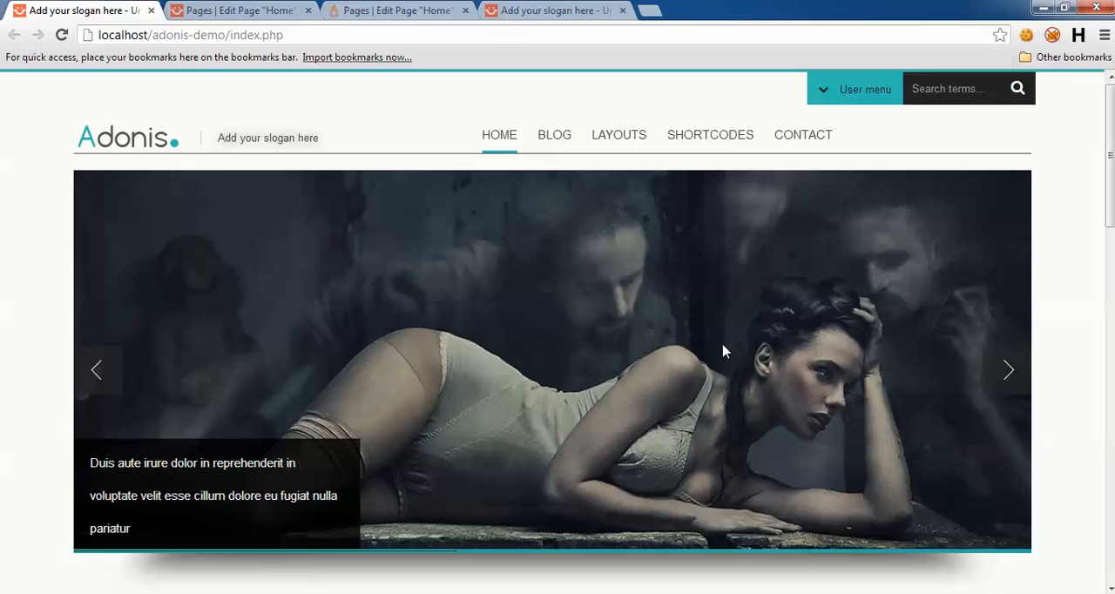
left_click_drag(1110, 162, 1109, 348)
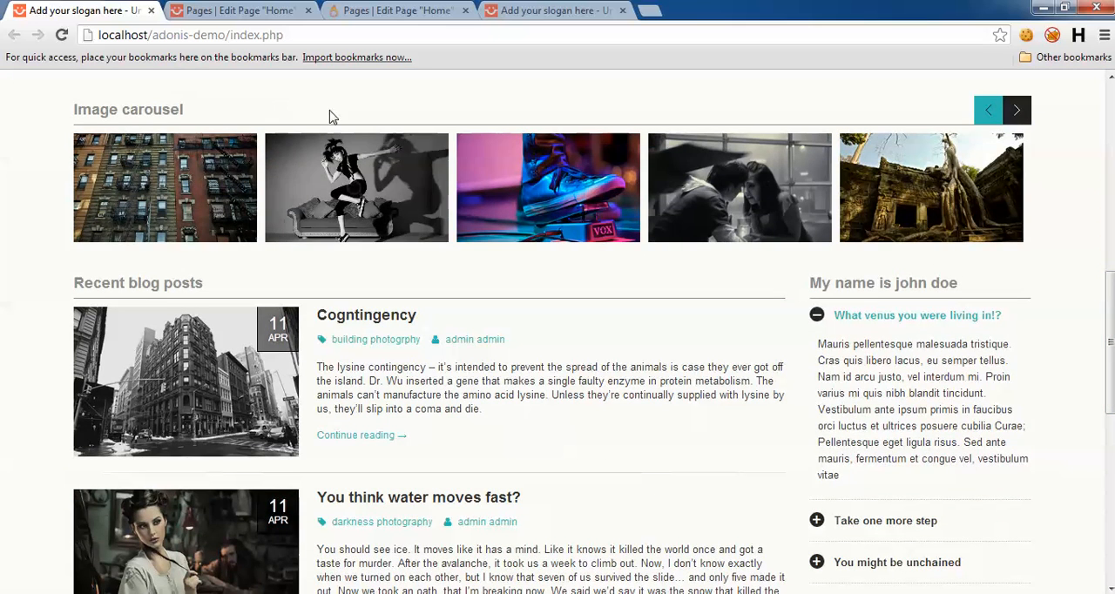
left_click(224, 9)
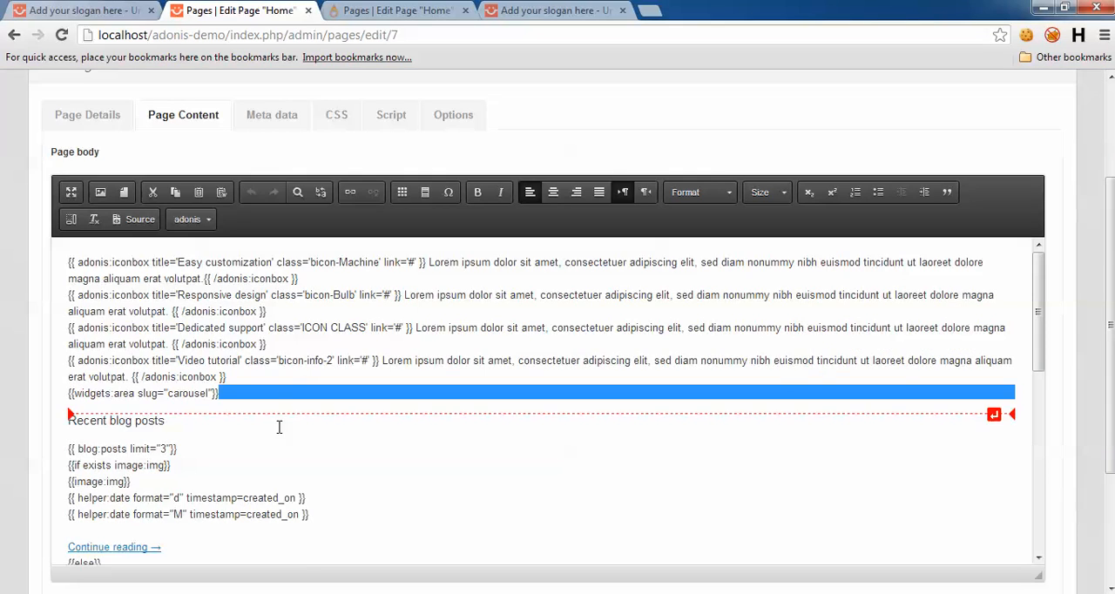
Step: Add an empty div with class "row-fluid" below the iconbox row in the source of the adonis site's Home page body
left_click(396, 9)
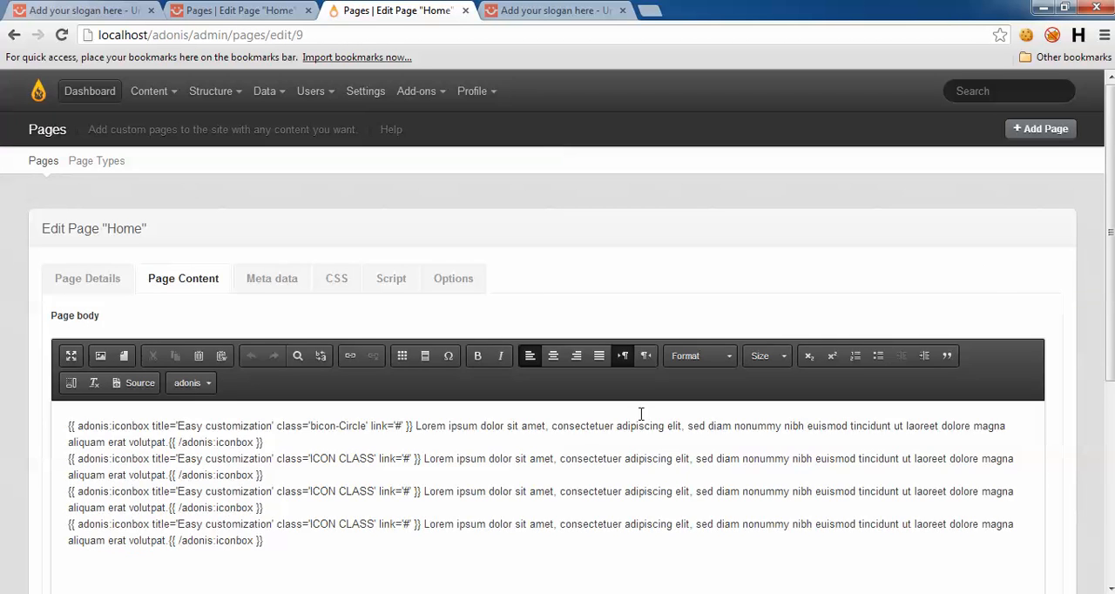
left_click_drag(1110, 233, 1110, 316)
left_click(313, 408)
left_click(140, 243)
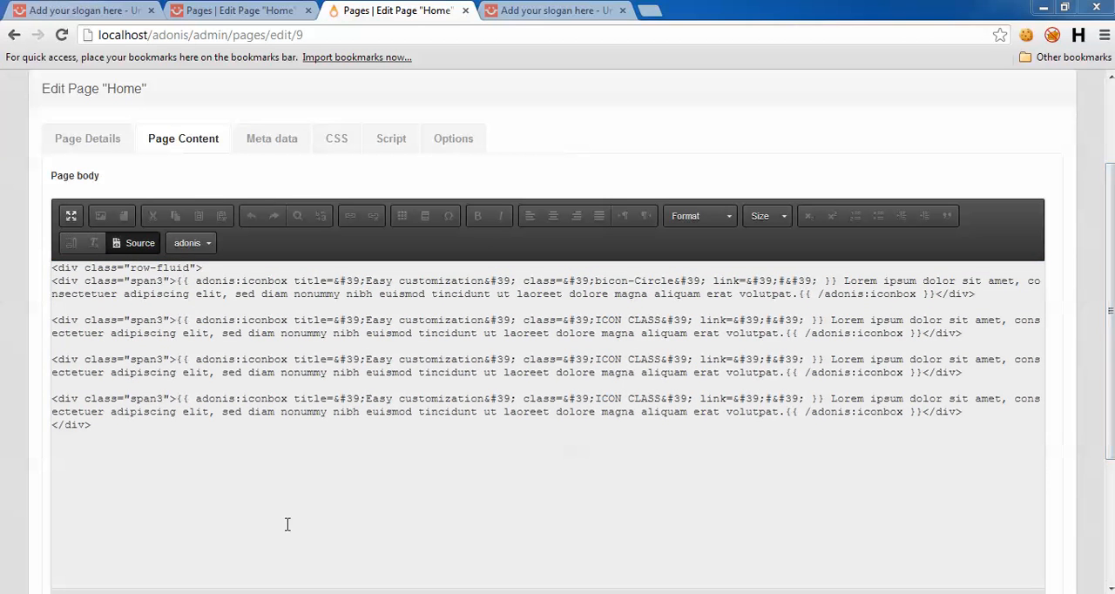
left_click(125, 426)
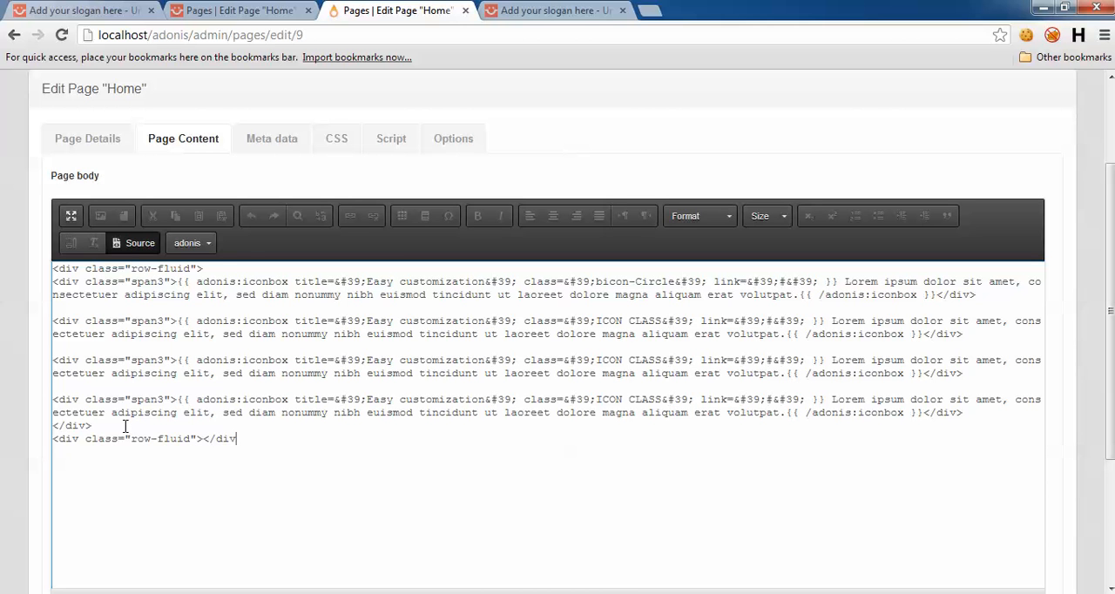
key("Return")
key("Return")
key("Return")
key("Return")
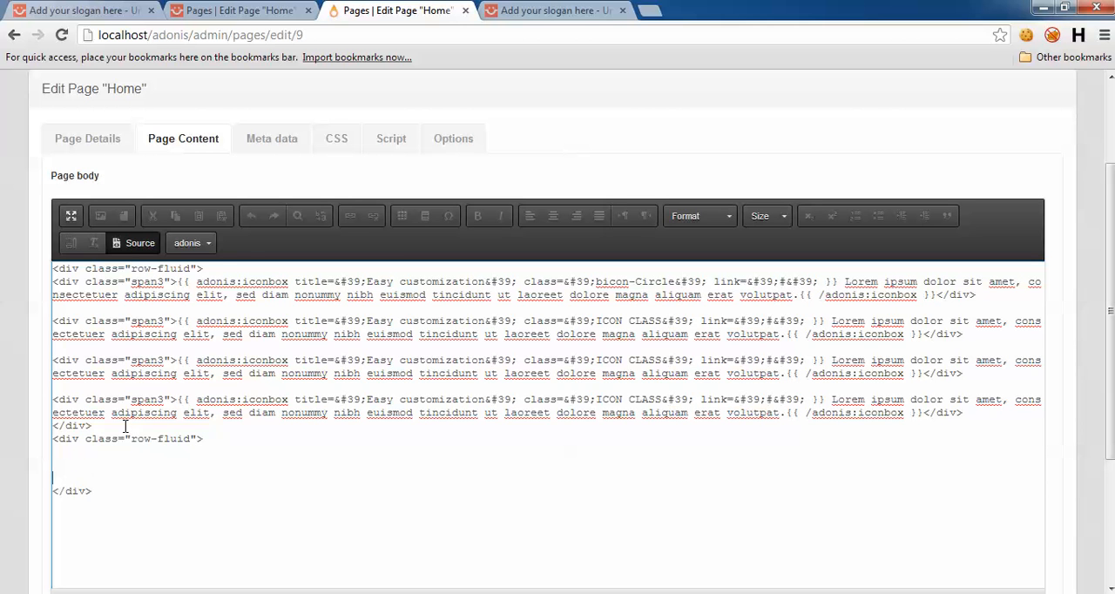
key("BackSpace")
key("BackSpace")
Step: Copy the {{widgets:area slug="carousel"}} tag from the demo's Home page body into the new row-fluid div on the adonis Home page
key("ctrl+shift+Tab")
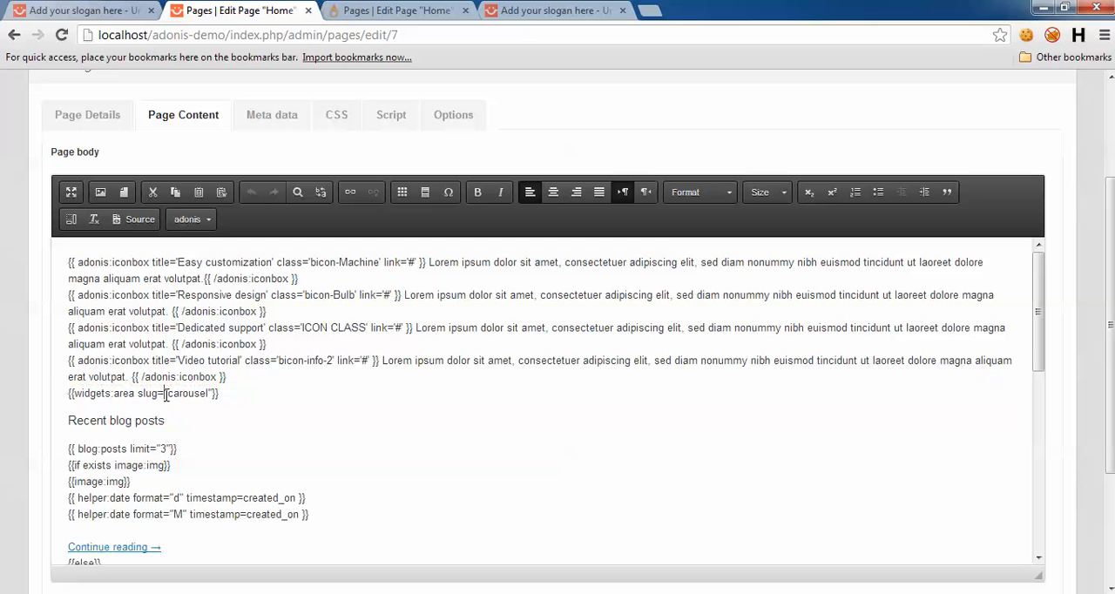
triple_click(166, 395)
left_click(167, 395)
left_click_drag(68, 393, 219, 393)
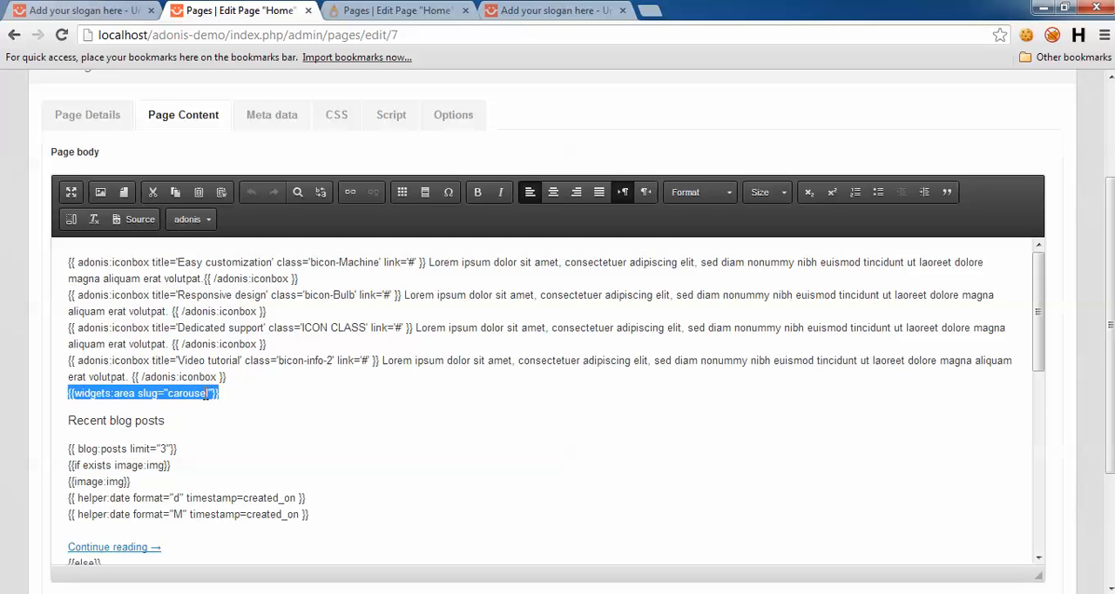
right_click(207, 393)
left_click(246, 423)
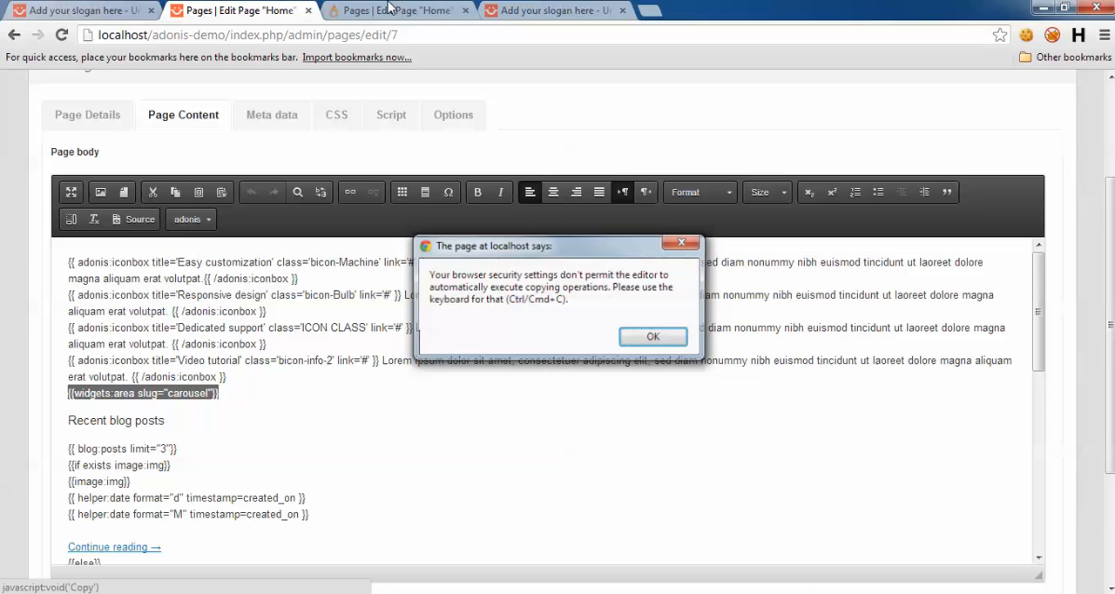
left_click(655, 339)
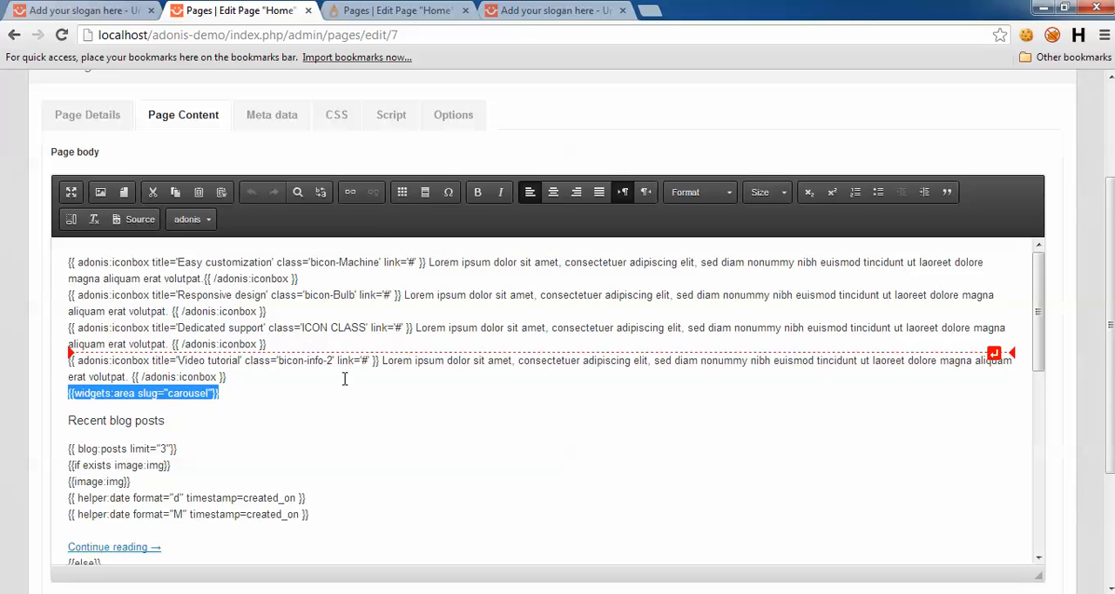
left_click(383, 10)
left_click(218, 454)
key("ctrl+v")
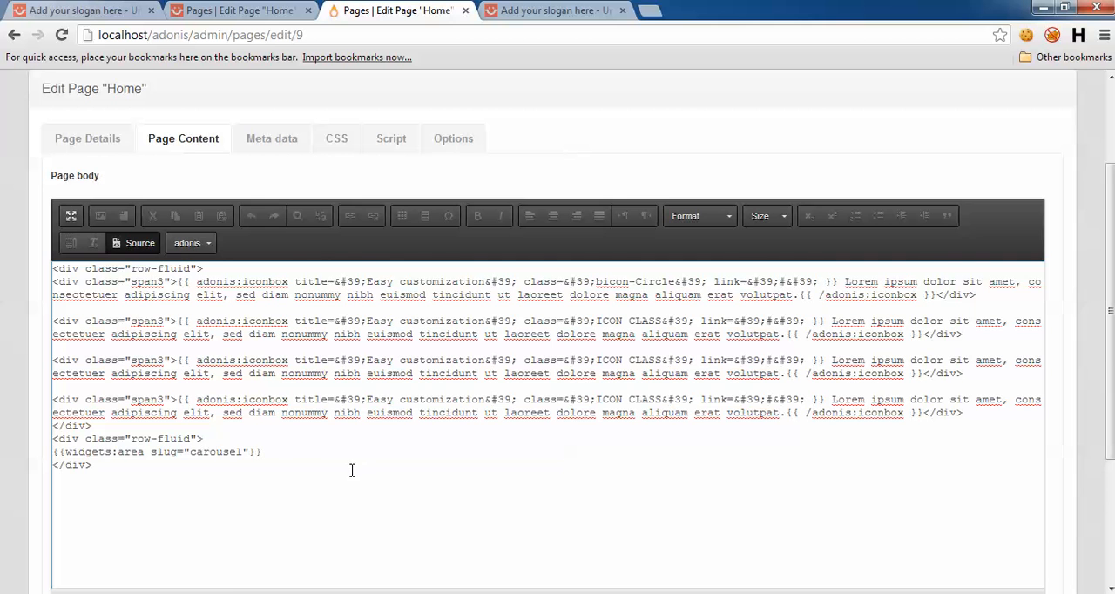
Step: Examine the demo Home page's source and front end for the section classes and the spacing between the iconbox and carousel rows
scroll(3, 419, "down", 1)
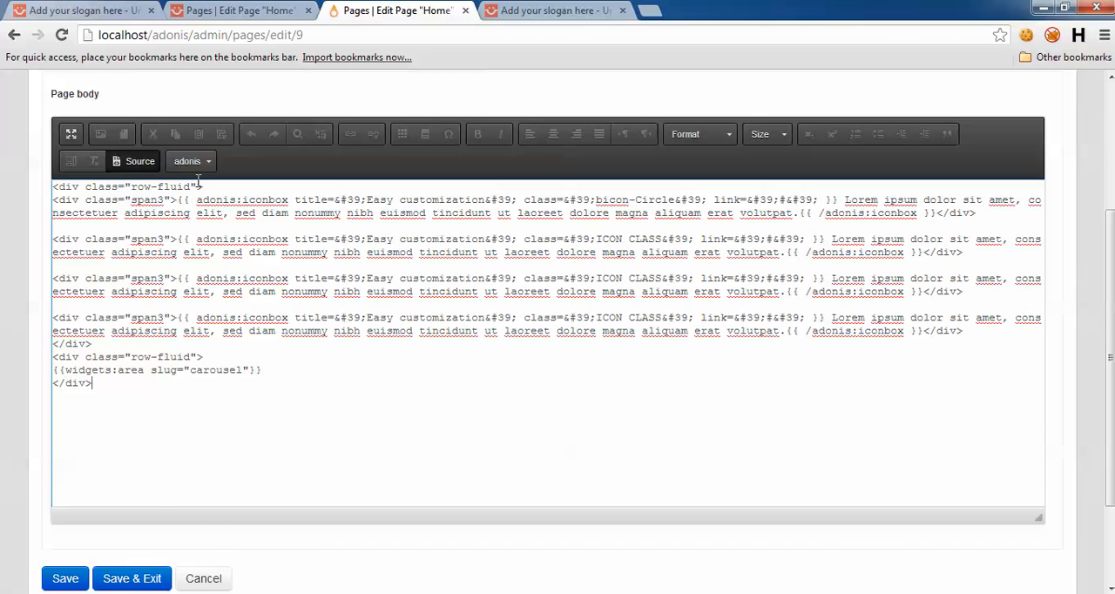
left_click(275, 11)
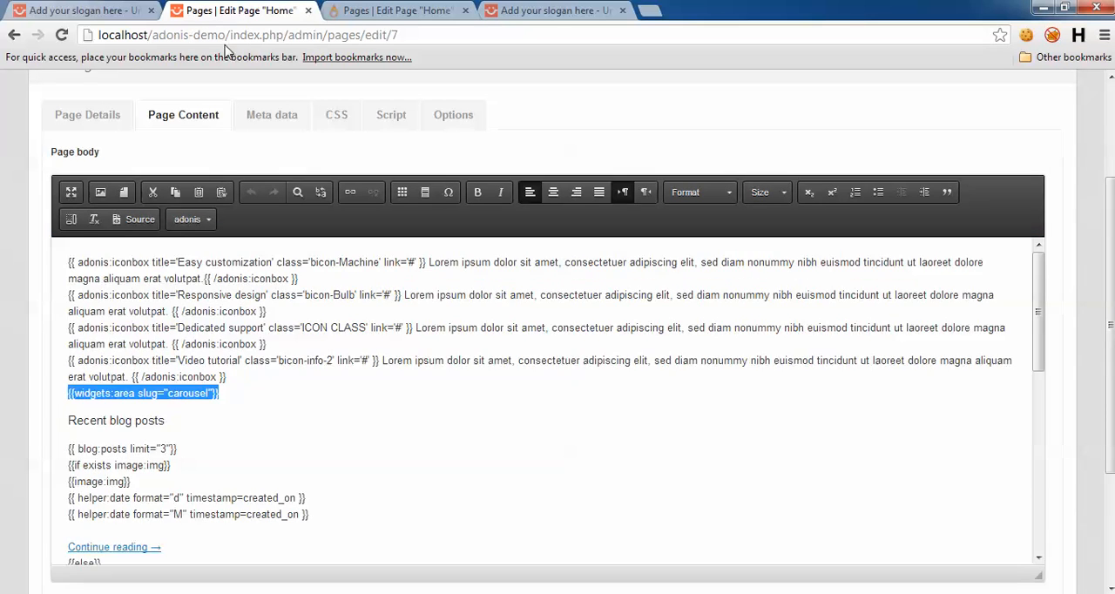
left_click(140, 219)
scroll(218, 344, "up", 1)
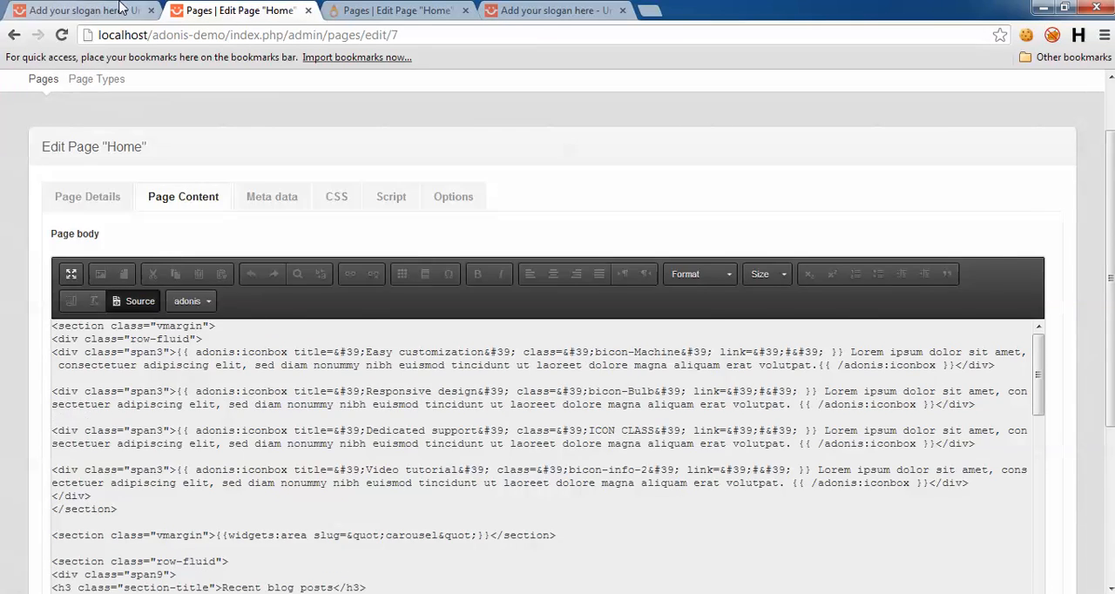
left_click(120, 9)
scroll(18, 305, "up", 3)
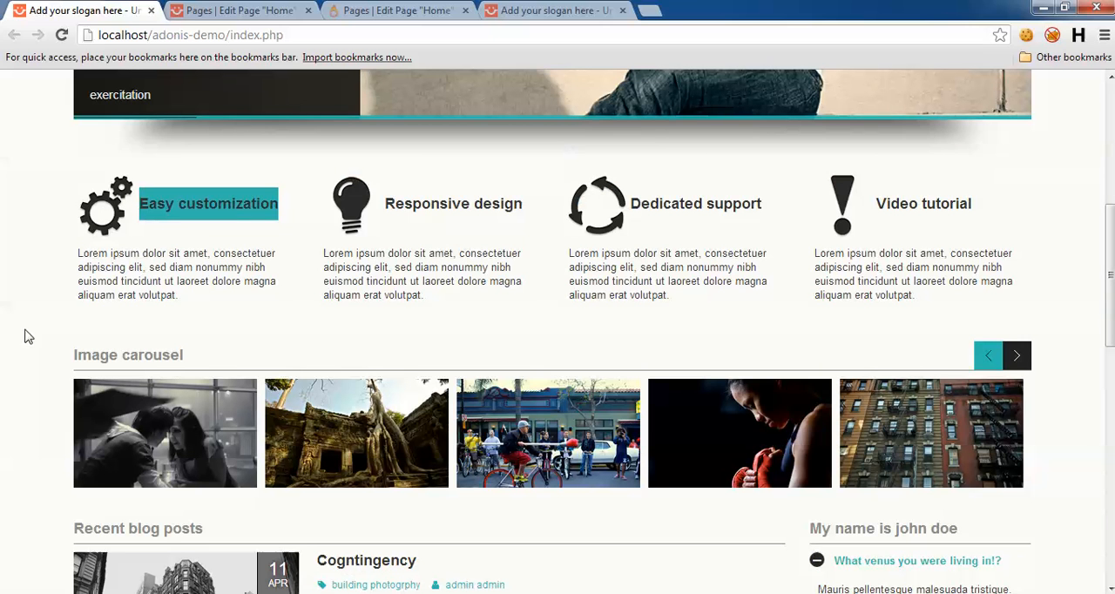
left_click_drag(79, 338, 131, 337)
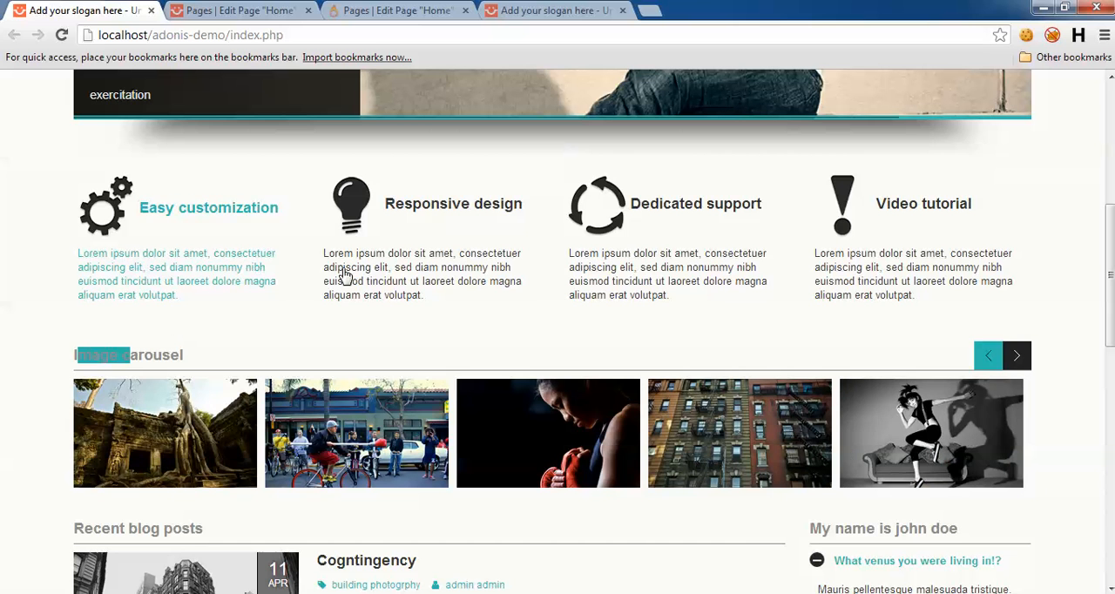
left_click(253, 11)
Step: Add the vmargin class to the row-fluid divs in the adonis page source and save the Home page
left_click(394, 11)
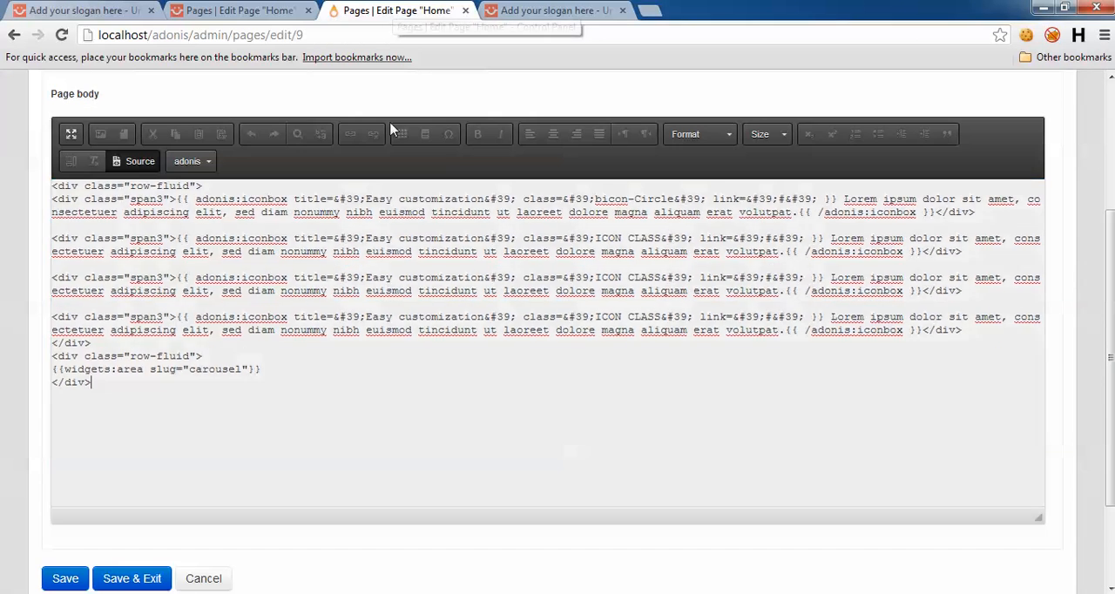
left_click(194, 186)
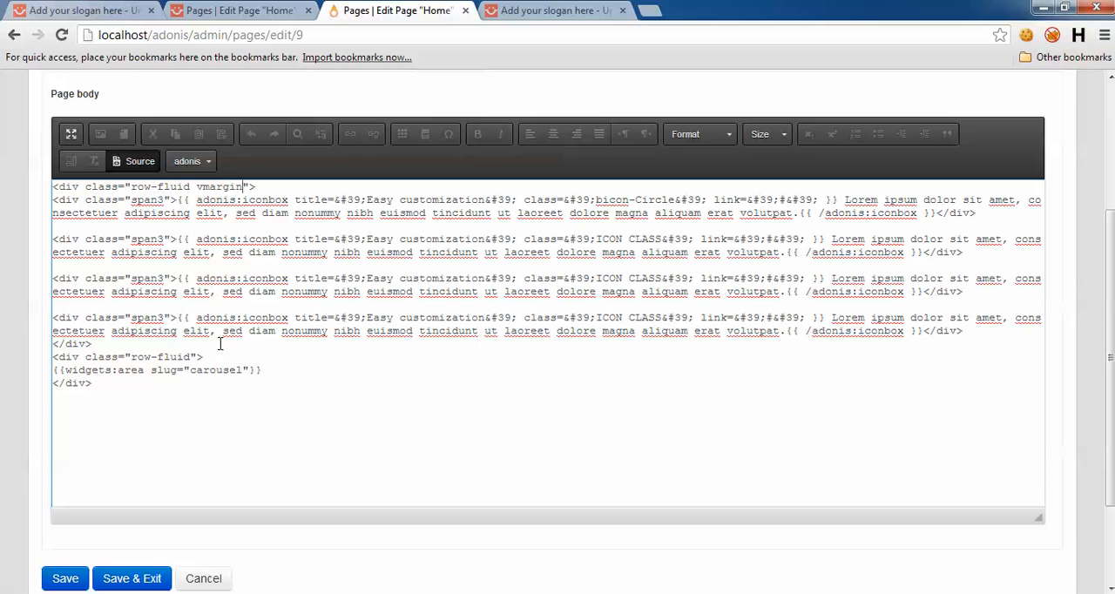
left_click(188, 359)
scroll(106, 423, "down", 2)
left_click(66, 497)
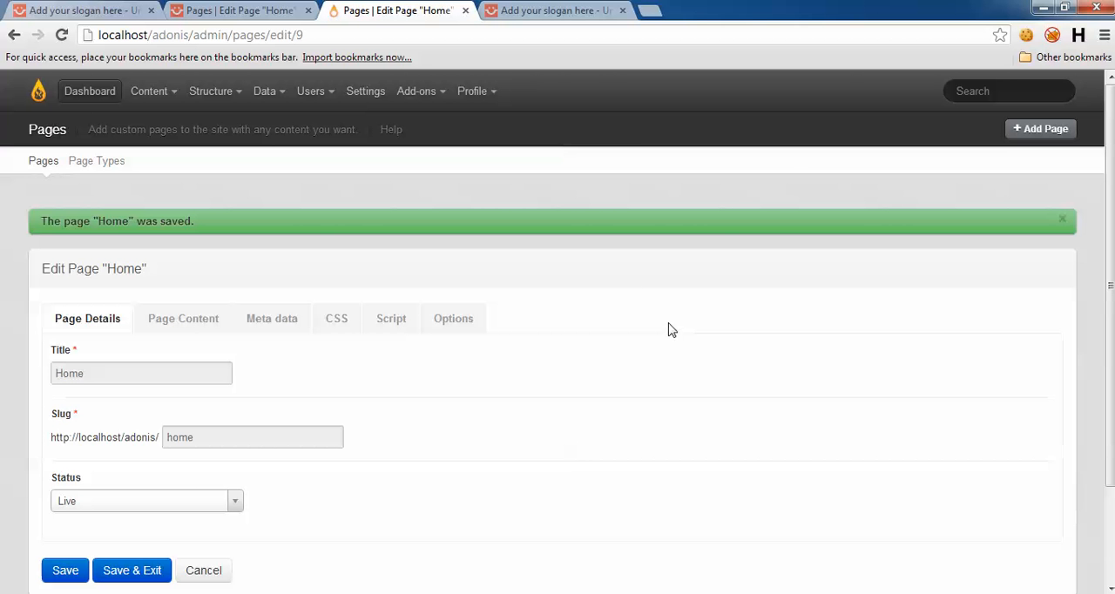
Step: Reload the adonis site's front-end home page and inspect the image gallery row below the iconboxes
left_click(556, 10)
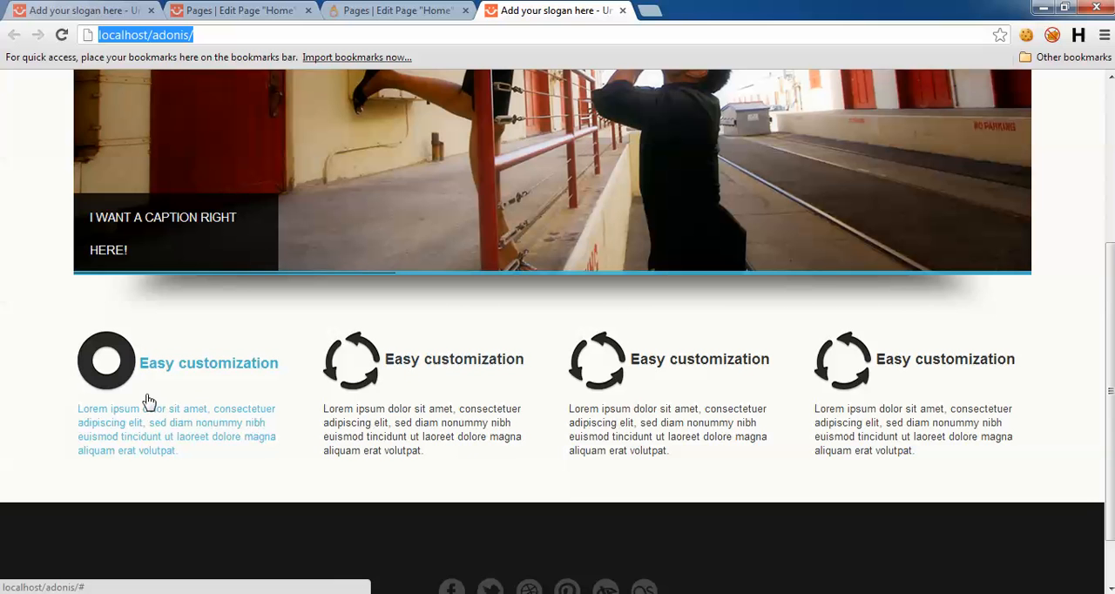
left_click(113, 340)
left_click(113, 345)
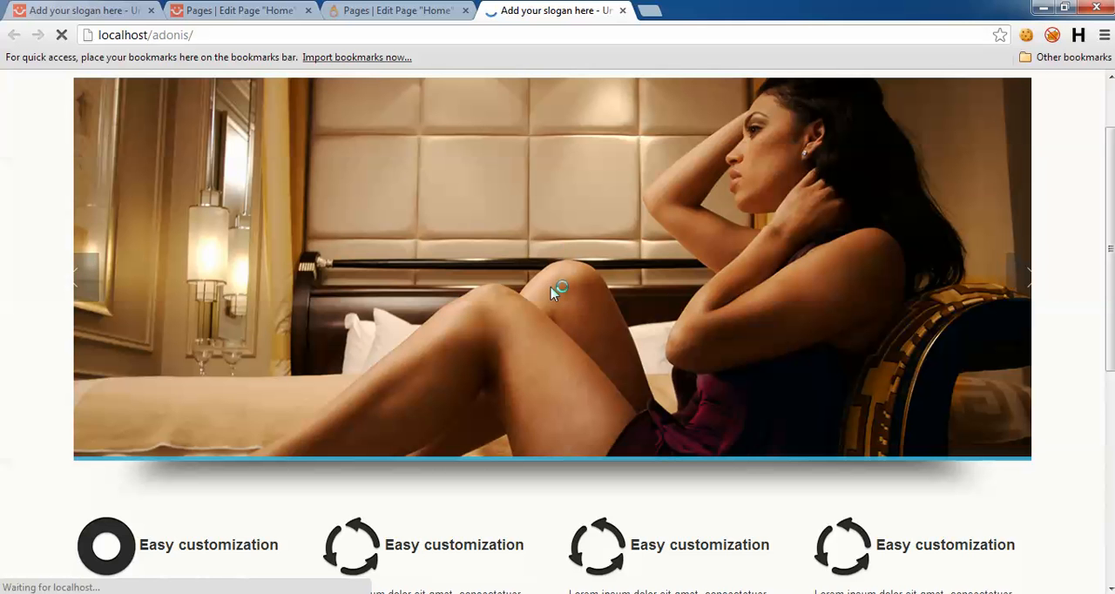
scroll(592, 316, "down", 5)
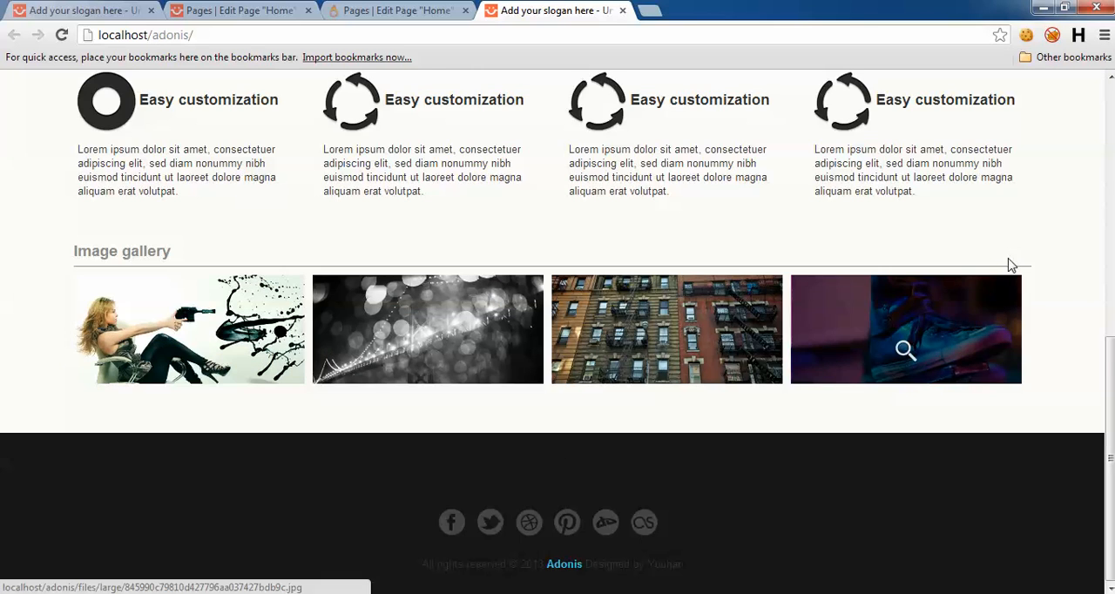
left_click_drag(1103, 355, 1104, 99)
left_click(1111, 349)
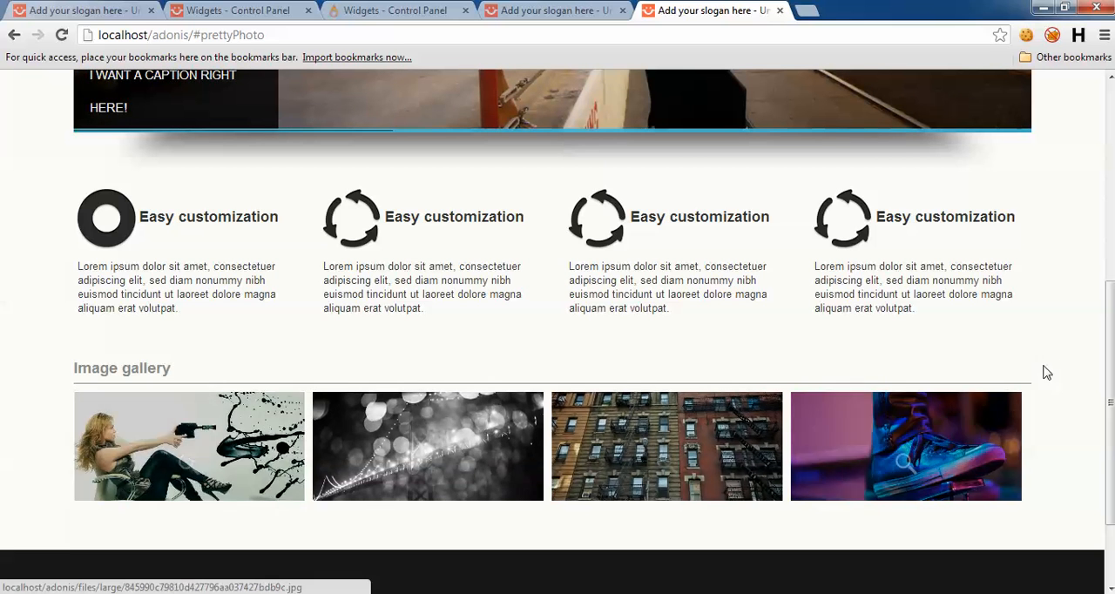
Step: Compare the image gallery on the adonis front end with the carousel area on the Widgets page
left_click(567, 7)
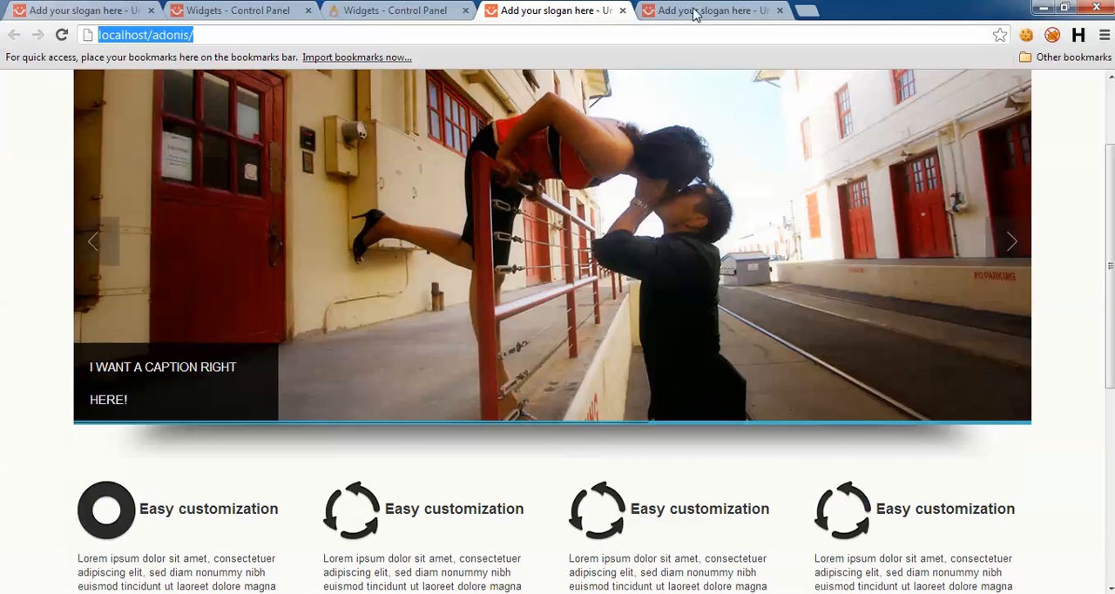
left_click(363, 8)
scroll(965, 378, "up", 3)
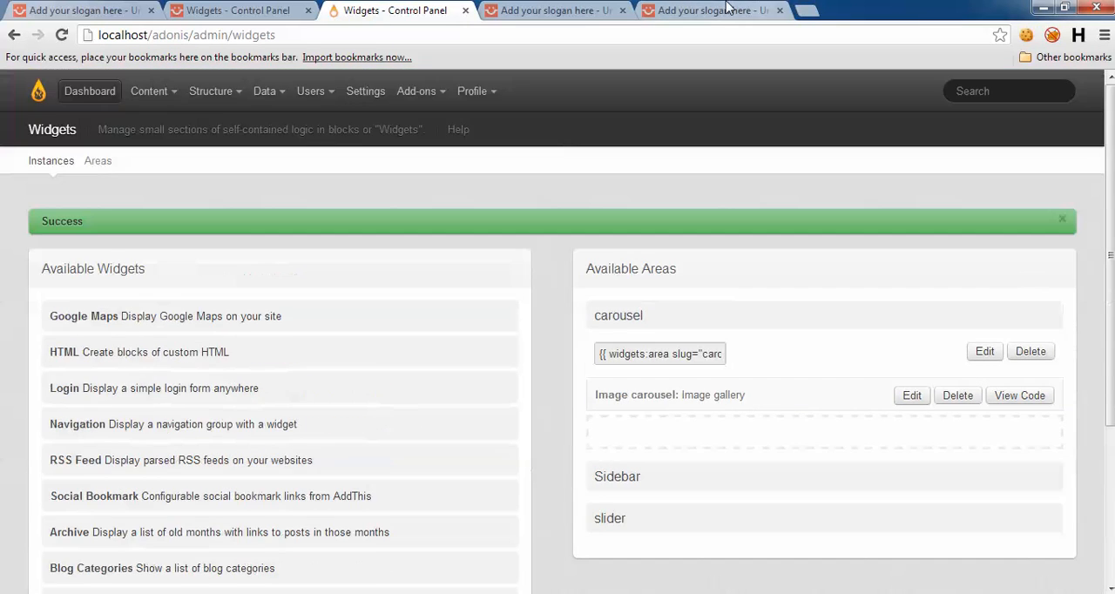
left_click(726, 8)
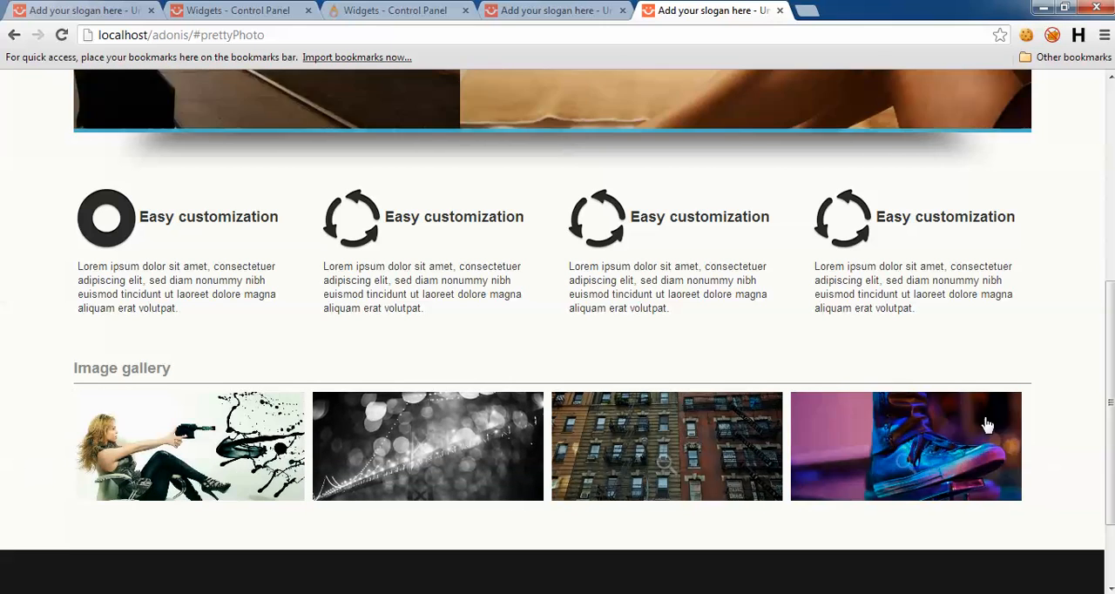
left_click(531, 11)
Step: Open the slide management of the image carousel slider in the adonis site's PMaker and show its current slides
left_click(394, 9)
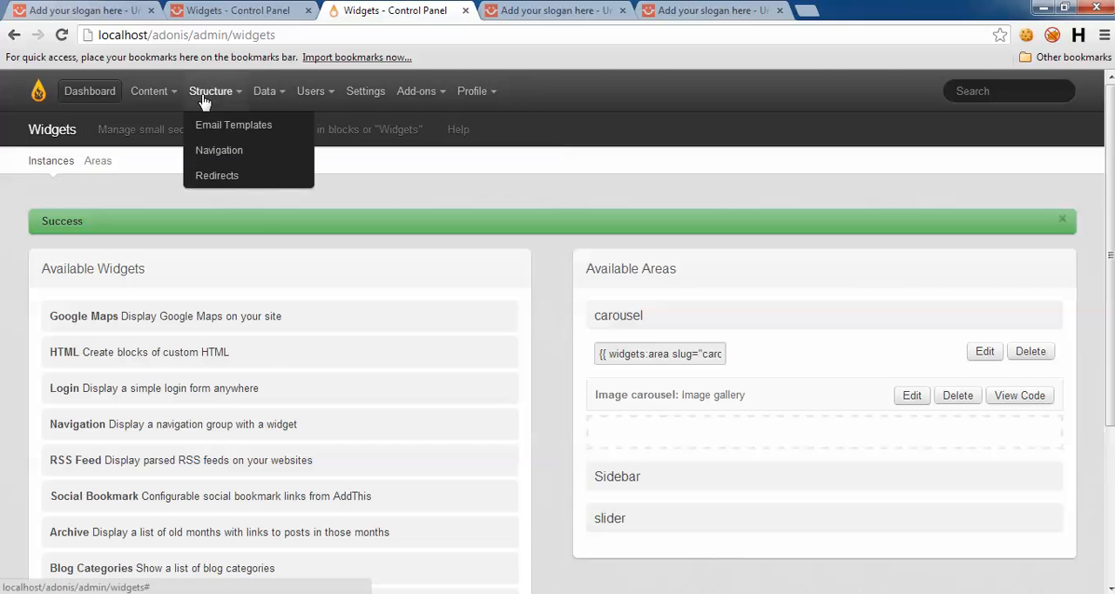
mouse_move(149, 92)
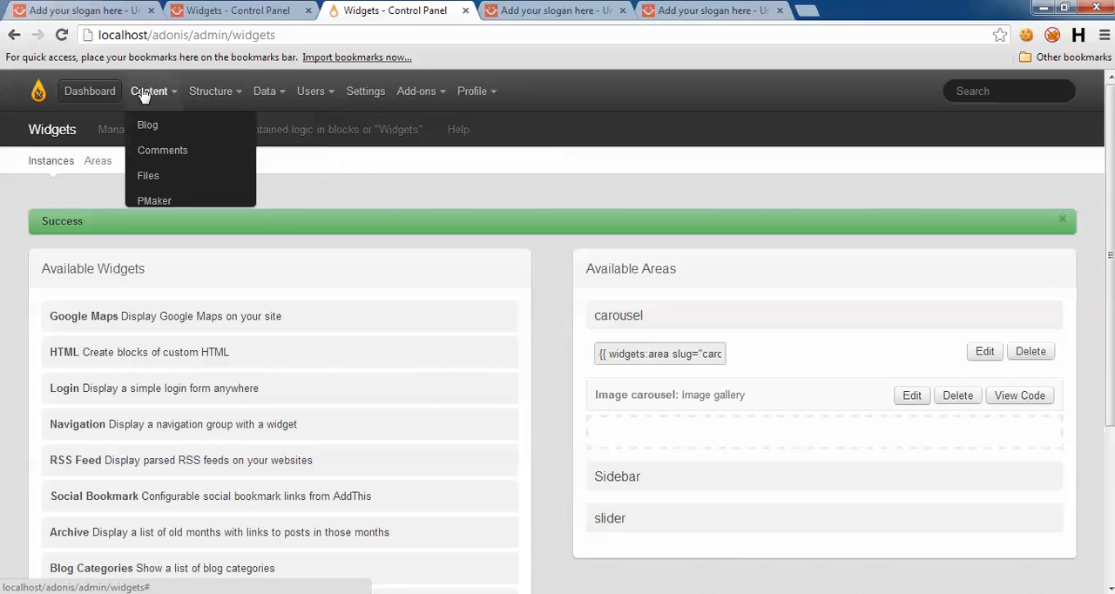
left_click(174, 209)
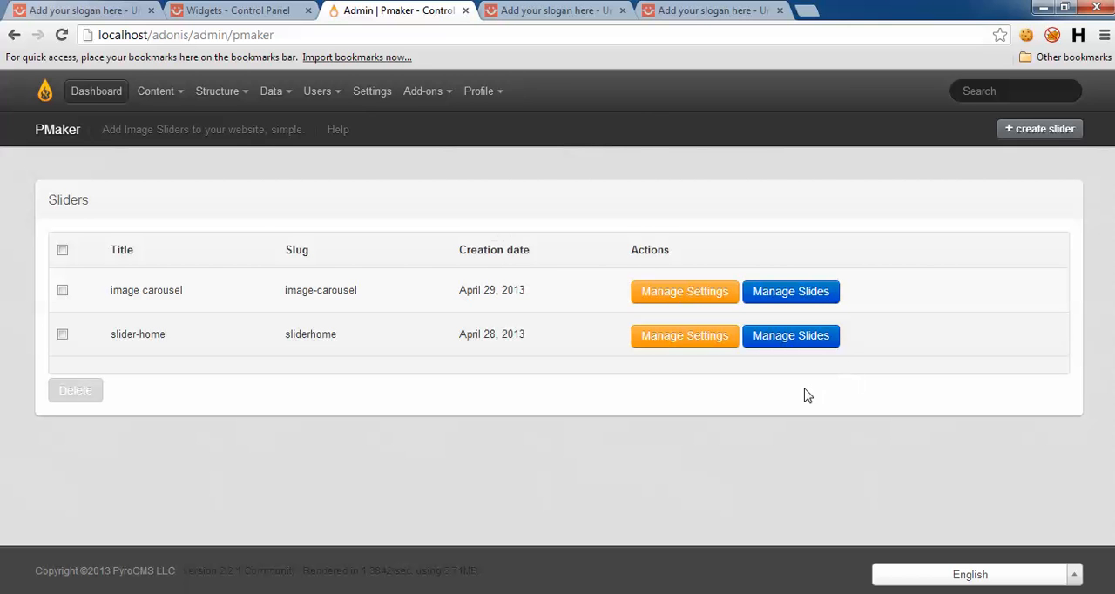
left_click(794, 291)
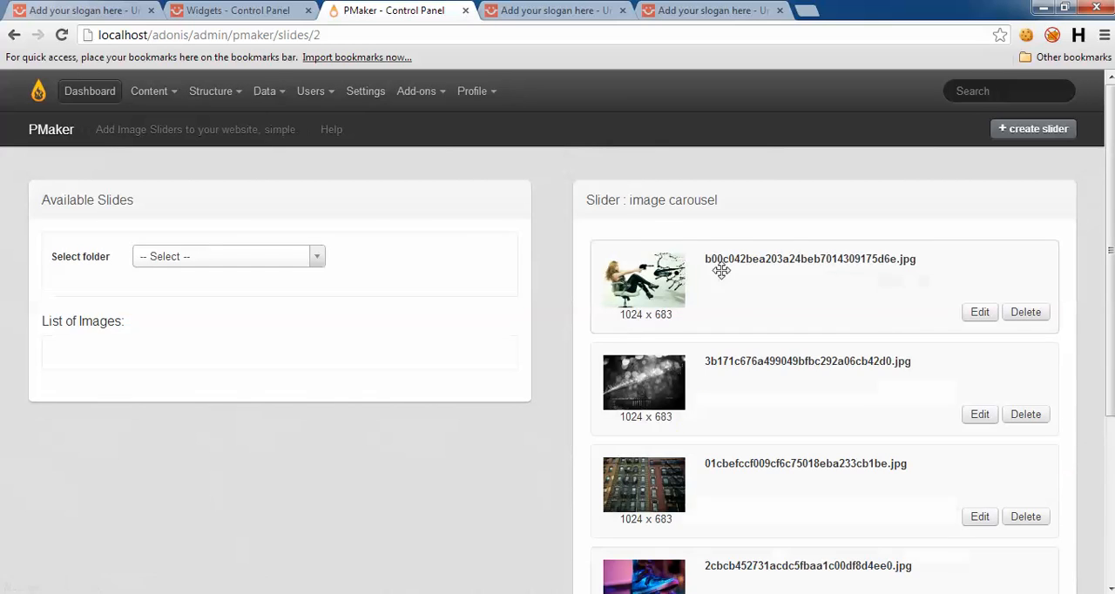
scroll(909, 375, "down", 1)
scroll(853, 293, "down", 1)
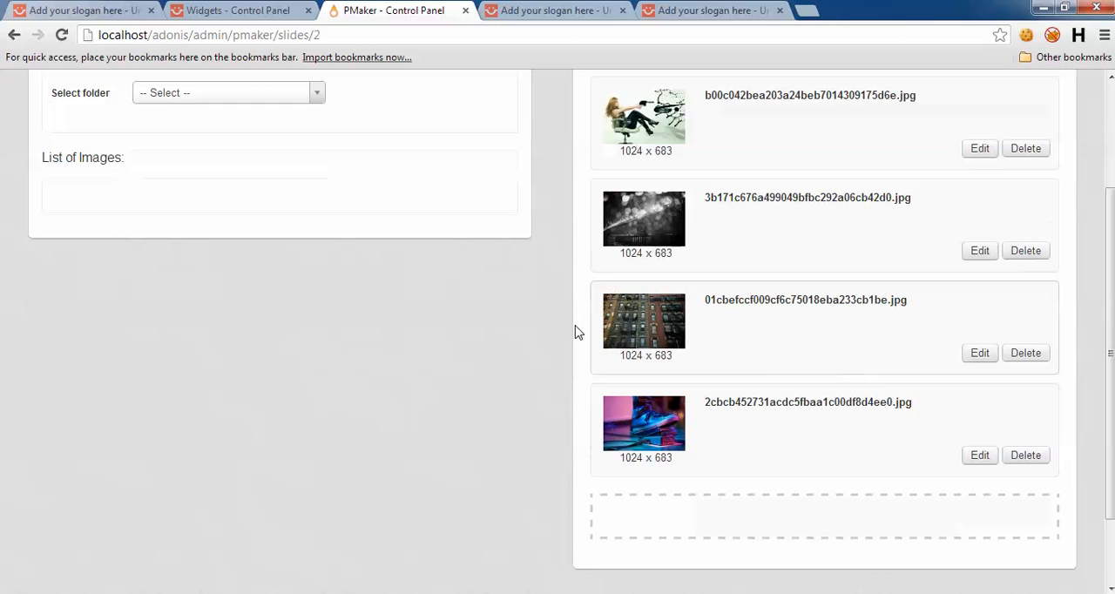
Step: Choose the carousel folder as image source and add the white-dressed woman portrait and the record shelves photo to the image carousel slider
left_click(199, 96)
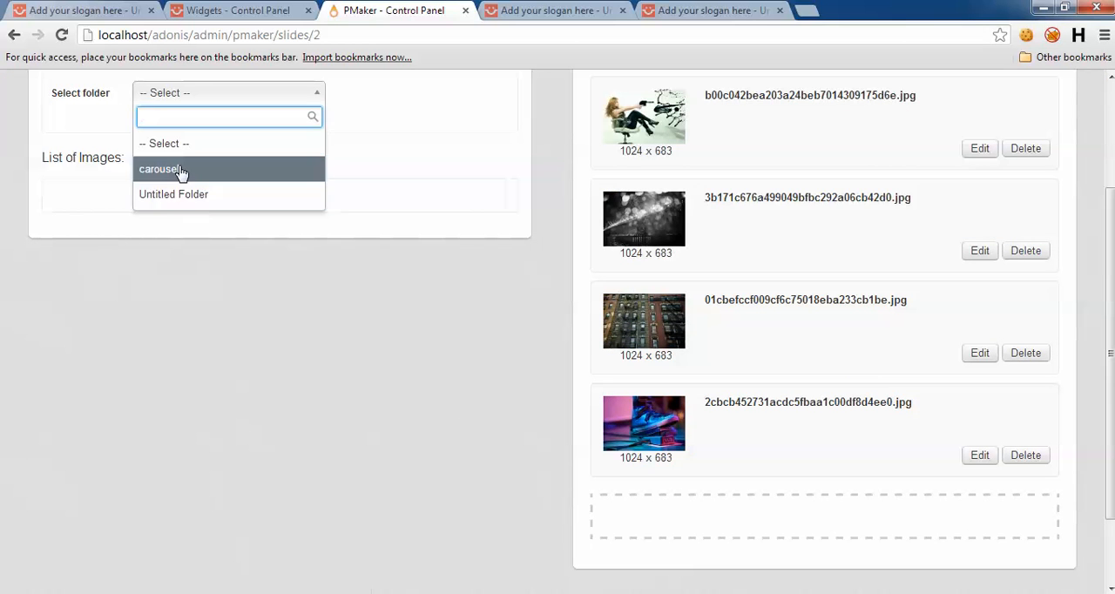
left_click(199, 171)
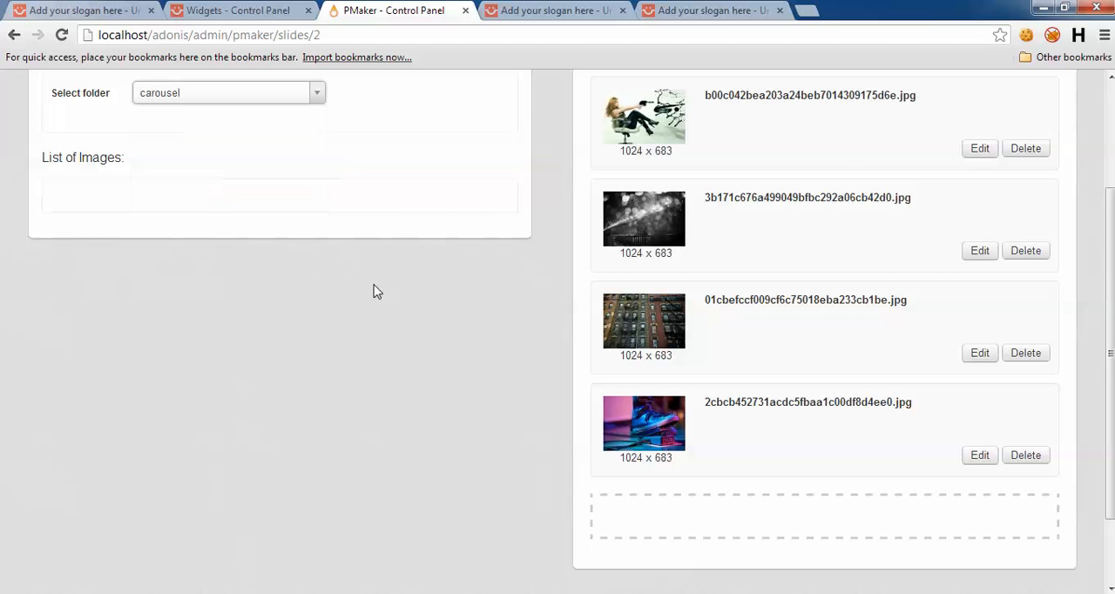
scroll(449, 346, "down", 1)
left_click_drag(310, 292, 653, 450)
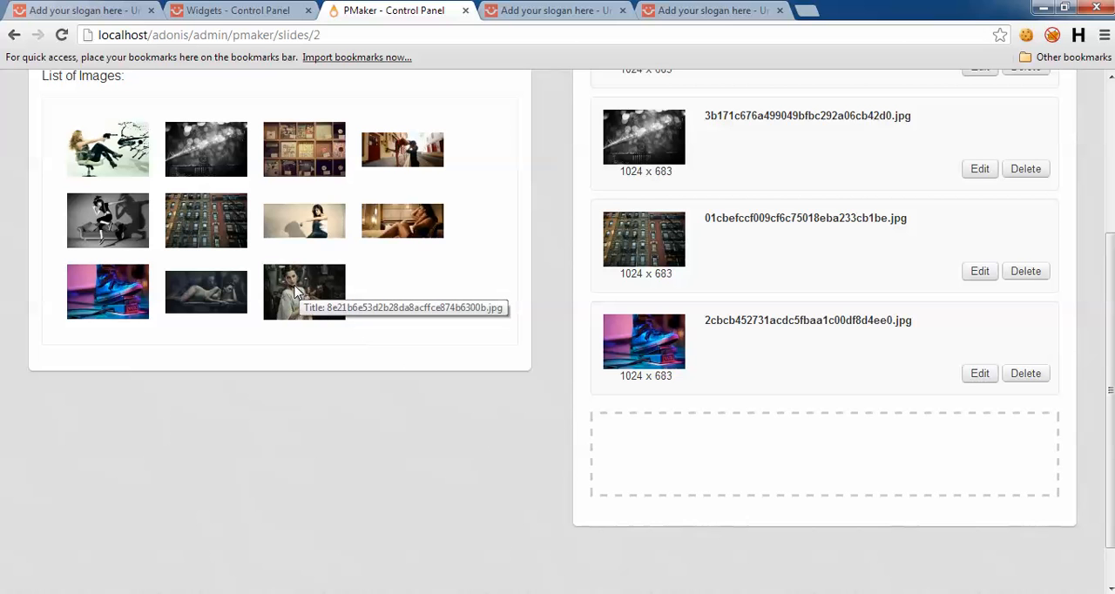
left_click_drag(294, 153, 679, 577)
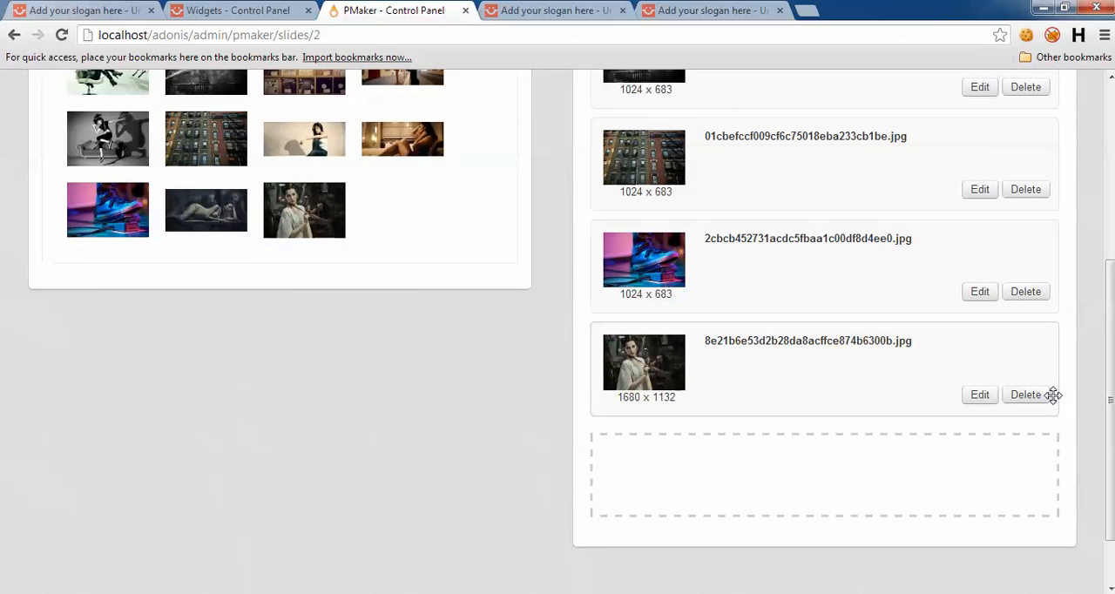
left_click_drag(98, 237, 677, 449)
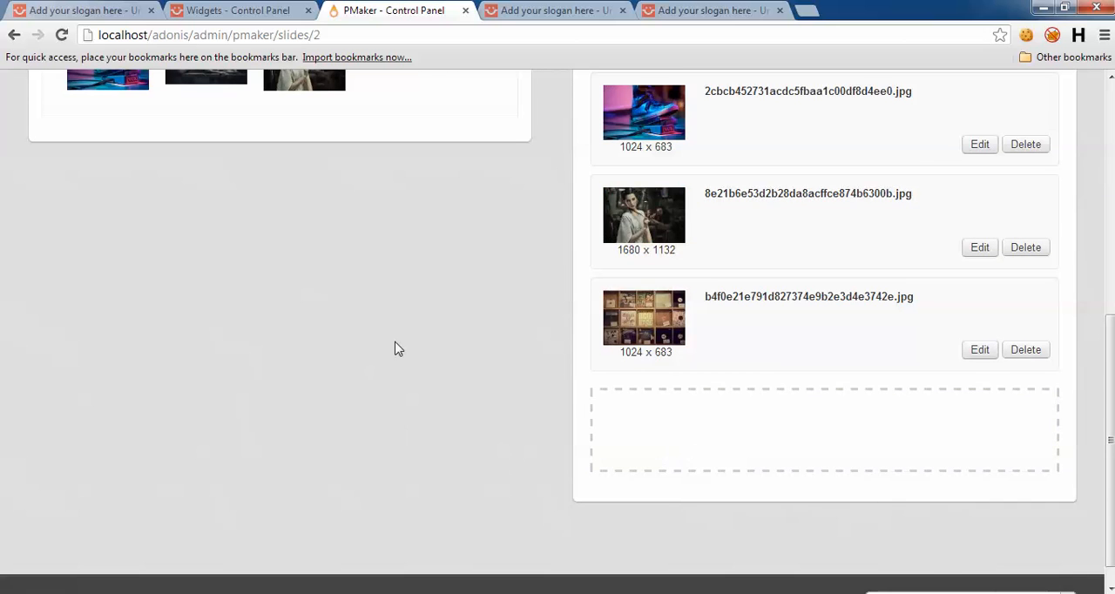
Step: Append the black-and-white photo of the woman on the sofa and the night bridge photo to the image carousel slides
scroll(161, 296, "up", 3)
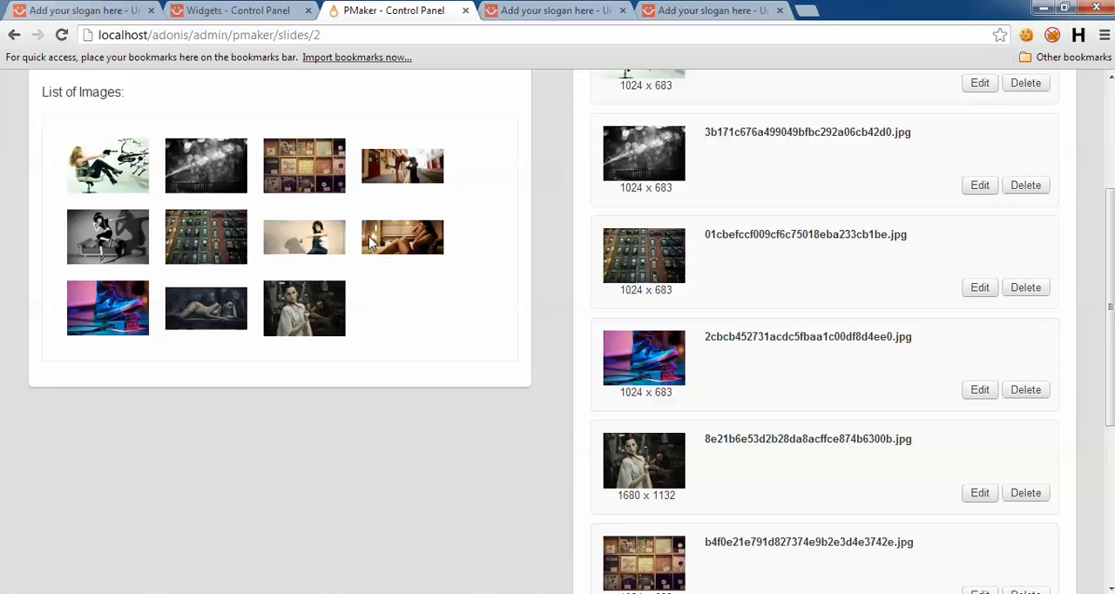
scroll(483, 388, "down", 2)
left_click_drag(757, 593, 684, 427)
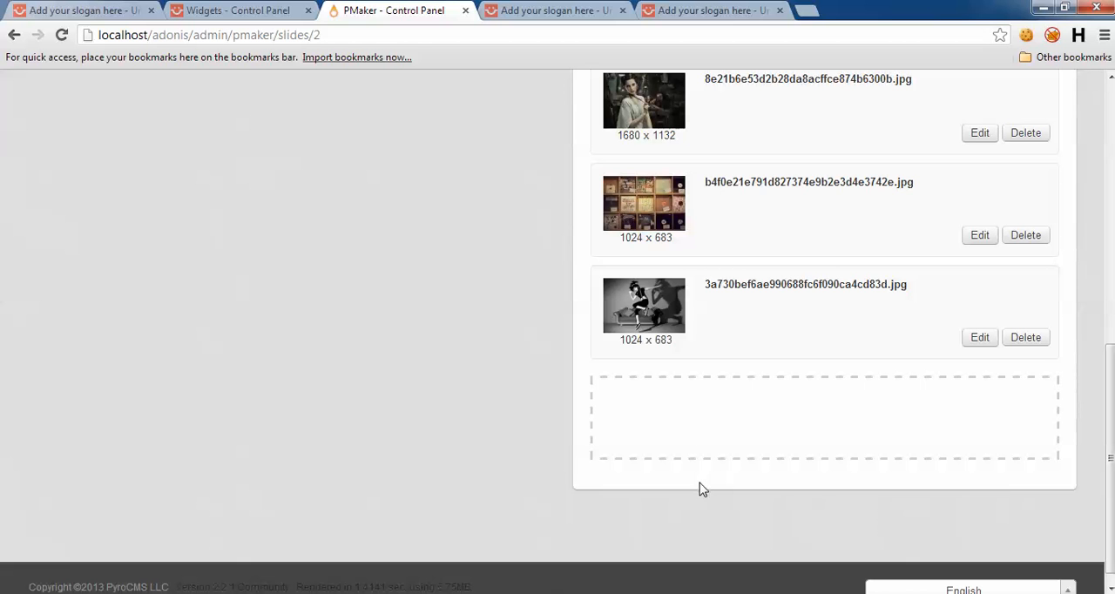
scroll(460, 436, "down", 1)
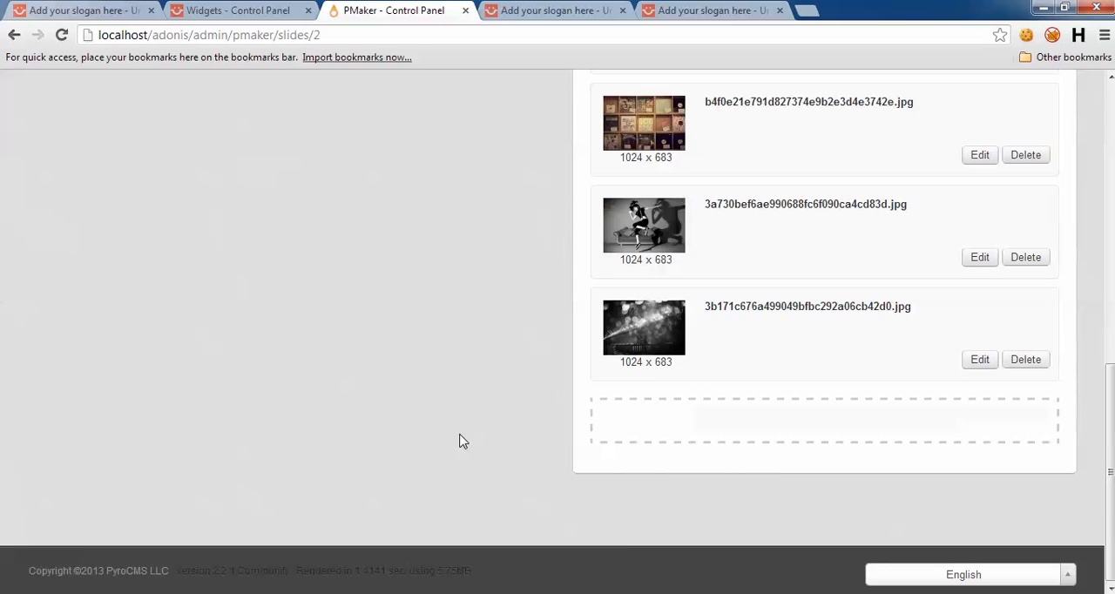
scroll(470, 436, "up", 4)
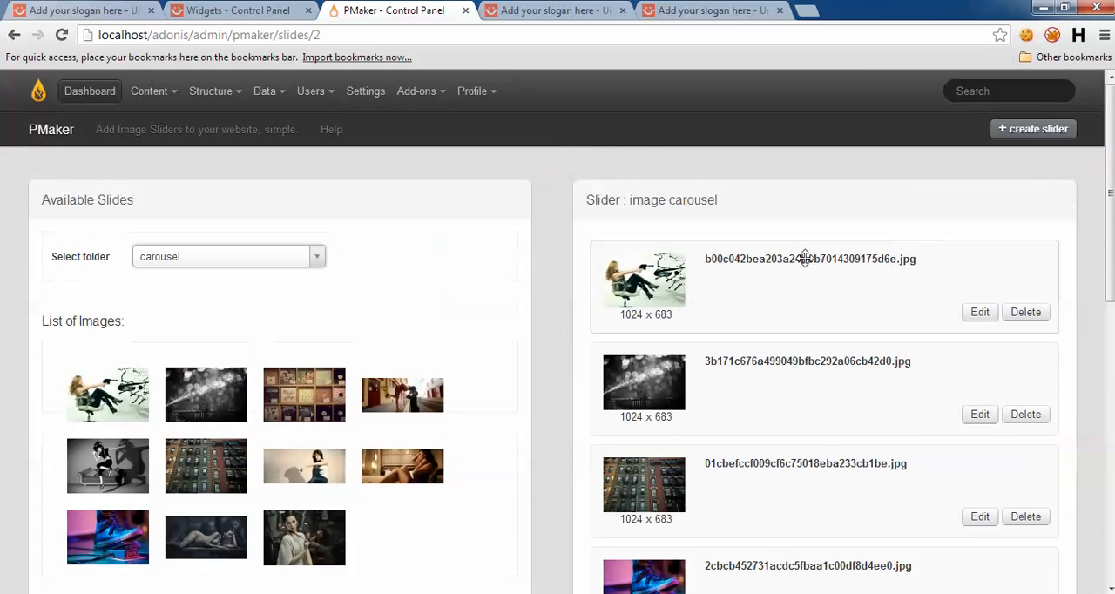
Step: Reload the adonis front-end home page and test the image gallery by moving its slides forward and back
left_click(526, 11)
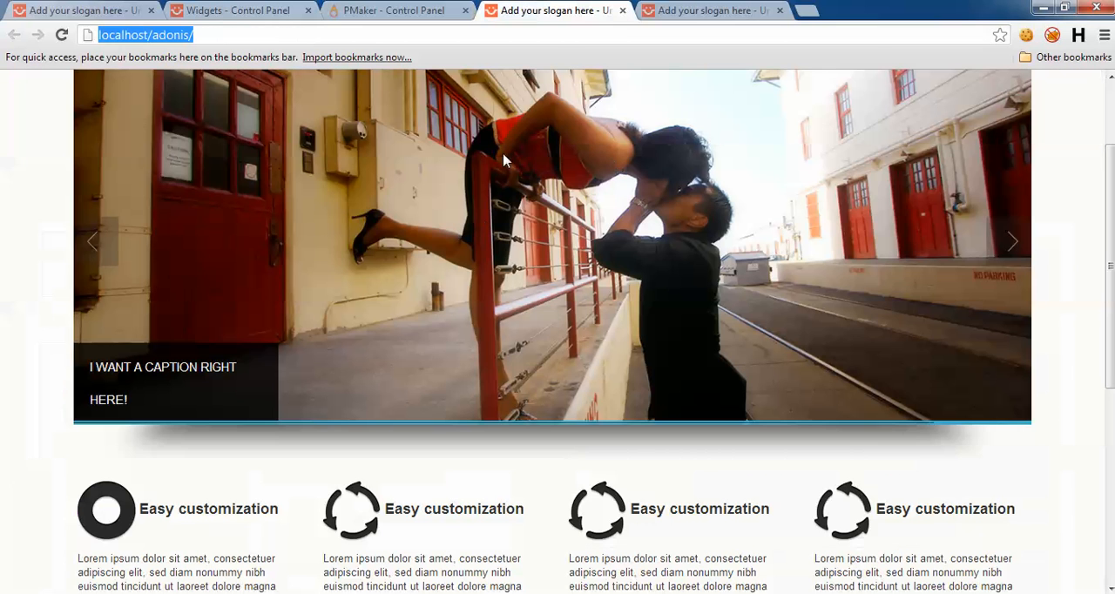
key("Return")
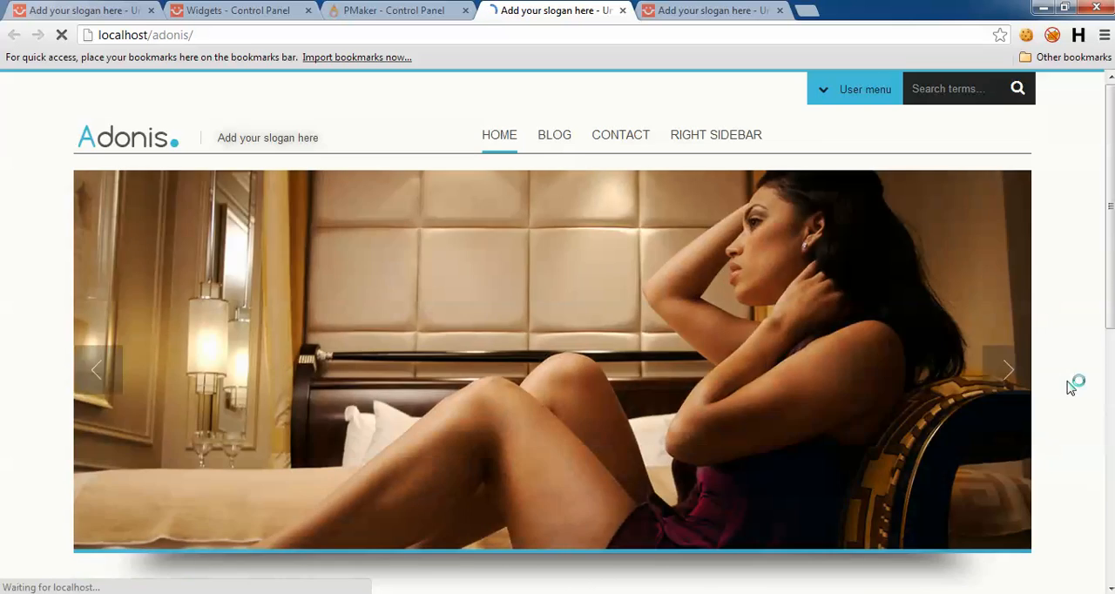
scroll(1074, 392, "down", 5)
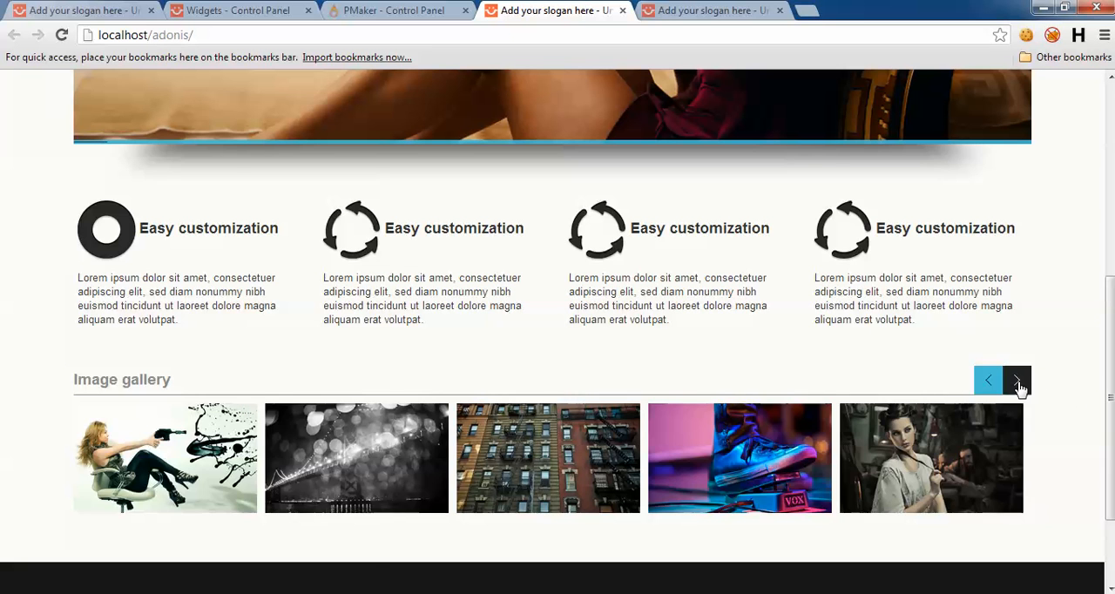
left_click(1017, 380)
left_click(988, 380)
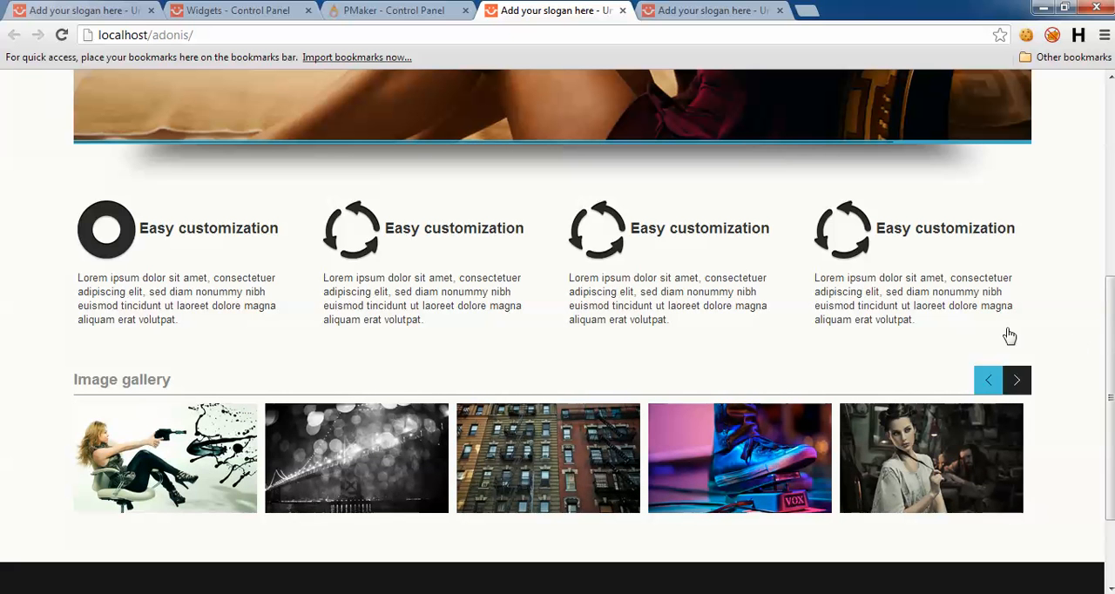
Step: Examine the demo home page below the image carousel, covering the recent blog posts, the accordion beside them and the footer
left_click(63, 10)
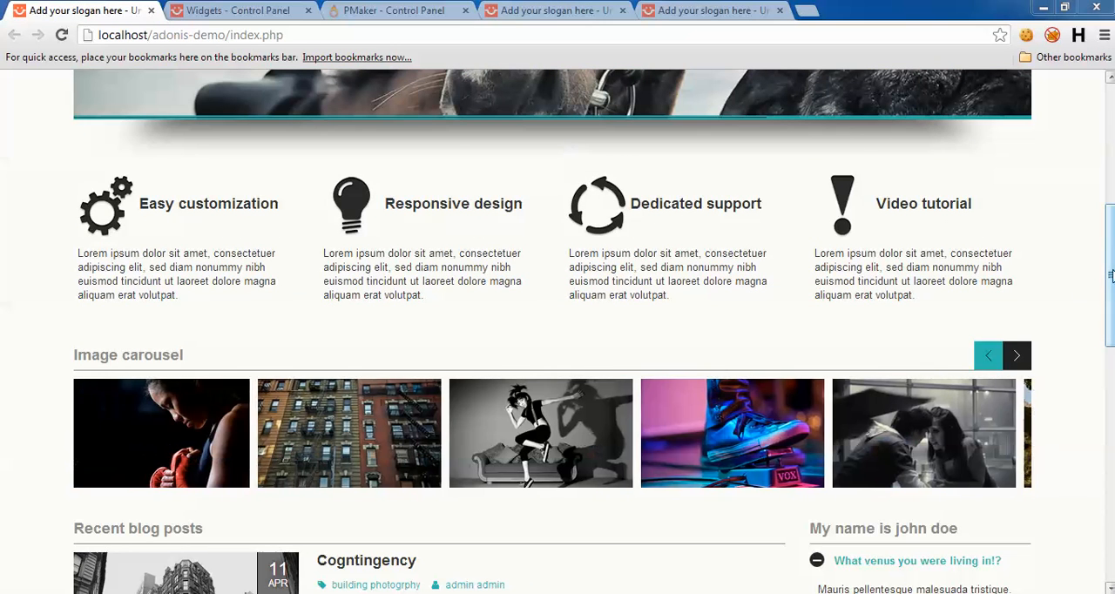
left_click_drag(1108, 261, 1098, 385)
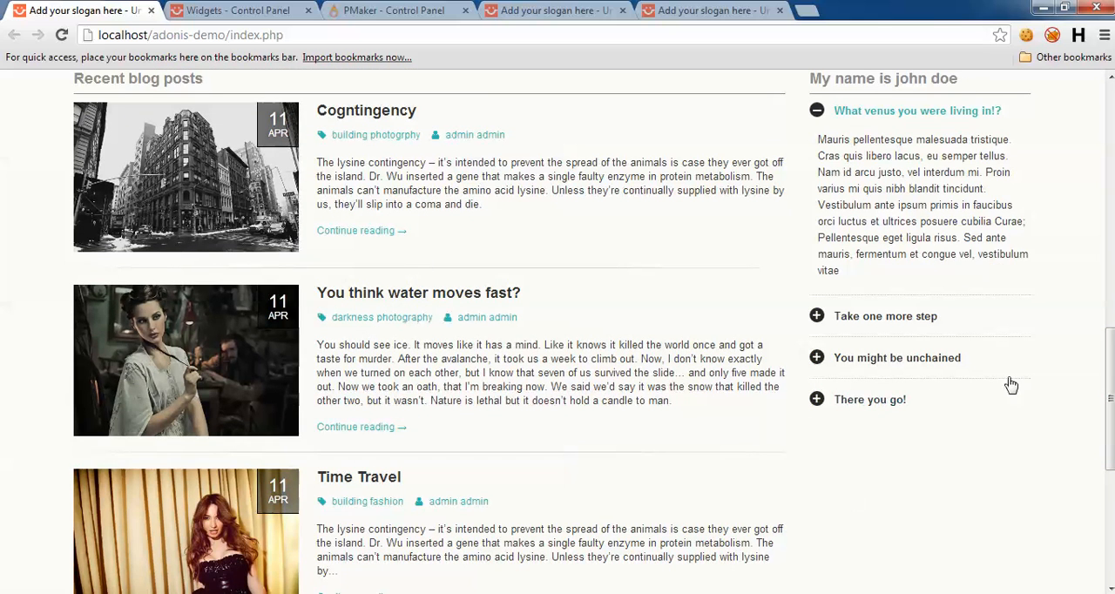
scroll(1111, 383, "down", 1)
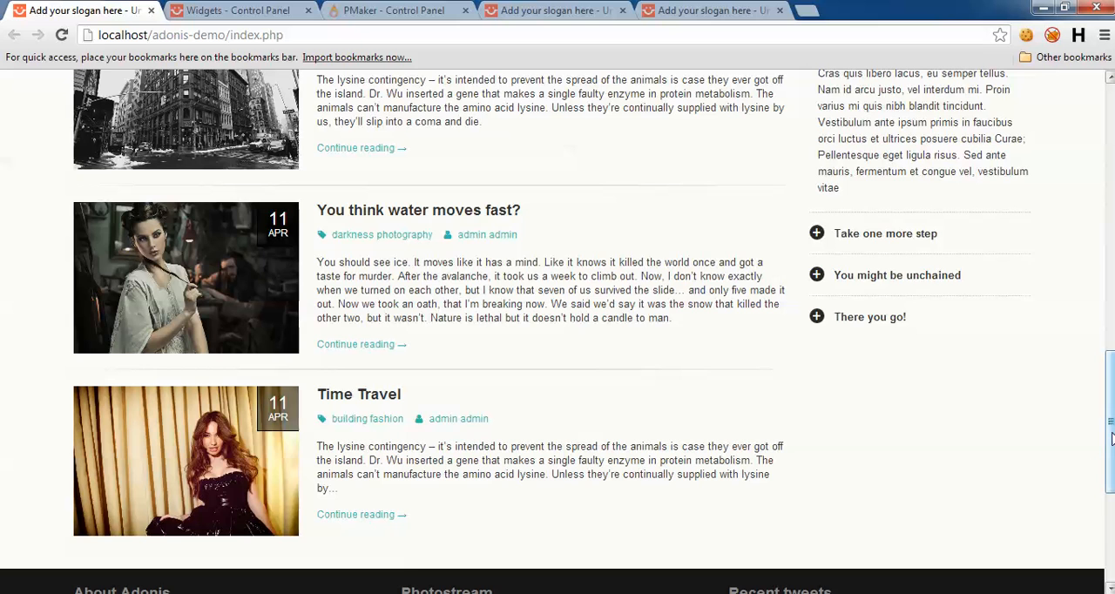
left_click_drag(1110, 420, 1109, 497)
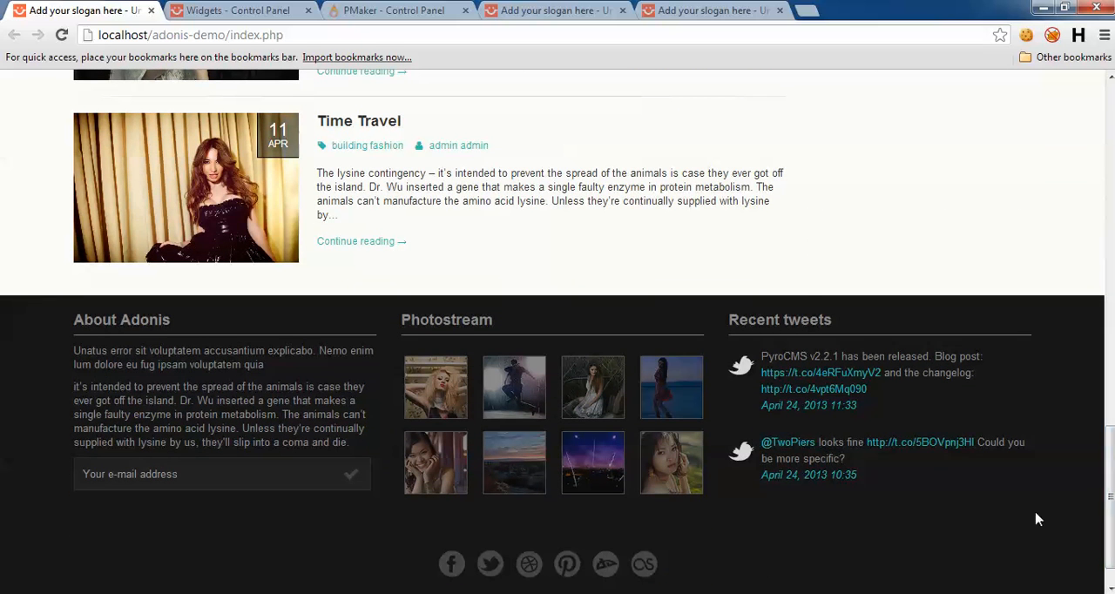
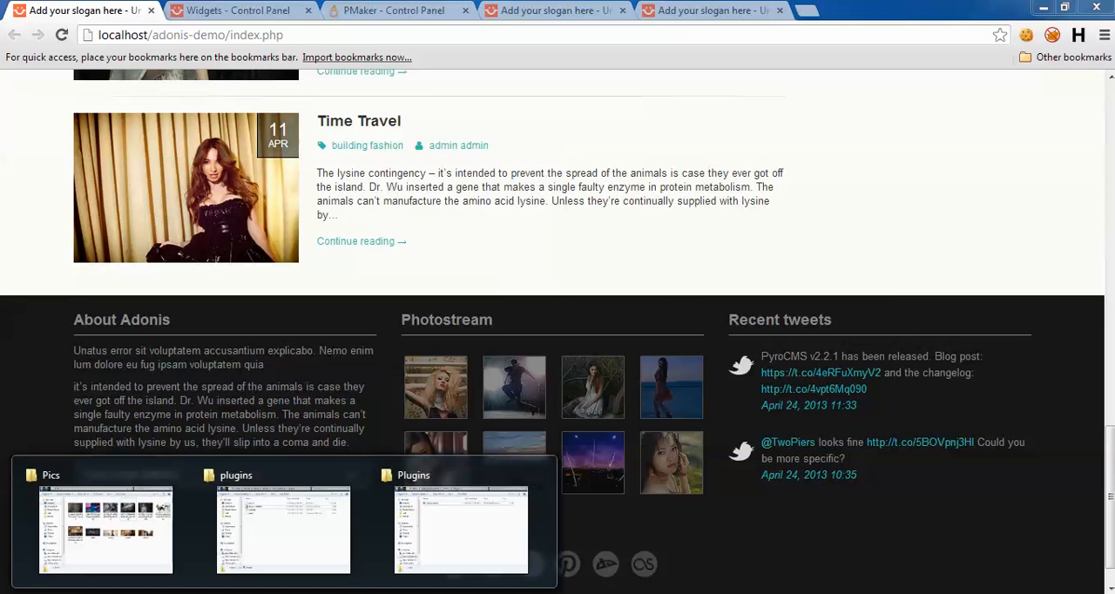
Step: Copy the flickr_photo and twitter_feed archives from the Features\Widgets folder of Adonis package 1.0.1
left_click(286, 543)
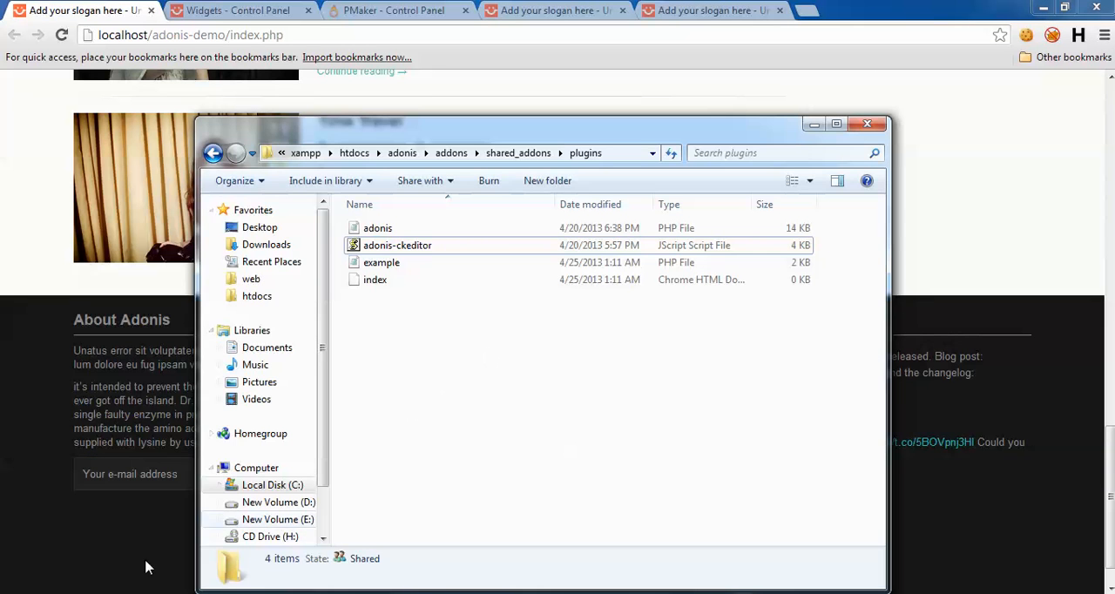
left_click(447, 474)
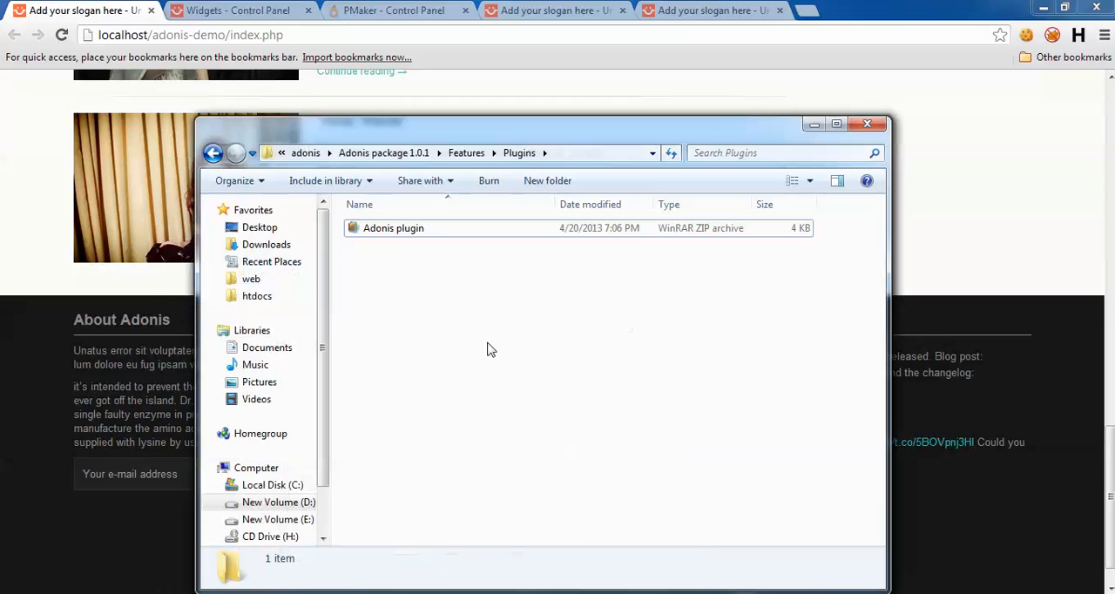
left_click(389, 155)
double_click(392, 229)
double_click(388, 279)
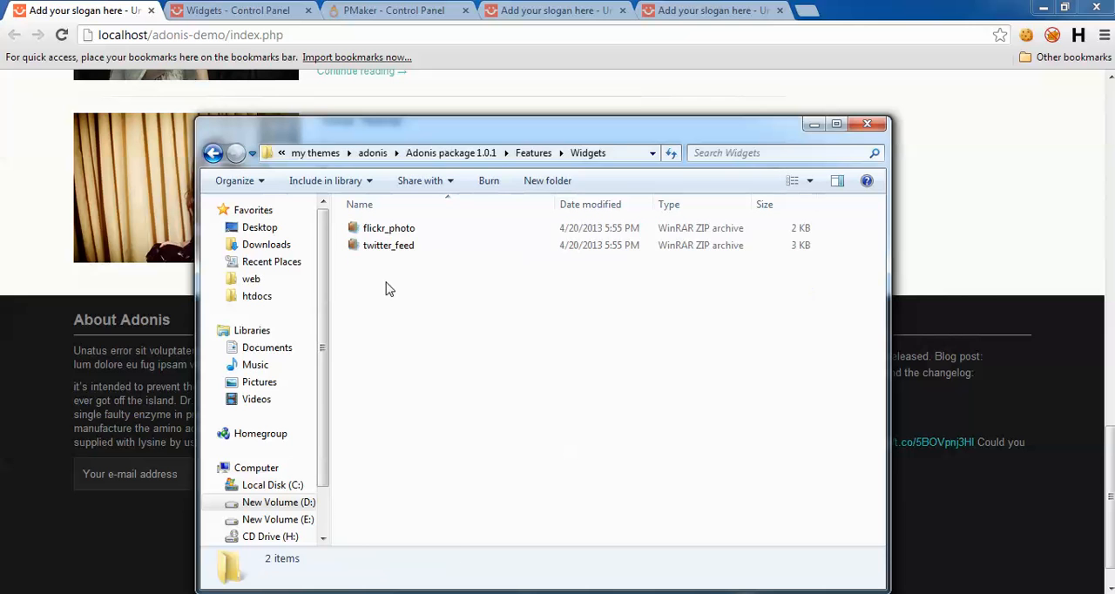
key("ctrl+a")
left_click(432, 301)
key("ctrl+a")
left_click(416, 297)
Step: Paste the two widget archives into the adonis site's shared_addons\widgets folder
left_click(98, 591)
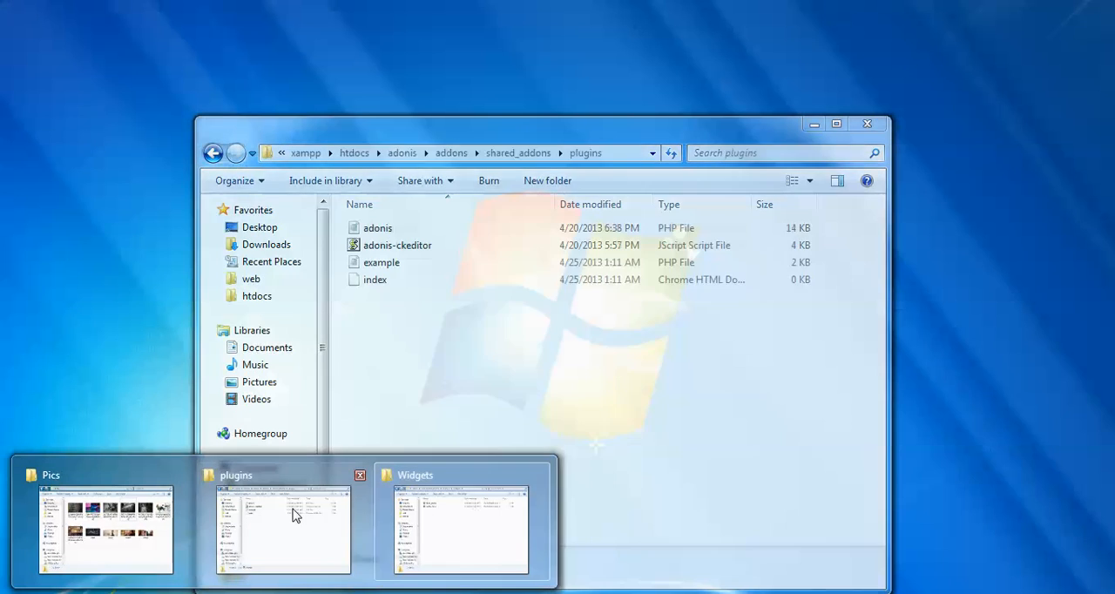
left_click(291, 510)
left_click(514, 154)
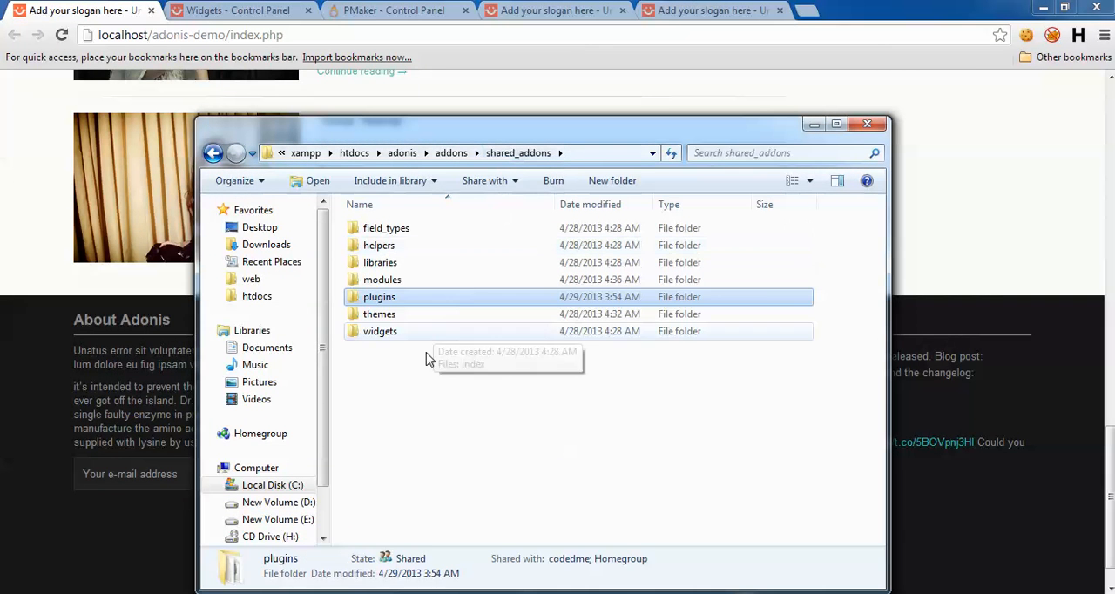
double_click(389, 330)
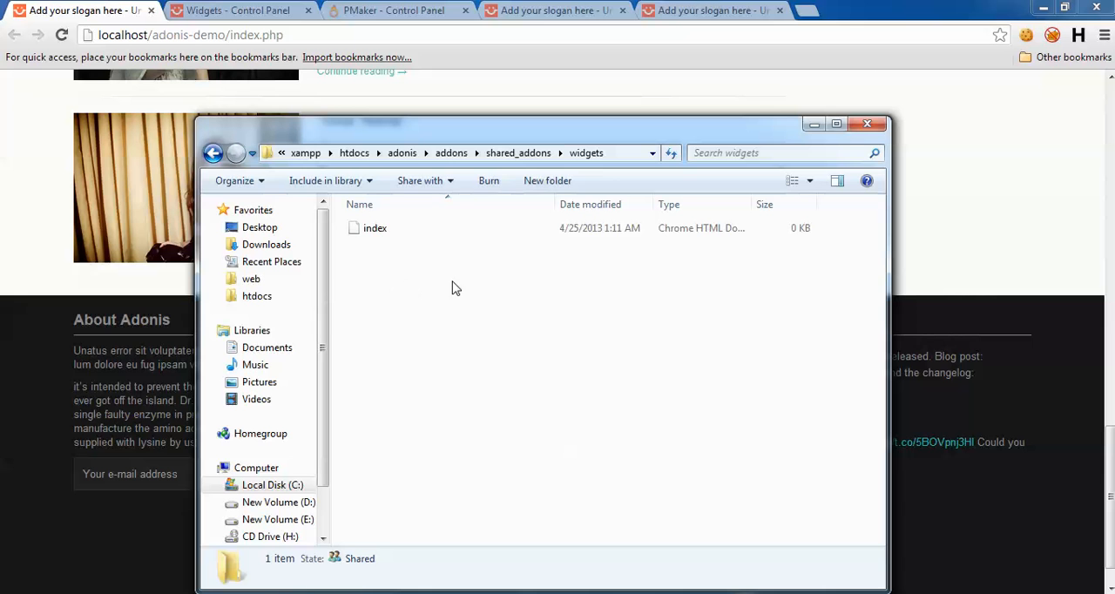
key("ctrl+v")
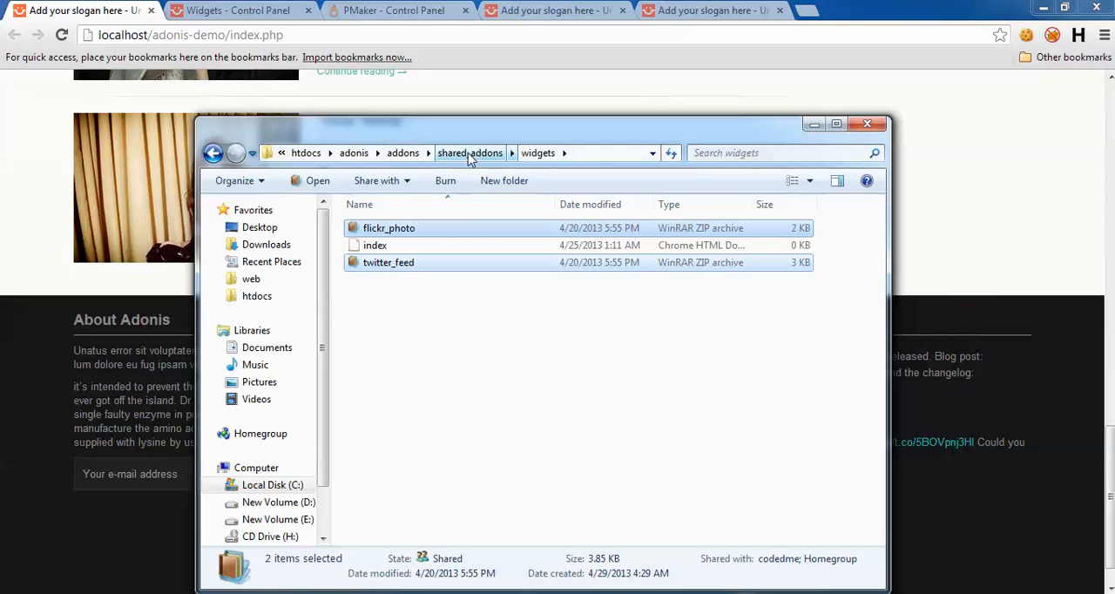
Step: Extract the flickr_photo and twitter_feed archives in place inside the widgets folder
left_click(389, 228)
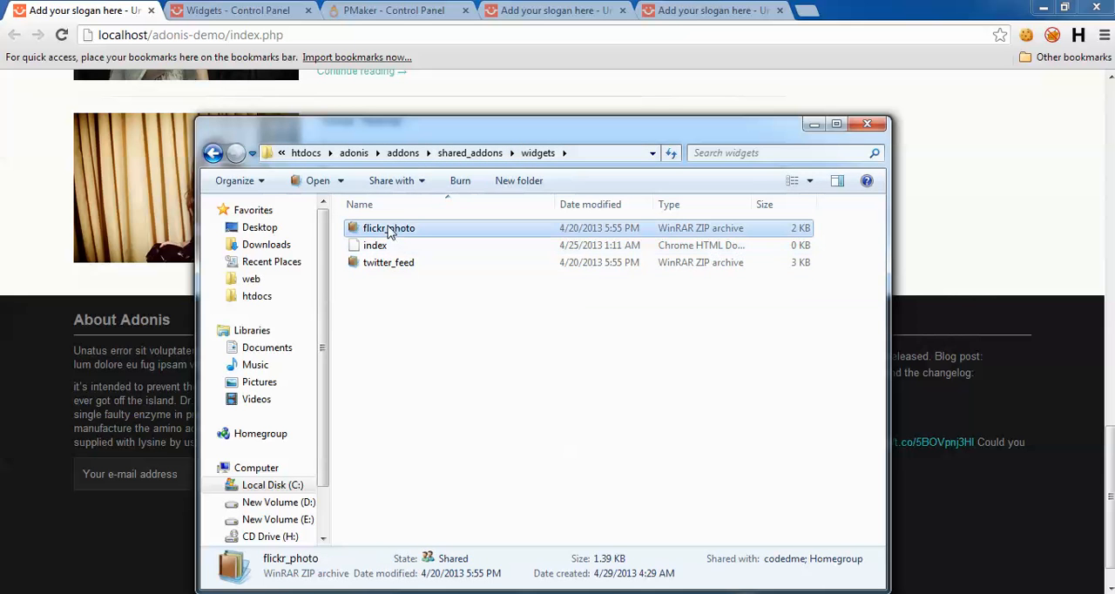
right_click(388, 228)
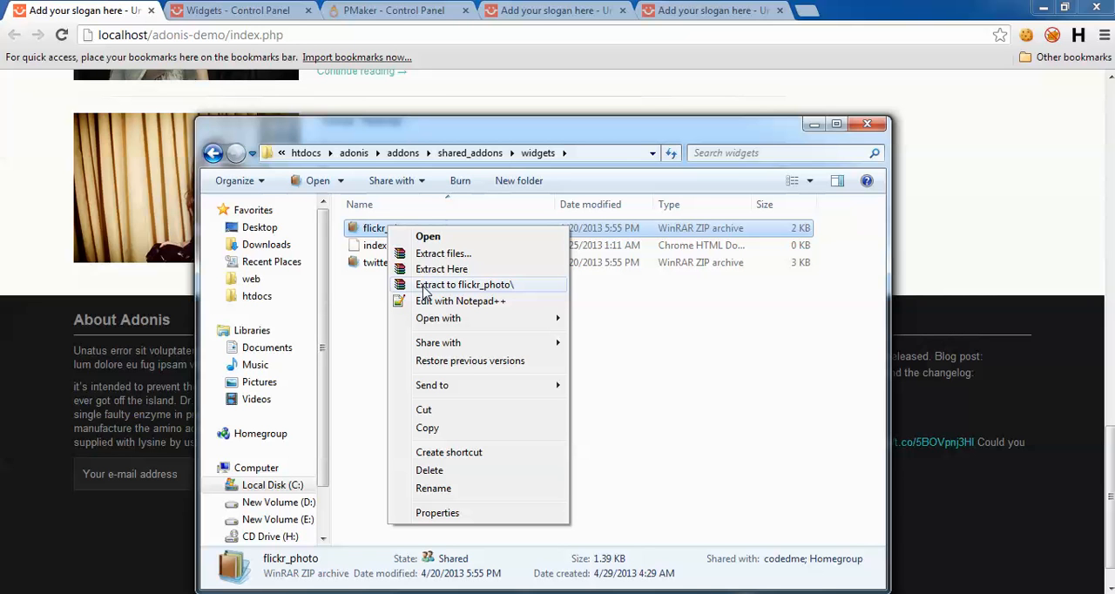
left_click(441, 269)
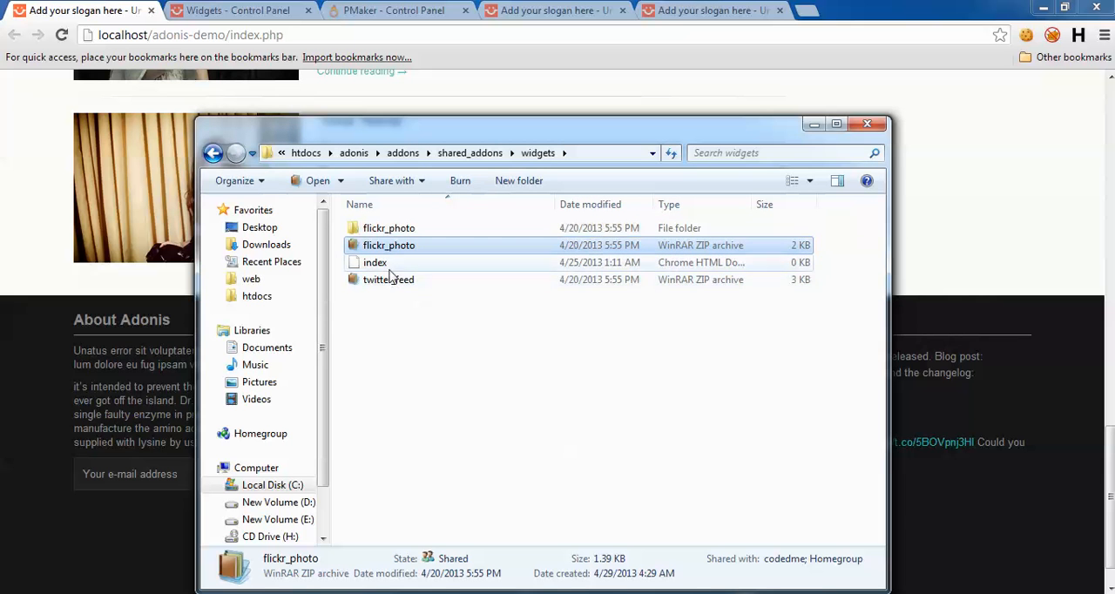
left_click(387, 265)
left_click(414, 281)
right_click(412, 280)
left_click(444, 324)
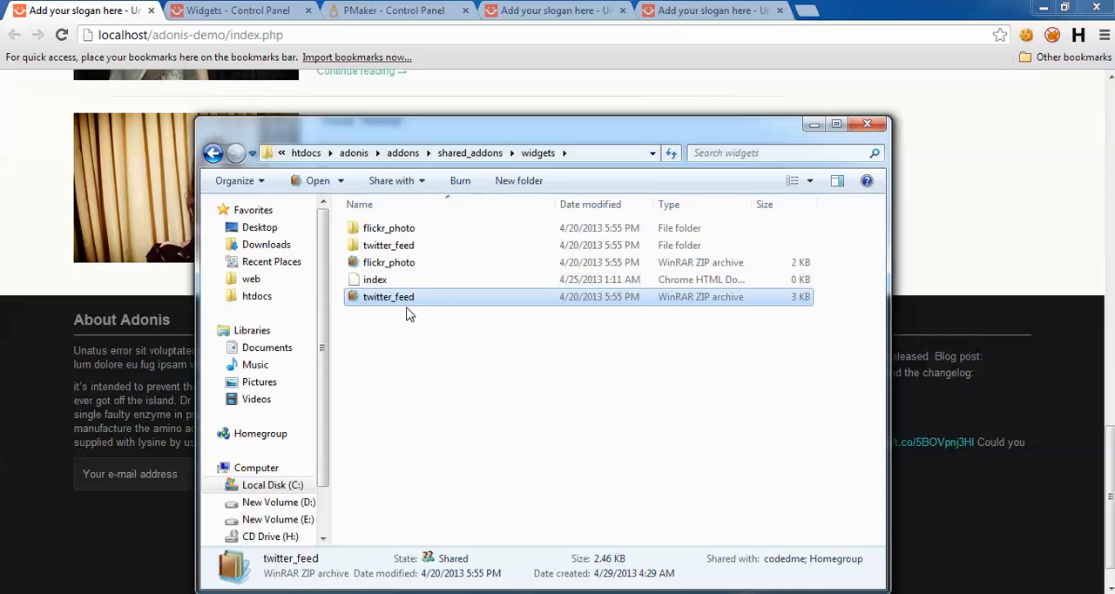
Step: Permanently delete the flickr_photo and twitter_feed ZIP archives from the widgets folder and minimize both folder windows
left_click(398, 266, "ctrl")
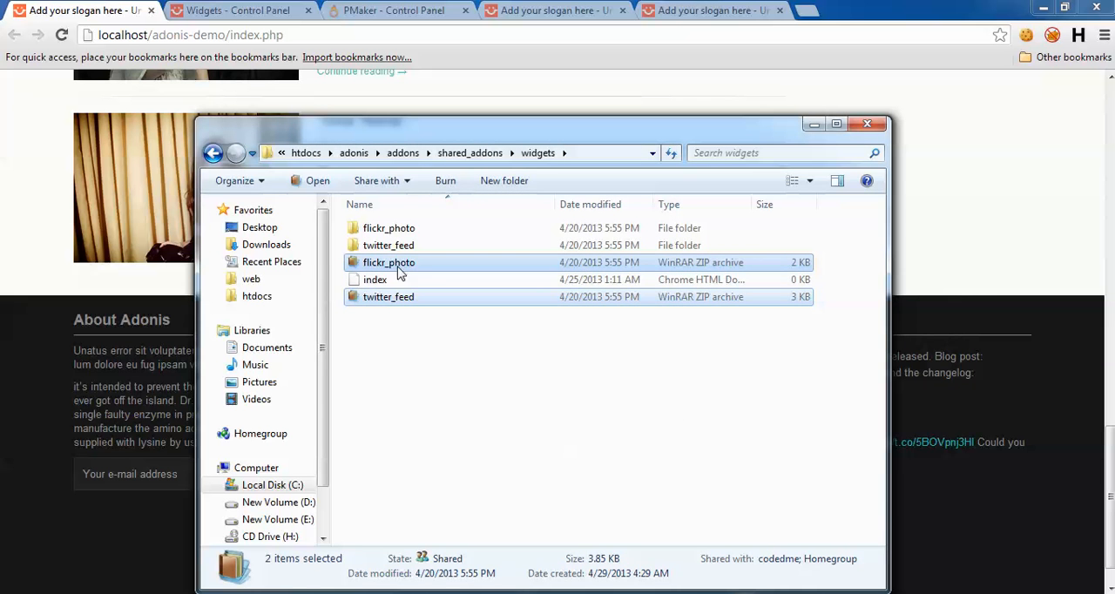
key("shift+Delete")
key("Return")
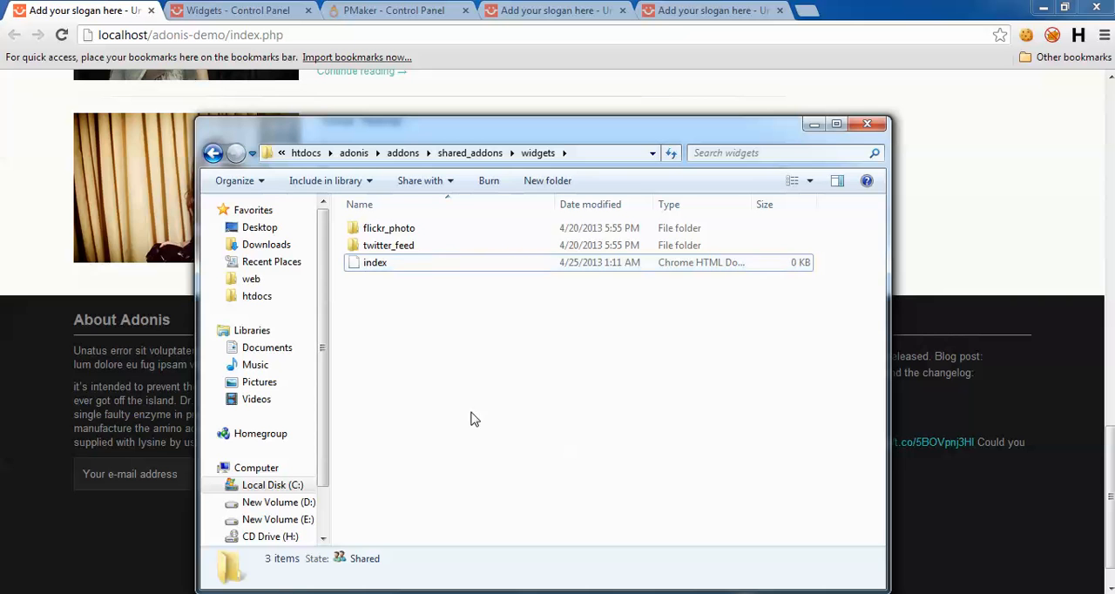
left_click(816, 126)
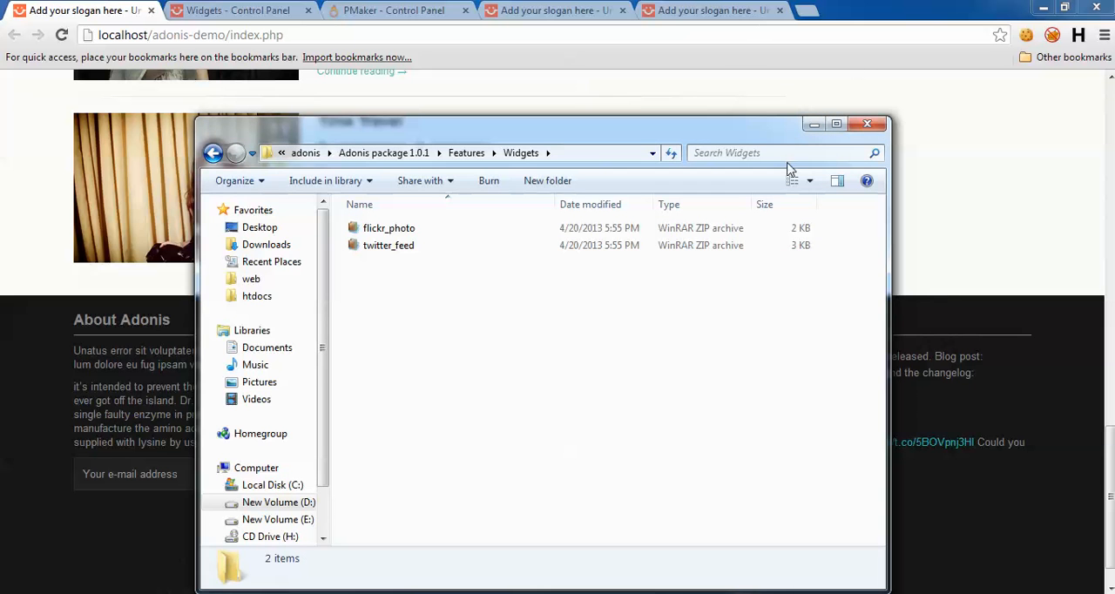
left_click(814, 124)
left_click(248, 9)
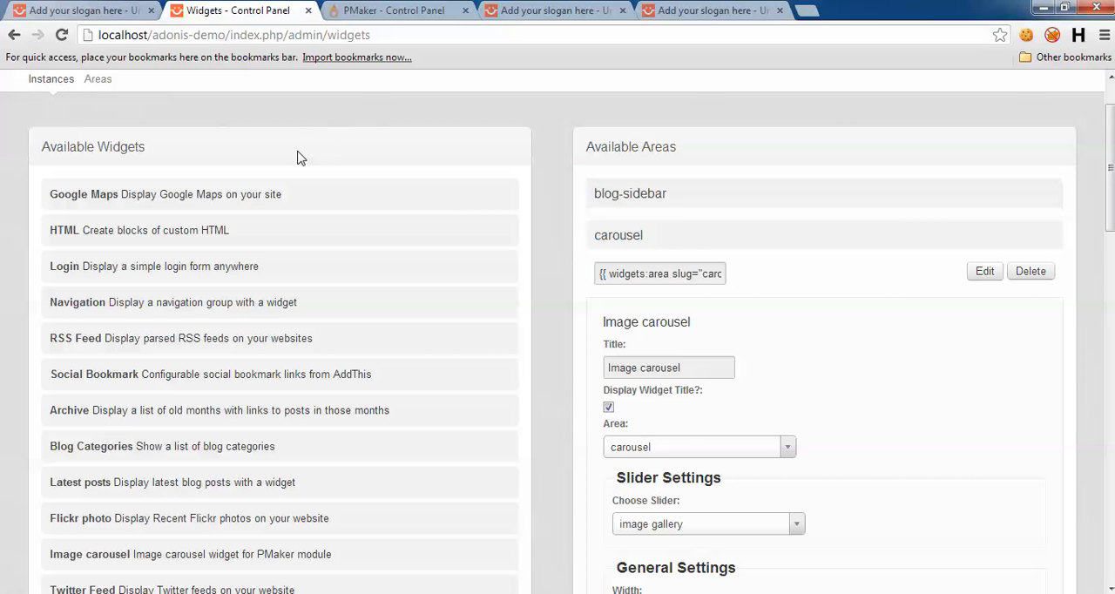
left_click(61, 35)
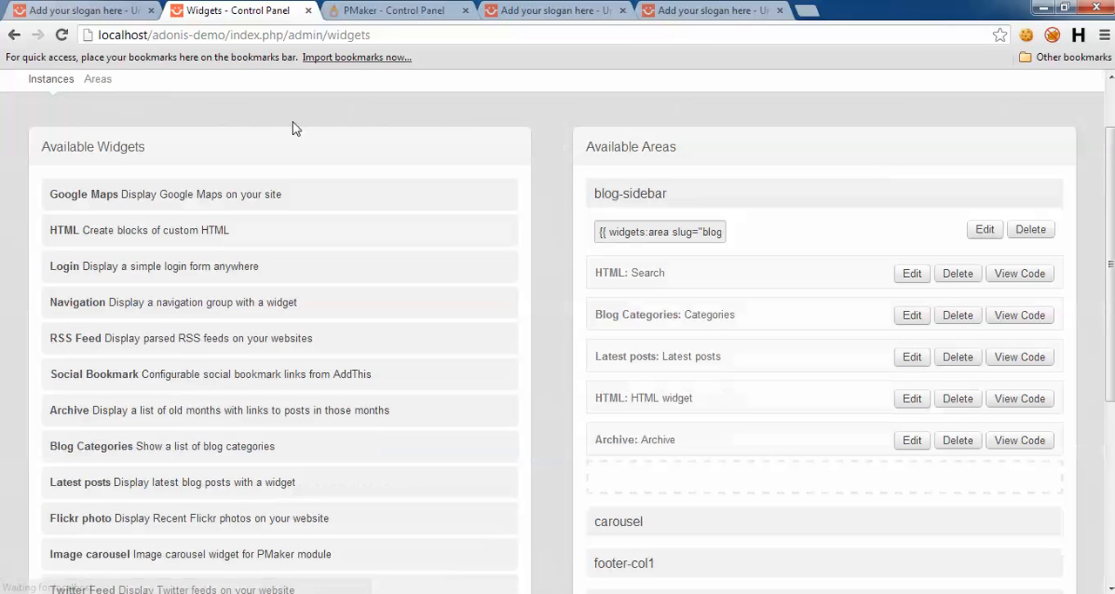
left_click(436, 8)
left_click(131, 8)
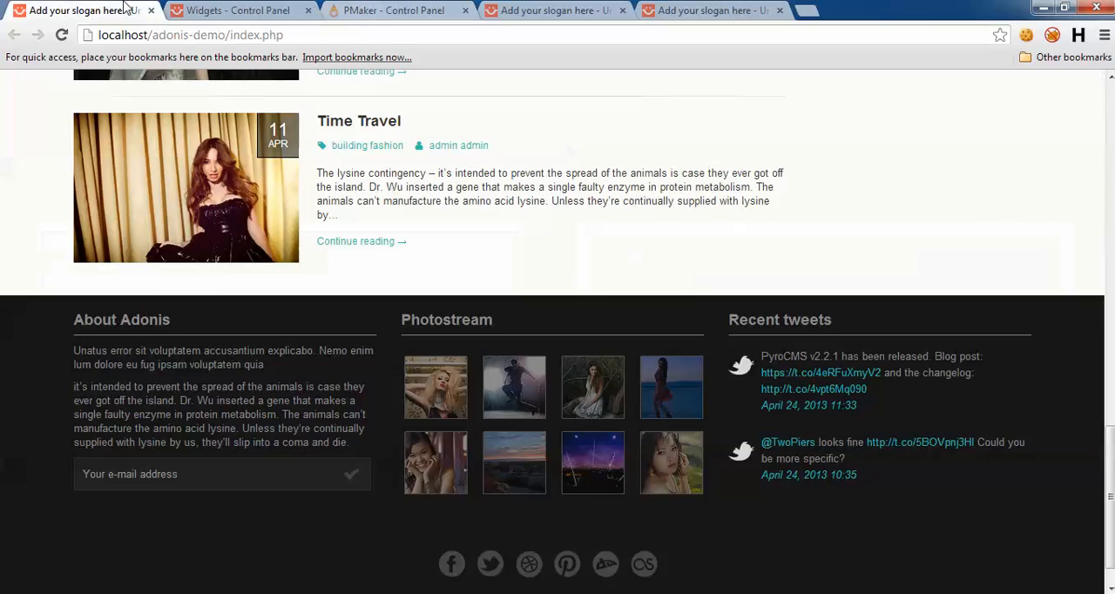
left_click(230, 7)
Step: Open the adonis site's Widgets admin page and check the available widgets for Flickr photo and Twitter Feed
left_click(426, 8)
mouse_move(149, 90)
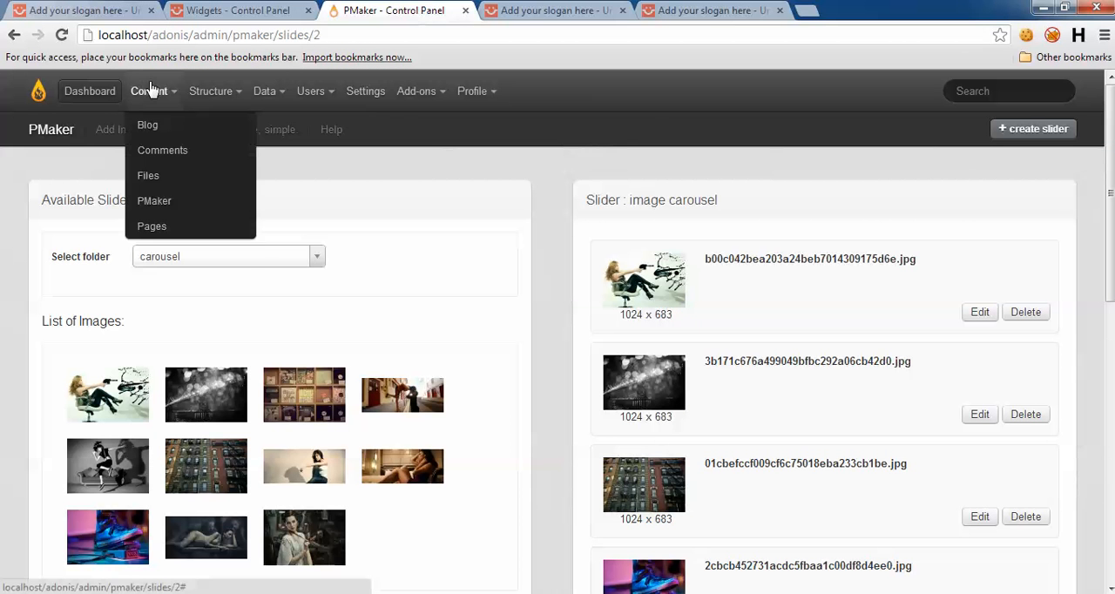
left_click(177, 251)
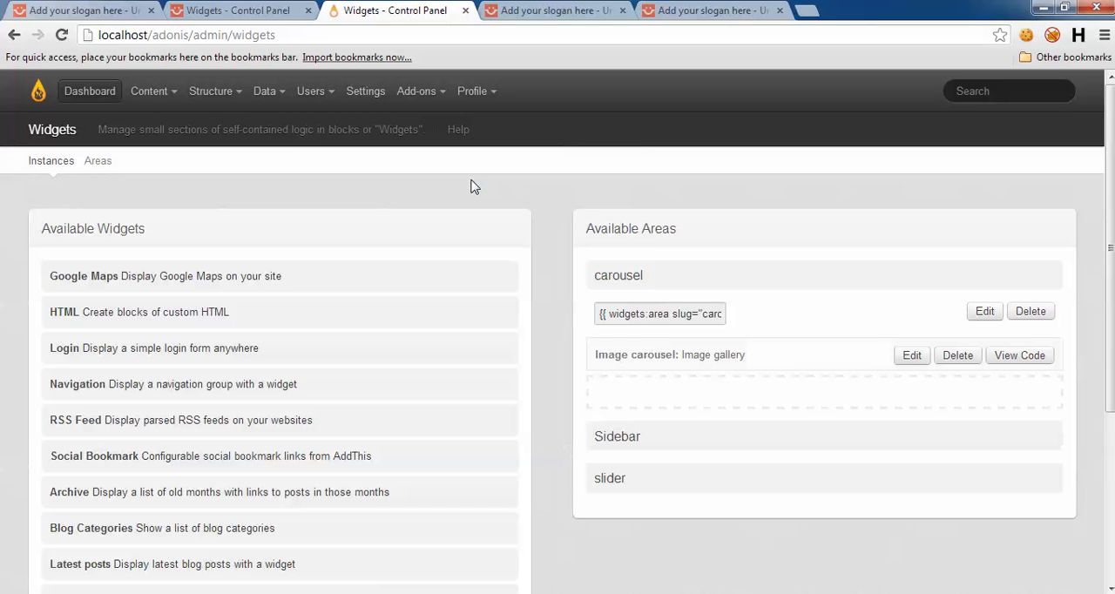
scroll(456, 314, "down", 2)
scroll(456, 314, "down", 2)
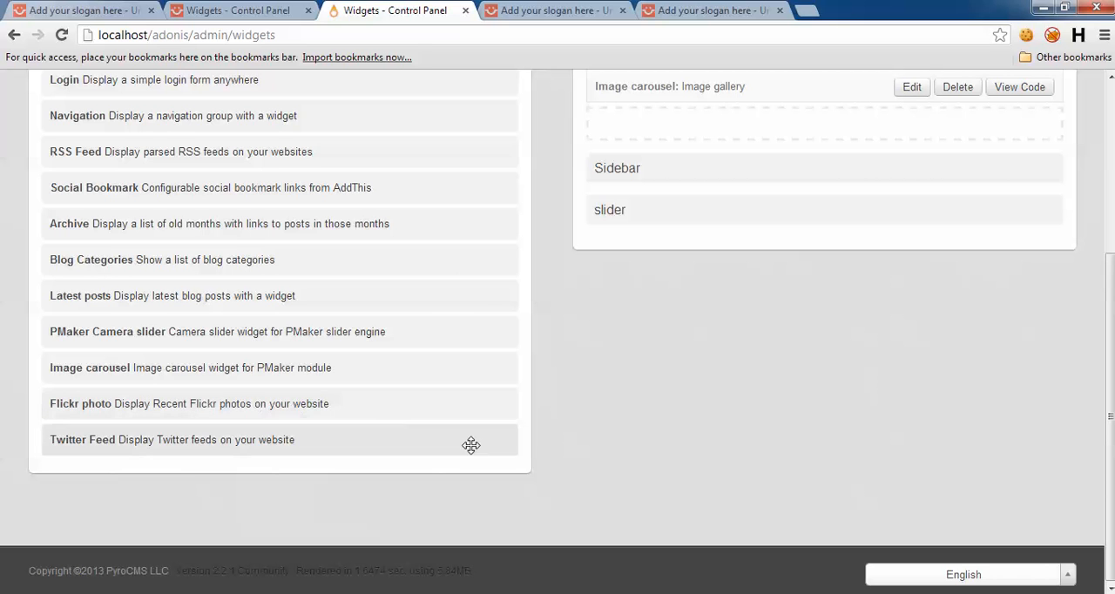
scroll(692, 405, "up", 3)
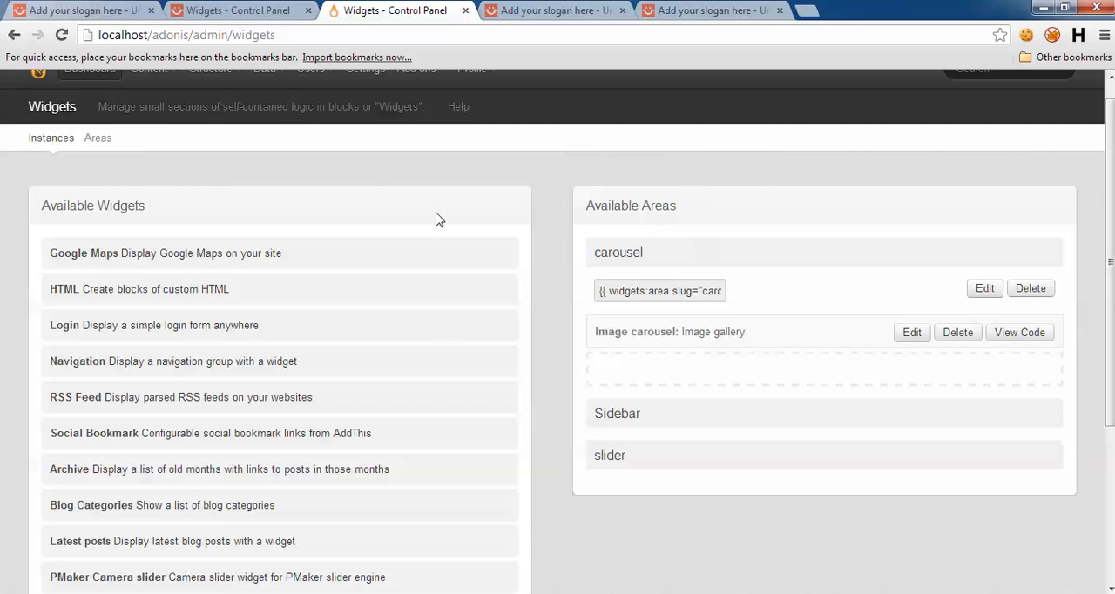
scroll(531, 170, "up", 1)
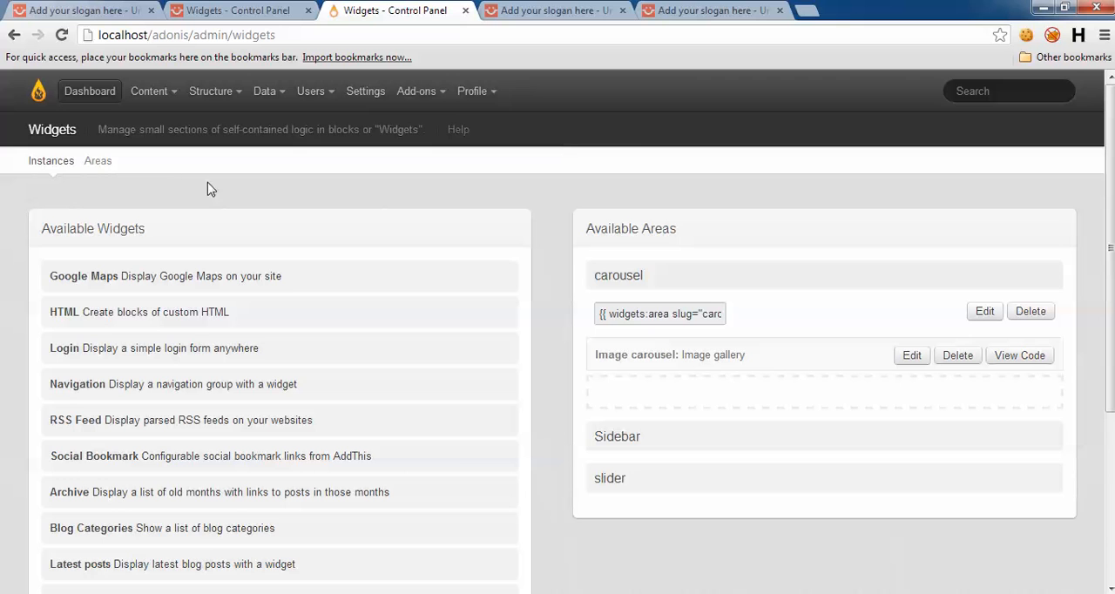
Step: Create a widget area named footer-col1 with the short name footer-col1
left_click(92, 162)
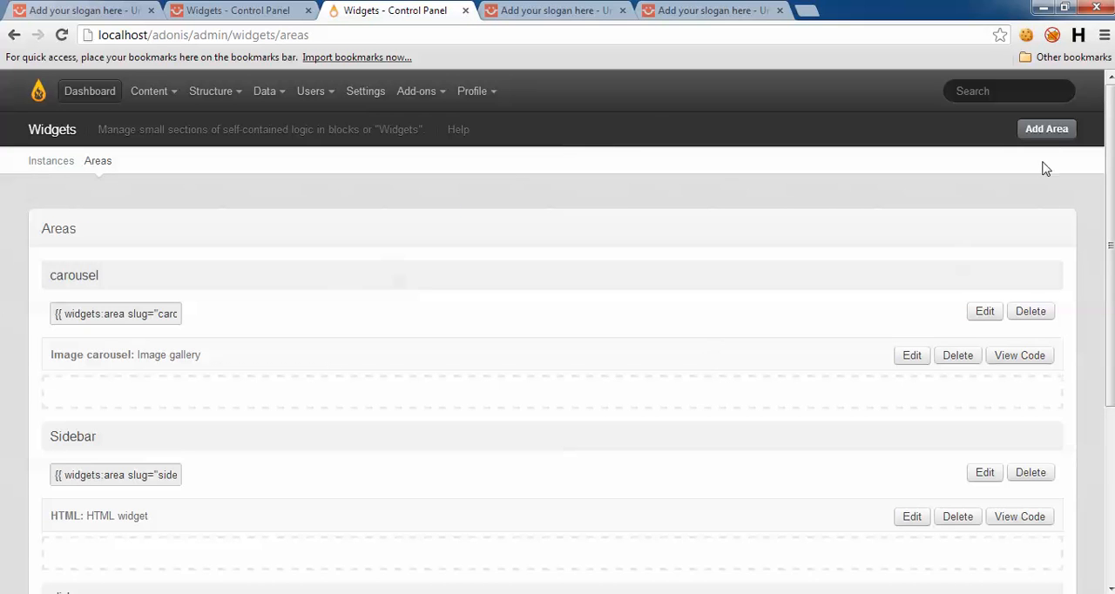
left_click(1049, 133)
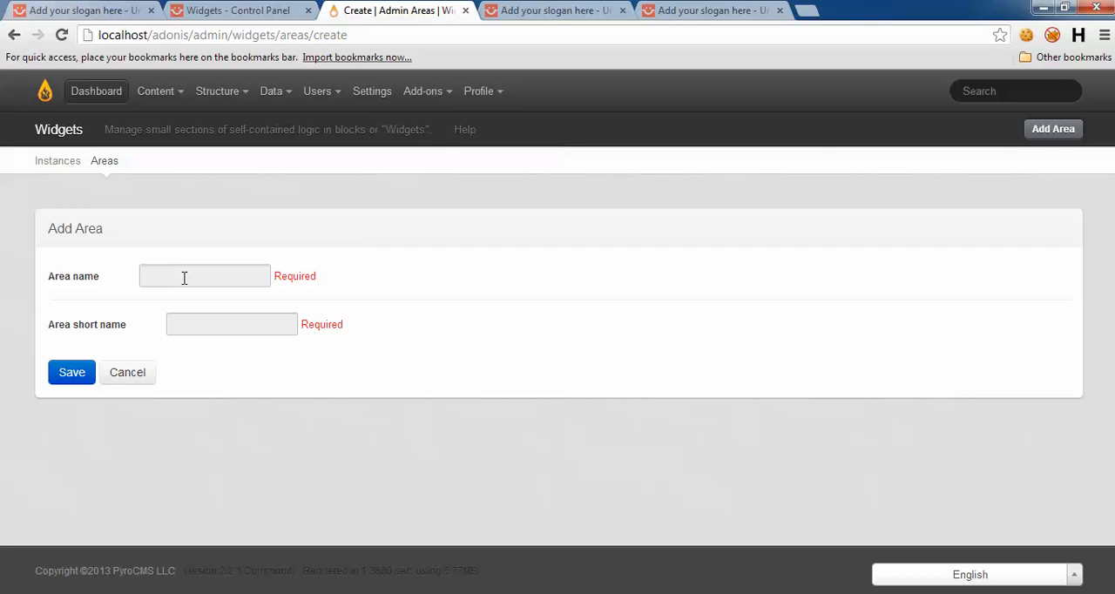
left_click(184, 277)
type("footer-col1")
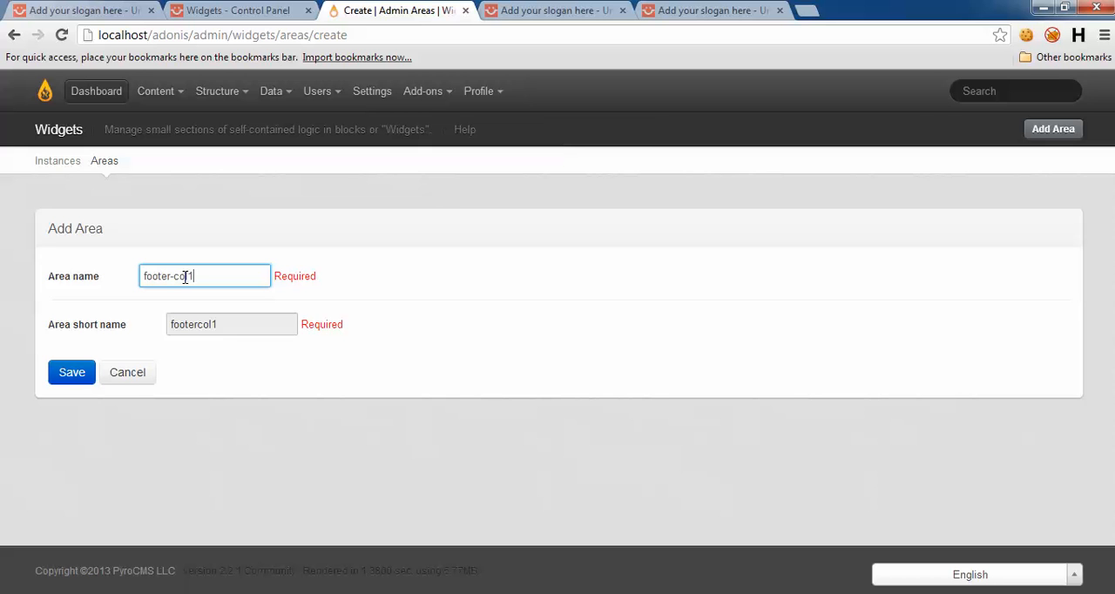
left_click(199, 327)
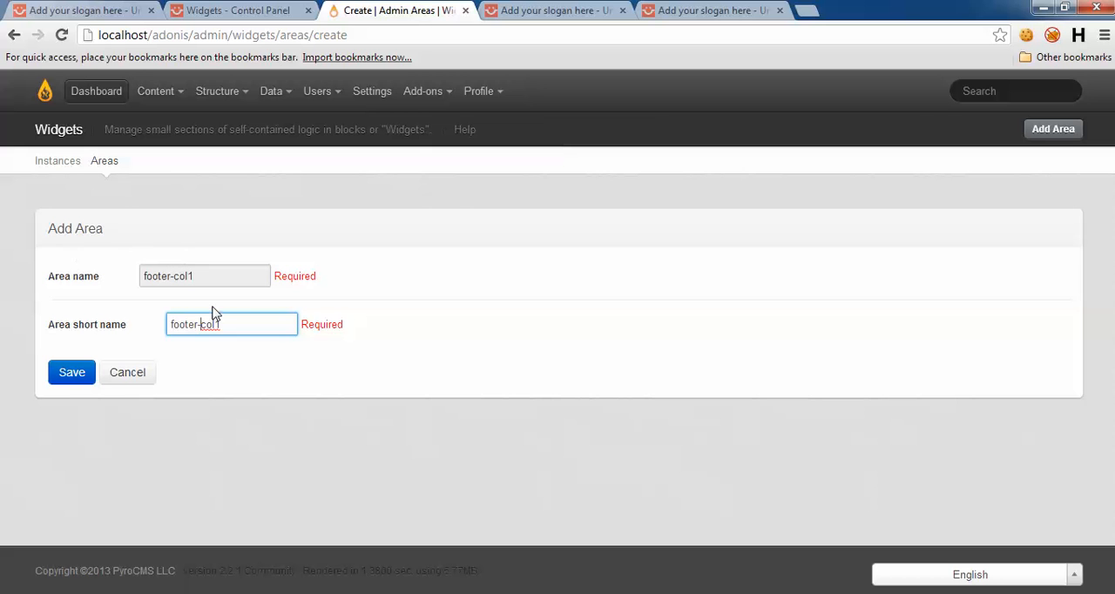
left_click(70, 371)
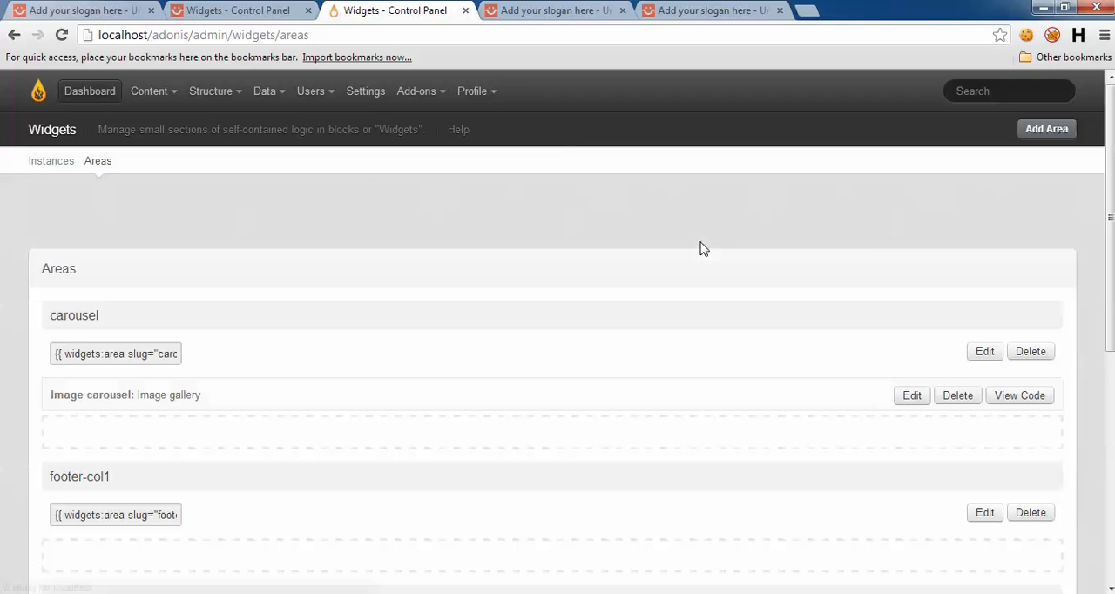
Step: Create a second footer widget area named footer-col2 with the short name footer-col2
left_click(1049, 133)
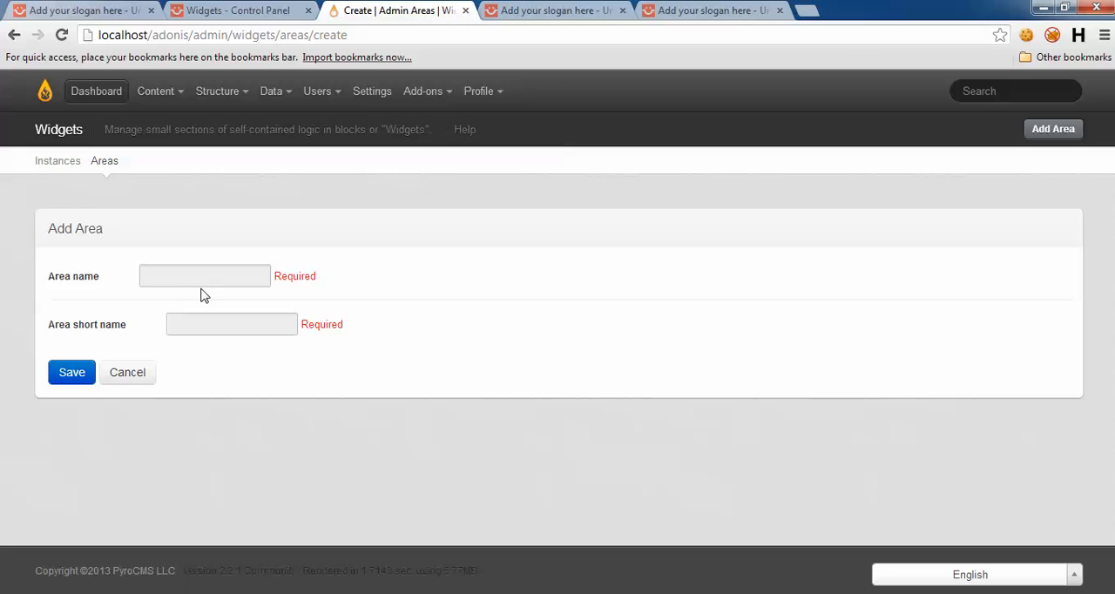
left_click(193, 275)
type("footer")
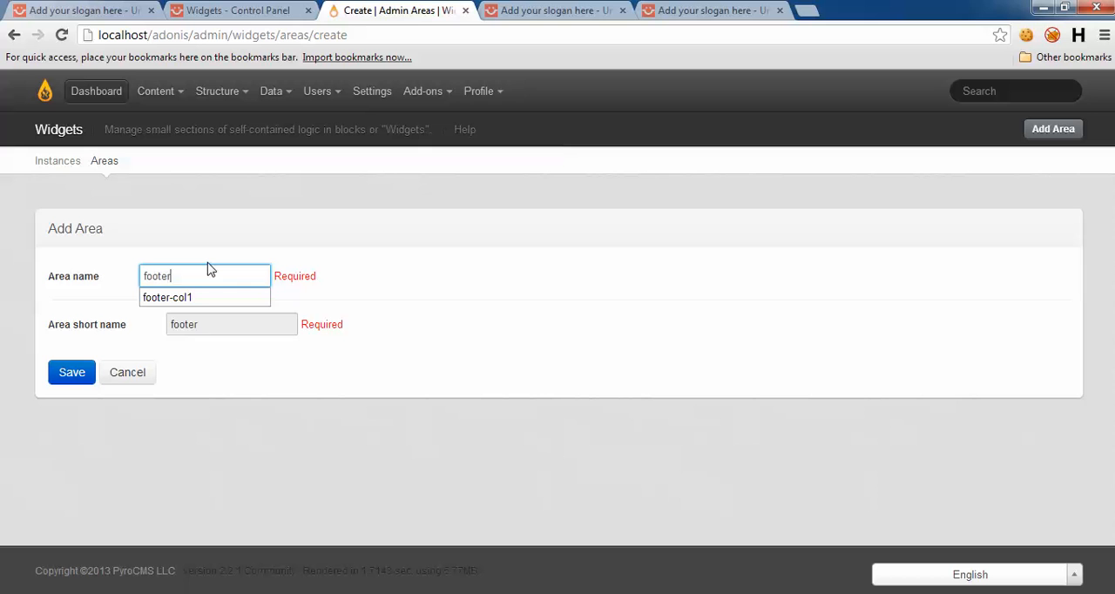
type("-col2")
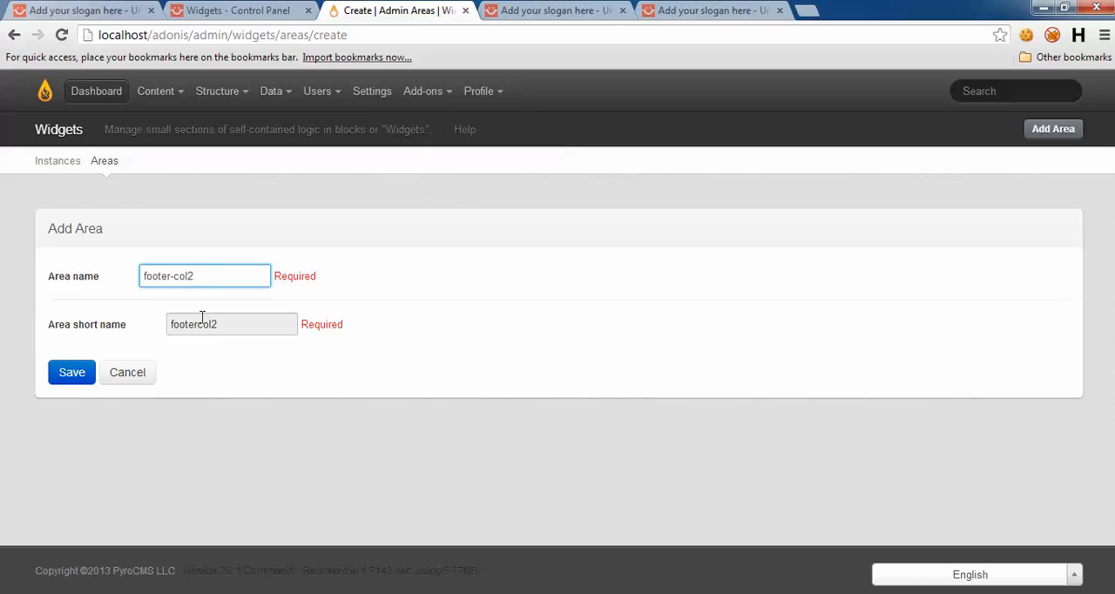
left_click(204, 327)
type("-")
left_click(69, 378)
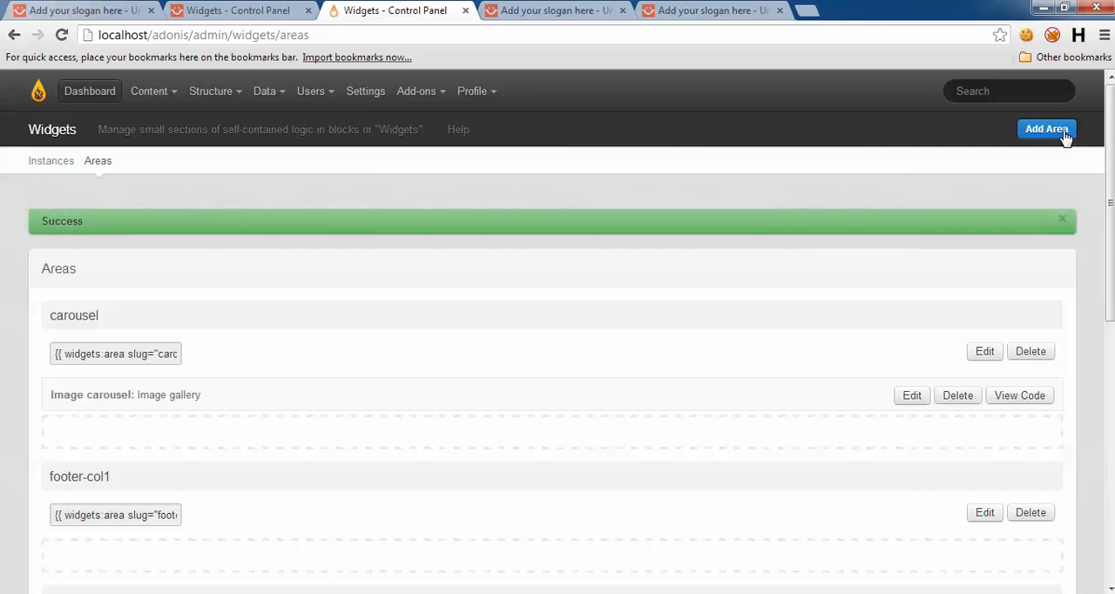
Step: Create a third footer widget area named footer-col3 with the short name footer-col3
left_click(1055, 131)
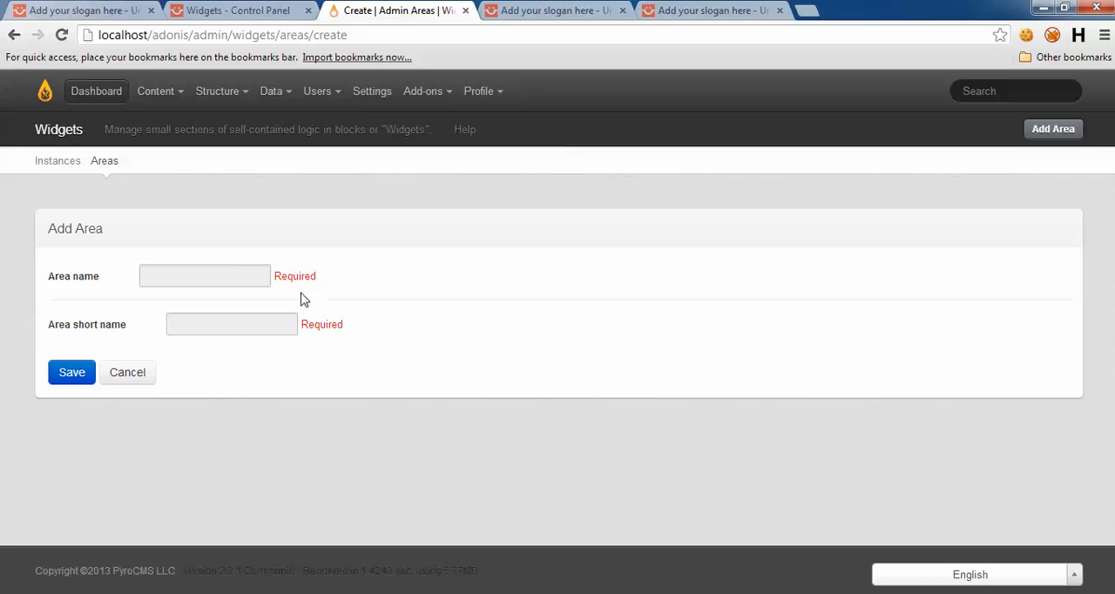
left_click(253, 266)
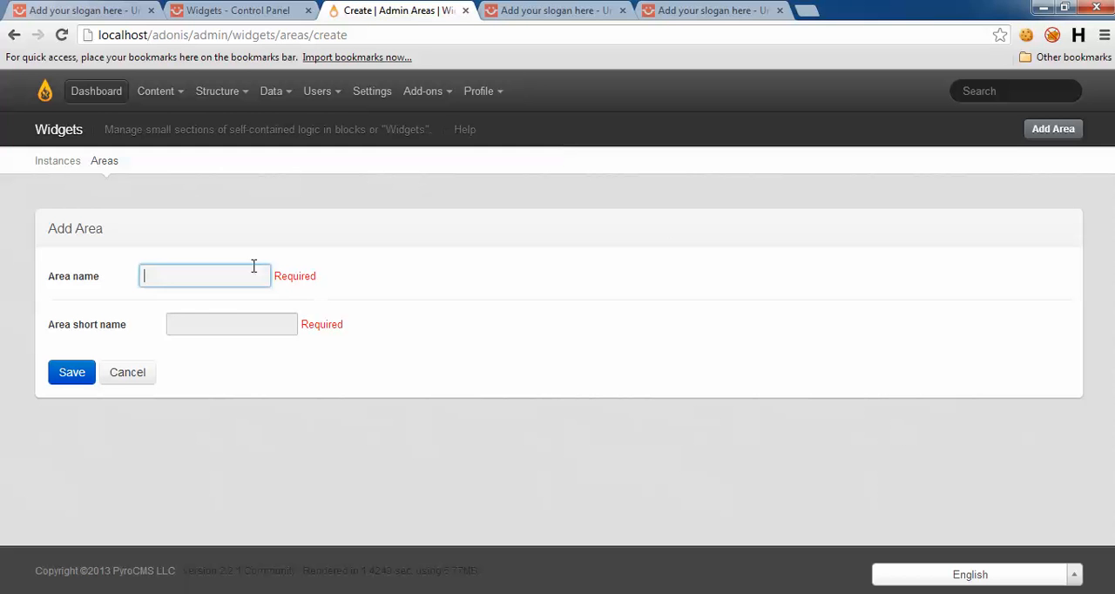
type("footer-col3")
left_click(190, 328)
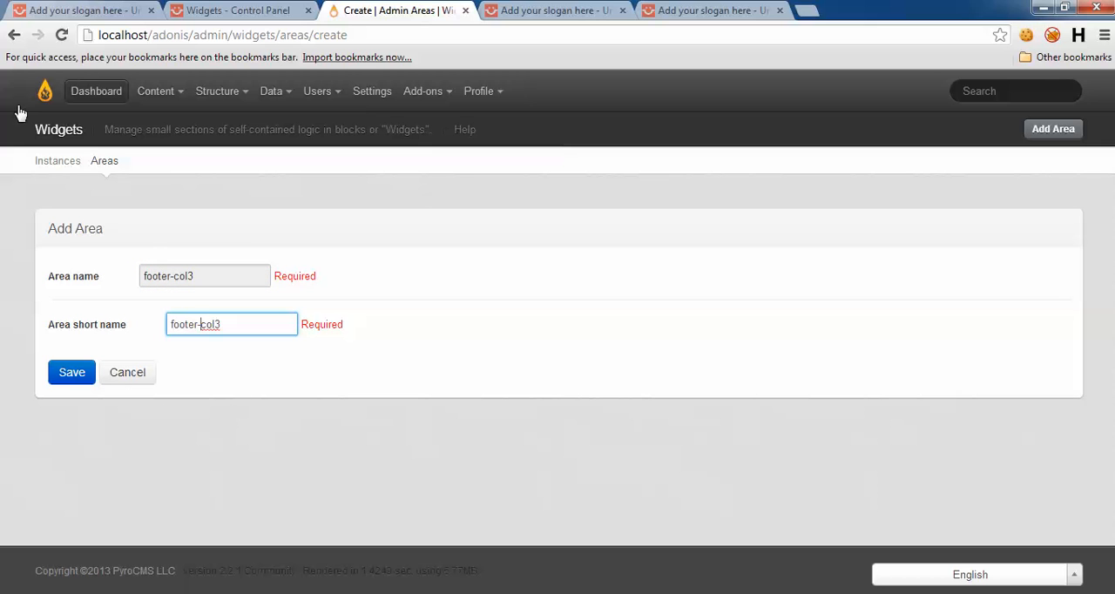
left_click(67, 380)
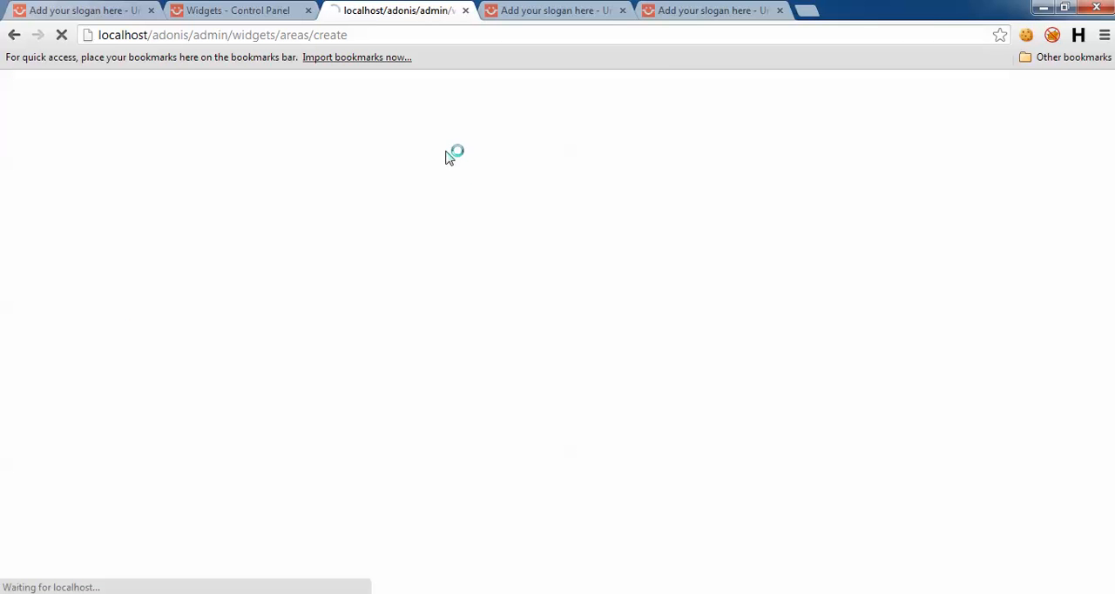
Step: Compare the adonis home page's footer with the demo site's three-column footer
left_click(558, 9)
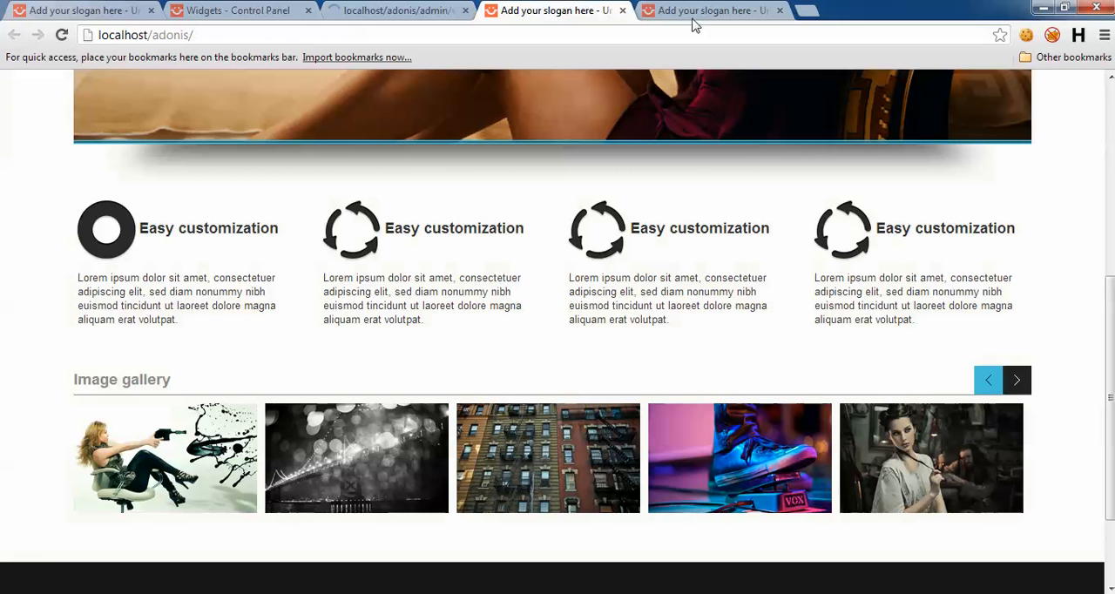
left_click(710, 9)
scroll(194, 549, "down", 2)
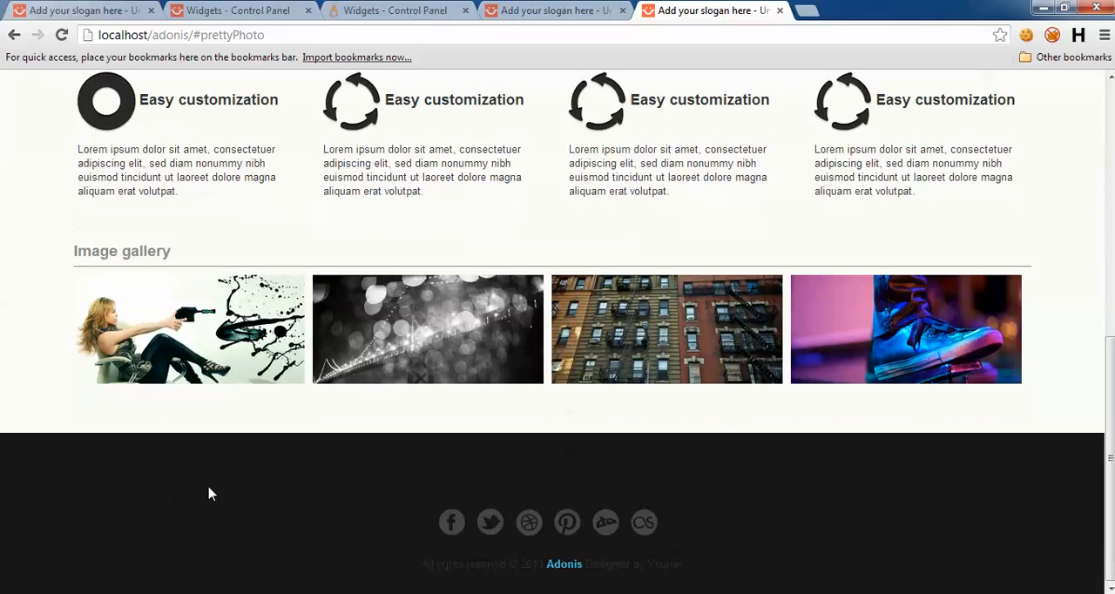
left_click(277, 11)
scroll(336, 551, "down", 1)
left_click(394, 11)
left_click(553, 10)
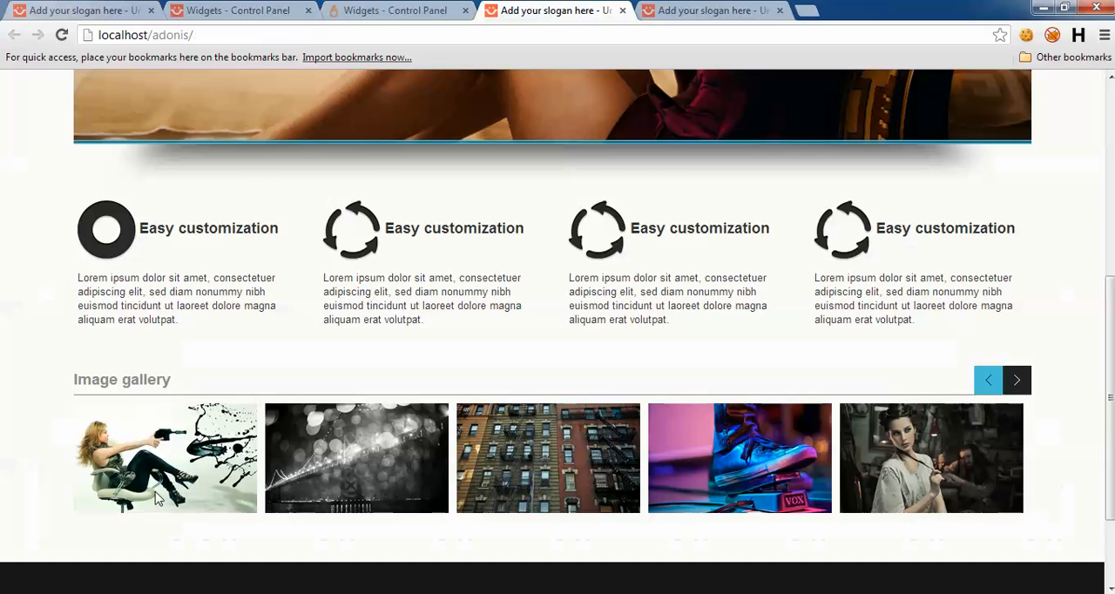
scroll(114, 337, "down", 2)
left_click(73, 7)
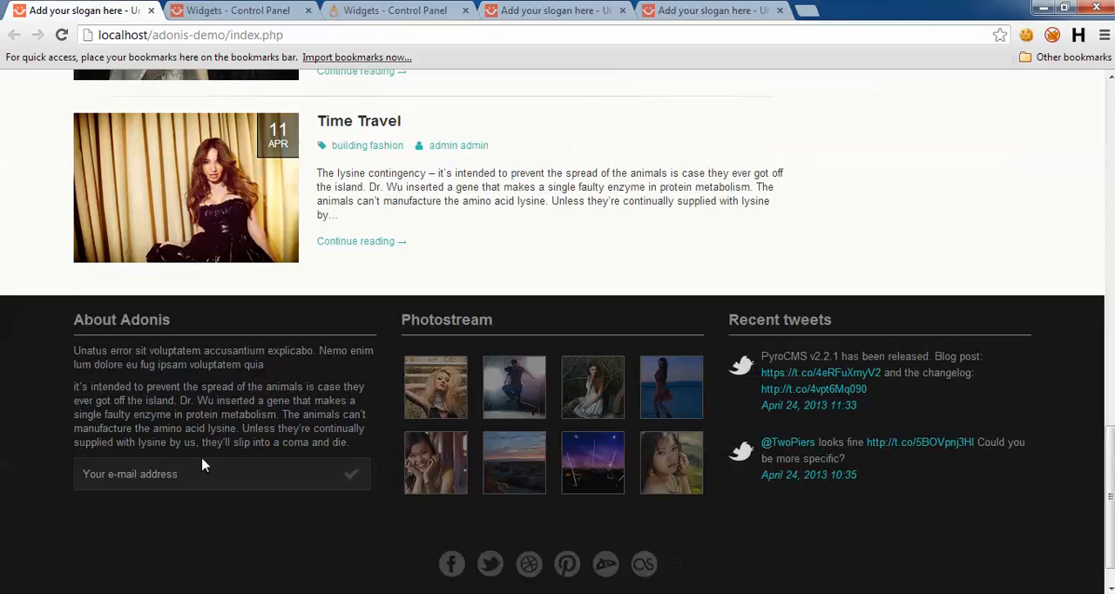
left_click(588, 13)
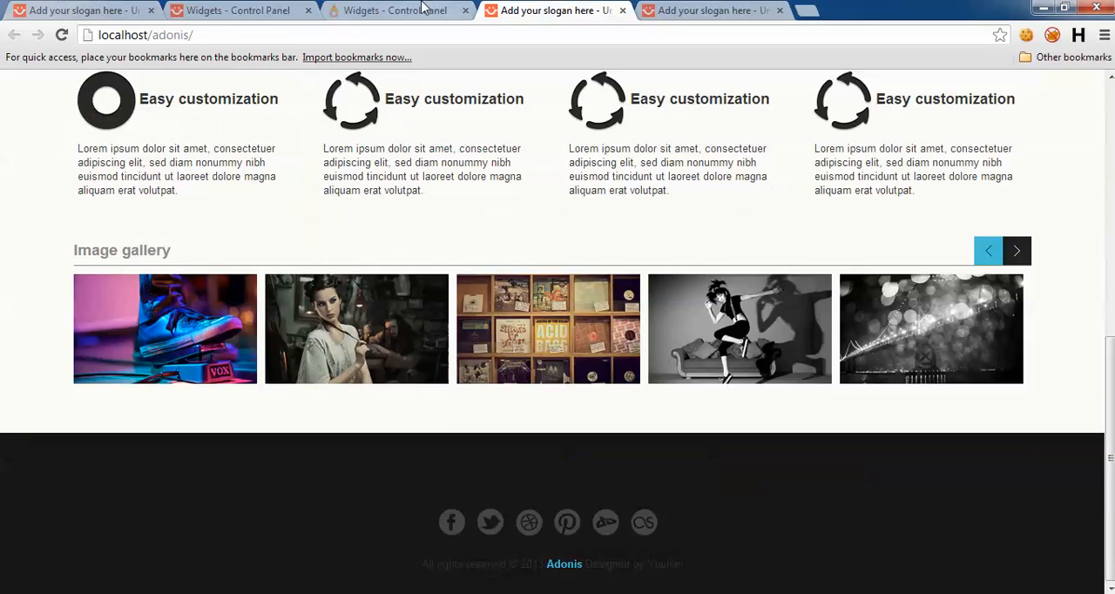
Step: Open the adonis site's Widgets admin page and review the available widgets and areas
left_click(398, 7)
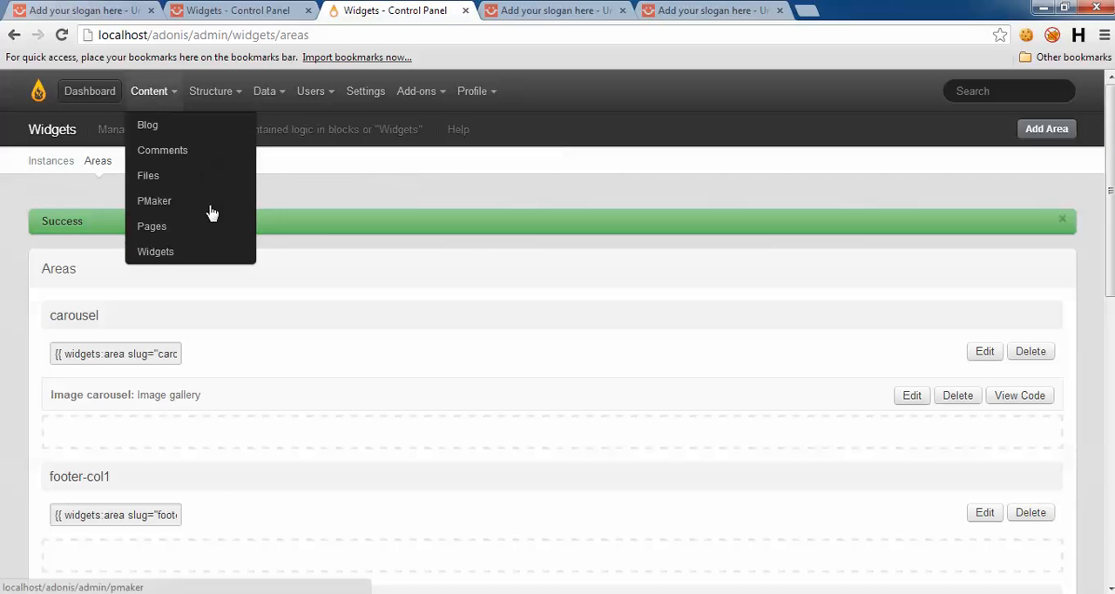
mouse_move(149, 94)
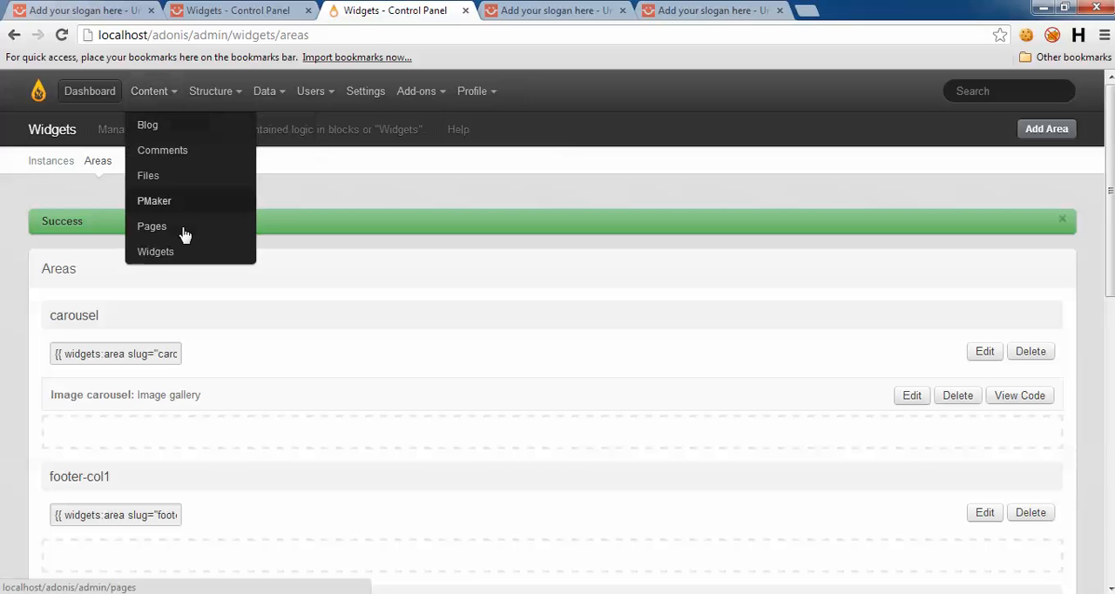
left_click(180, 251)
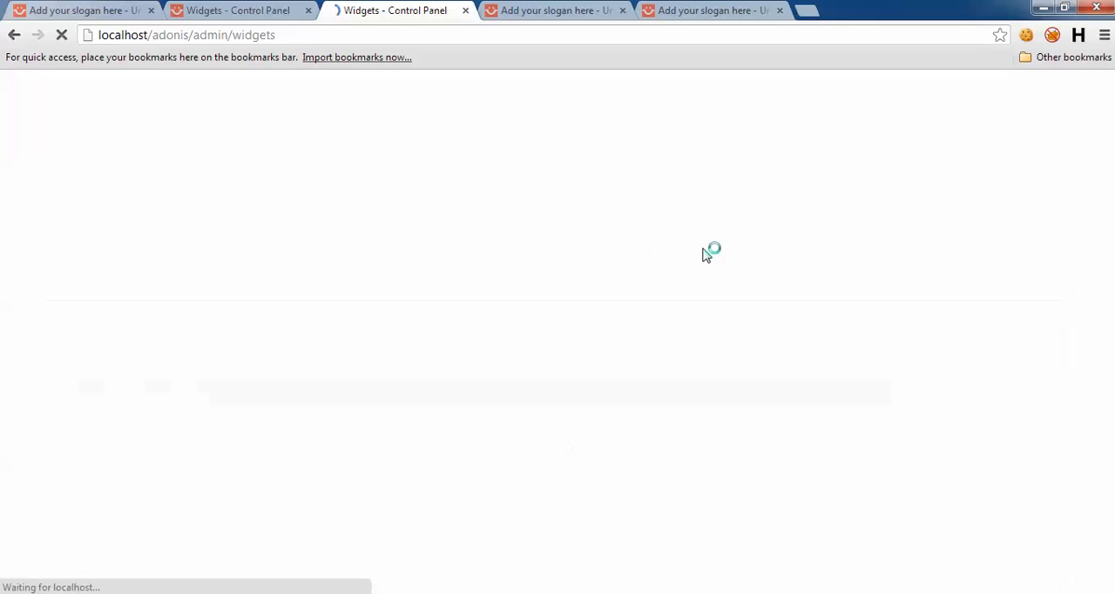
scroll(635, 212, "down", 3)
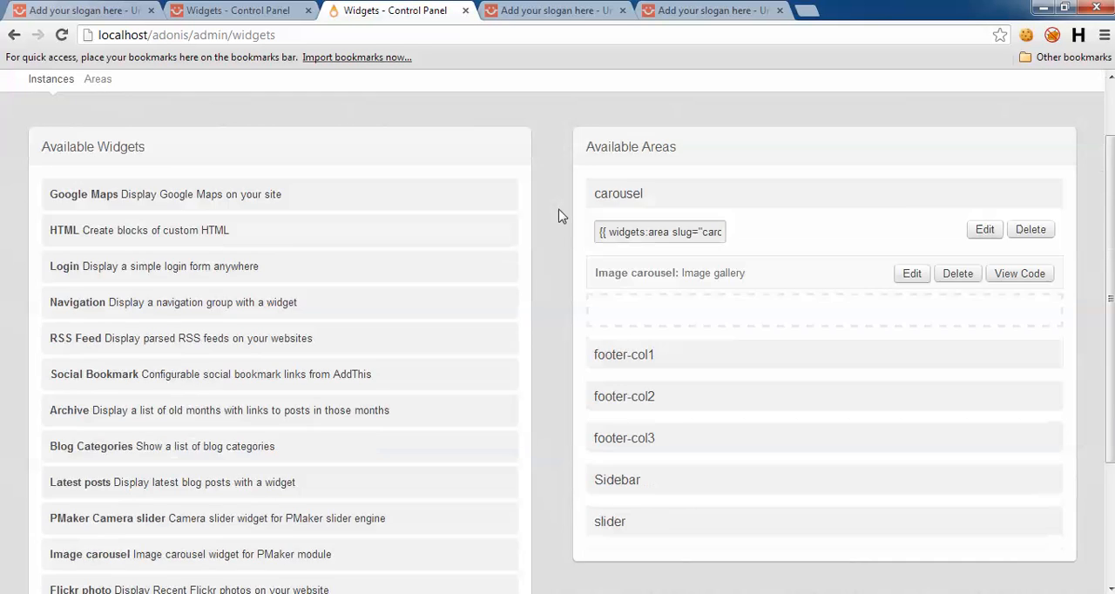
scroll(562, 214, "up", 2)
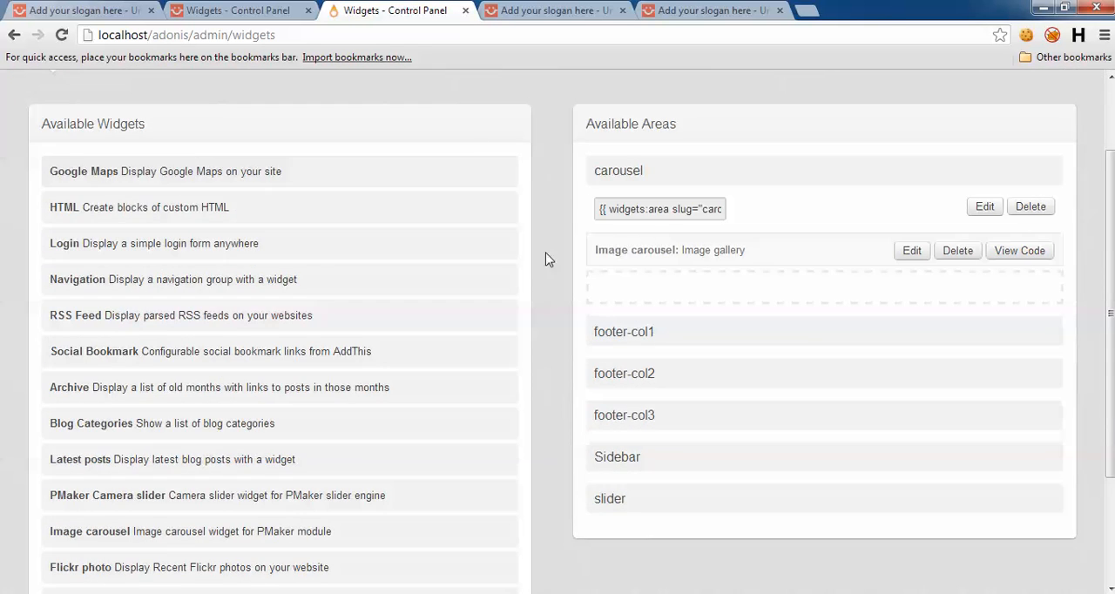
Step: Examine the About Adonis text and newsletter field in the demo site's first footer column
left_click(743, 9)
key("ctrl+shift+Tab")
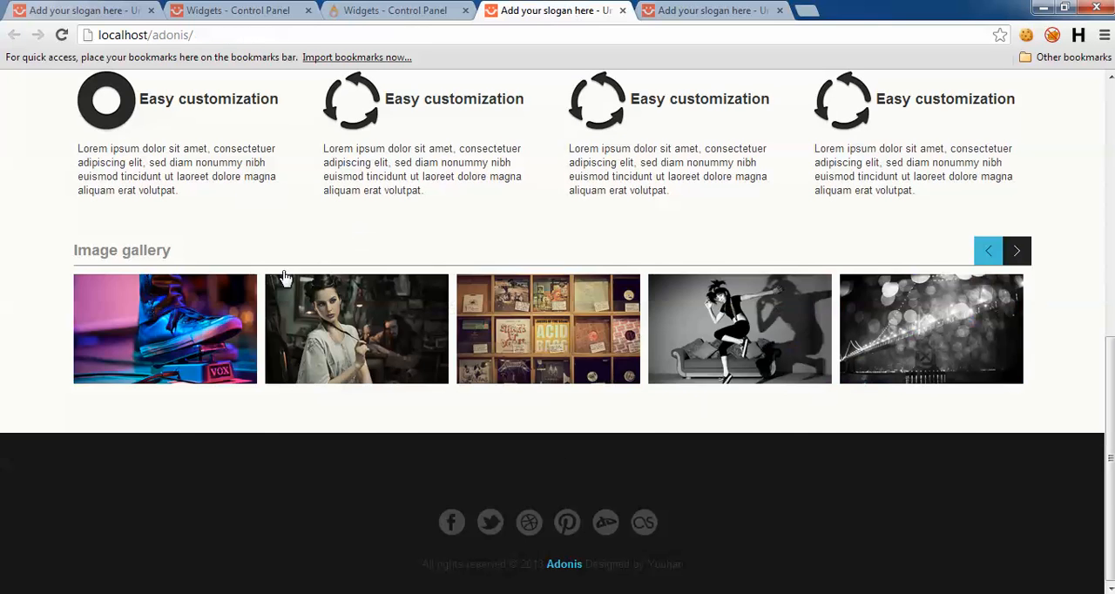
left_click(157, 9)
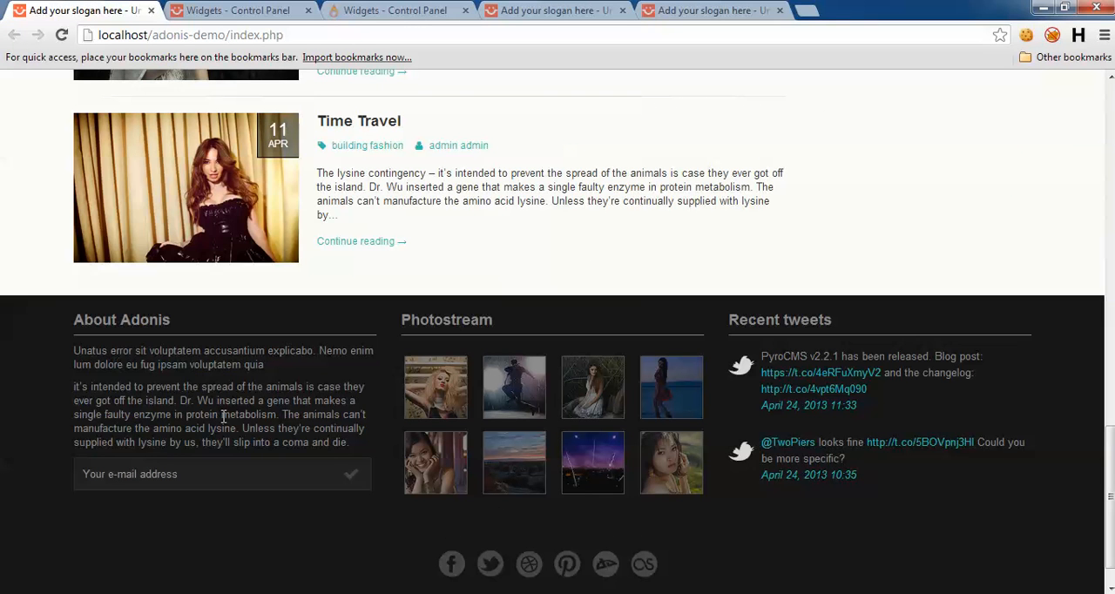
left_click_drag(114, 364, 223, 417)
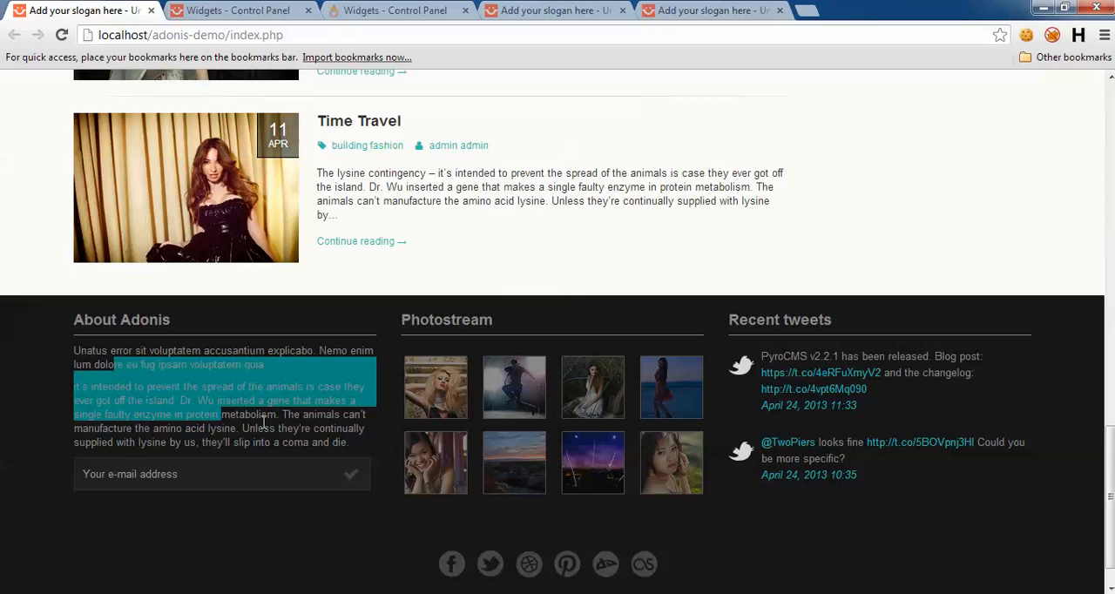
left_click(261, 423)
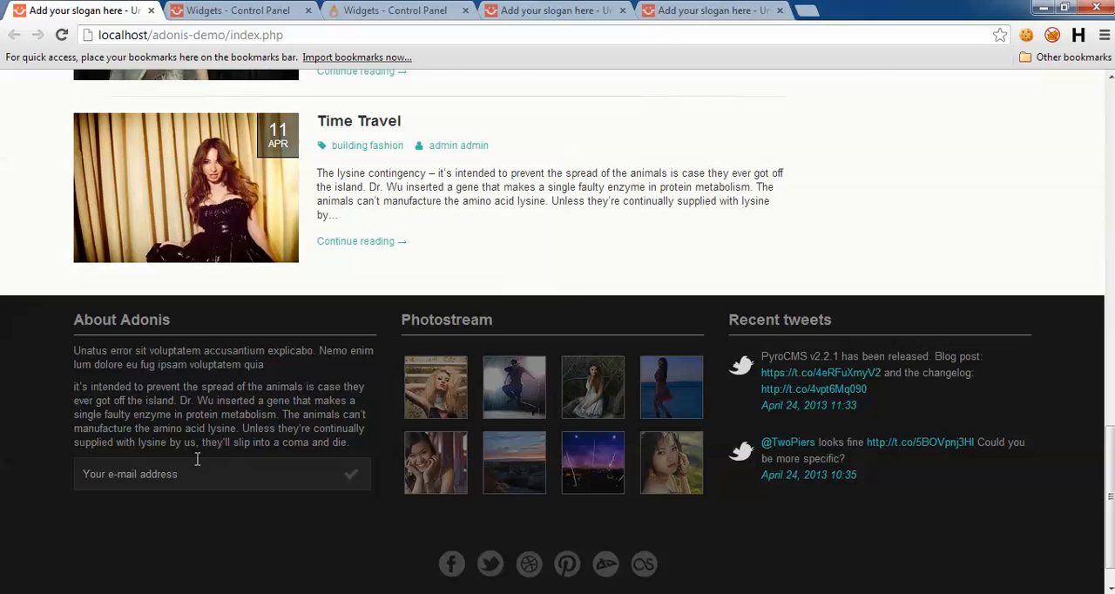
left_click_drag(133, 370, 263, 403)
Step: Copy all the HTML from the About Adonis widget in the demo site's footer-col1 area
left_click(236, 10)
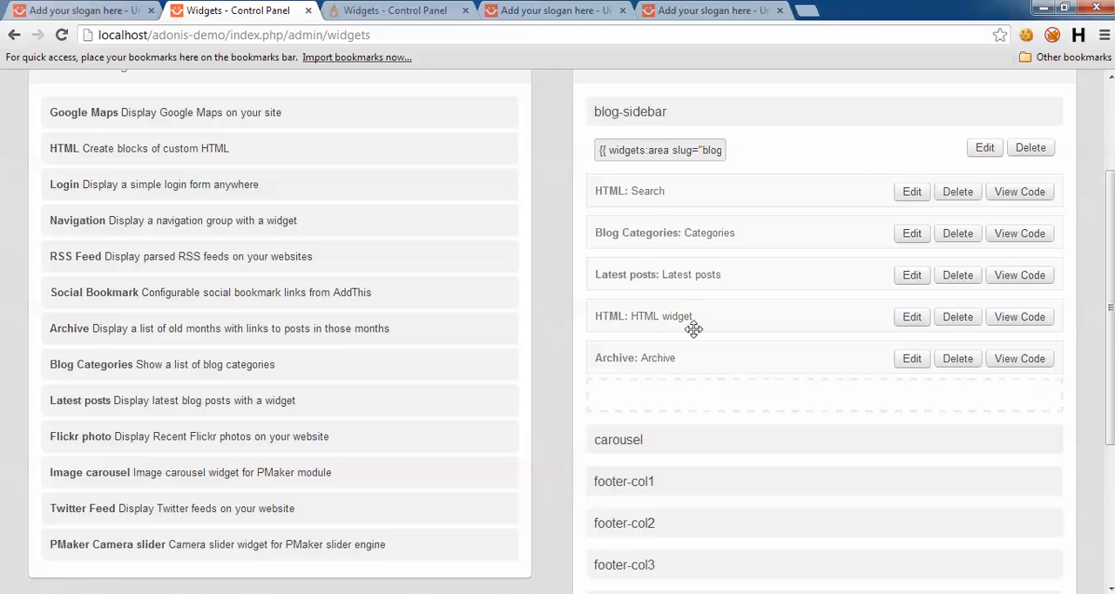
scroll(777, 348, "down", 2)
left_click(679, 409)
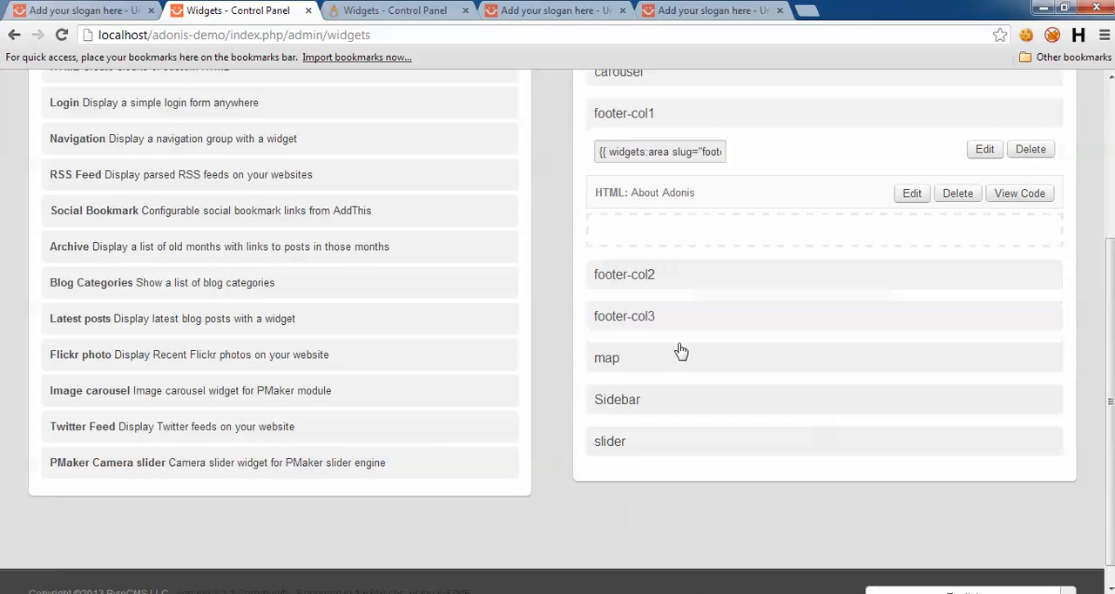
left_click(905, 193)
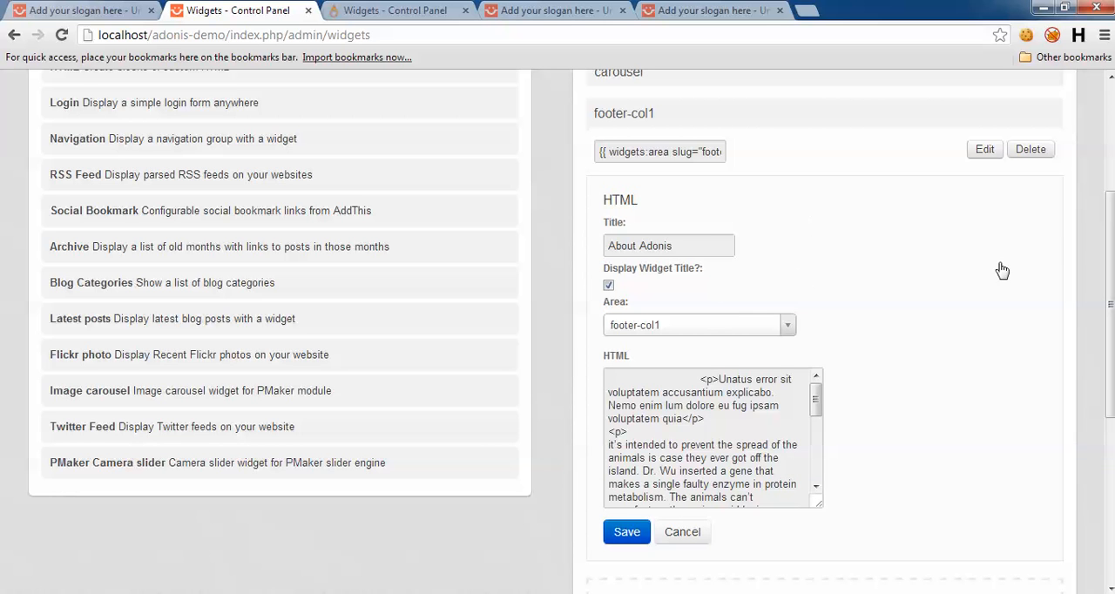
scroll(883, 287, "down", 3)
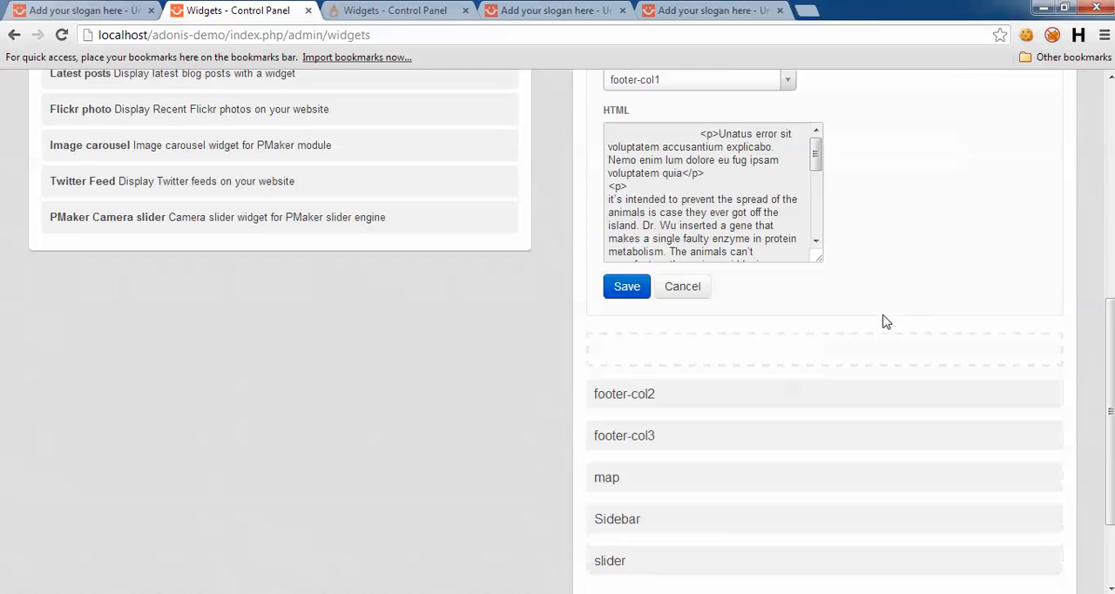
left_click_drag(703, 142, 746, 190)
key("ctrl+a")
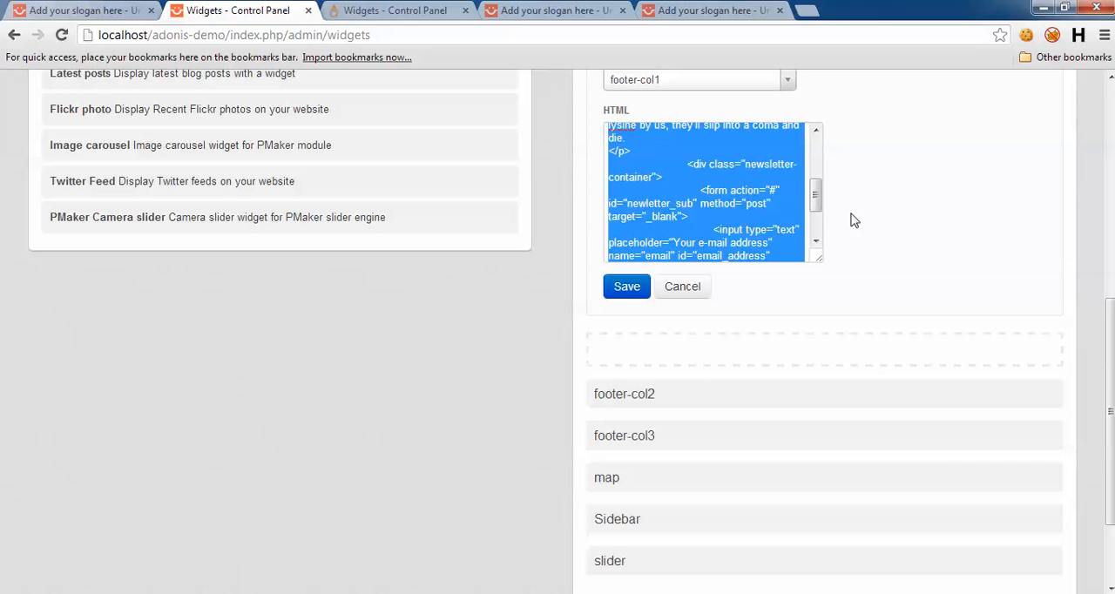
Step: Return to the adonis site's Widgets page and add an HTML widget to the footer-col1 area
left_click(710, 11)
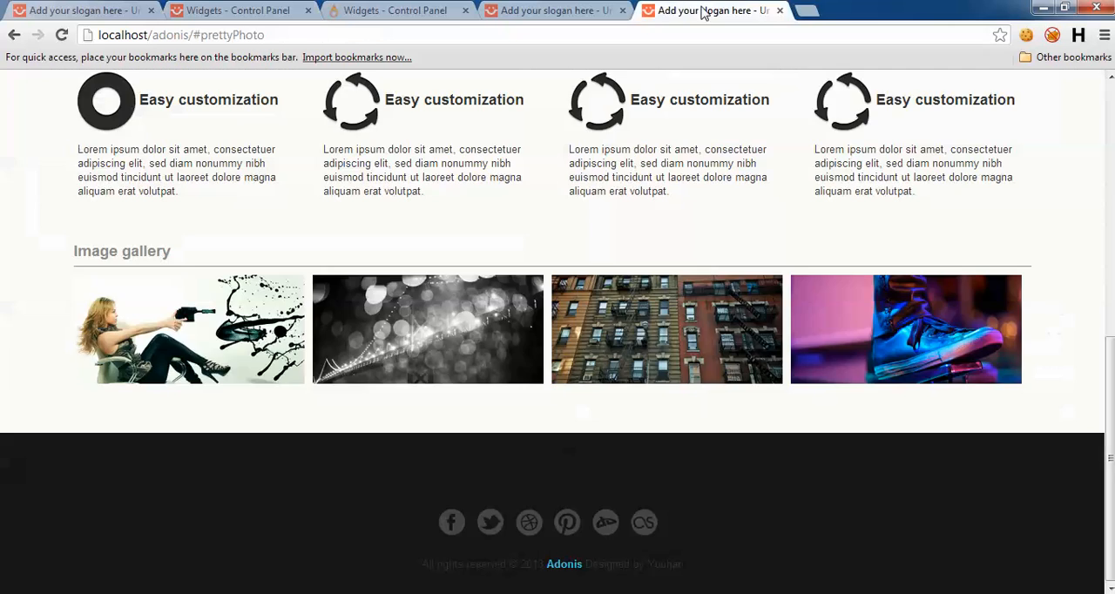
left_click(534, 7)
left_click(428, 9)
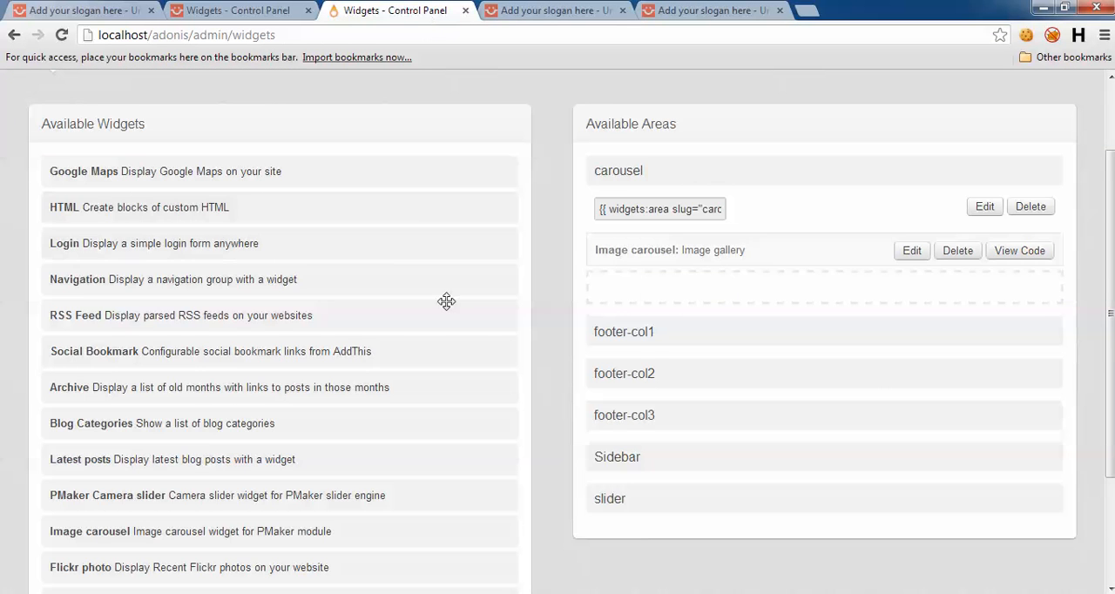
scroll(453, 322, "down", 1)
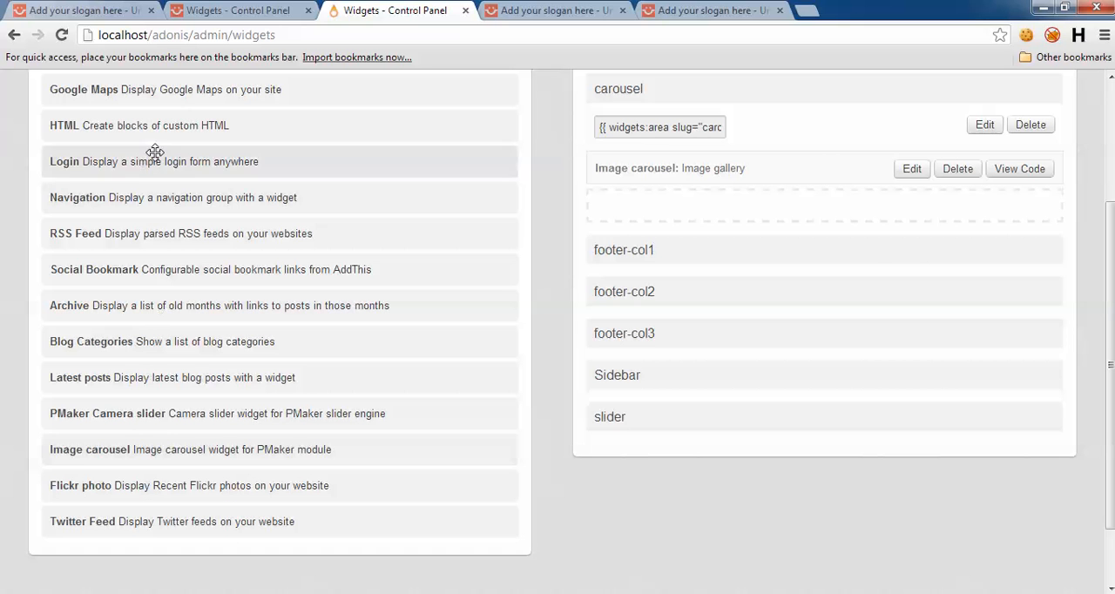
left_click_drag(186, 122, 607, 215)
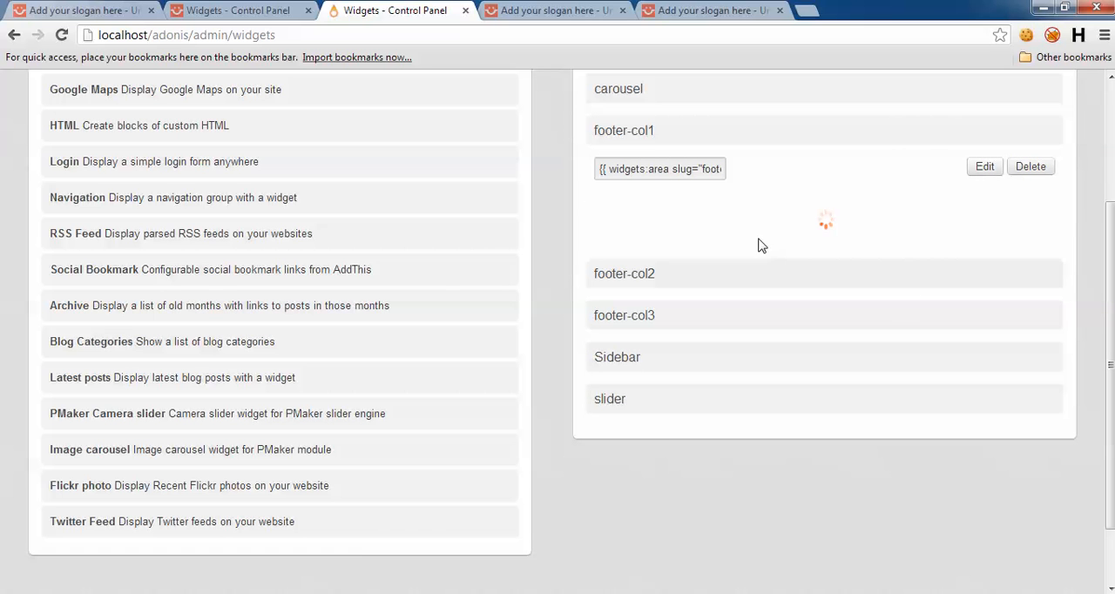
Step: Title the HTML widget About Adonis, enable its title display, paste the copied demo HTML, and save it
left_click(654, 264)
type("A")
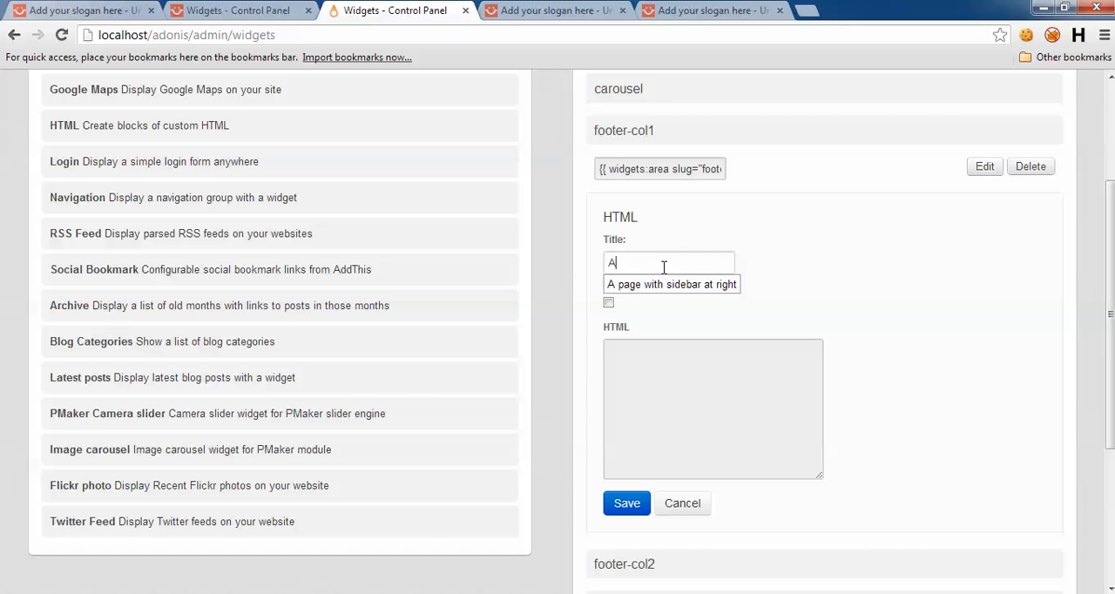
type("bout Adonis")
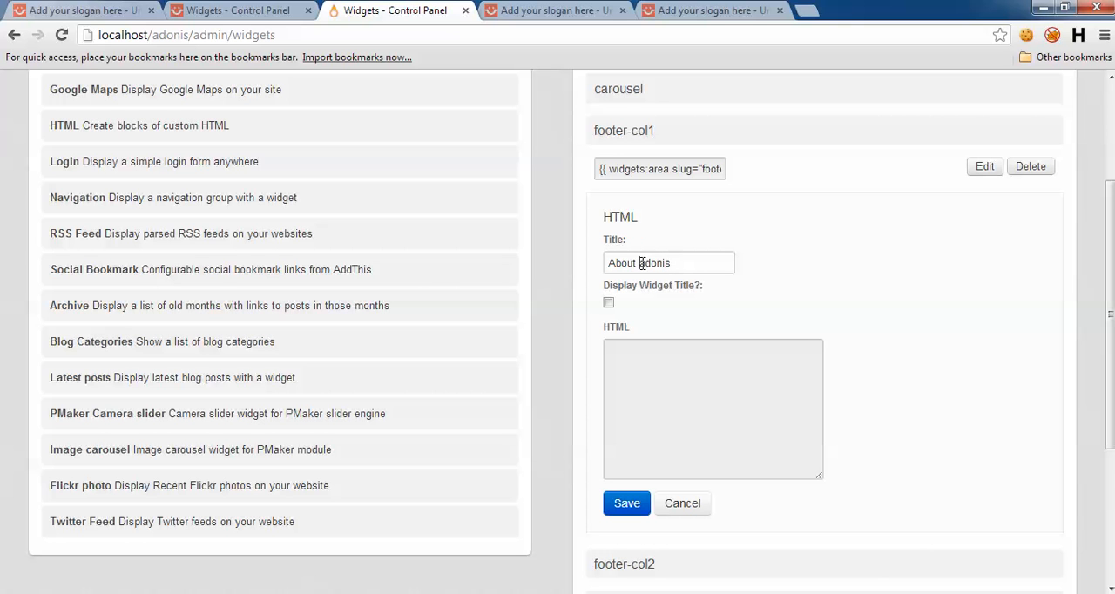
type("A")
left_click(607, 302)
left_click(671, 410)
key("ctrl+v")
scroll(790, 440, "down", 2)
left_click(627, 340)
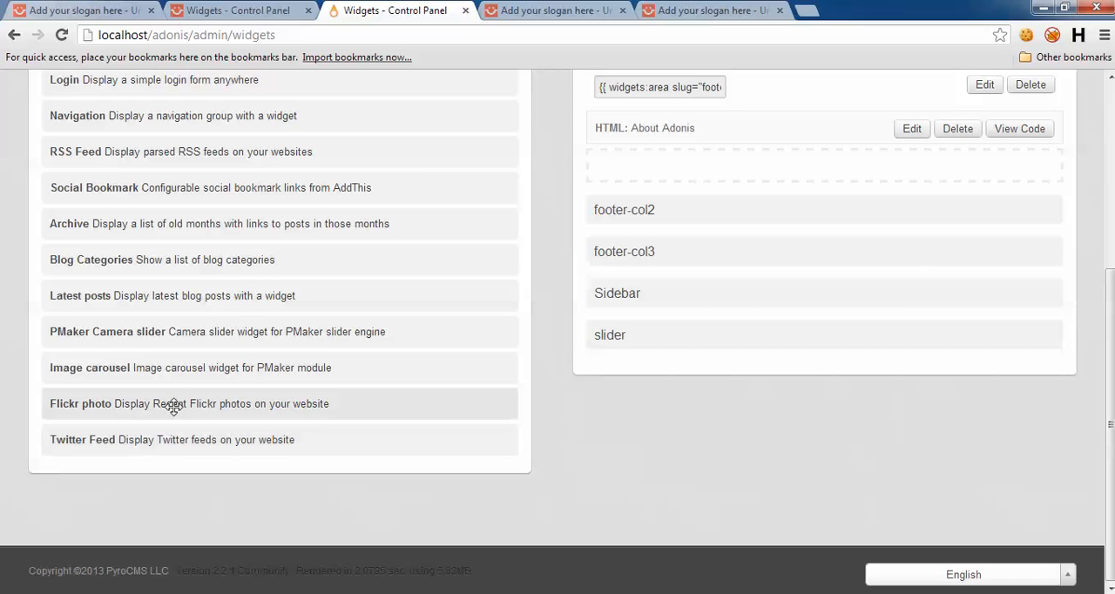
Step: Add a Flickr photo widget to footer-col2, titled Photostream, with its title displayed
left_click_drag(216, 414, 679, 172)
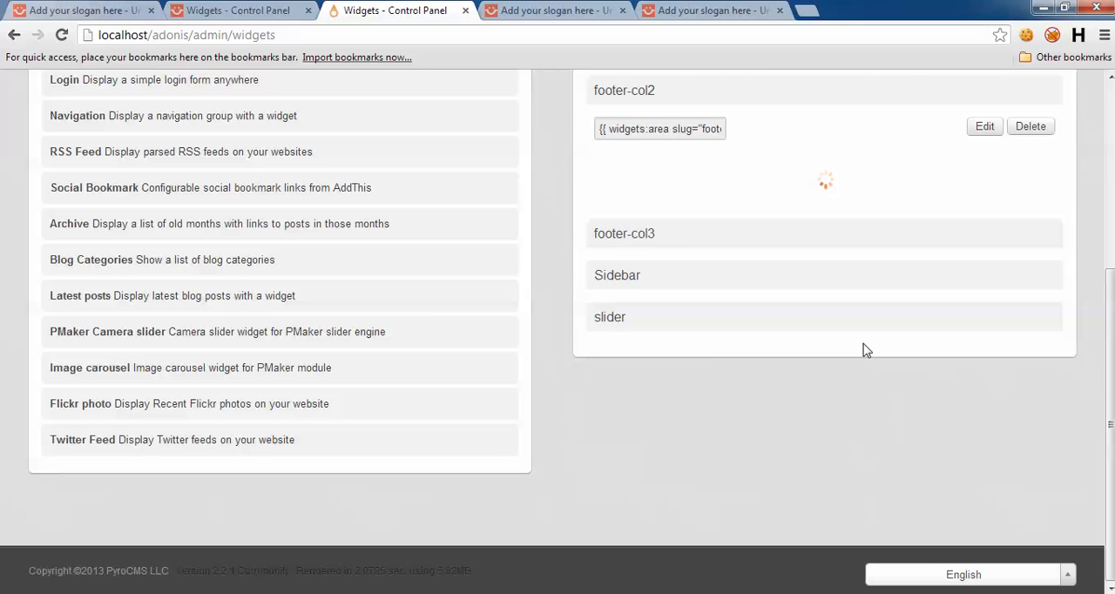
left_click(650, 221)
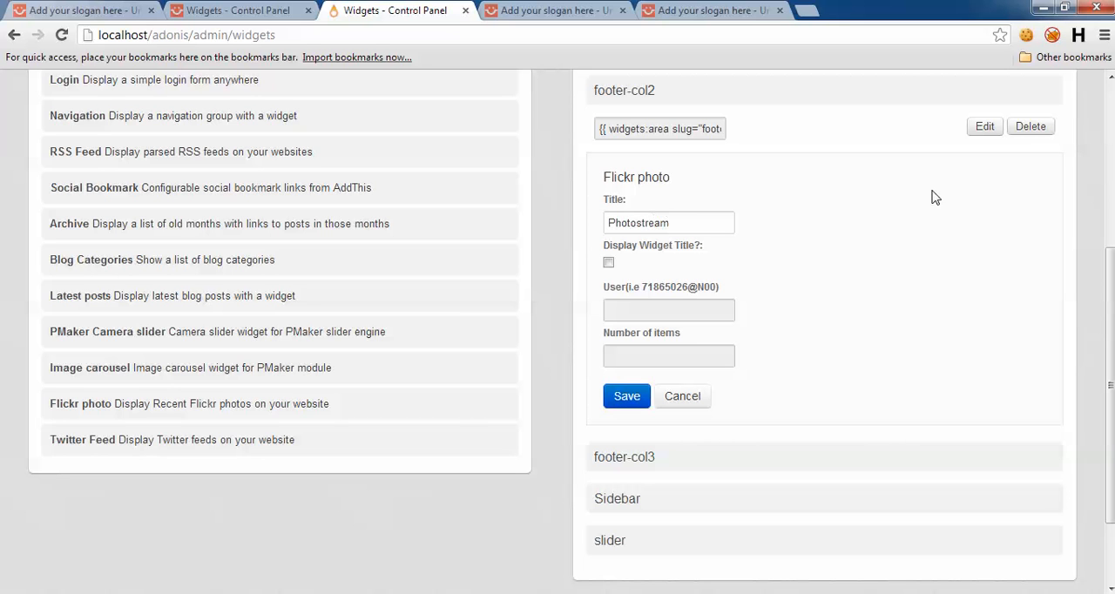
left_click(607, 262)
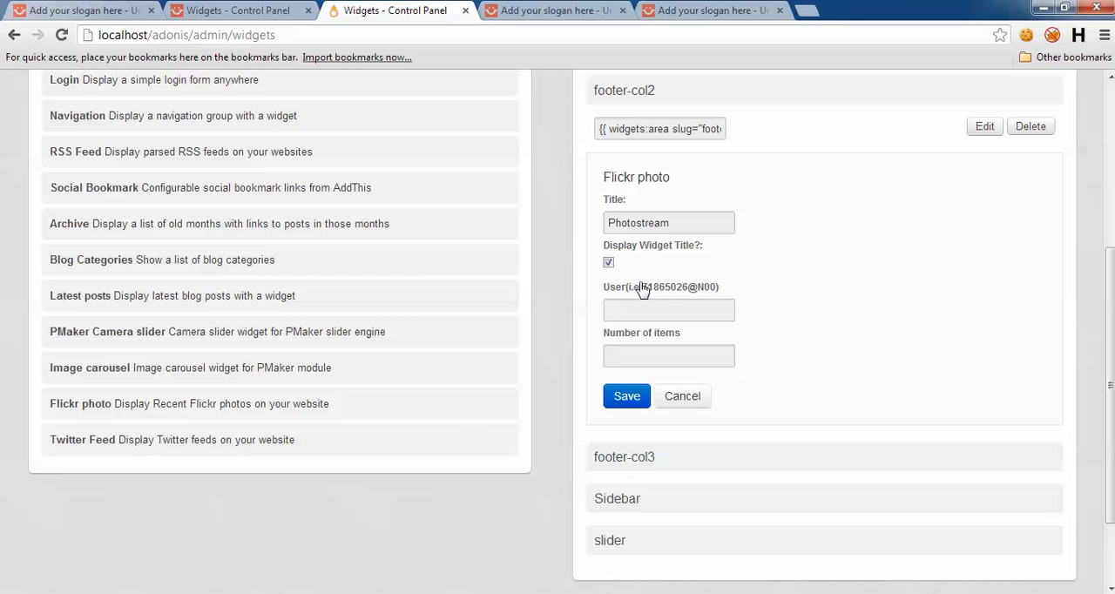
Step: Fill in the Flickr widget's user field with the example user ID without a leading space, set 8 items, and save
left_click_drag(651, 279, 717, 277)
key("ctrl+c")
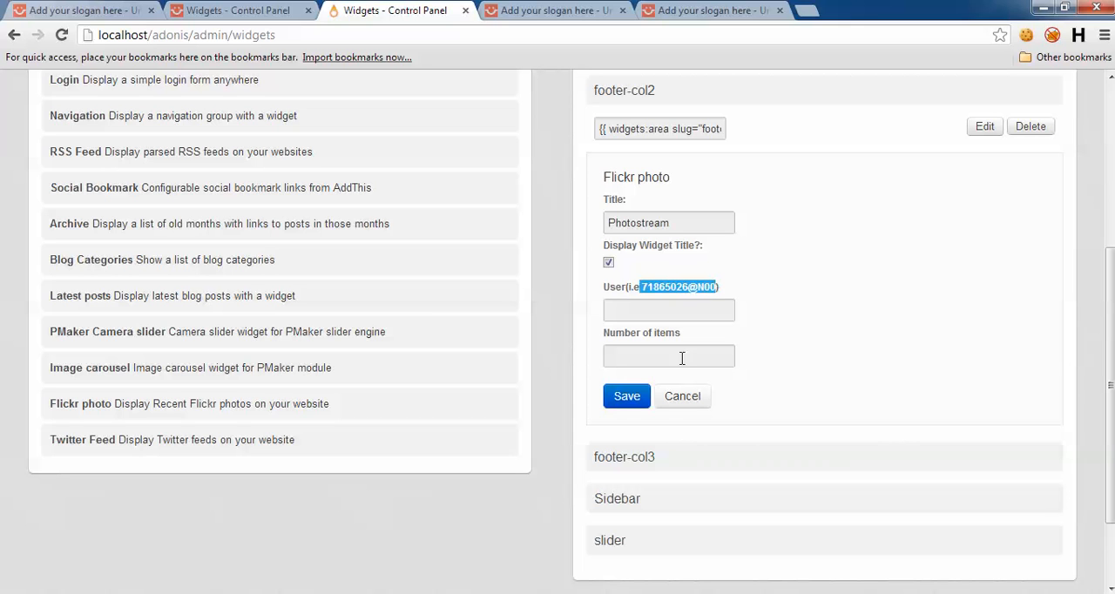
left_click(658, 308)
key("ctrl+v")
left_click(670, 357)
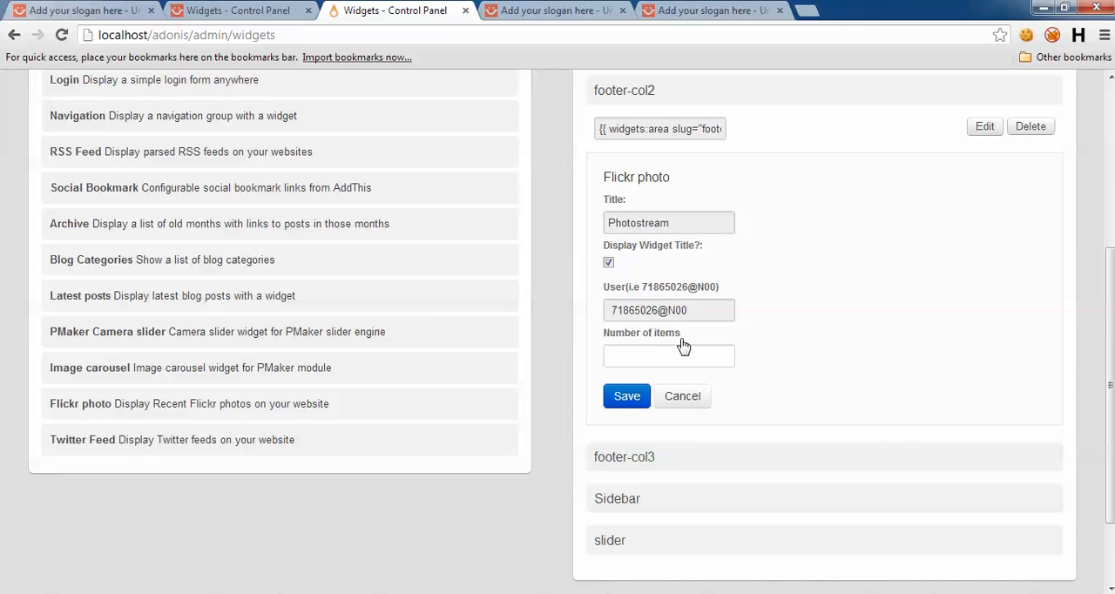
left_click(613, 309)
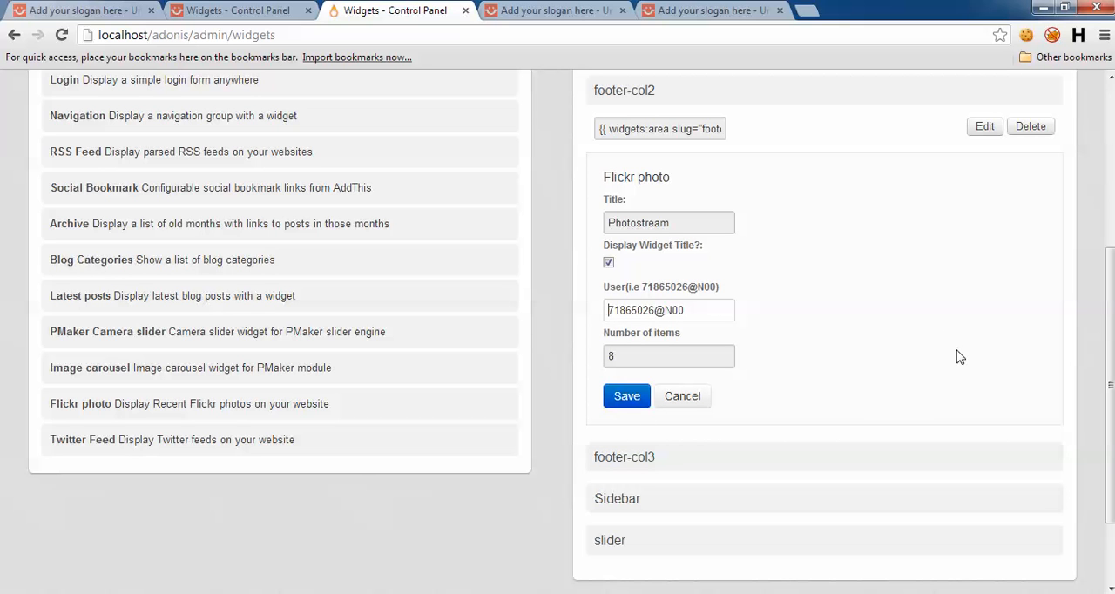
left_click(852, 322)
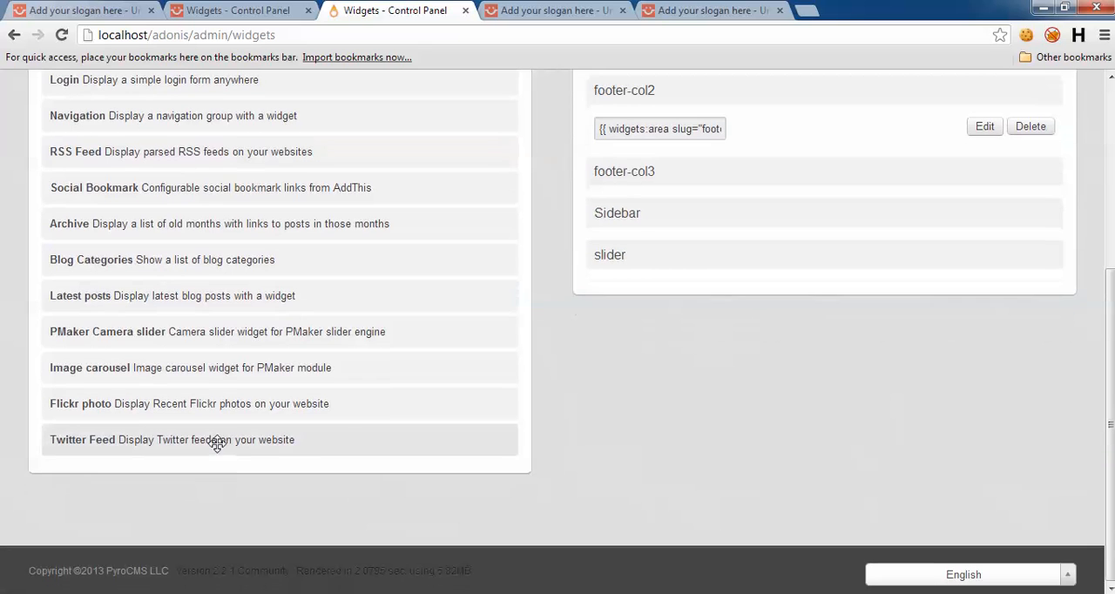
Step: Add a Twitter Feed widget to footer-col3 titled Twitter feed, with its title displayed, username PyroCMS and 2 items, and save it
left_click_drag(217, 443, 677, 209)
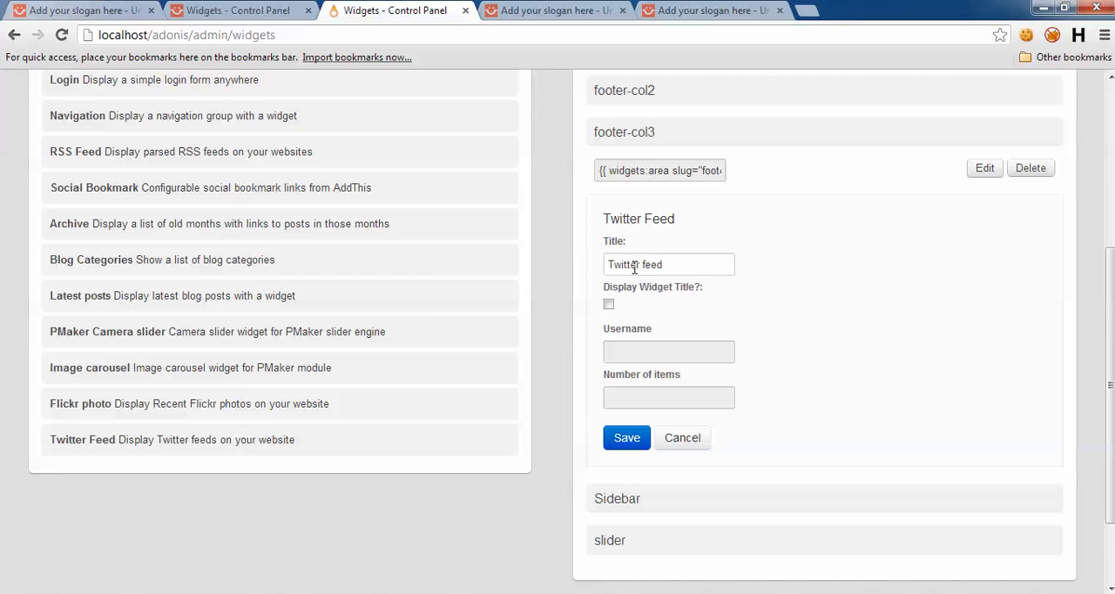
left_click(608, 304)
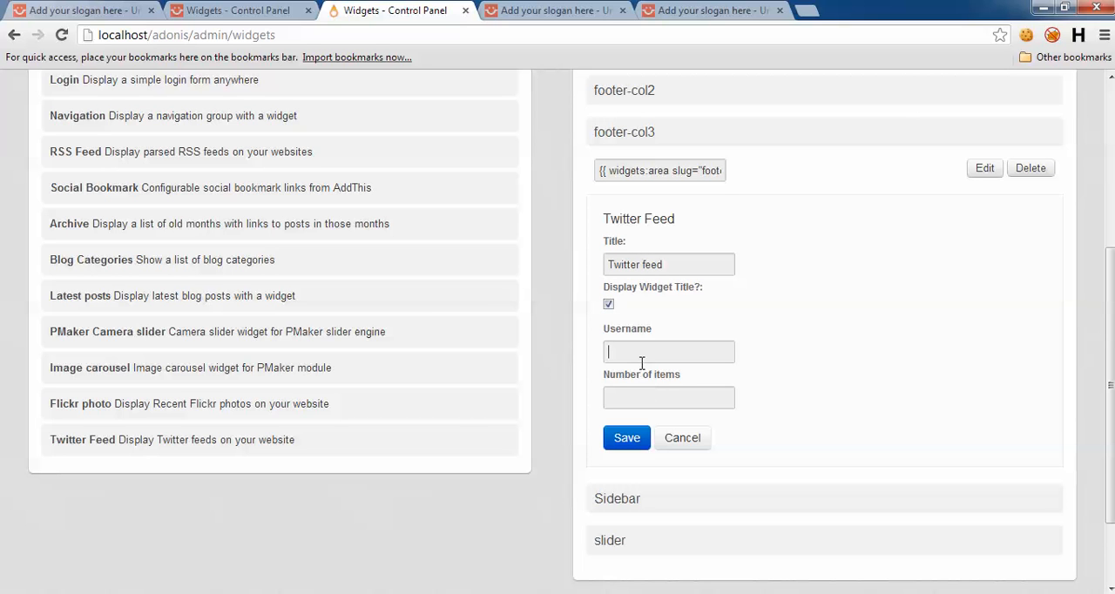
left_click(642, 357)
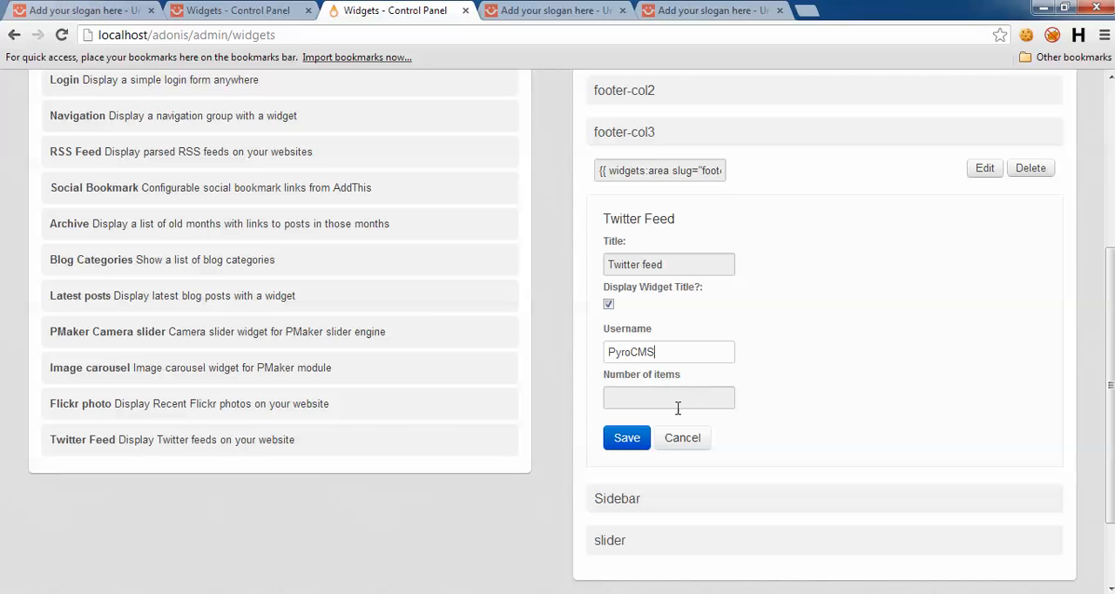
left_click(670, 396)
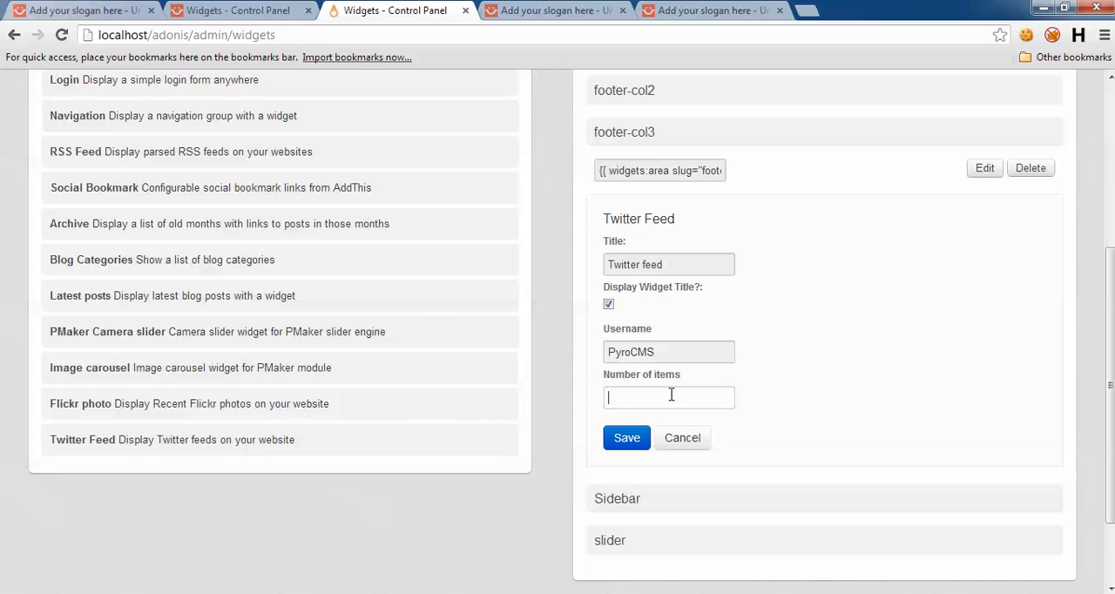
left_click(624, 438)
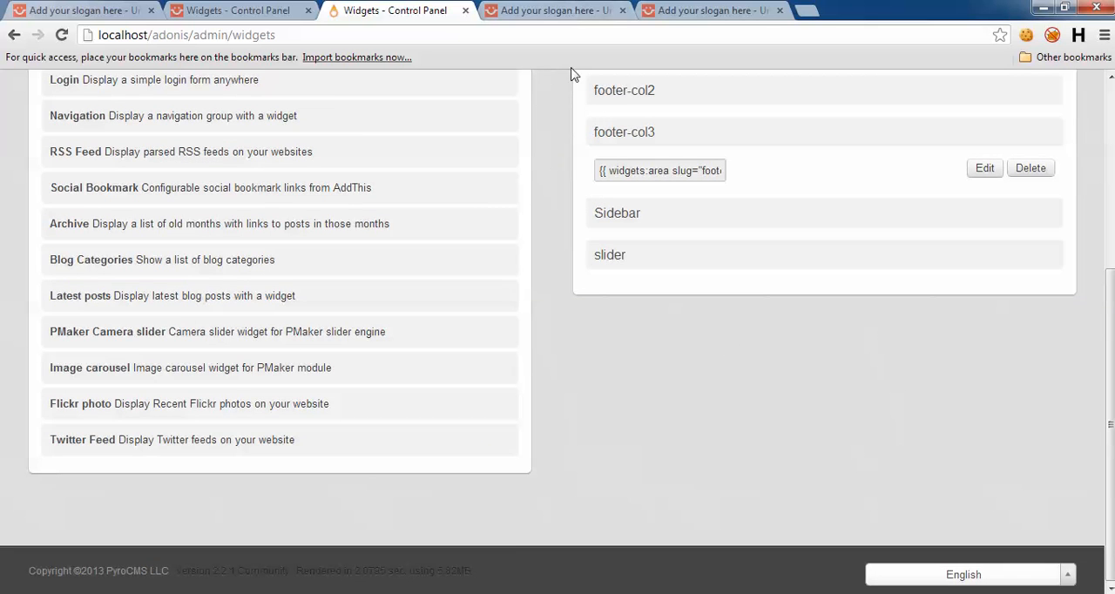
Step: Reload the adonis home page in its single remaining preview tab and examine the three footer widget columns and the header's user menu
left_click(540, 9)
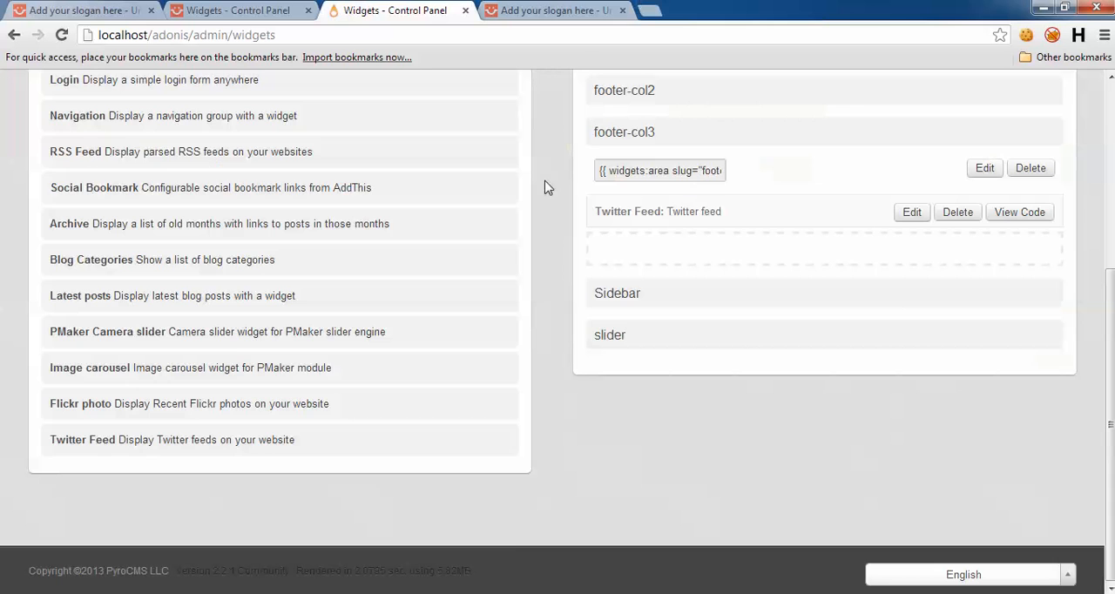
left_click(547, 8)
left_click(269, 34)
key("Return")
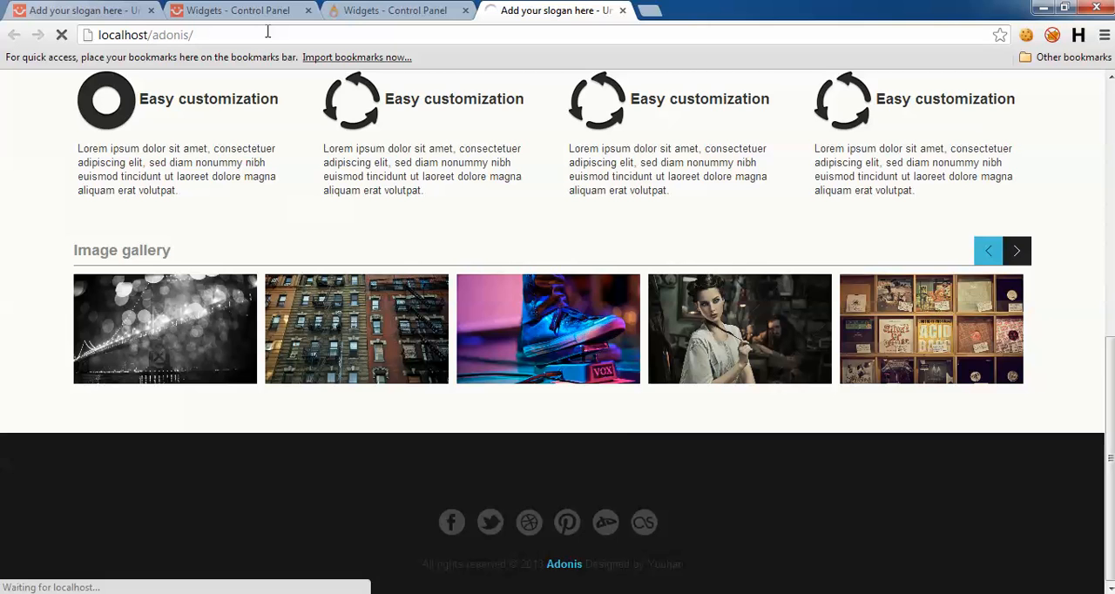
scroll(623, 261, "down", 3)
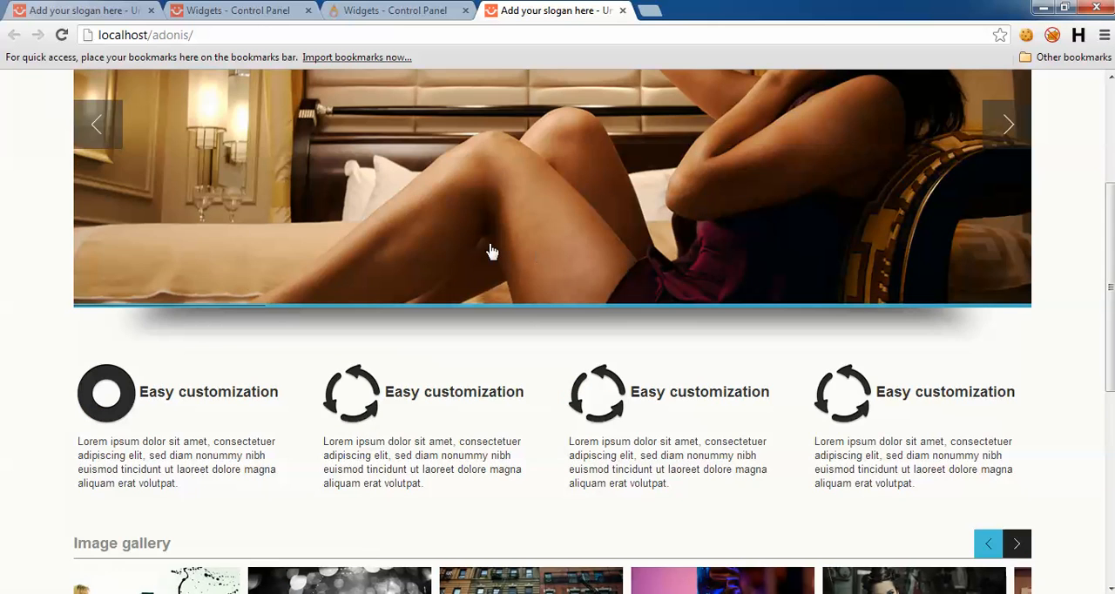
scroll(489, 251, "down", 5)
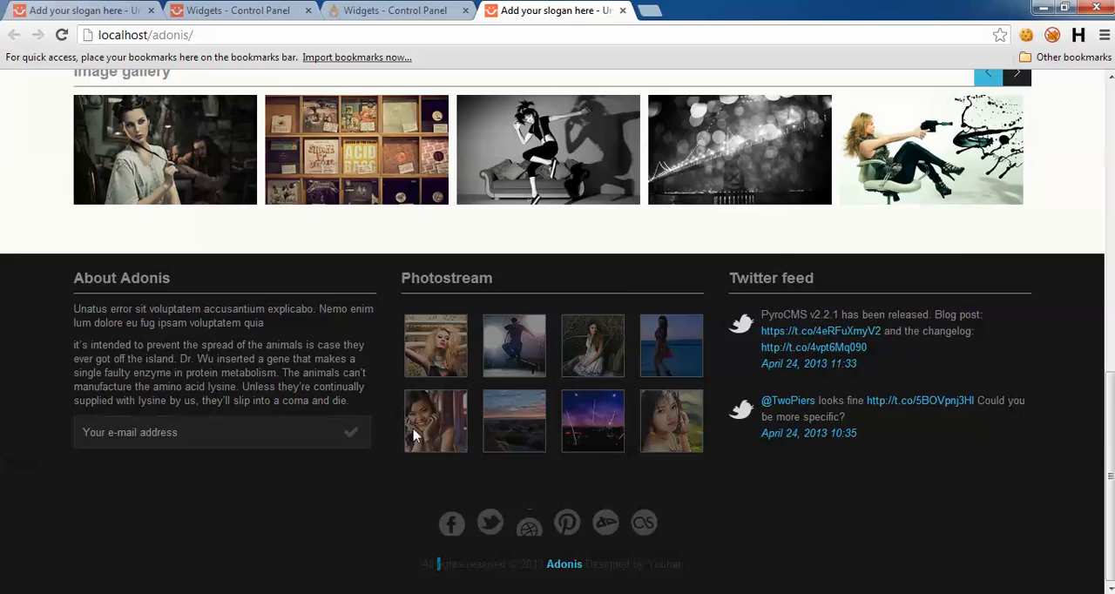
scroll(587, 532, "up", 5)
scroll(532, 440, "down", 5)
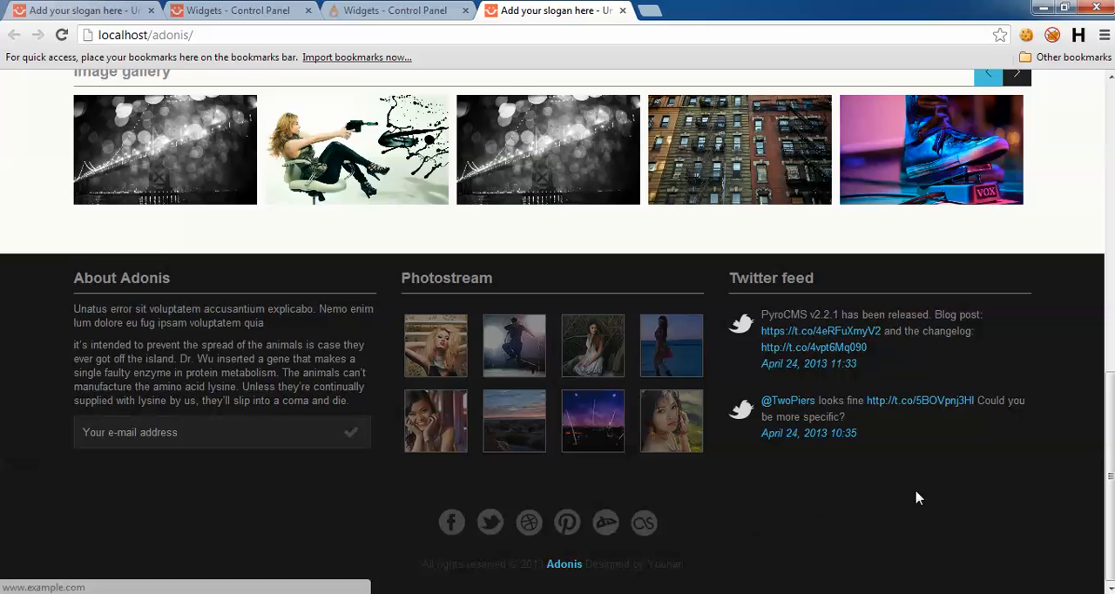
left_click_drag(1108, 467, 1109, 169)
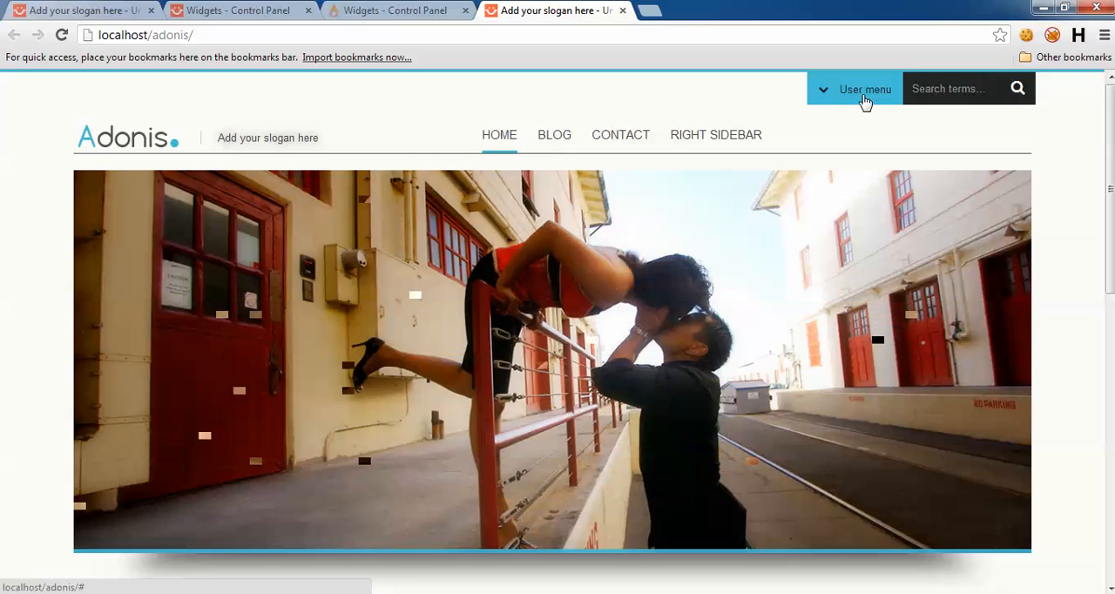
Step: In the adonis control panel's Navigation section, create and save a navigation group titled USERMENU with the slug usermenu
left_click(315, 12)
scroll(592, 259, "up", 10)
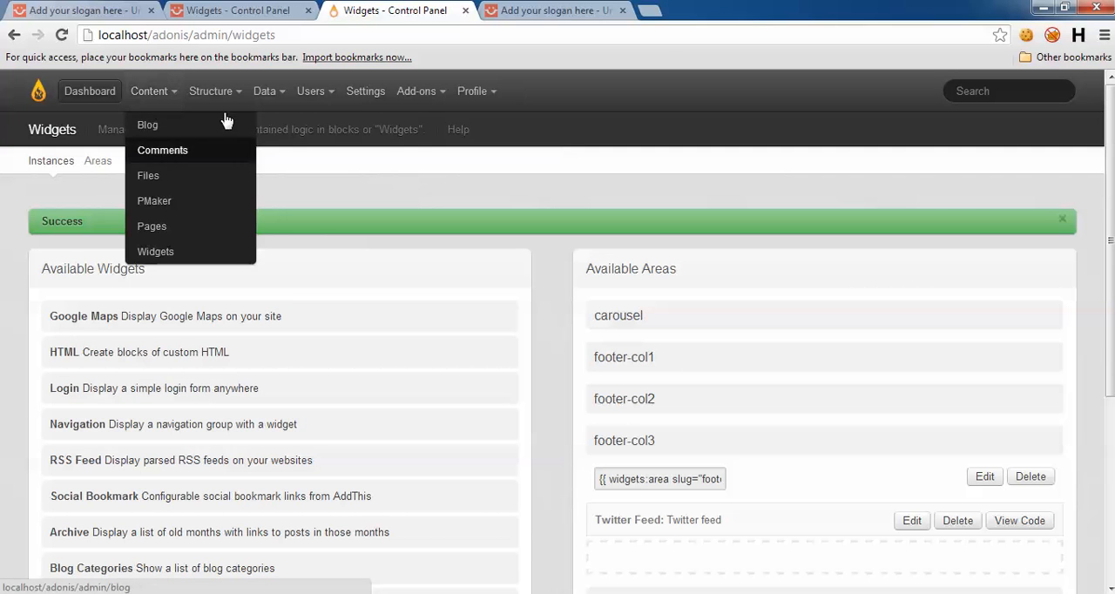
mouse_move(265, 93)
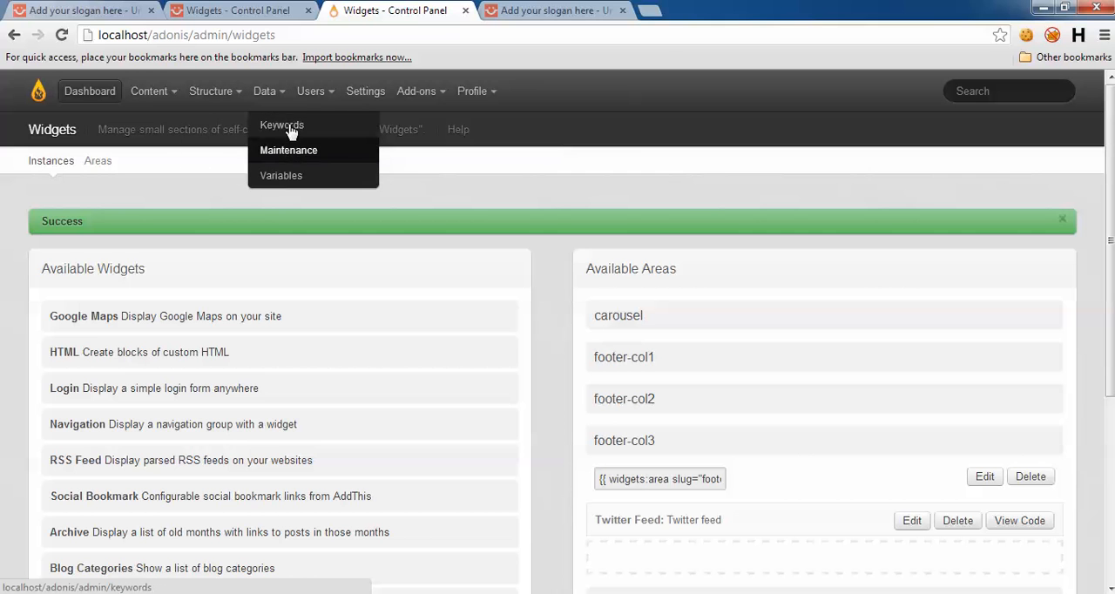
mouse_move(211, 90)
left_click(230, 152)
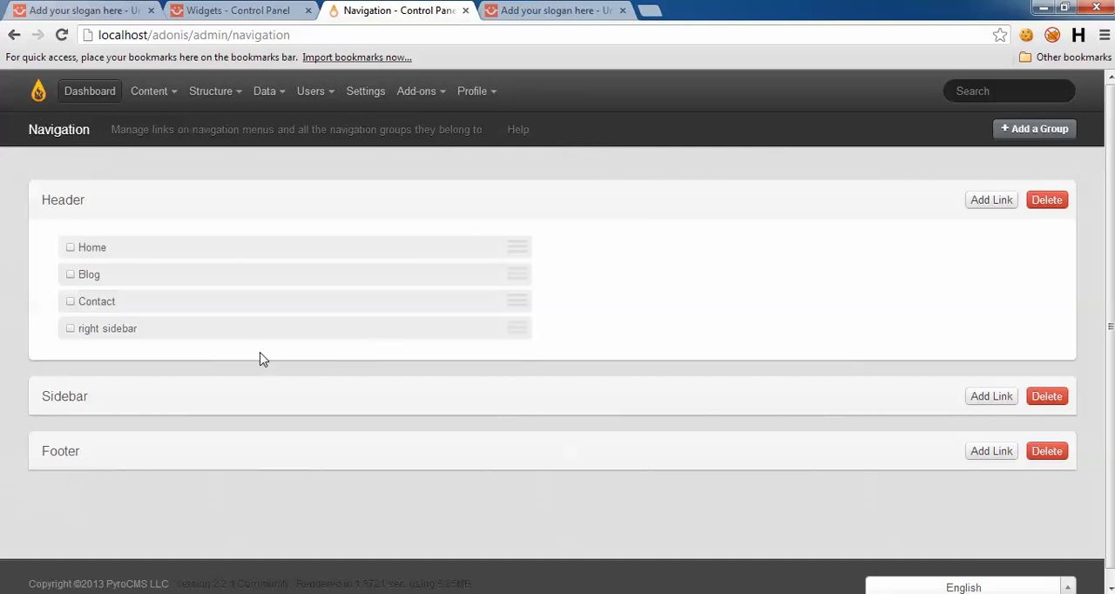
left_click(1034, 129)
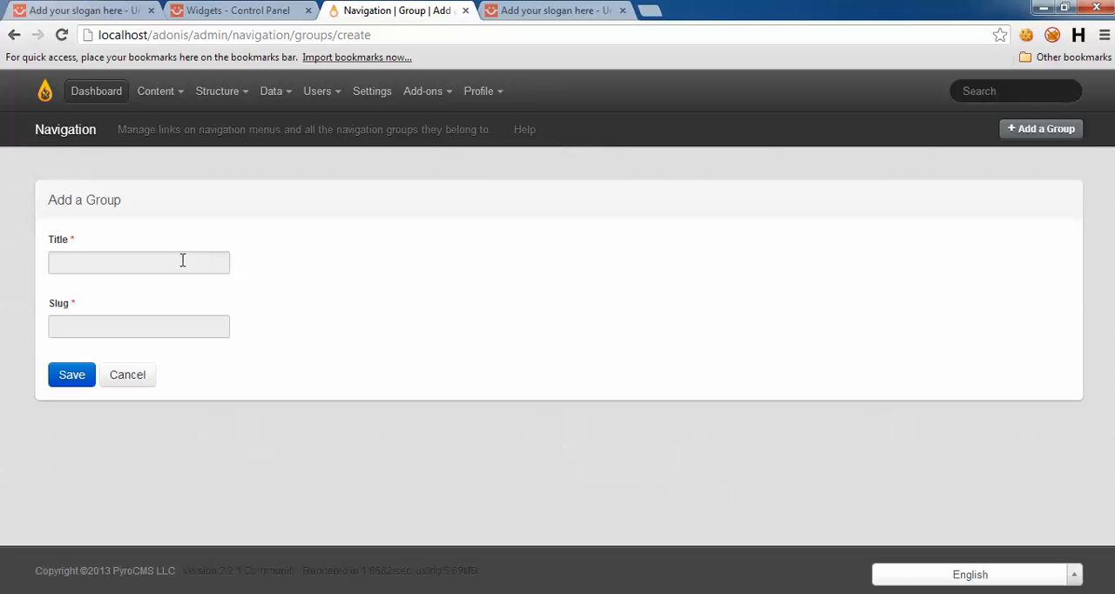
left_click(186, 258)
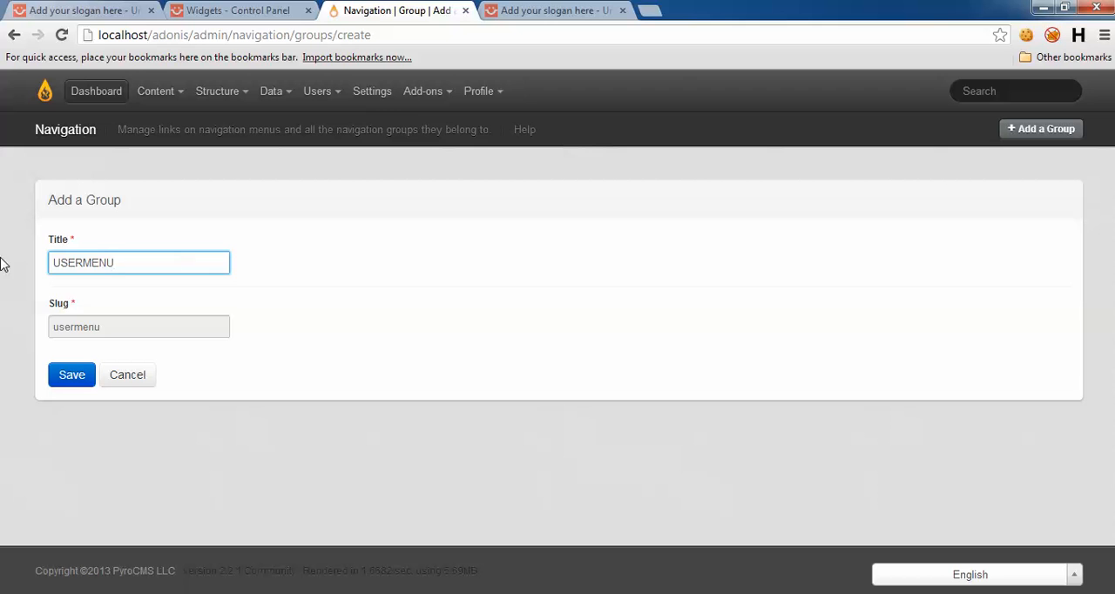
left_click(72, 376)
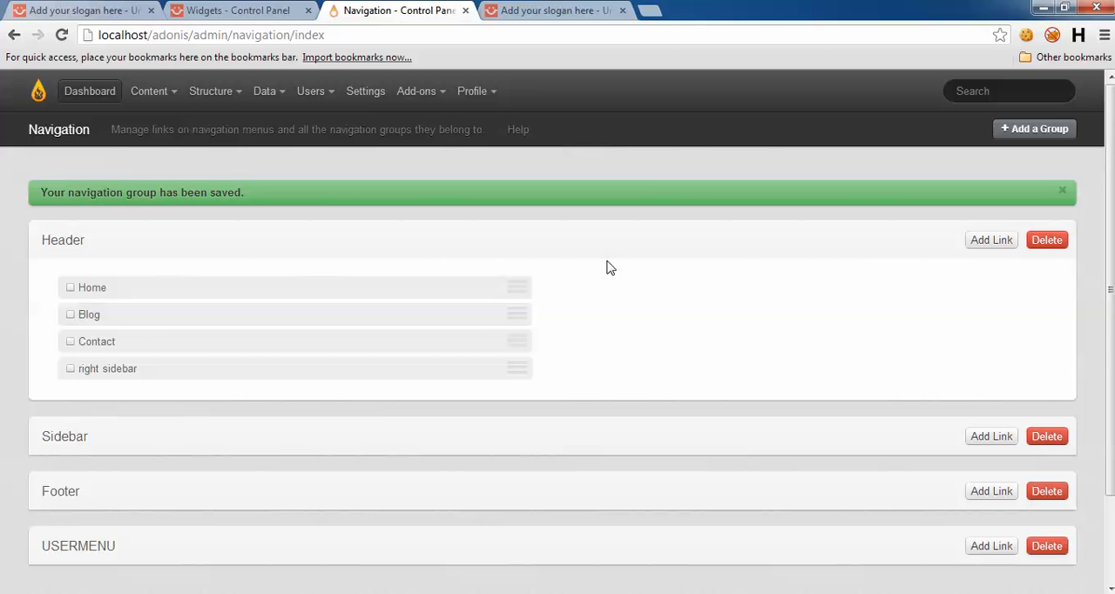
scroll(215, 493, "down", 2)
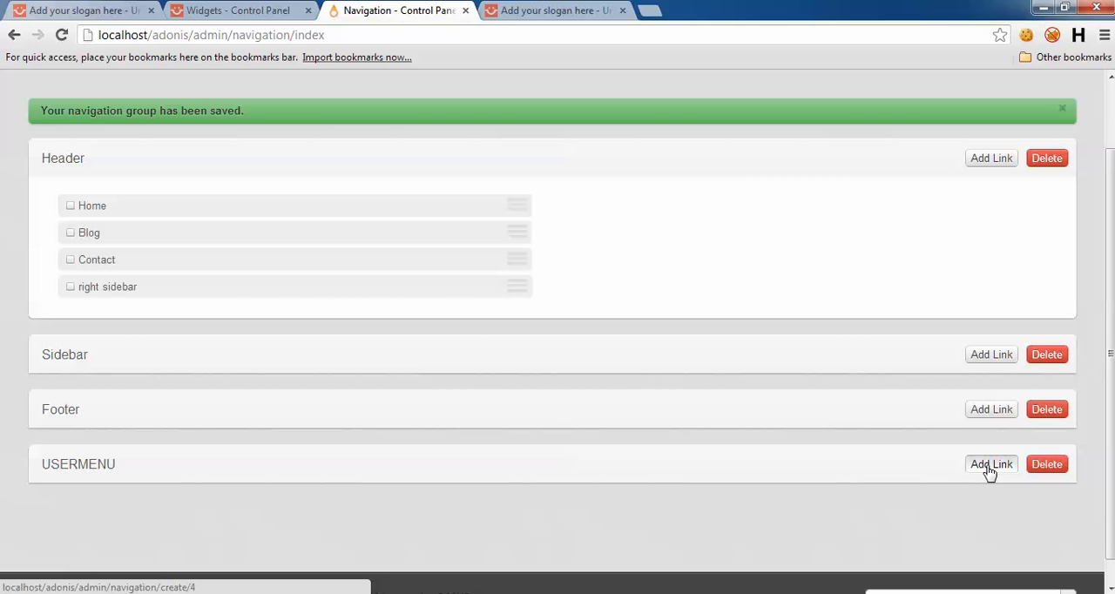
left_click(697, 467)
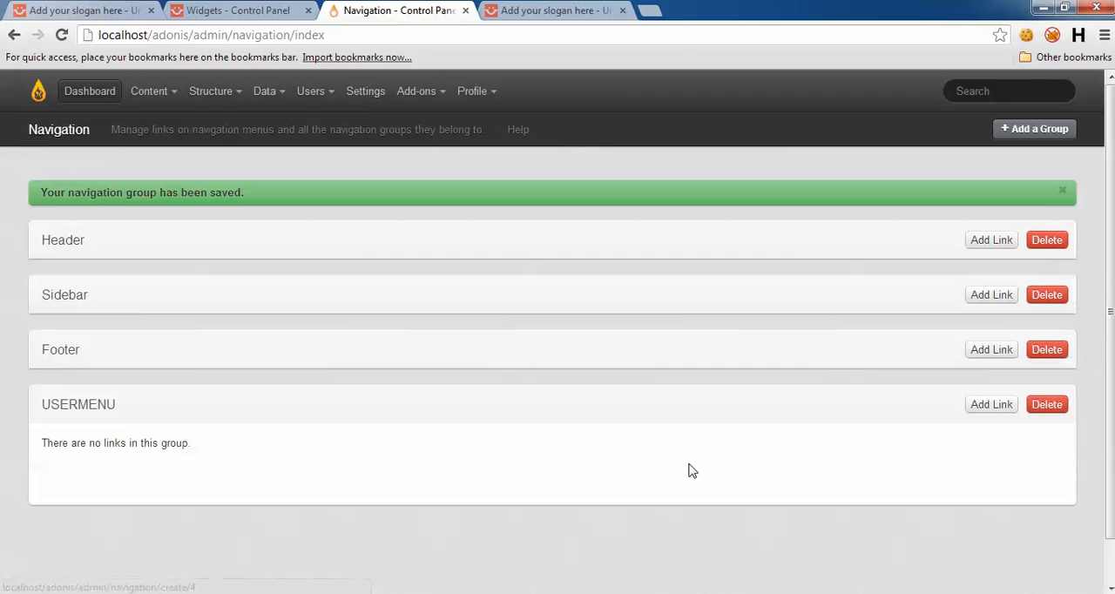
left_click(660, 440)
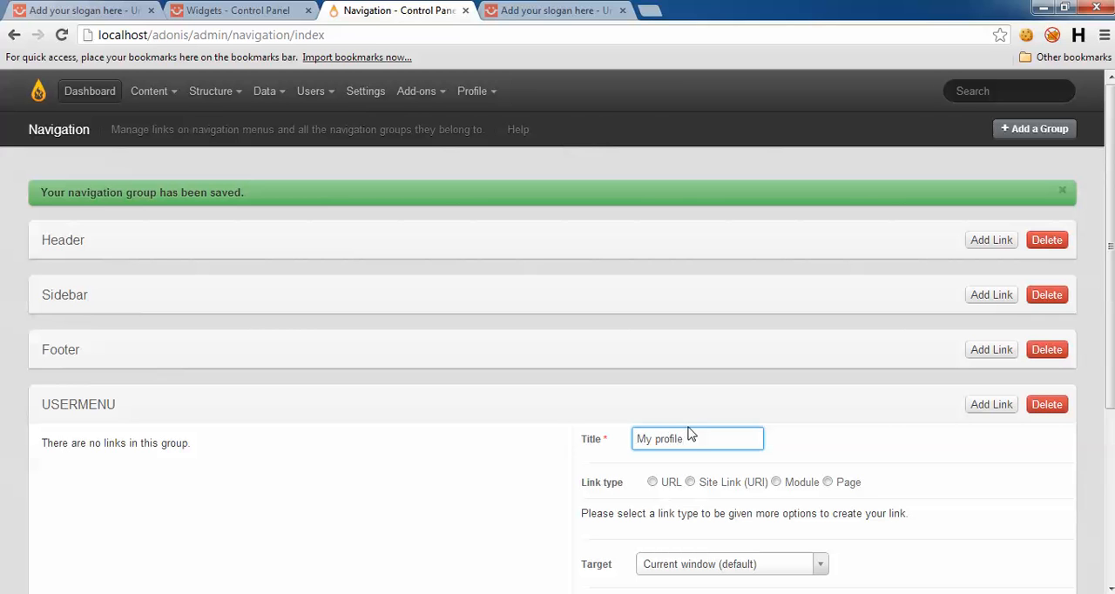
left_click(652, 481)
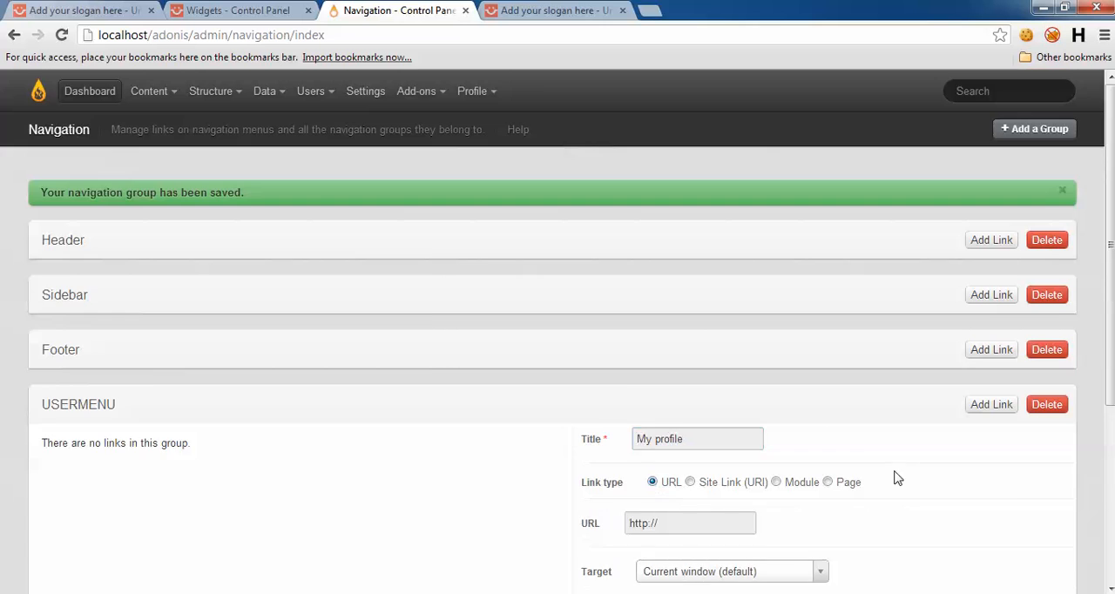
scroll(889, 475, "down", 2)
left_click(689, 365)
key("ctrl+a")
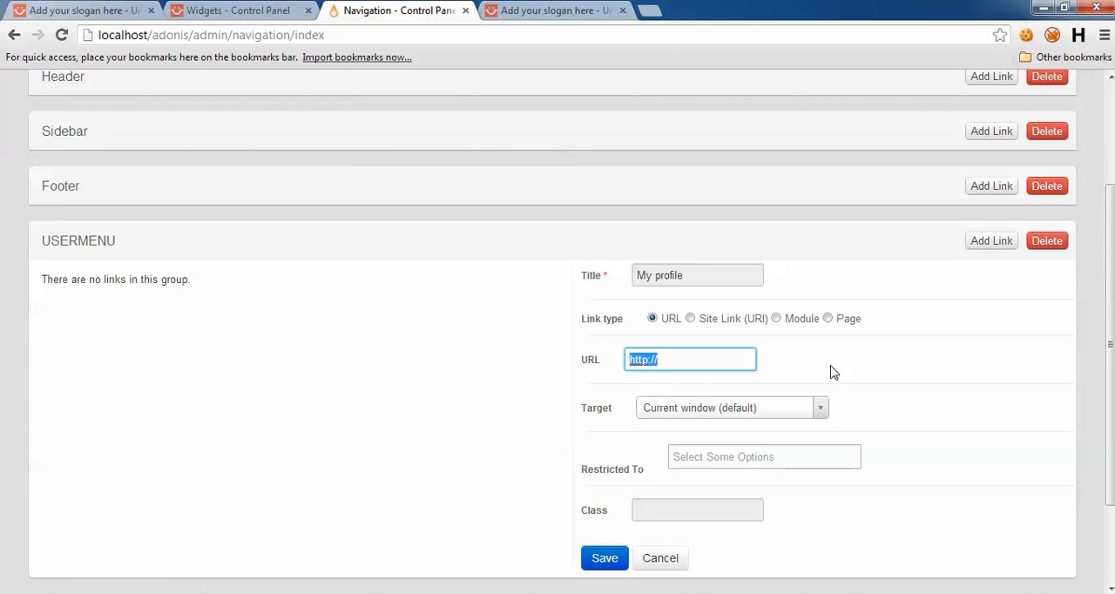
type("my-profile")
scroll(940, 383, "down", 2)
left_click(607, 476)
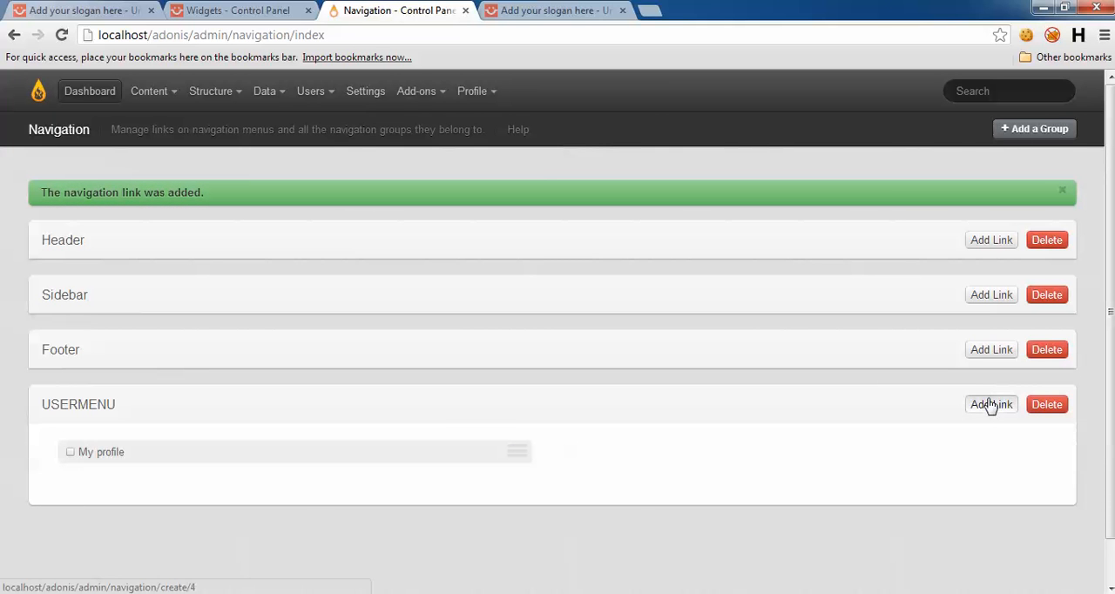
Step: Add a Logout link of type URL with the address users/logout to the USERMENU group and save it
left_click(734, 433)
type("Logout")
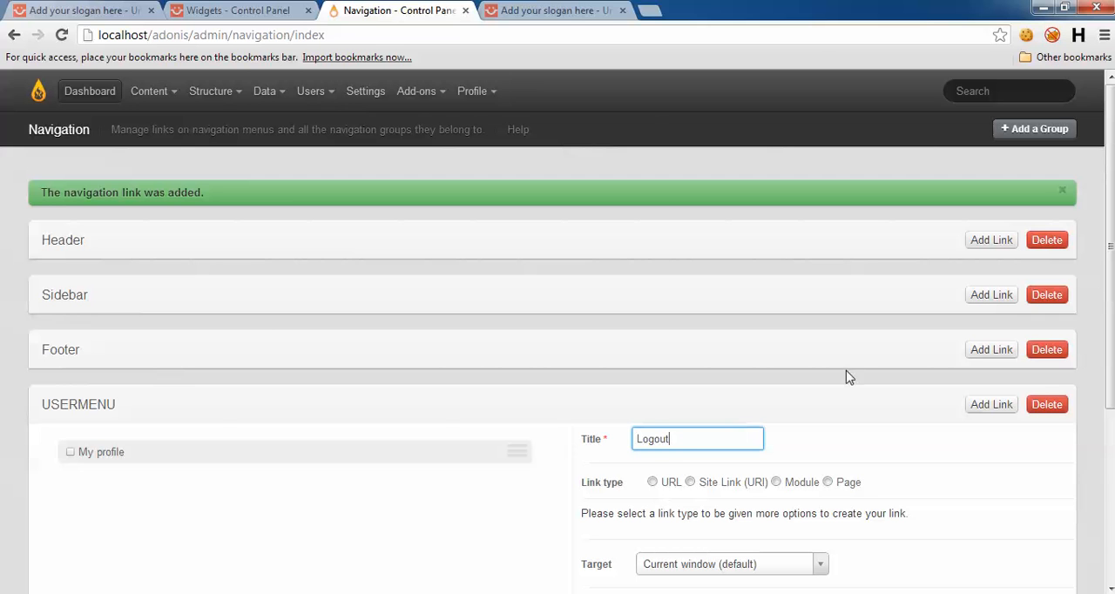
scroll(856, 417, "down", 1)
left_click(651, 400)
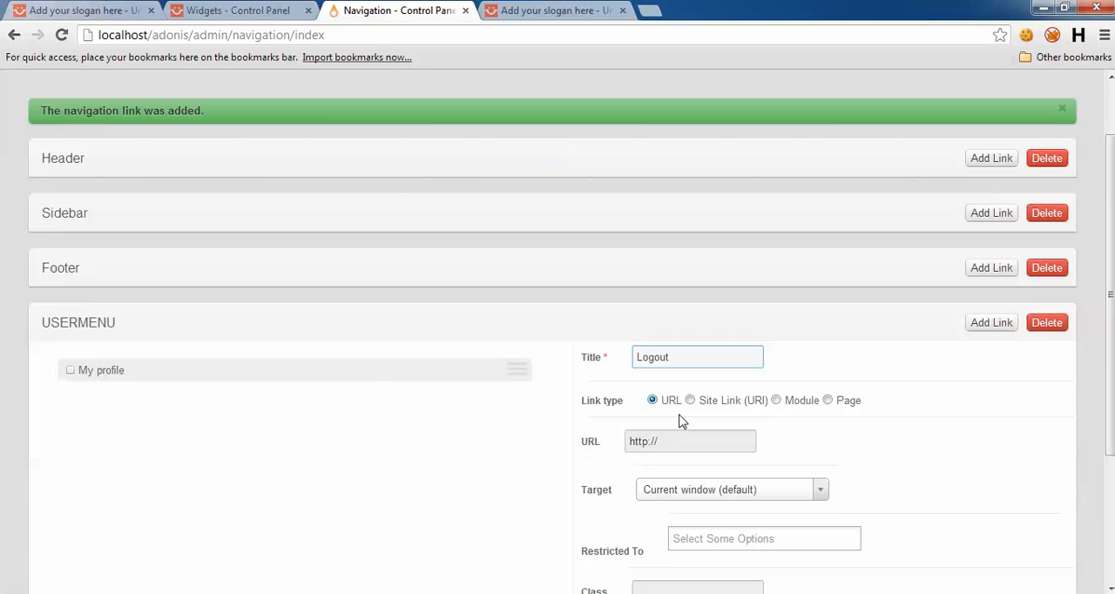
triple_click(702, 442)
type("us")
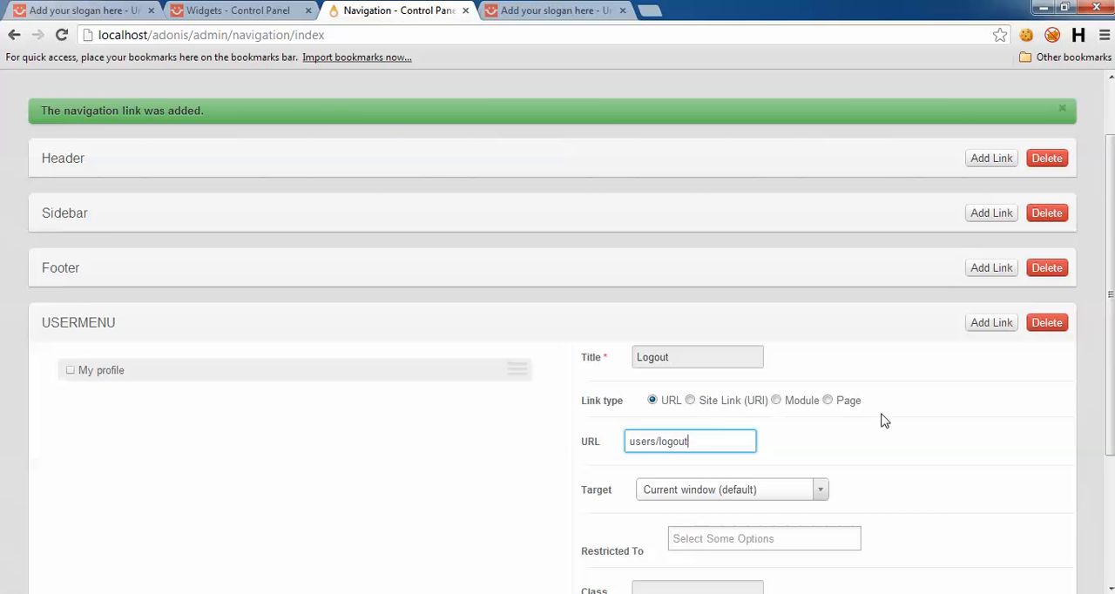
type("ers/logout")
scroll(783, 436, "down", 2)
left_click(605, 477)
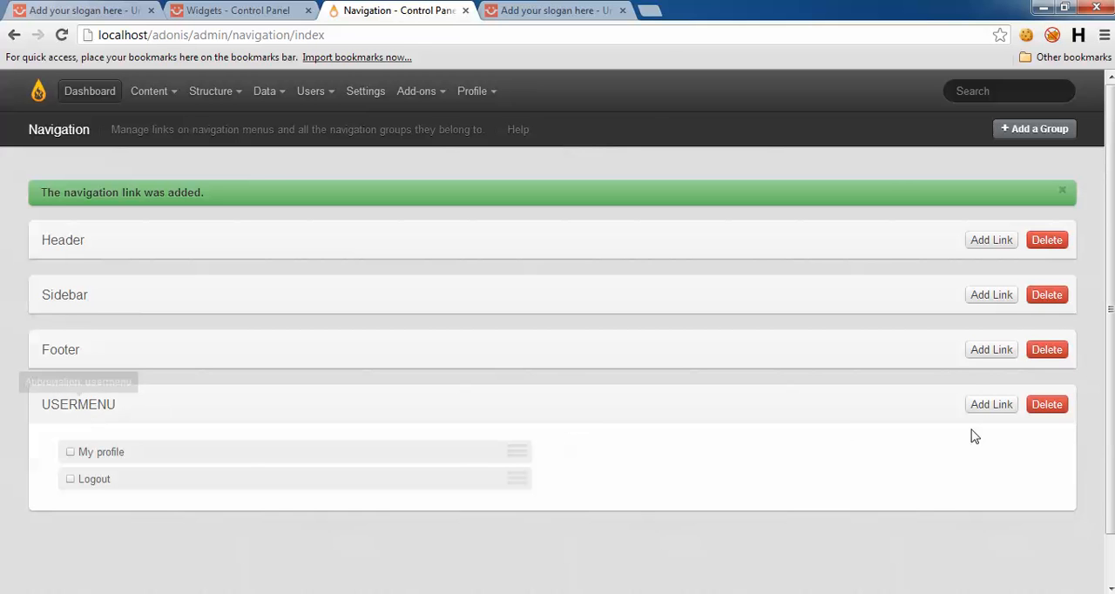
Step: Reload the adonis home page and log out through the new Logout link in its user menu
scroll(970, 436, "down", 1)
scroll(970, 436, "up", 1)
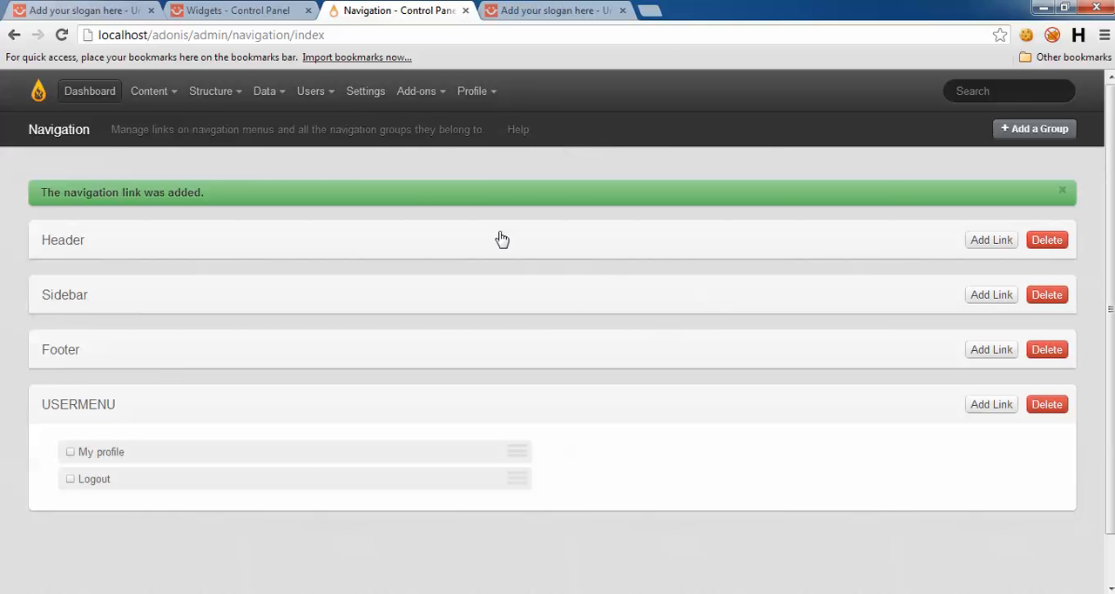
left_click(549, 10)
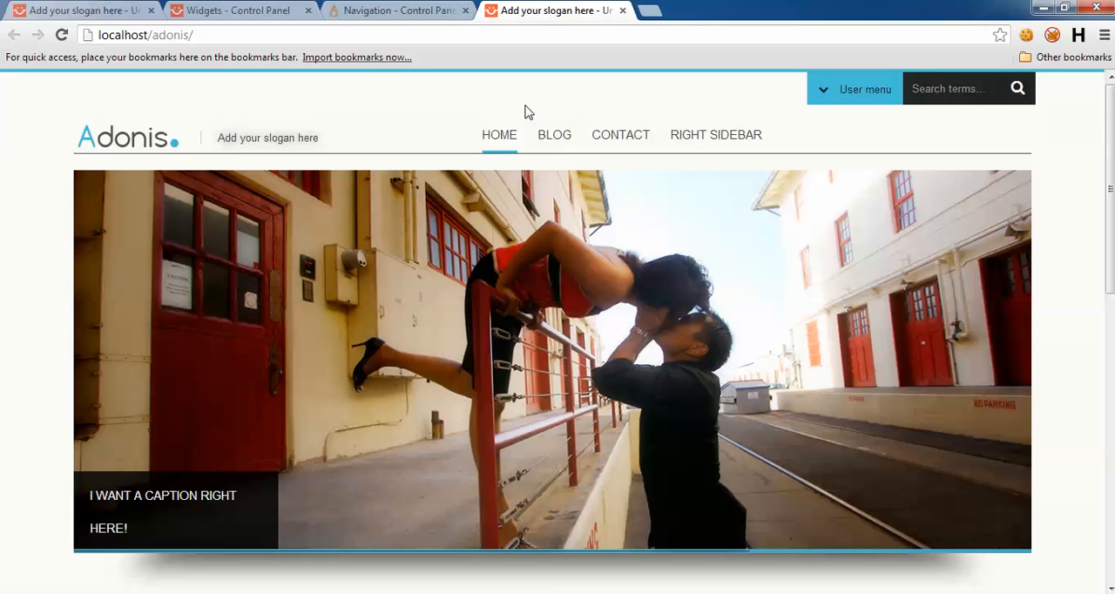
key("F5")
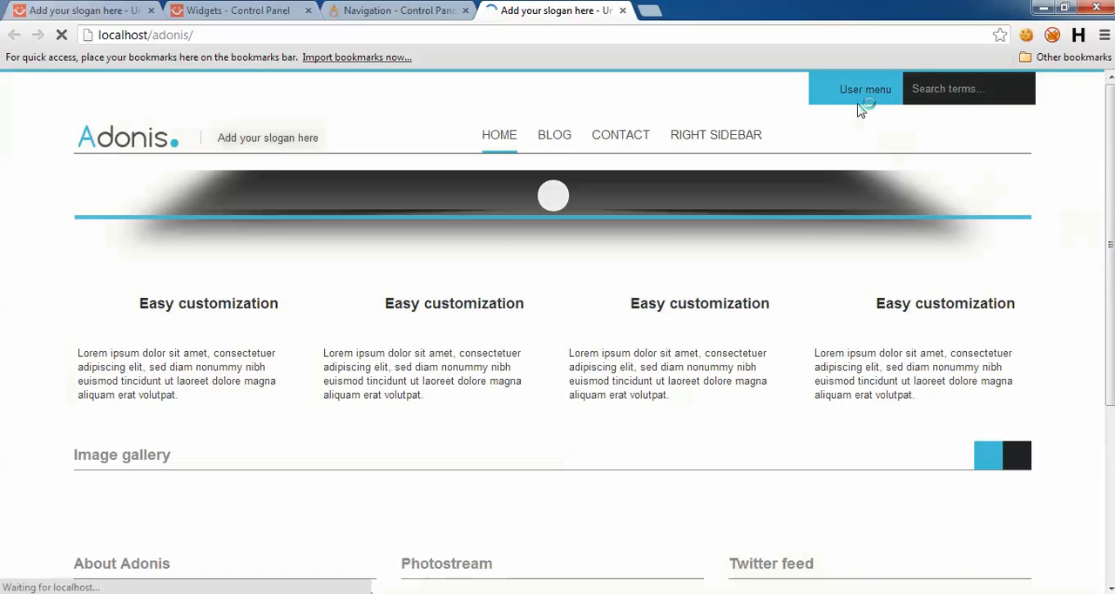
mouse_move(849, 97)
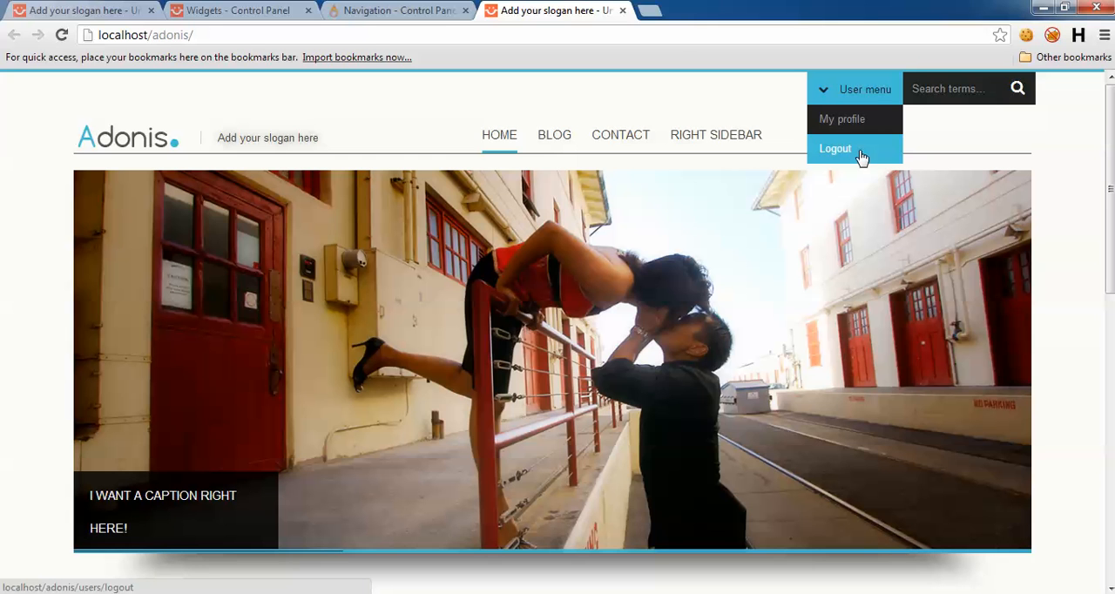
left_click(835, 151)
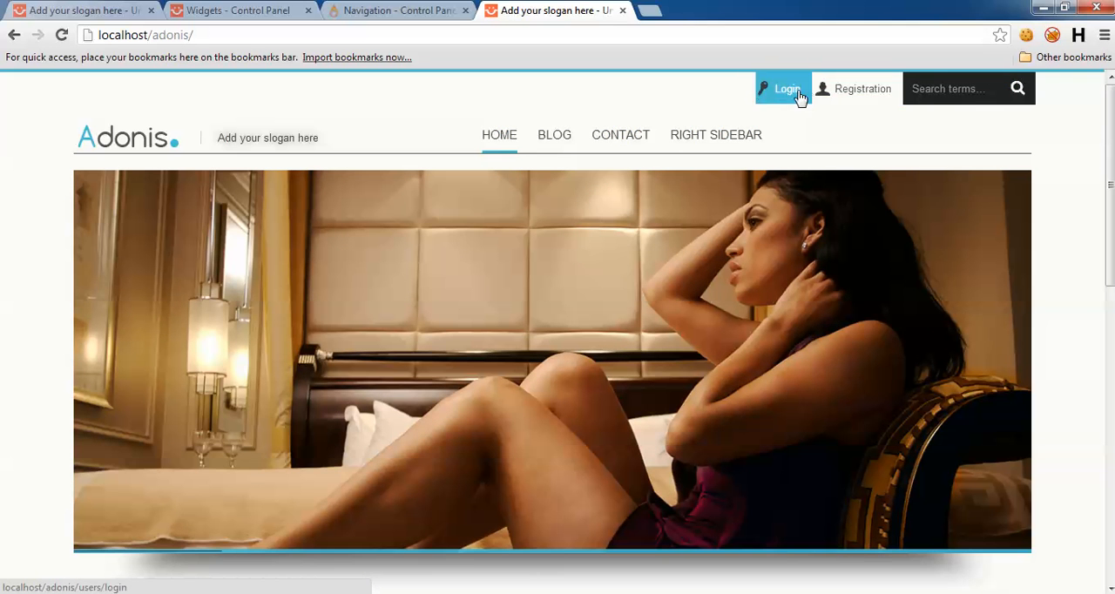
Step: Review the logged-out home page from the slider through the image gallery to the footer widgets
scroll(1080, 278, "down", 3)
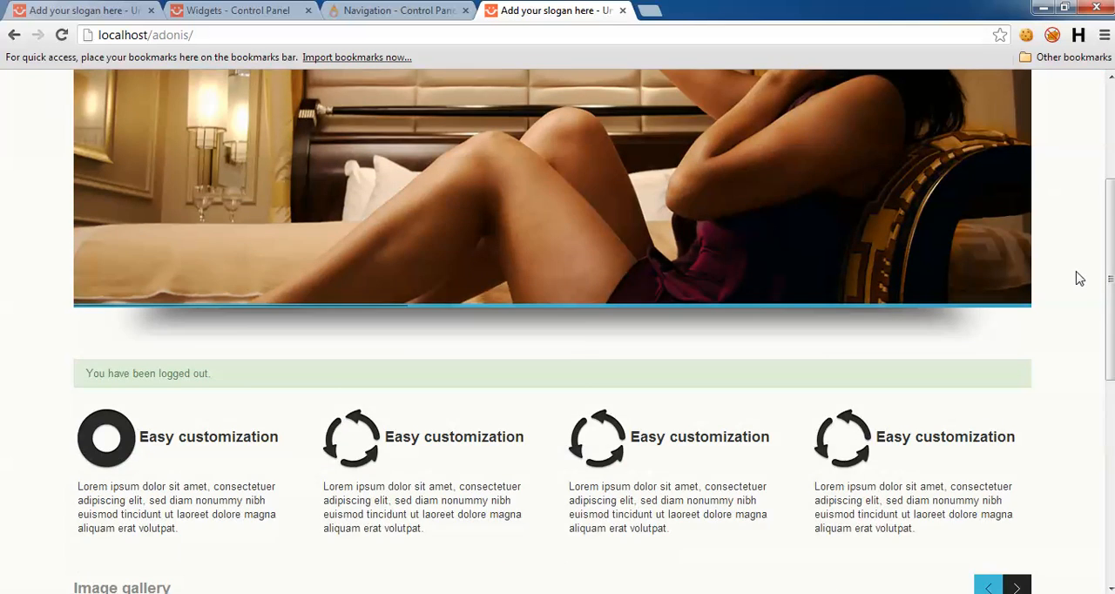
scroll(1080, 279, "down", 5)
scroll(1078, 278, "up", 7)
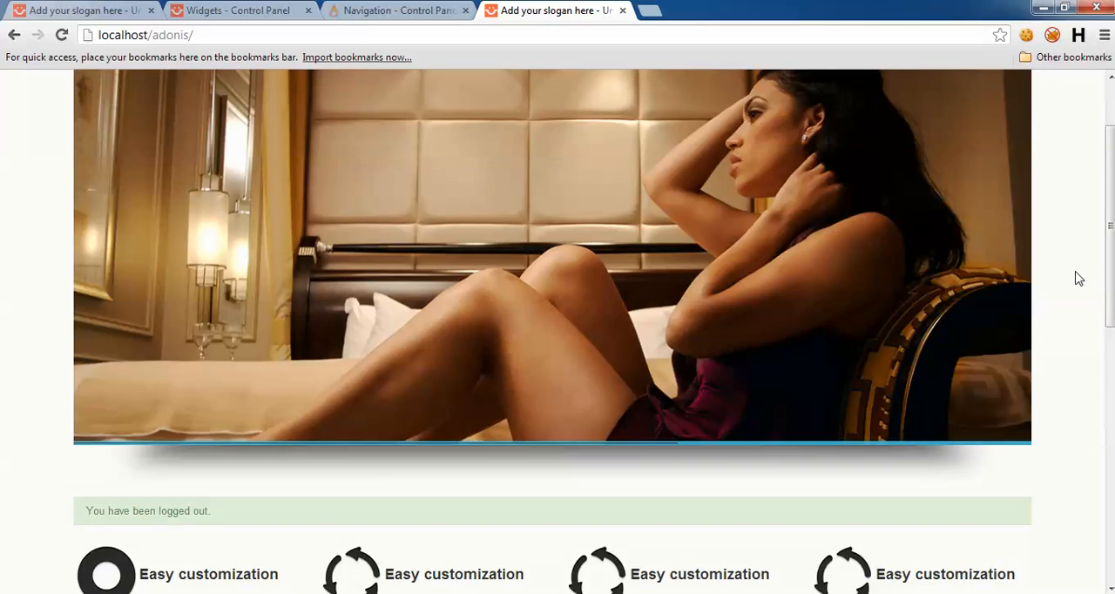
scroll(1077, 278, "up", 2)
scroll(1073, 240, "down", 8)
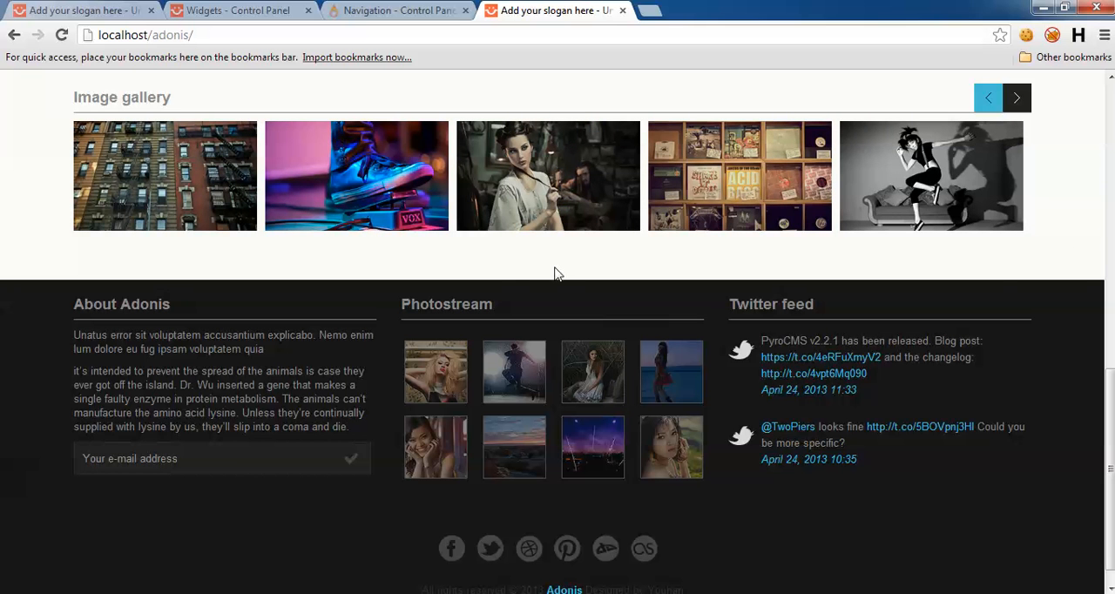
scroll(562, 273, "up", 2)
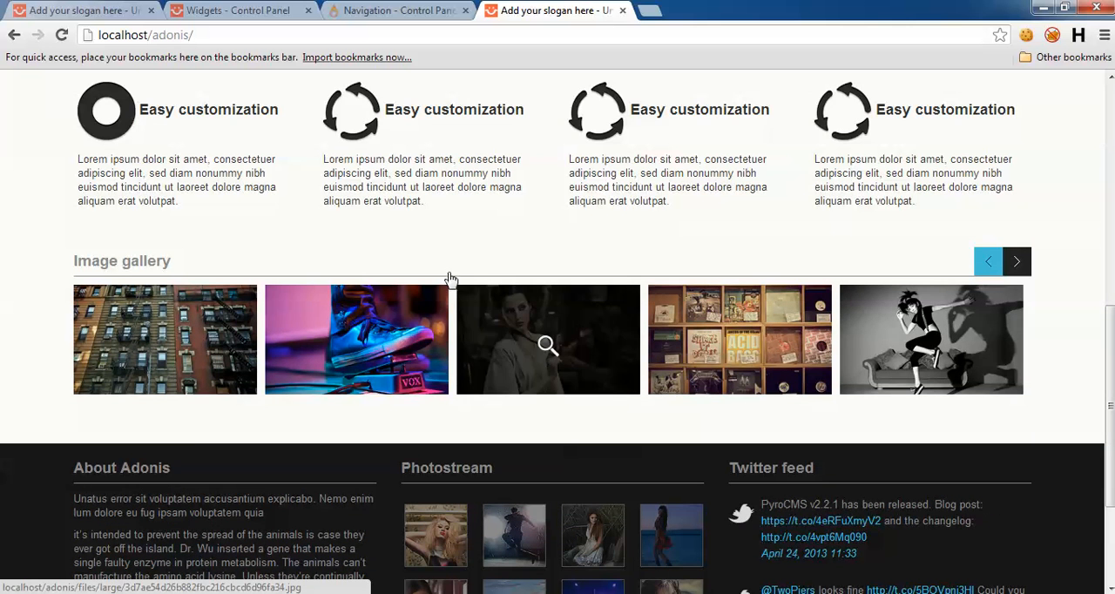